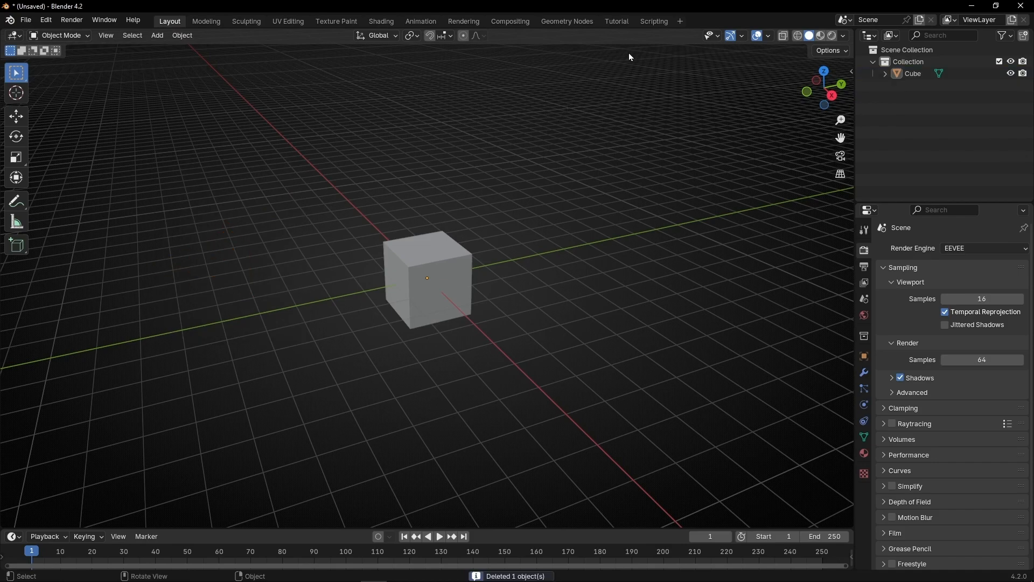
# Create a new geometry node tree on the cube in the Tutorial workspace and close the timeline area.
pyautogui.click(619, 22)
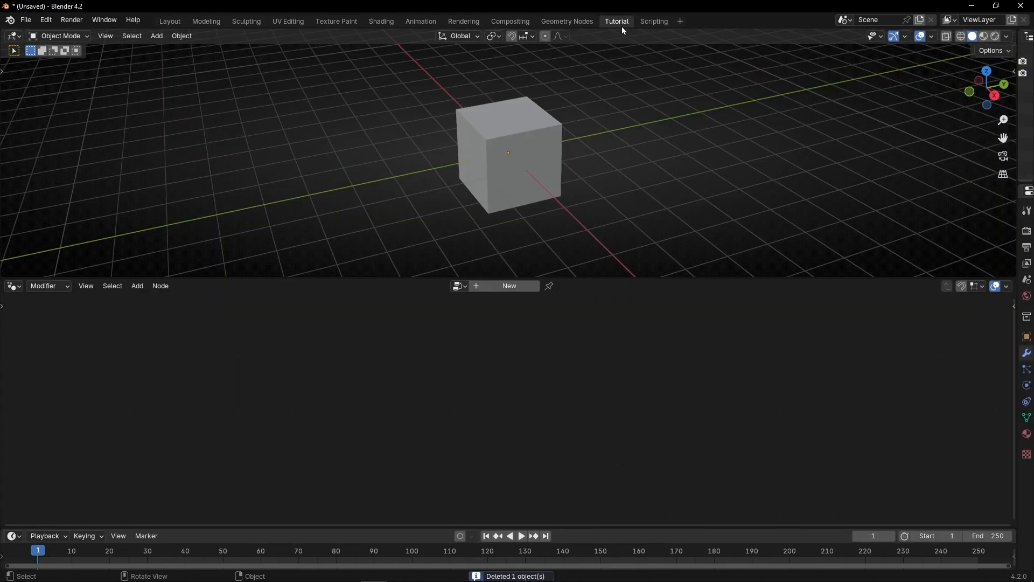
pyautogui.click(495, 290)
pyautogui.rightClick(344, 538)
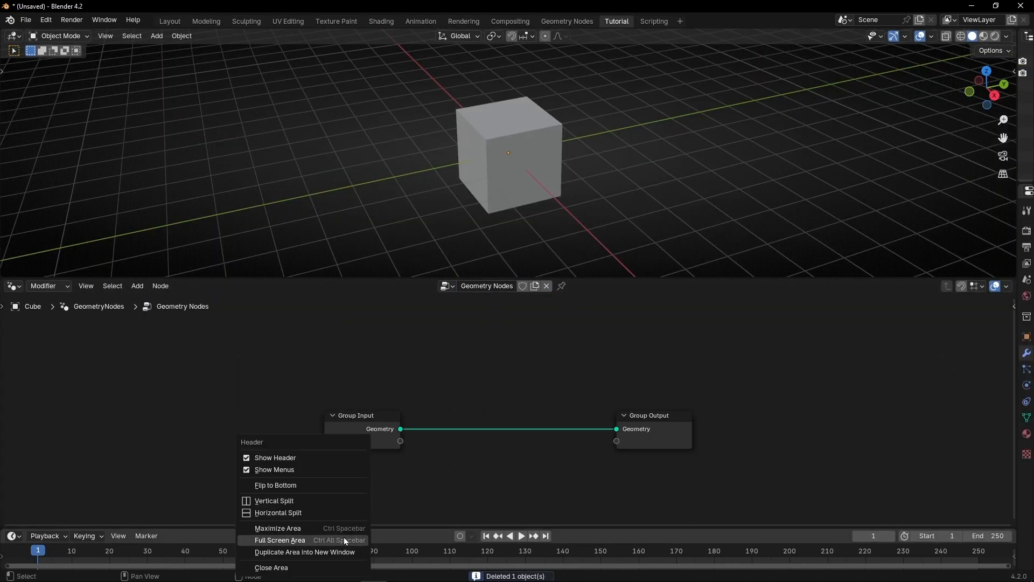
pyautogui.click(280, 572)
# Replace the Group Input node with a Curve Line node whose Curve output feeds the Group Output.
pyautogui.moveTo(318, 426); pyautogui.dragTo(354, 460)
pyautogui.press('Delete')
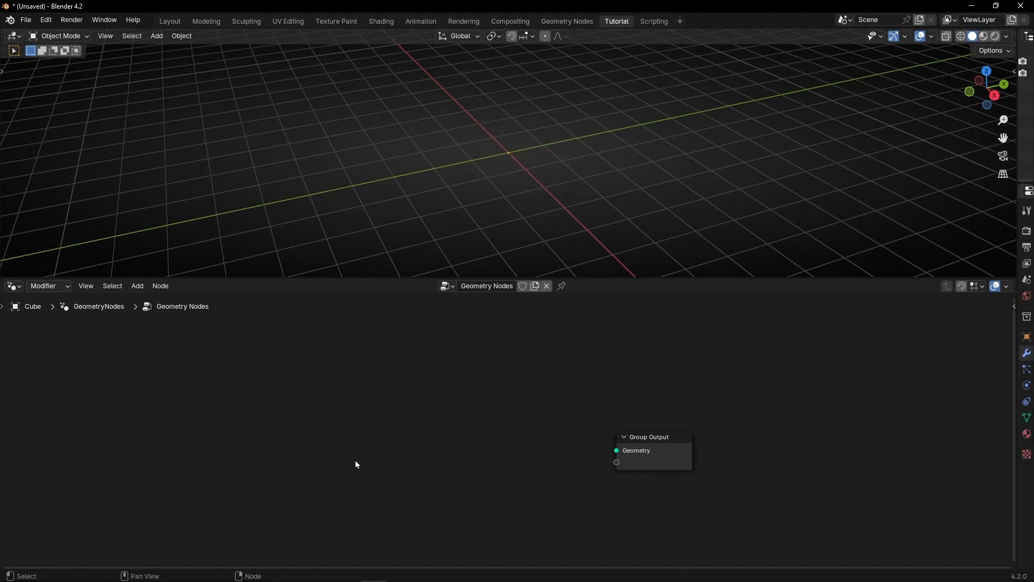
pyautogui.hotkey('shift', 'a')
pyautogui.write('cur')
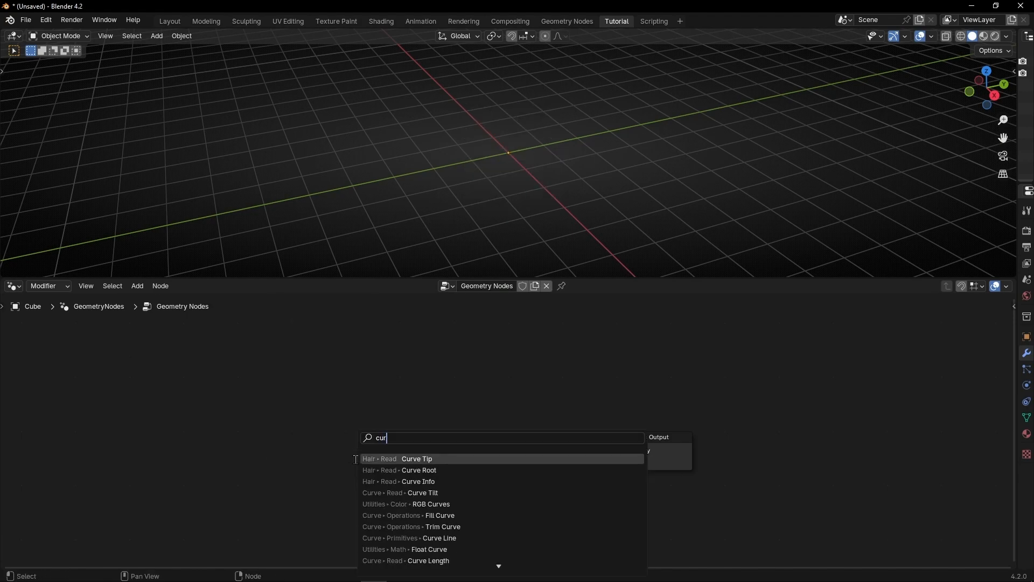
pyautogui.write('ve line')
pyautogui.press('Return')
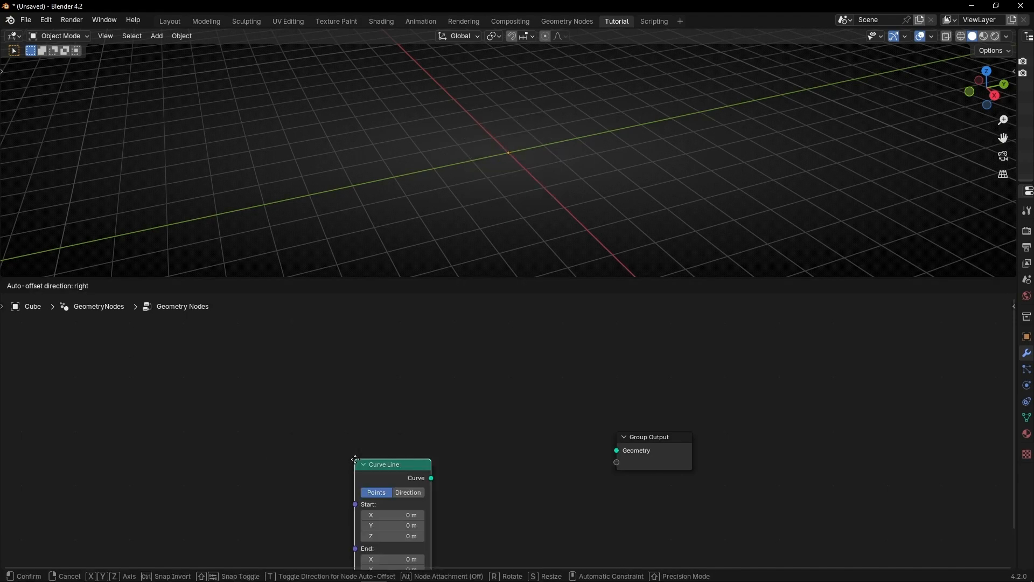
pyautogui.click(312, 366)
pyautogui.keyDown('alt'); pyautogui.moveTo(346, 381); pyautogui.dragTo(650, 454, button='right'); pyautogui.keyUp('alt')
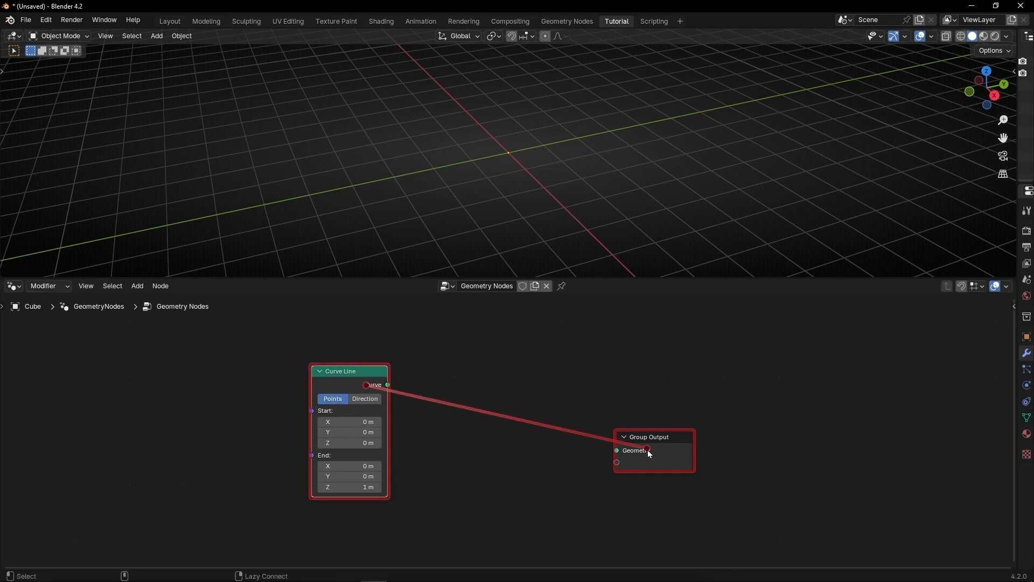
# Set the Curve Line's start X to -2 m, end X to 2 m and end Z to 0 m.
pyautogui.moveTo(464, 103); pyautogui.dragTo(551, 177, button='middle')
pyautogui.scroll(2, 393, 428)
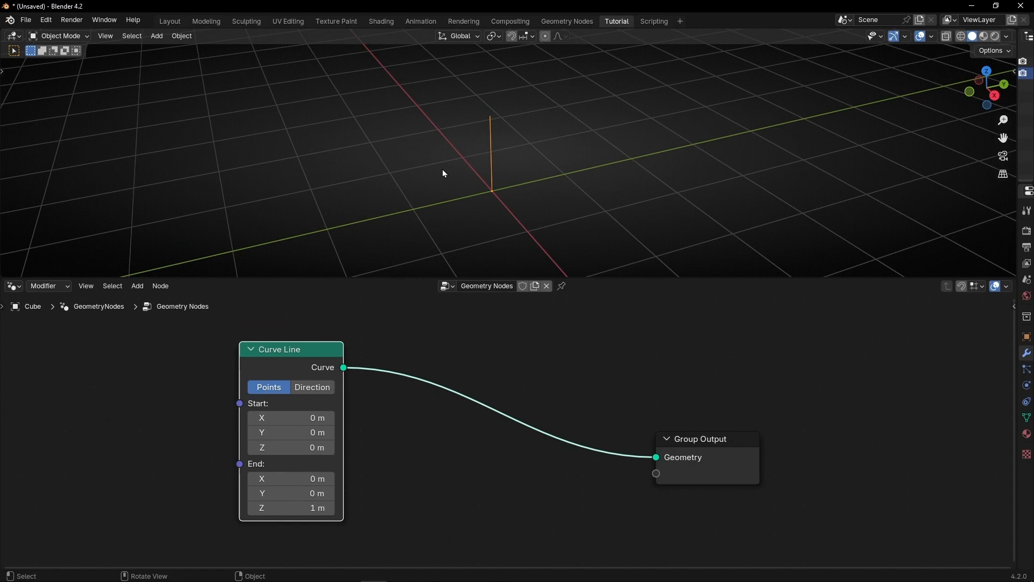
pyautogui.click(308, 417)
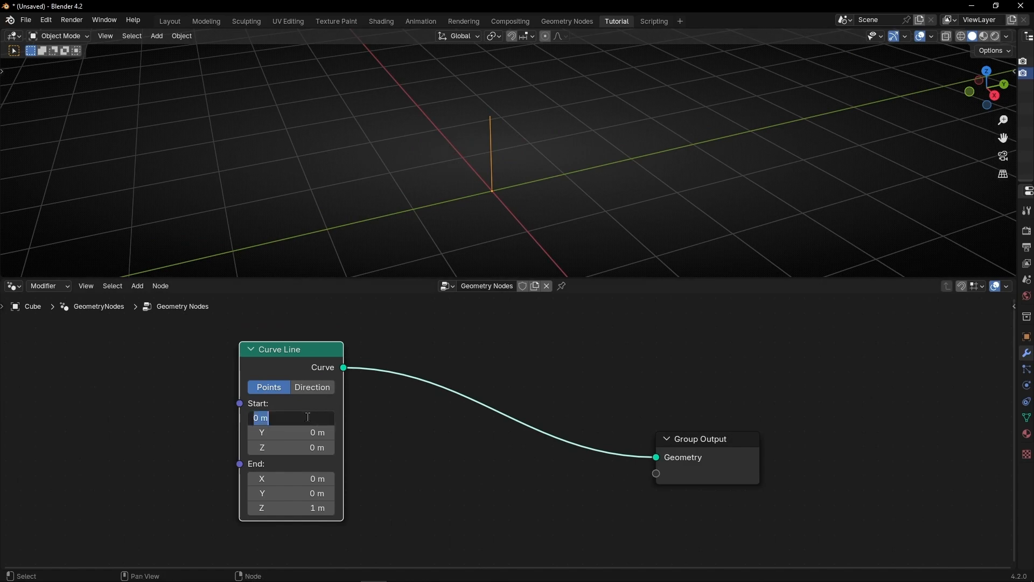
pyautogui.write('-2')
pyautogui.press('Tab')
pyautogui.press('Tab')
pyautogui.press('Tab')
pyautogui.write('2')
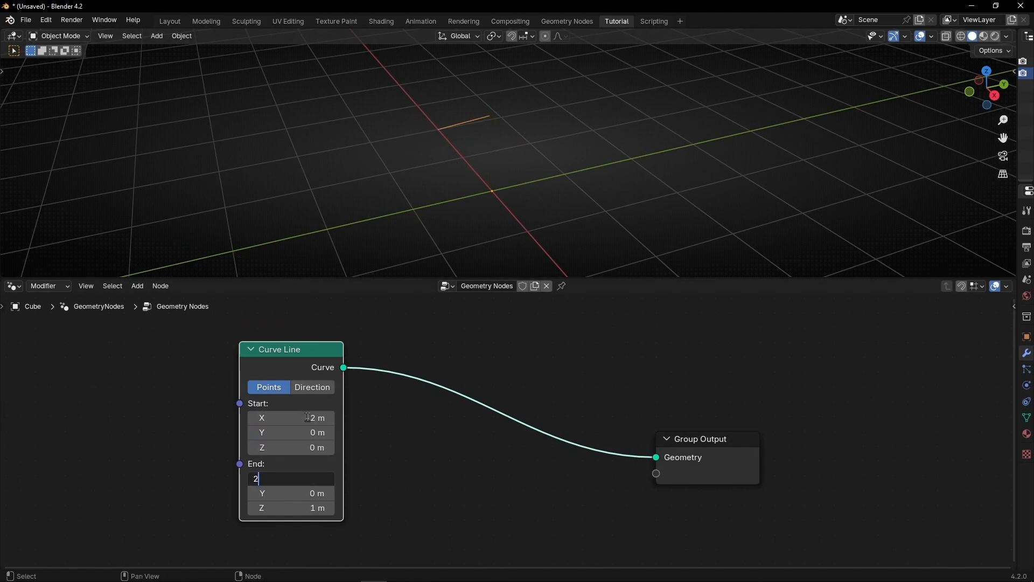
pyautogui.press('Tab')
pyautogui.press('Tab')
pyautogui.write('0')
pyautogui.press('Return')
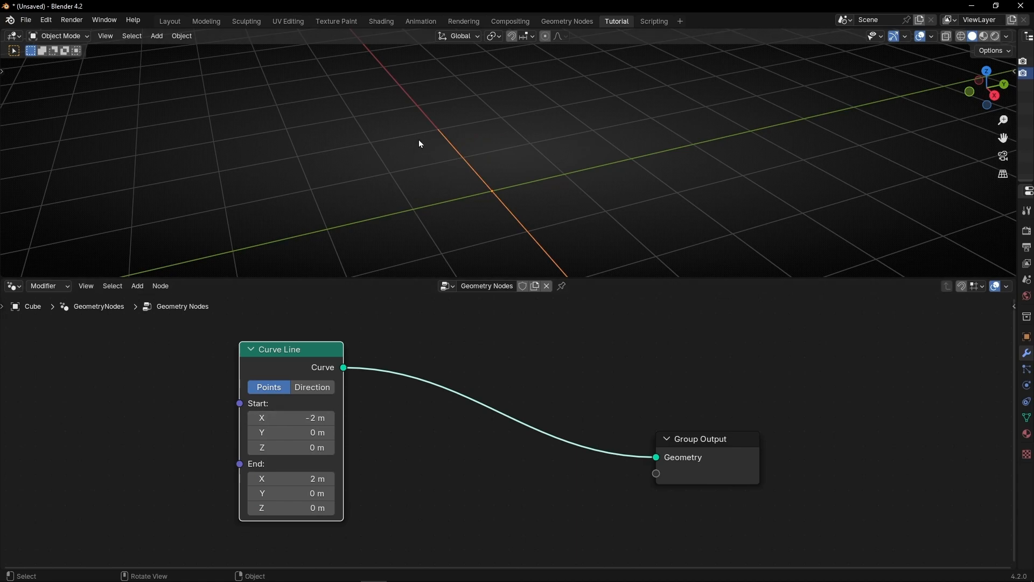
# Insert an Instance on Points node between the Curve Line and the Group Output.
pyautogui.moveTo(418, 143); pyautogui.dragTo(485, 166, button='middle')
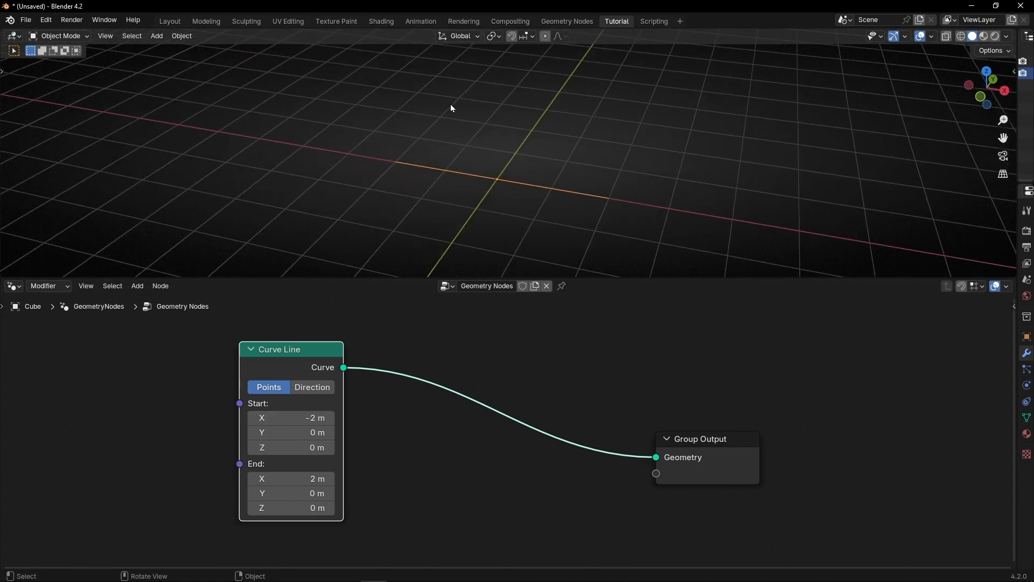
pyautogui.moveTo(688, 439); pyautogui.dragTo(700, 383)
pyautogui.hotkey('shift', 'a')
pyautogui.write('instance o')
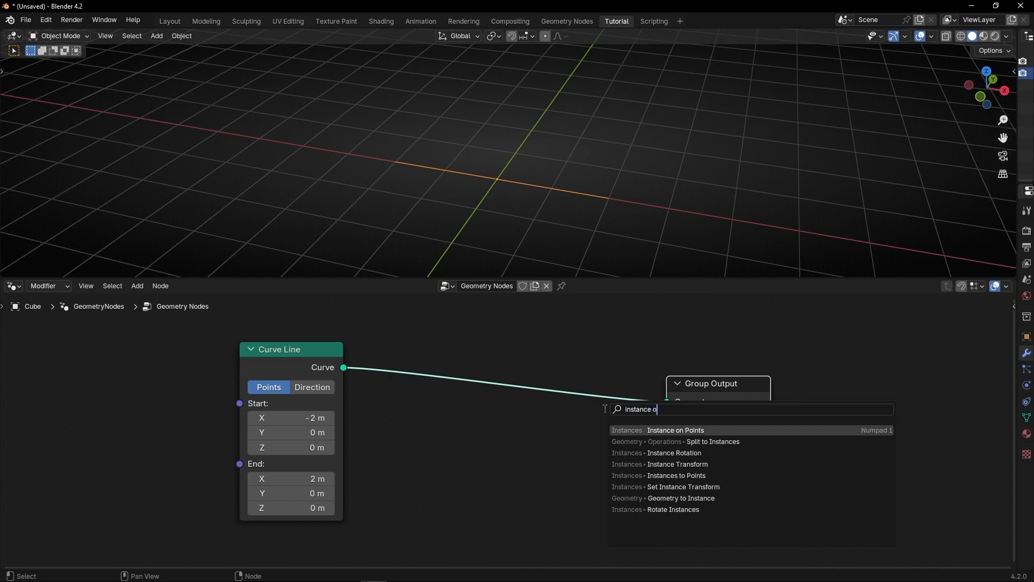
pyautogui.press('Return')
pyautogui.click(509, 329)
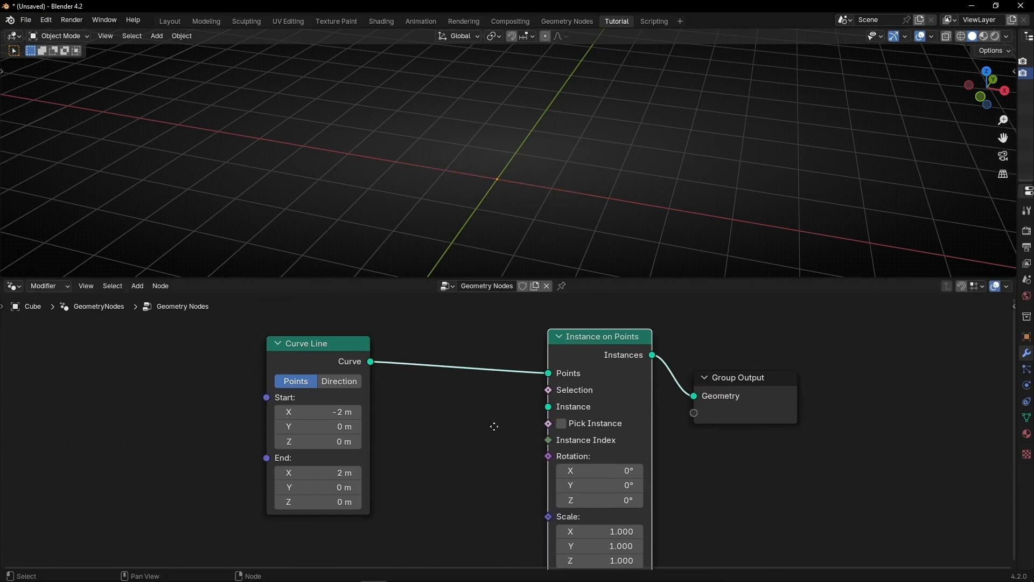
# Collapse the Curve Line node and add a second Curve Line feeding the Instance input of Instance on Points.
pyautogui.moveTo(328, 360); pyautogui.dragTo(153, 370)
pyautogui.click(119, 354)
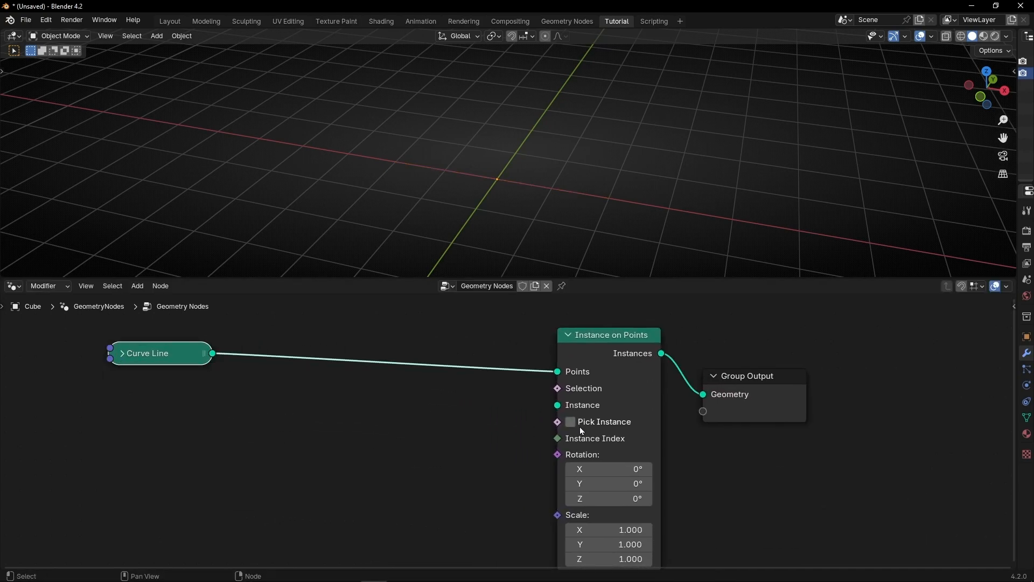
pyautogui.hotkey('shift', 'a')
pyautogui.write('curve line')
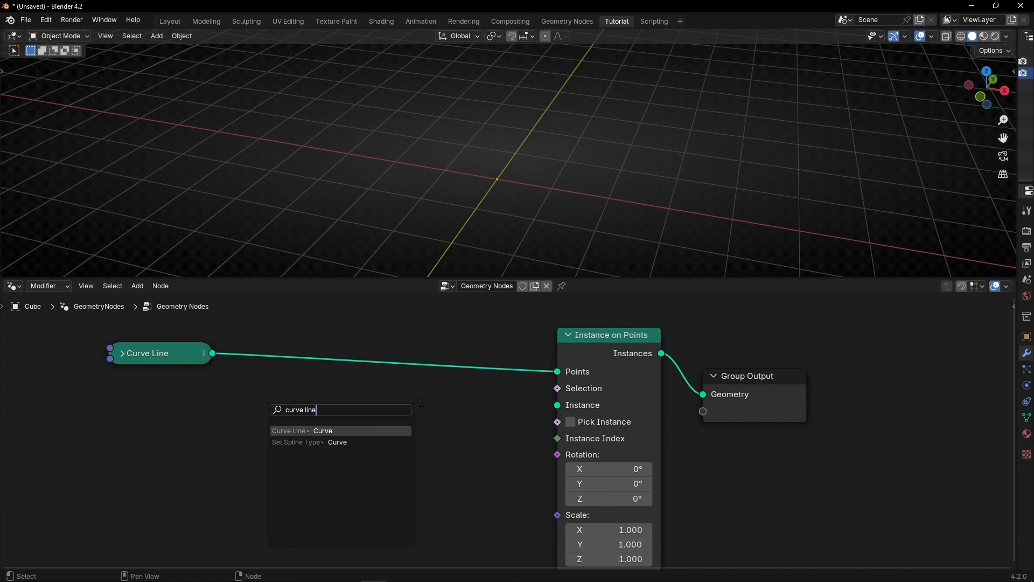
pyautogui.press('Return')
pyautogui.click(421, 403)
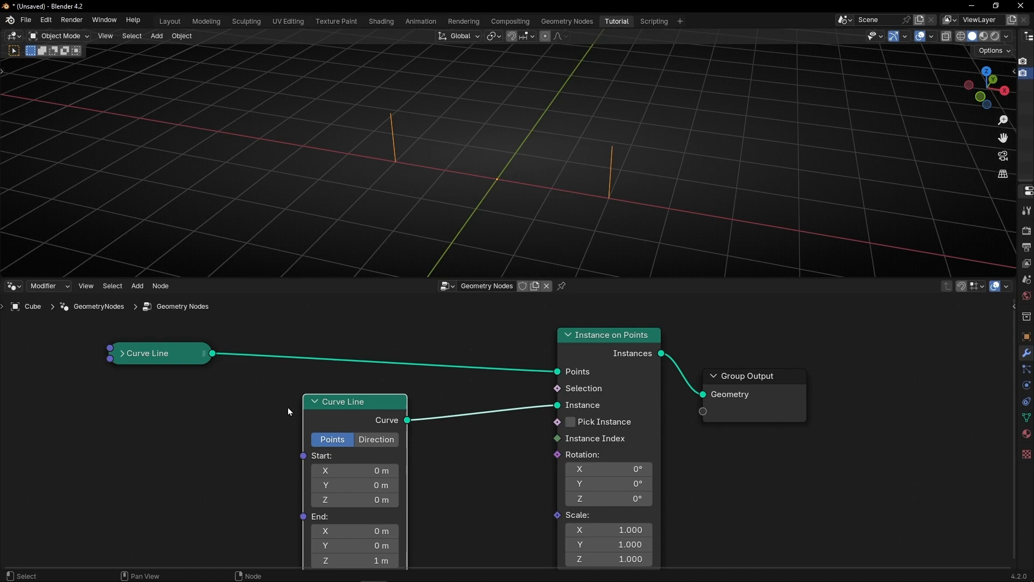
# Insert a Resample Curve node with a count of 5 after the first Curve Line, and collapse it.
pyautogui.hotkey('shift', 'a')
pyautogui.write('resa')
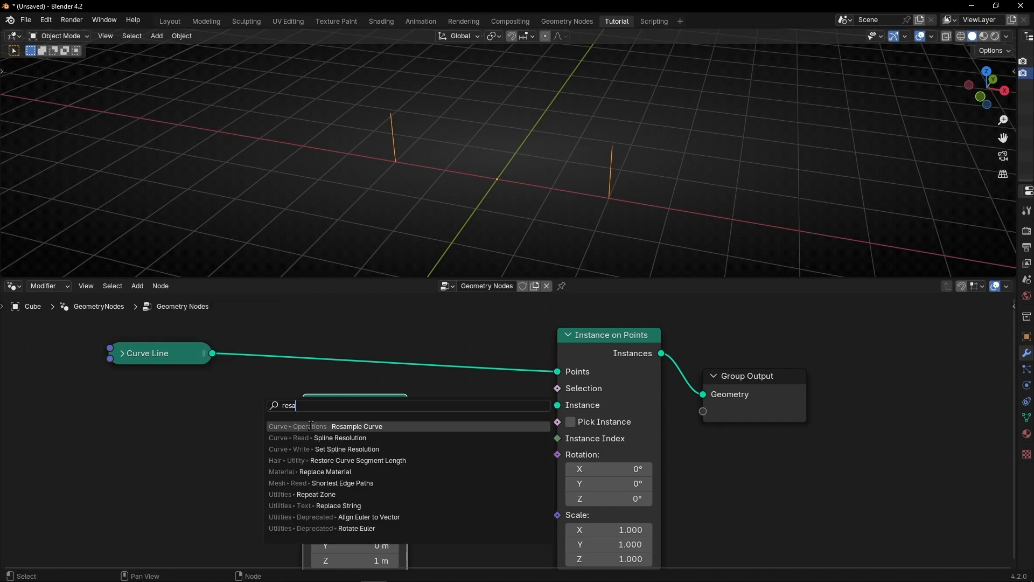
pyautogui.press('Return')
pyautogui.click(249, 331)
pyautogui.click(305, 422)
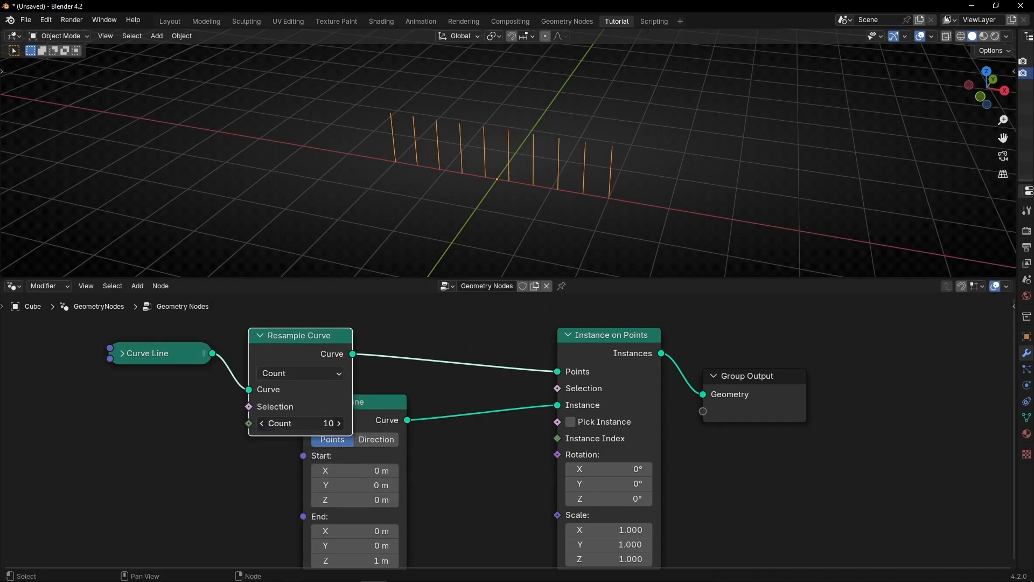
pyautogui.write('5')
pyautogui.press('Return')
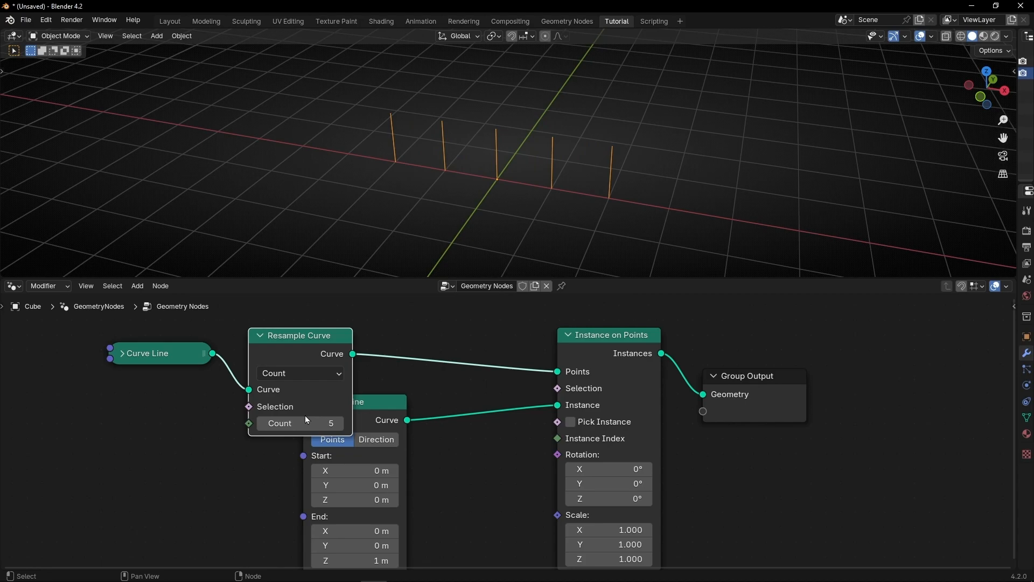
pyautogui.click(259, 336)
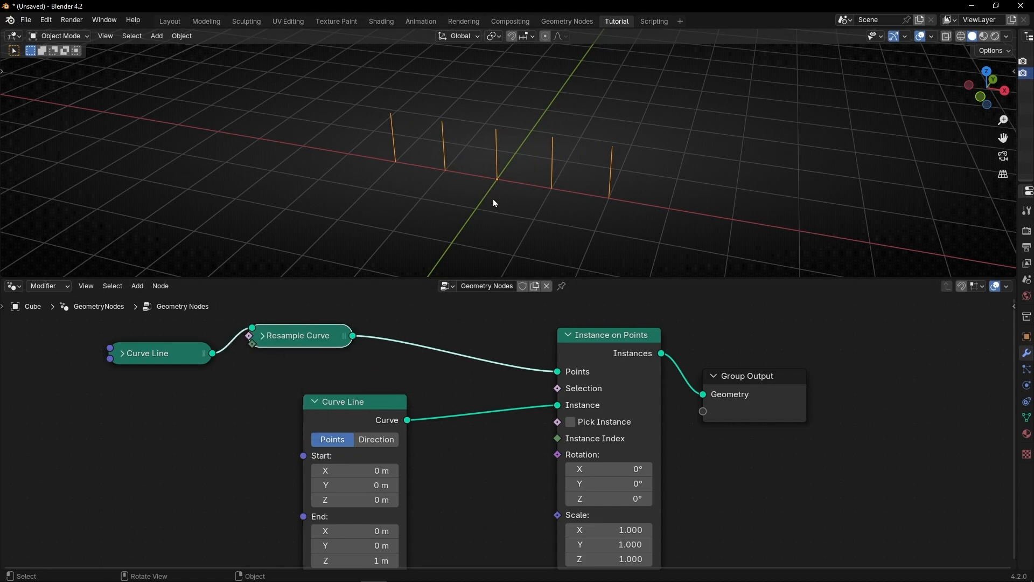
# Set the second Curve Line's start Y to -2 m, end Y to 2 m and end Z to 0 m.
pyautogui.moveTo(494, 203); pyautogui.dragTo(418, 207, button='middle')
pyautogui.scroll(2, 450, 475)
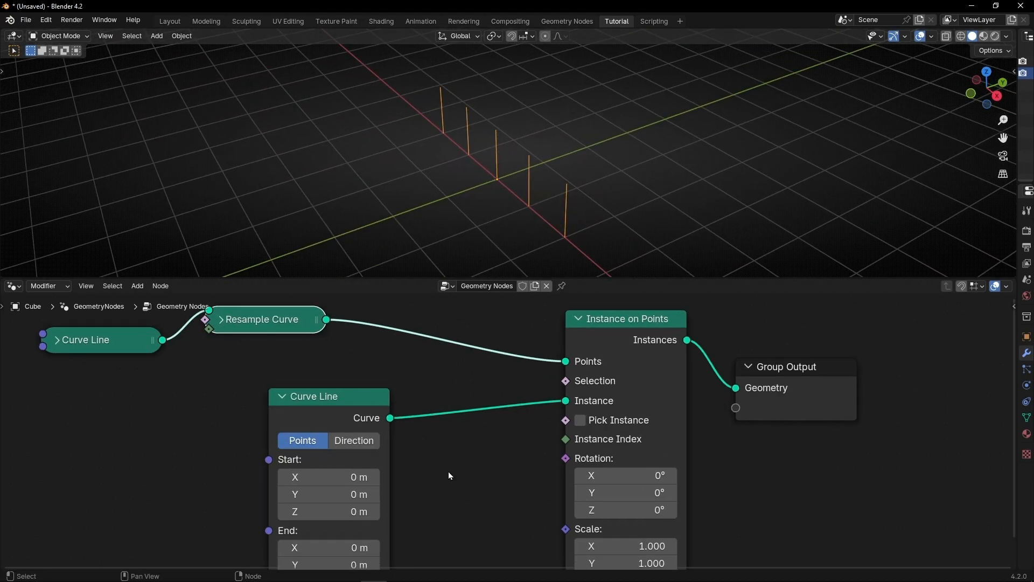
pyautogui.moveTo(450, 476); pyautogui.dragTo(452, 413, button='middle')
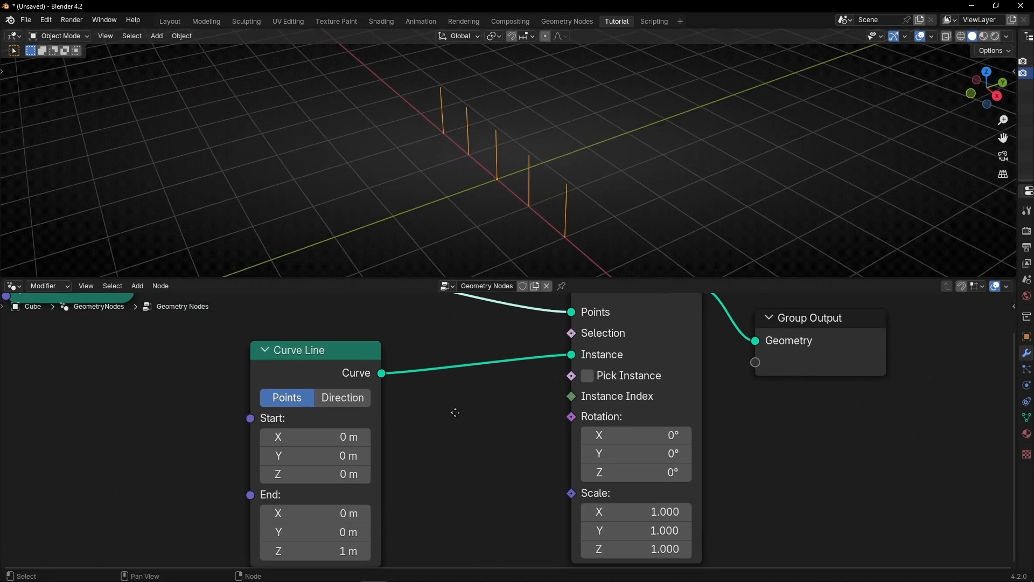
pyautogui.click(331, 449)
pyautogui.write('-2')
pyautogui.press('Tab')
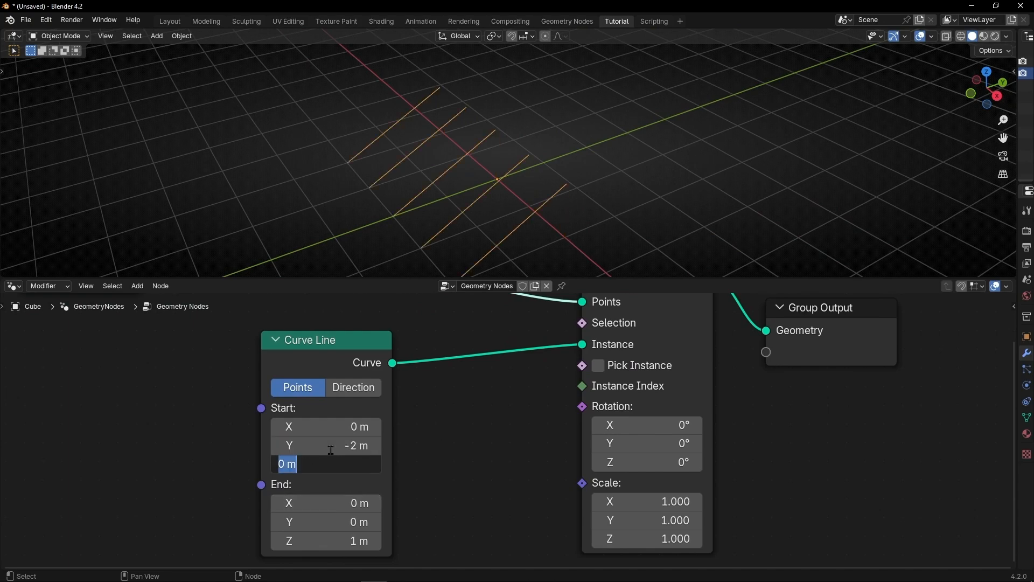
pyautogui.press('Tab')
pyautogui.press('Tab')
pyautogui.write('2')
pyautogui.press('Tab')
pyautogui.write('0')
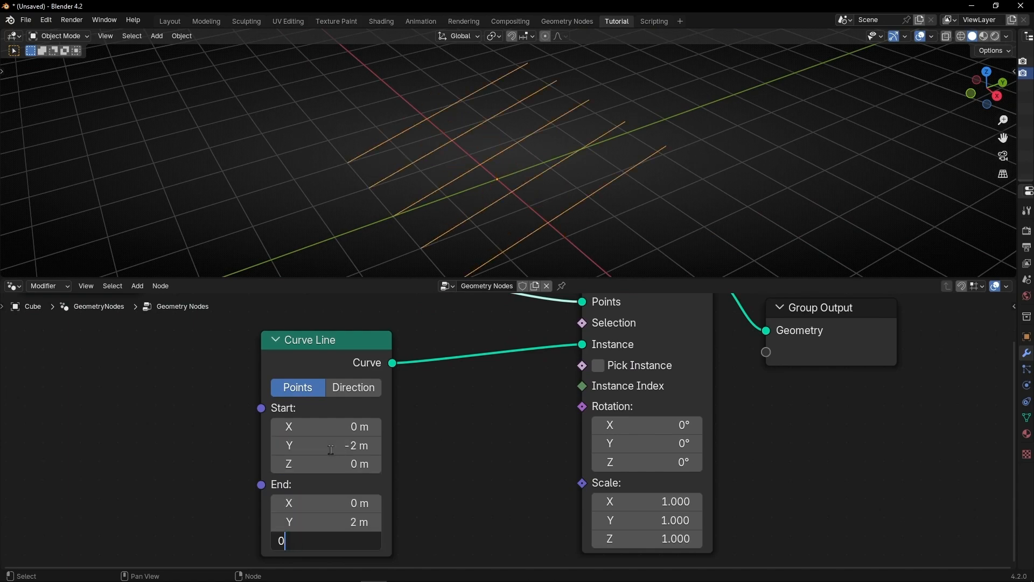
pyautogui.press('Return')
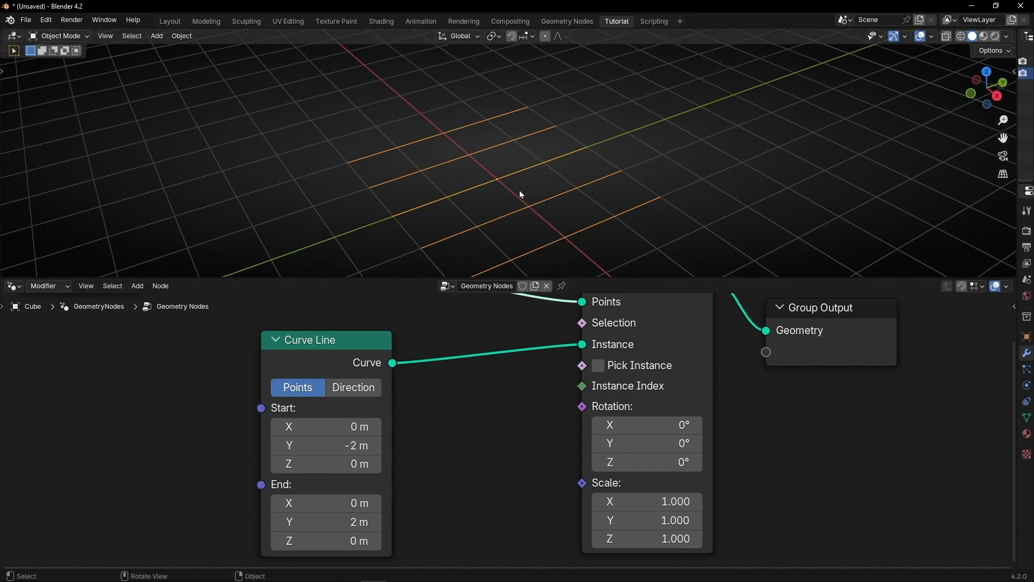
# Make room before the Group Output and insert a Curve to Mesh node after Instance on Points.
pyautogui.moveTo(519, 189); pyautogui.dragTo(501, 201, button='middle')
pyautogui.scroll(-3, 515, 341)
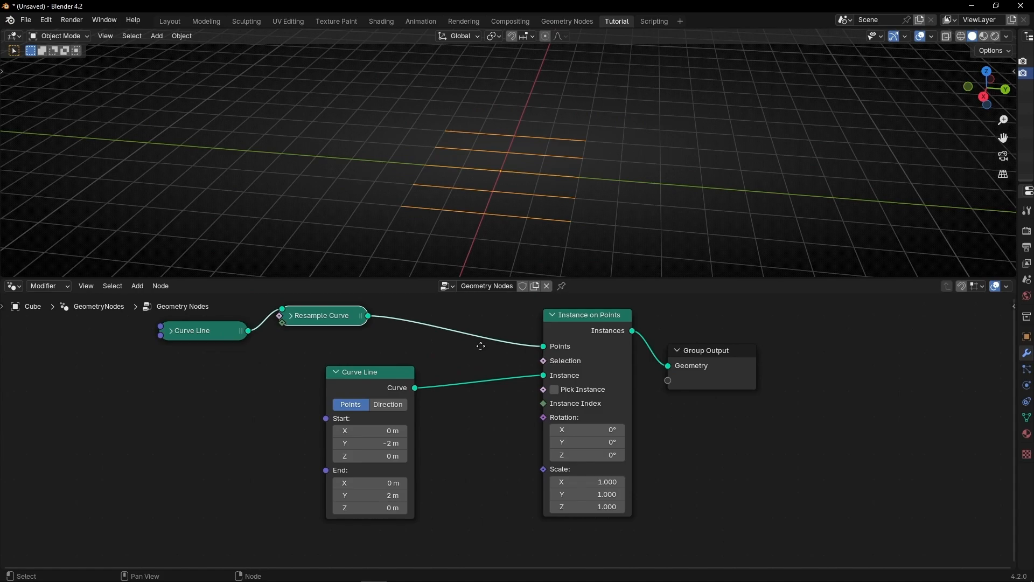
pyautogui.moveTo(662, 337); pyautogui.dragTo(625, 351, button='middle')
pyautogui.moveTo(679, 356); pyautogui.dragTo(799, 341)
pyautogui.hotkey('shift', 'a')
pyautogui.write('curve to m')
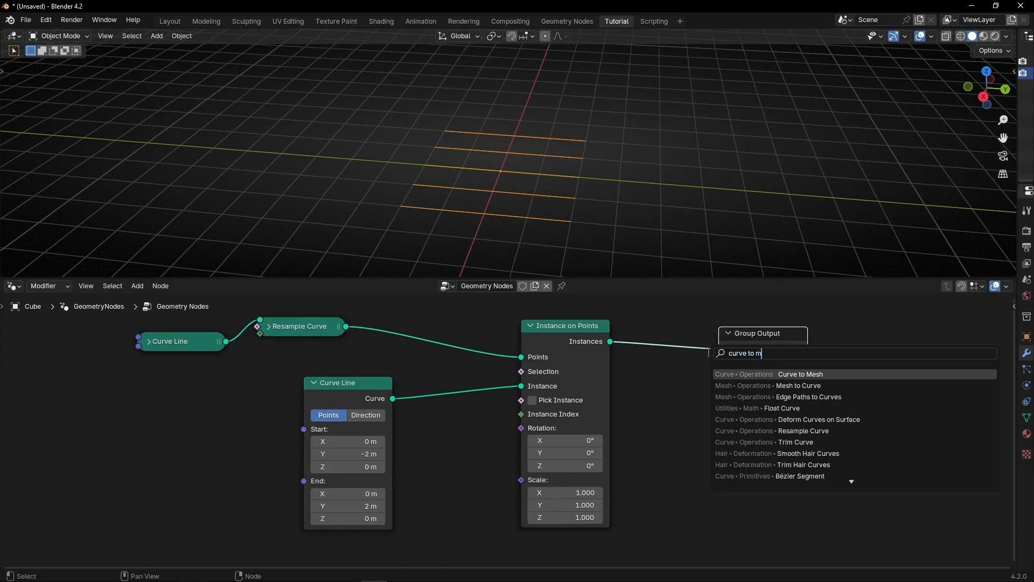
pyautogui.press('Return')
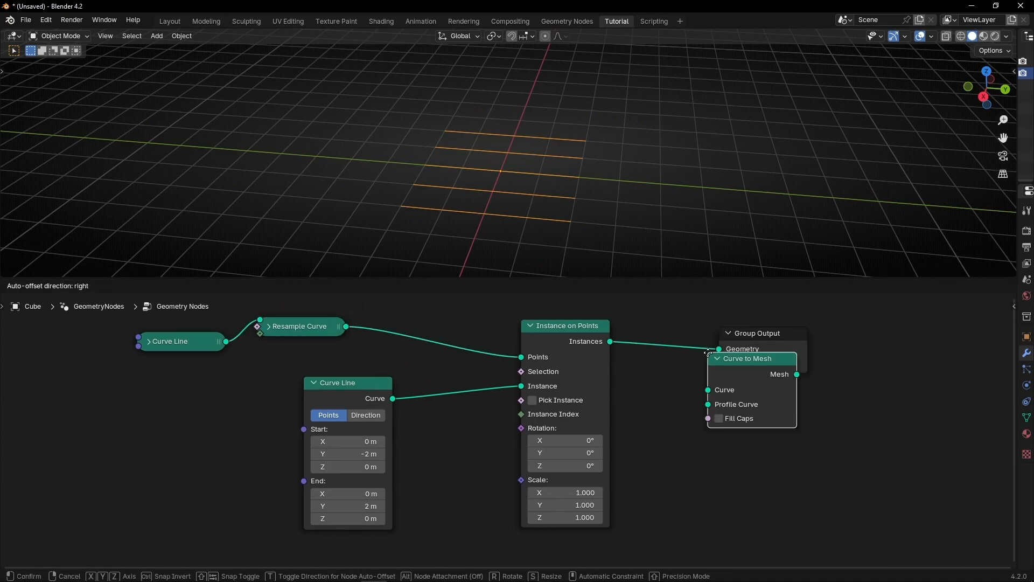
pyautogui.click(768, 361)
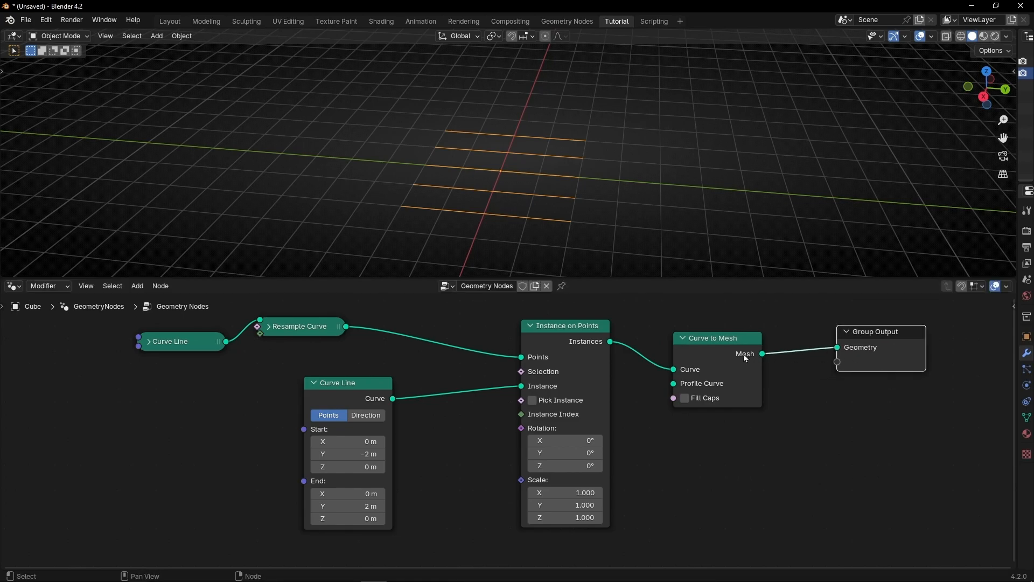
# Add a Curve Circle node connected to the Profile Curve input of Curve to Mesh.
pyautogui.moveTo(744, 354); pyautogui.dragTo(768, 350)
pyautogui.moveTo(698, 378); pyautogui.dragTo(710, 430)
pyautogui.write('cur')
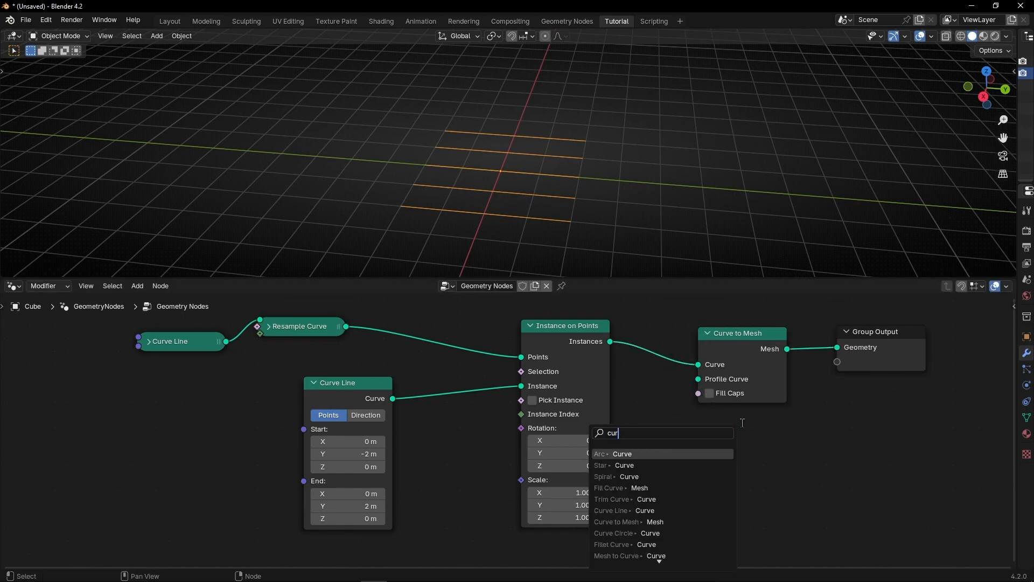
pyautogui.write('ve cri')
pyautogui.press('BackSpace')
pyautogui.press('BackSpace')
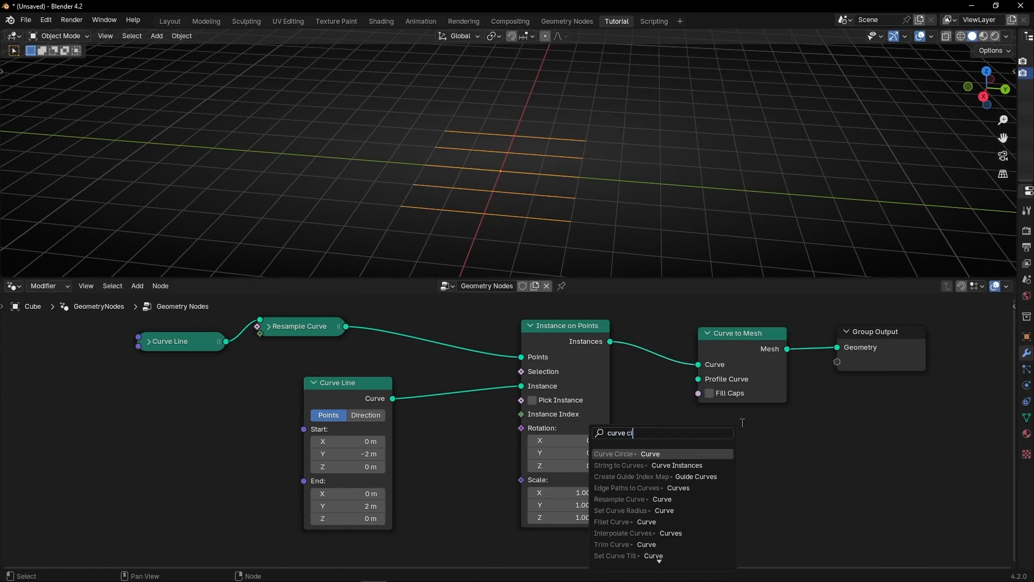
pyautogui.write('ir')
pyautogui.press('Return')
pyautogui.click(800, 413)
# Set the Curve Circle's radius to 0.02 m and enable Fill Caps on Curve to Mesh.
pyautogui.doubleClick(750, 478)
pyautogui.write('0')
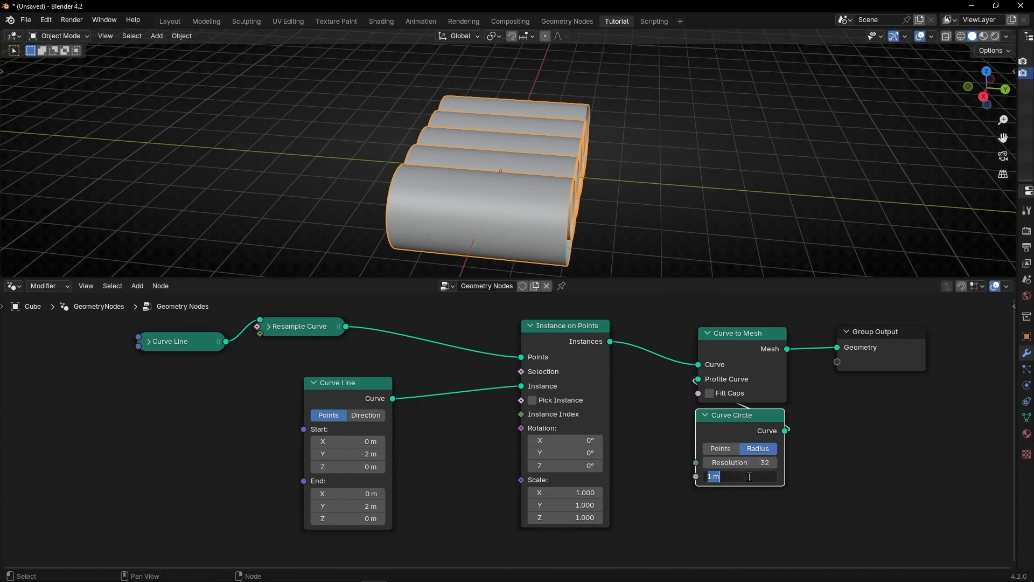
pyautogui.write('.02')
pyautogui.press('Return')
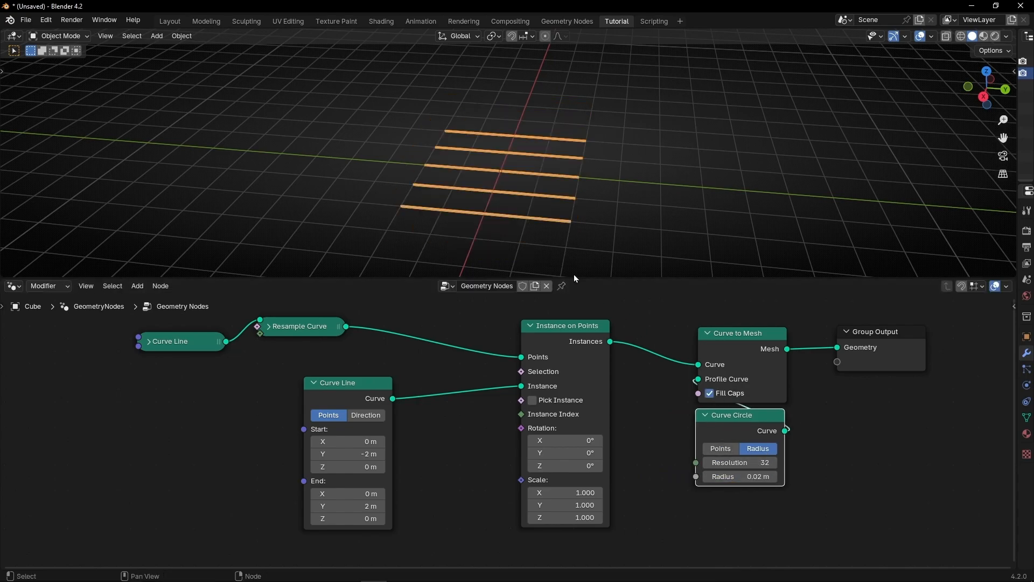
# Deselect the object and view the five parallel lines from the top.
pyautogui.click(612, 237)
pyautogui.moveTo(612, 237); pyautogui.dragTo(678, 221, button='middle')
pyautogui.click(978, 73)
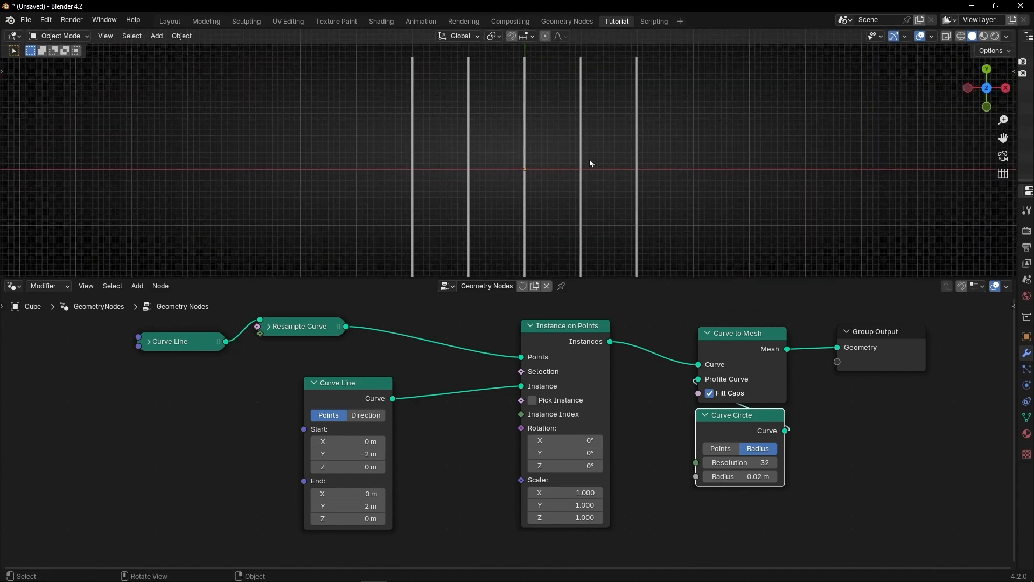
pyautogui.scroll(-1, 592, 162)
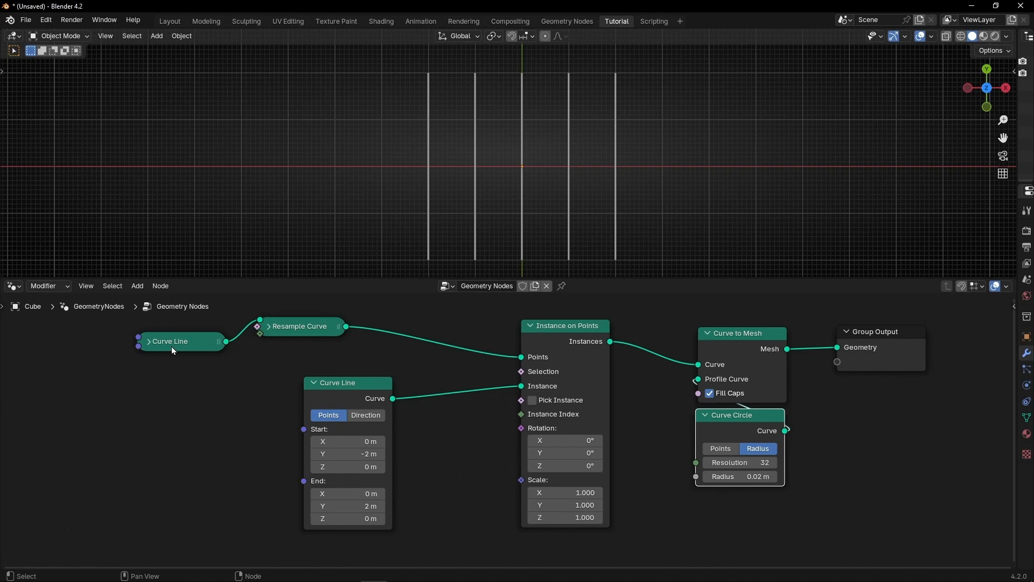
# Space out the first Curve Line and Resample Curve nodes, and collapse the second Curve Line beside Instance on Points.
pyautogui.moveTo(171, 347); pyautogui.dragTo(131, 343)
pyautogui.moveTo(283, 332); pyautogui.dragTo(275, 351)
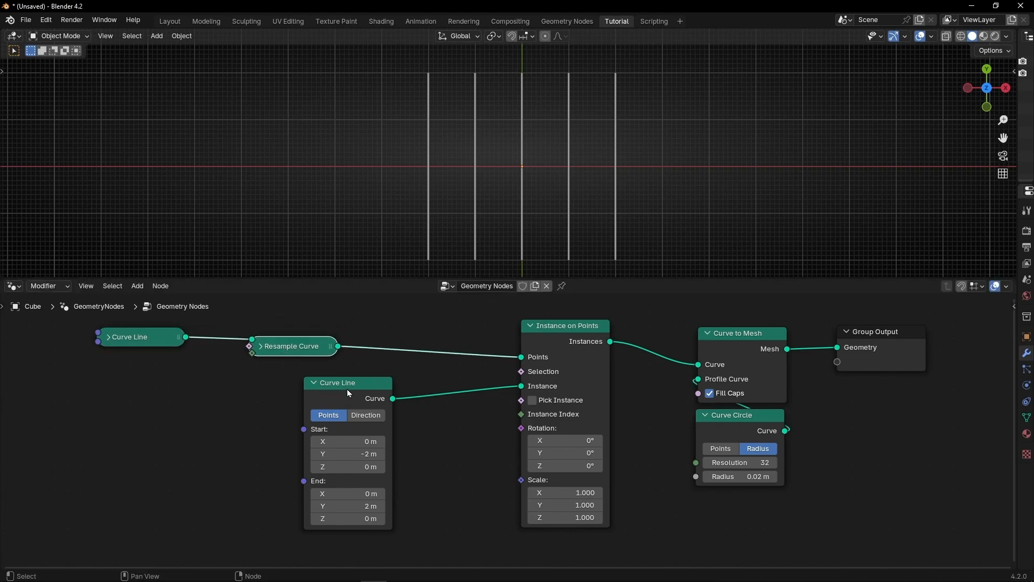
pyautogui.click(314, 384)
pyautogui.moveTo(344, 382); pyautogui.dragTo(442, 381)
# Annotate the lines with an upward arrow and small marks at their midpoints, and erase the annotations.
pyautogui.press('t')
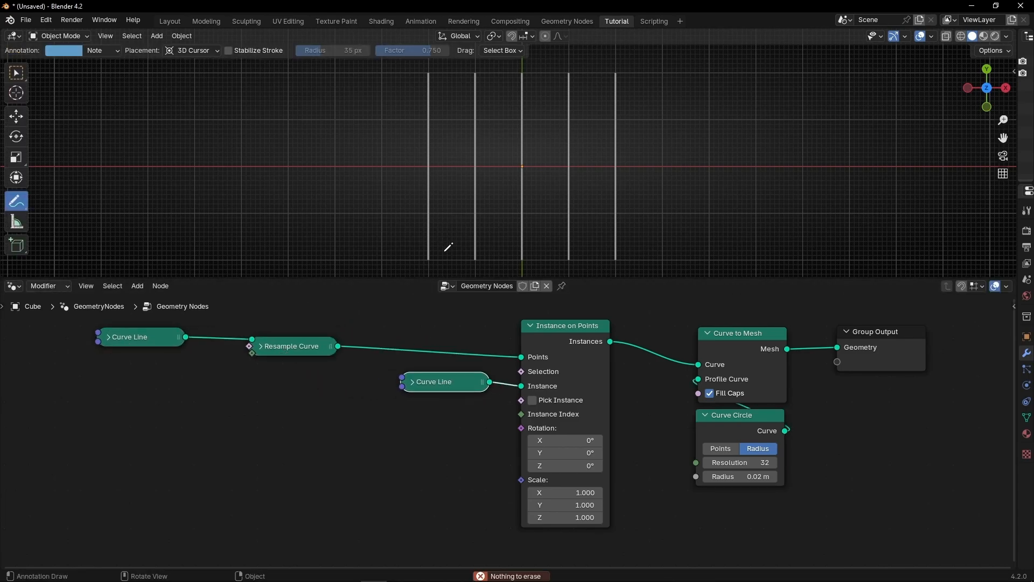
pyautogui.moveTo(444, 251); pyautogui.dragTo(443, 85)
pyautogui.moveTo(431, 109)
pyautogui.mouseDown()
pyautogui.moveTo(439, 84)
pyautogui.moveTo(454, 109)
pyautogui.mouseUp()
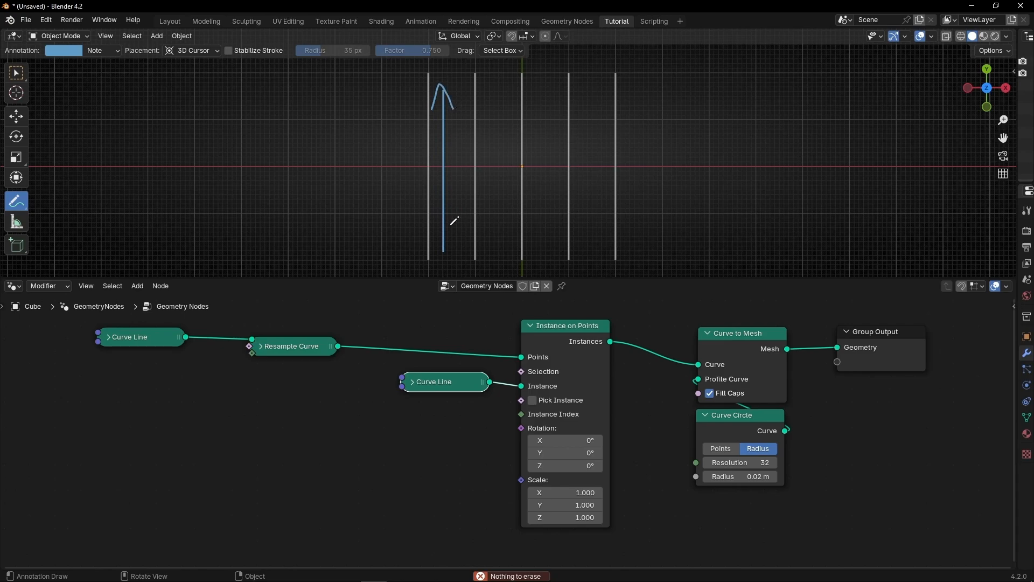
pyautogui.moveTo(419, 159)
pyautogui.mouseDown()
pyautogui.moveTo(459, 175)
pyautogui.moveTo(573, 163)
pyautogui.mouseUp()
pyautogui.moveTo(635, 152); pyautogui.dragTo(613, 165)
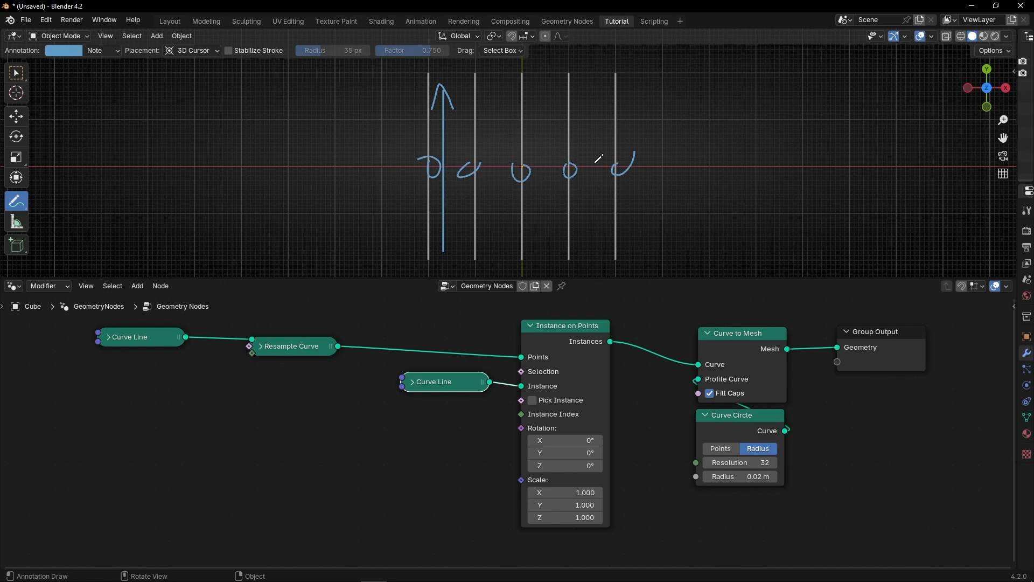
pyautogui.moveTo(597, 162)
pyautogui.keyDown('ctrl'); pyautogui.mouseDown()
pyautogui.moveTo(444, 108)
pyautogui.moveTo(563, 120)
pyautogui.mouseUp(); pyautogui.keyUp('ctrl')
# Insert a Set Material node between Curve to Mesh and Group Output, and assign the material named Material.
pyautogui.scroll(-1, 680, 359)
pyautogui.moveTo(681, 360); pyautogui.dragTo(452, 378, button='middle')
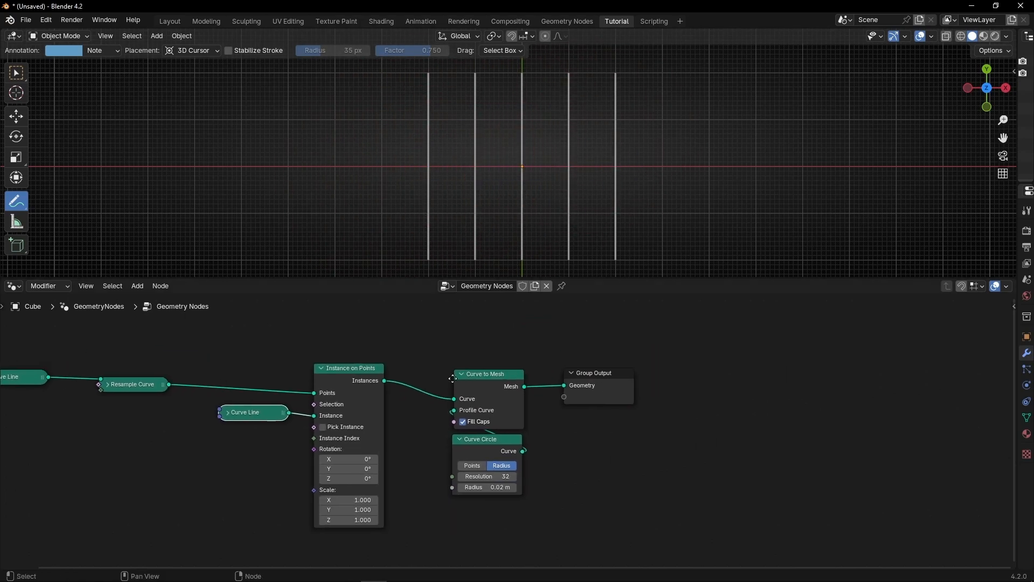
pyautogui.moveTo(599, 391); pyautogui.dragTo(682, 382)
pyautogui.hotkey('shift', 'a')
pyautogui.write('set mat')
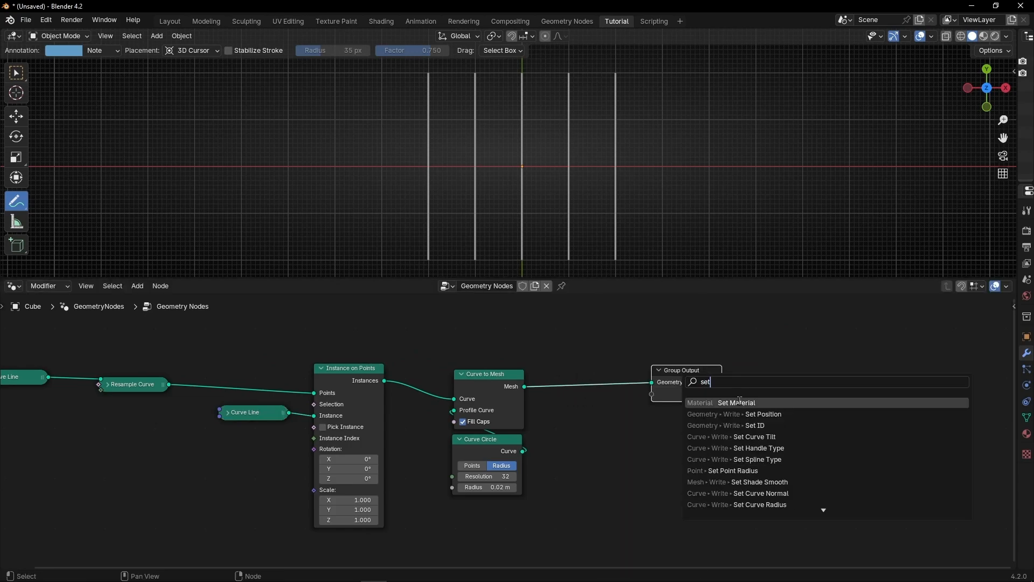
pyautogui.press('Return')
pyautogui.click(560, 353)
pyautogui.click(608, 407)
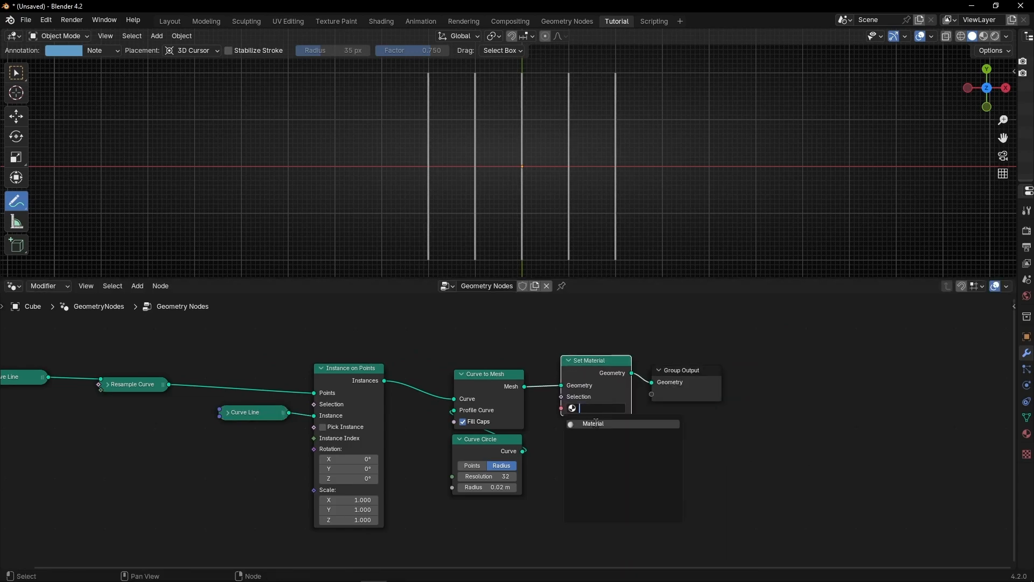
pyautogui.click(617, 424)
# Switch the viewport to Material Preview shading, and restore the Select Box tool with the toolbar hidden.
pyautogui.click(984, 36)
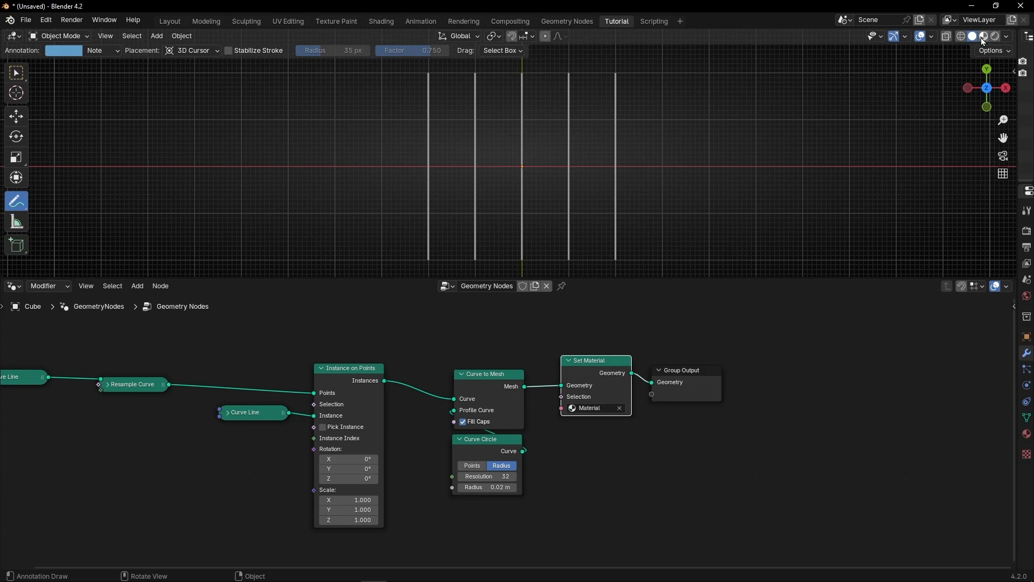
pyautogui.click(21, 76)
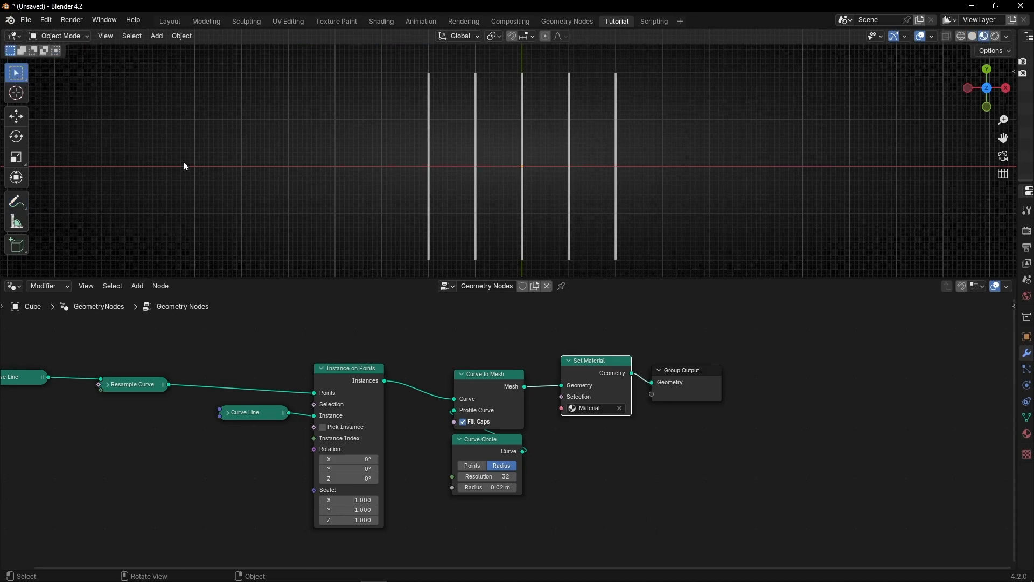
pyautogui.press('t')
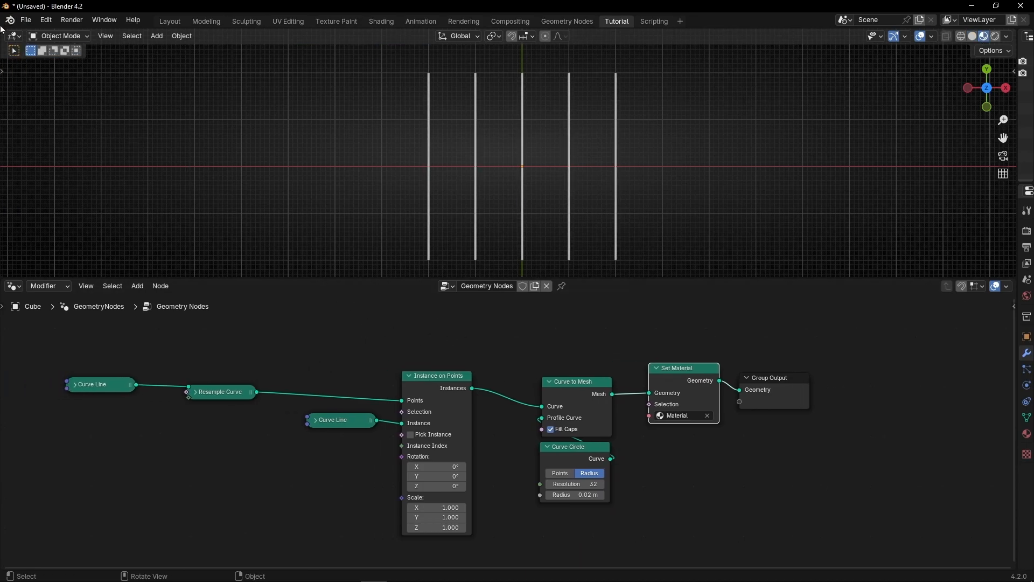
# Split the 3D viewport vertically and turn the new area into a Shader Editor.
pyautogui.moveTo(2, 29); pyautogui.dragTo(325, 80)
pyautogui.click(14, 35)
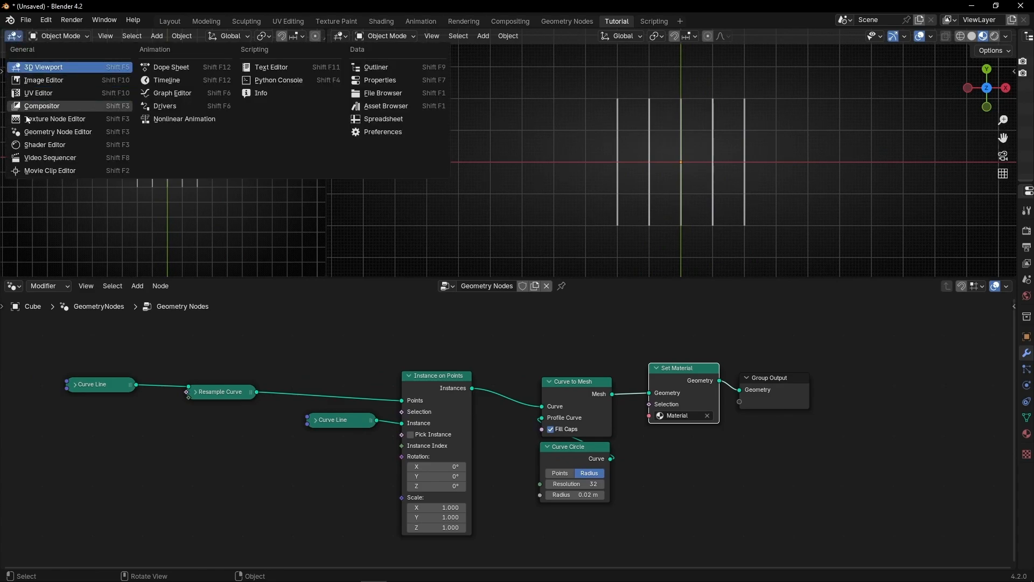
pyautogui.click(28, 145)
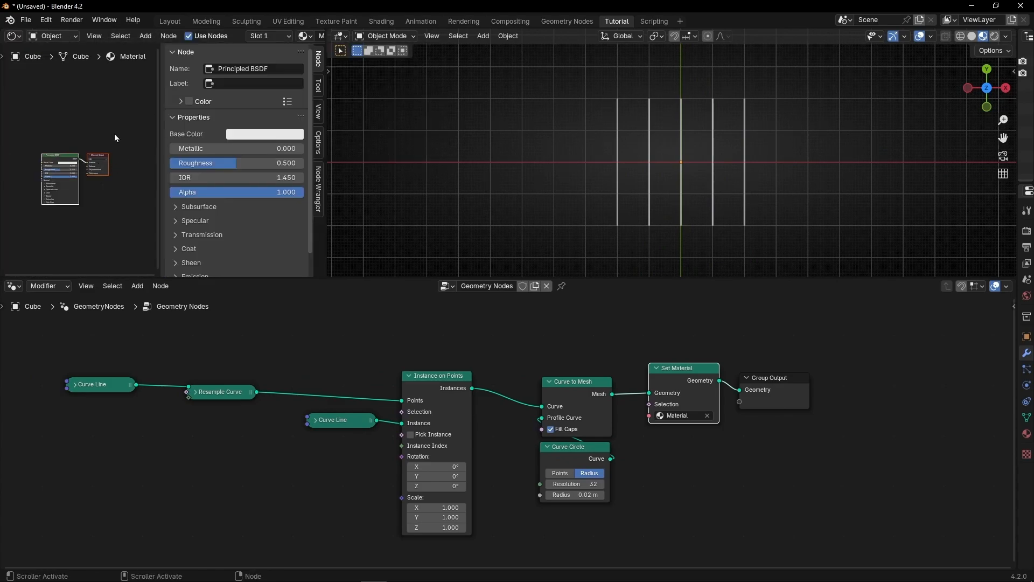
# Widen the Shader Editor with its sidebar closed and nodes framed, and hide the 3D viewport's overlays.
pyautogui.press('n')
pyautogui.press('Home')
pyautogui.moveTo(322, 157); pyautogui.dragTo(496, 156)
pyautogui.press('KP_5')
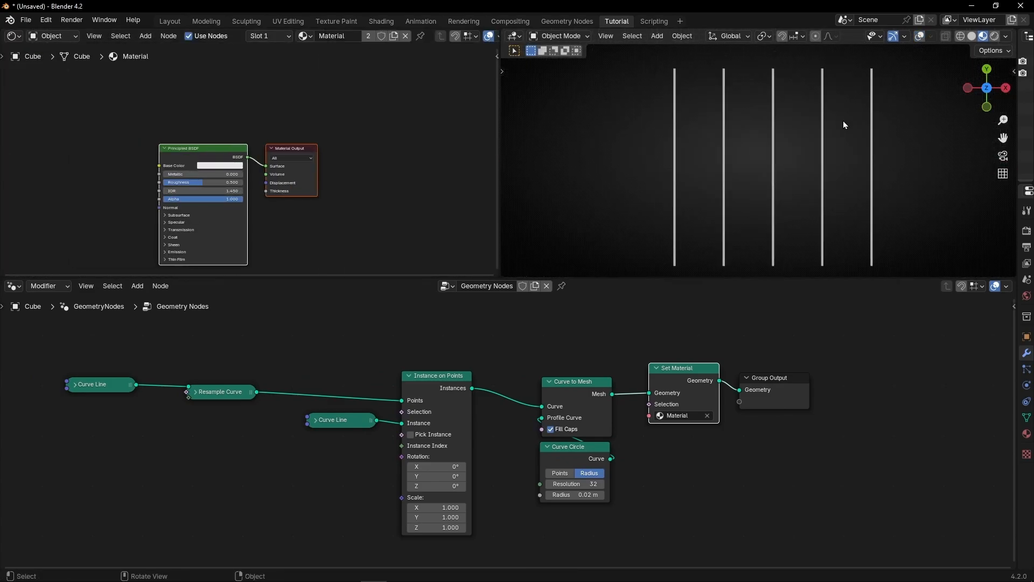
pyautogui.scroll(4, 296, 163)
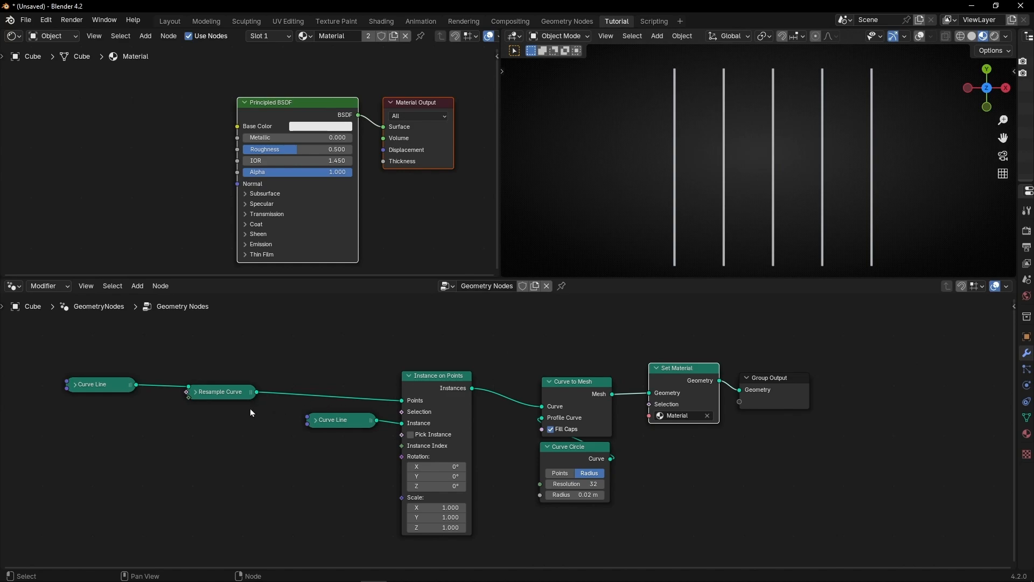
# Expand the Curve Line node feeding Instance and move it away from Instance on Points to make room.
pyautogui.moveTo(332, 423); pyautogui.dragTo(172, 446)
pyautogui.click(180, 458)
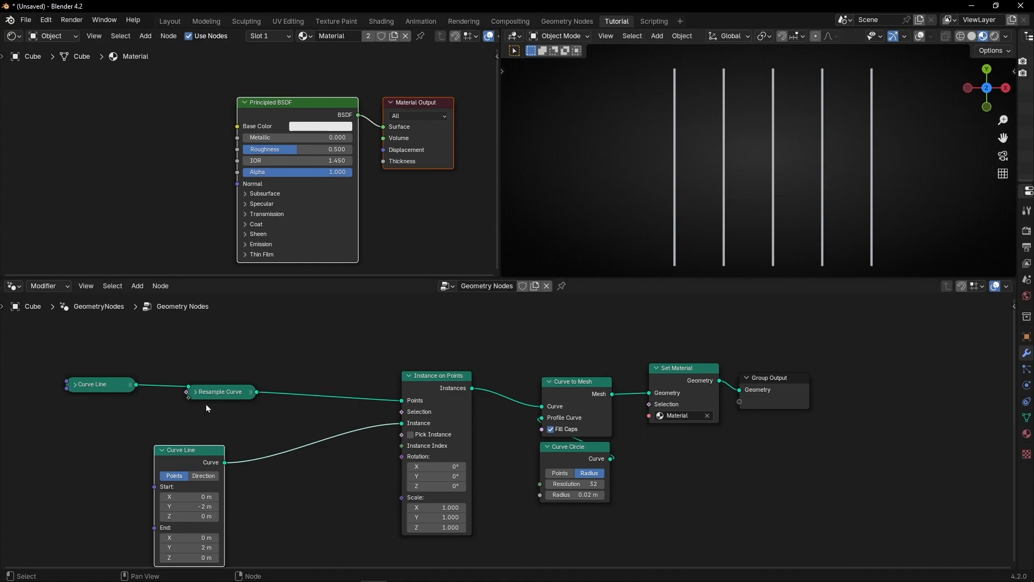
pyautogui.moveTo(261, 452); pyautogui.dragTo(321, 393, button='middle')
pyautogui.moveTo(253, 402); pyautogui.dragTo(225, 408)
pyautogui.scroll(3, 245, 410)
pyautogui.scroll(2, 245, 410)
pyautogui.moveTo(344, 410); pyautogui.dragTo(423, 408, button='middle')
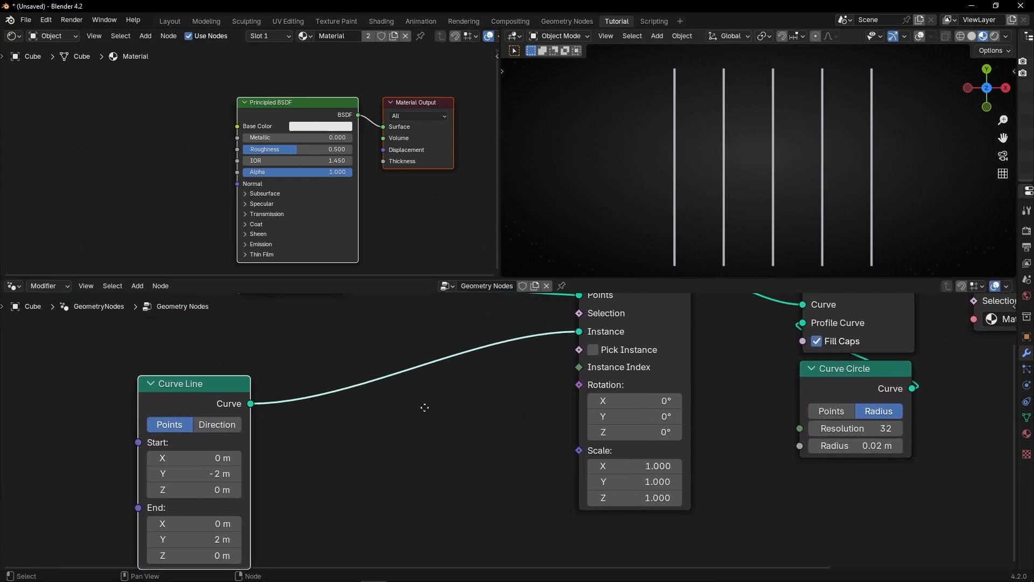
# Insert a Store Named Attribute node between Curve Line and Instance on Points, naming the attribute factor.
pyautogui.hotkey('shift', 'a')
pyautogui.write('store')
pyautogui.press('Return')
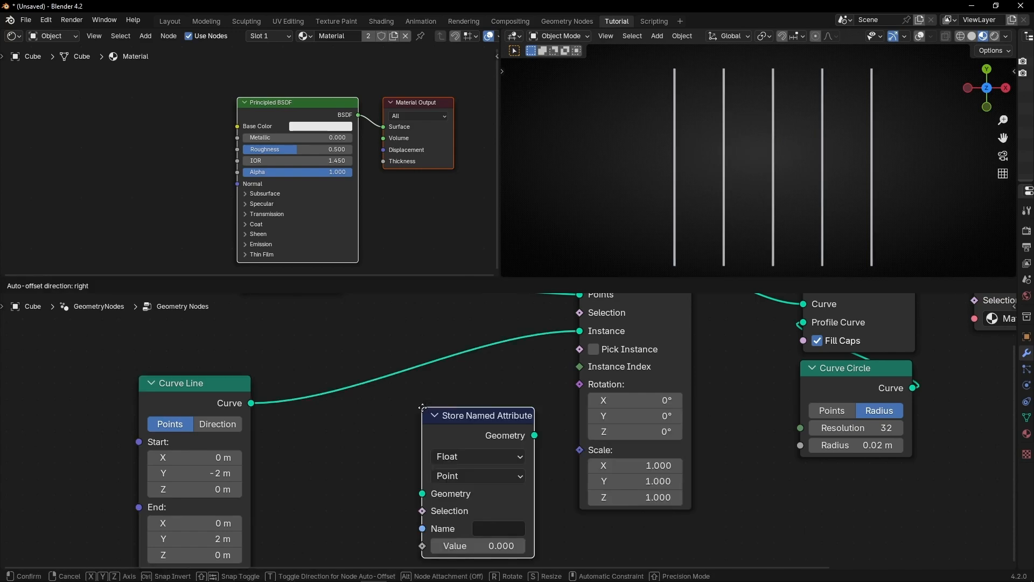
pyautogui.click(399, 326)
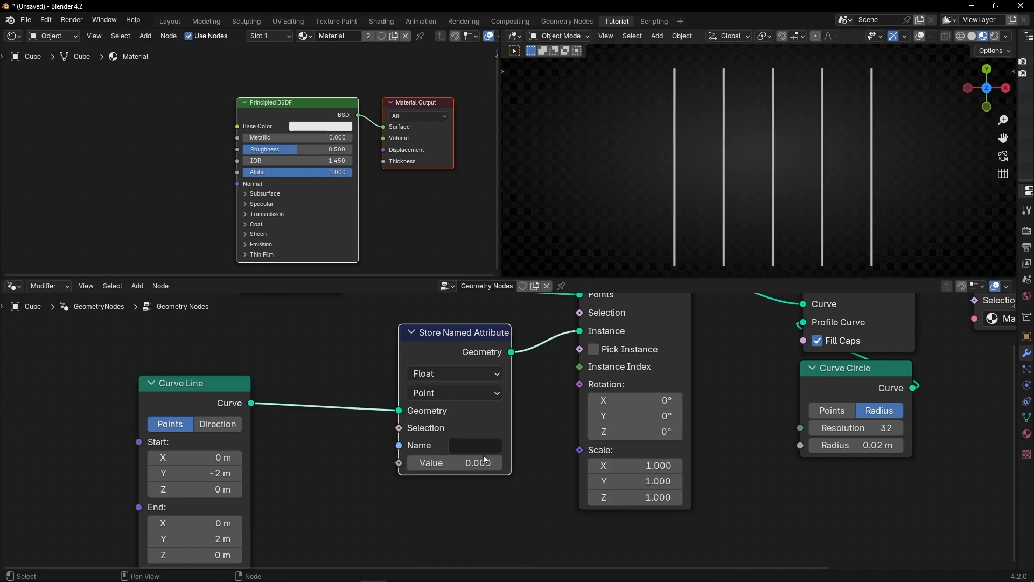
pyautogui.click(476, 445)
pyautogui.write('factor')
pyautogui.press('Return')
# Add a Spline Parameter node with its Factor output connected to the Value of Store Named Attribute.
pyautogui.moveTo(399, 464); pyautogui.dragTo(342, 465)
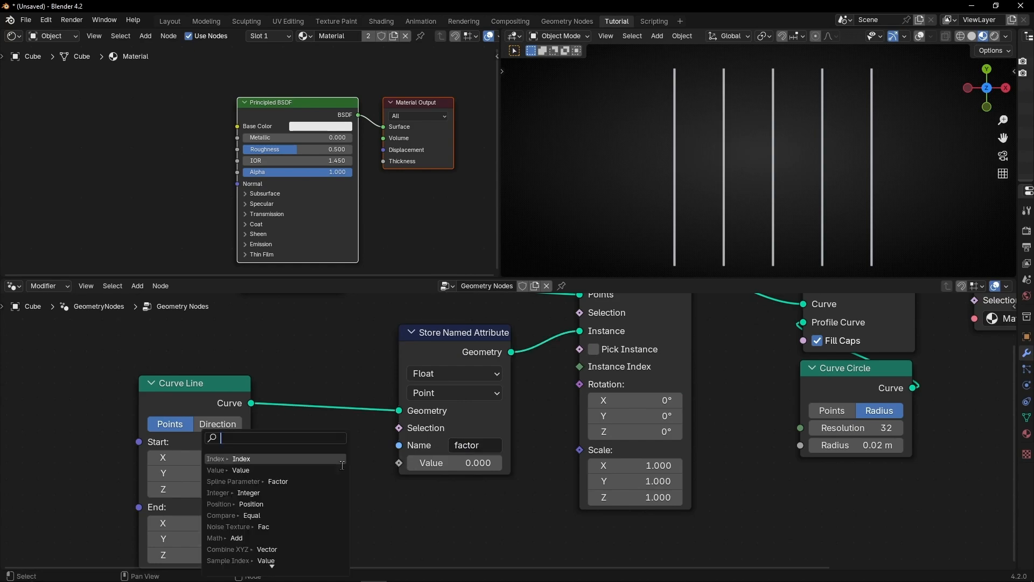
pyautogui.write('factor')
pyautogui.press('Return')
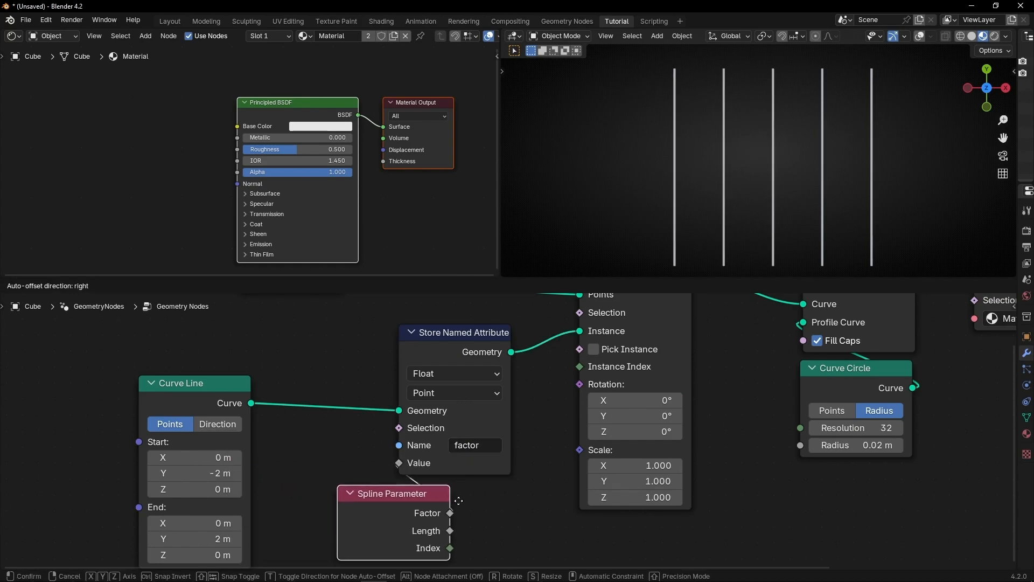
pyautogui.click(503, 499)
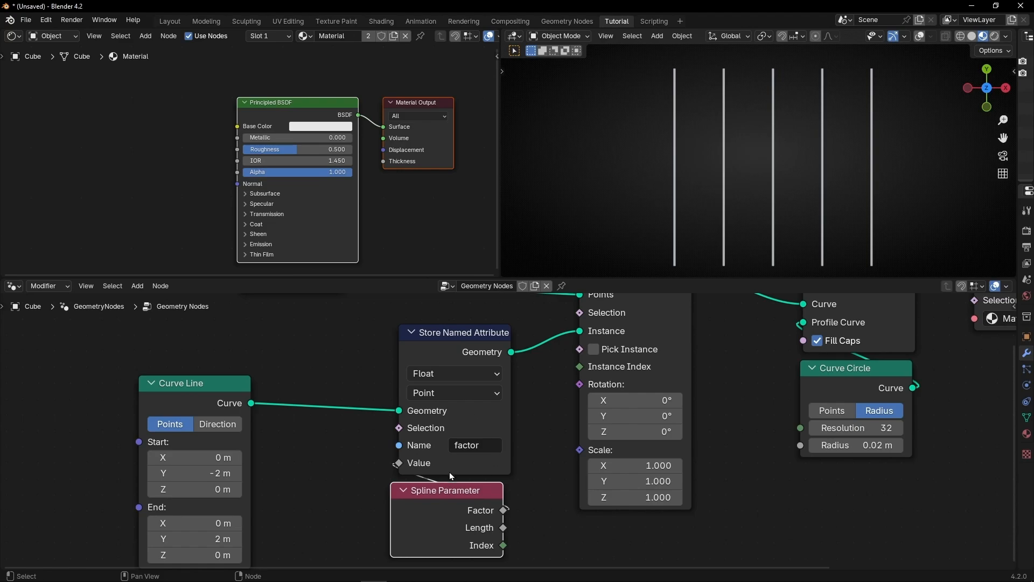
# Add an Attribute node named factor to the material and connect its Color to the Principled BSDF's Base Color.
pyautogui.hotkey('shift', 'a')
pyautogui.write('attr')
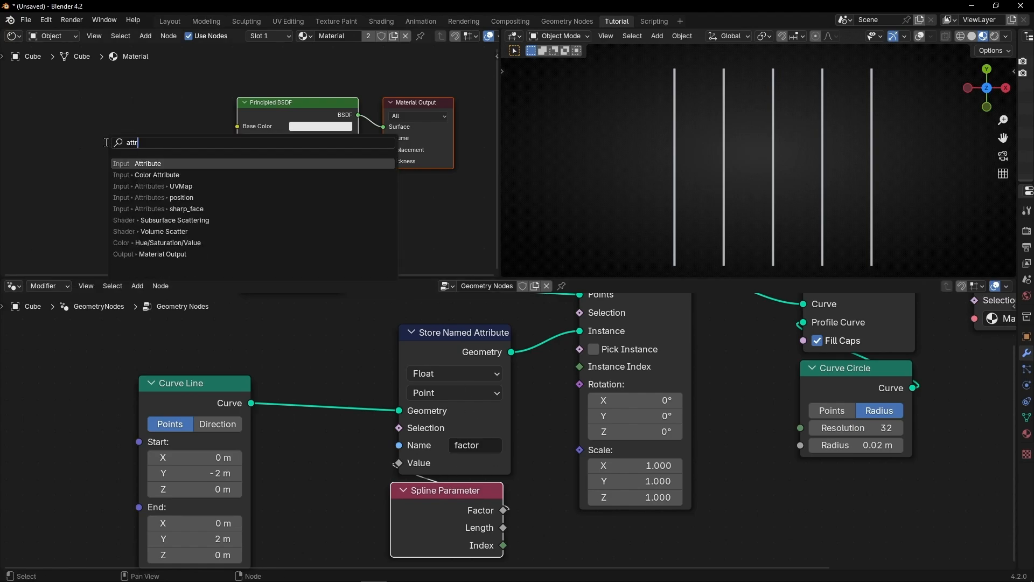
pyautogui.press('Return')
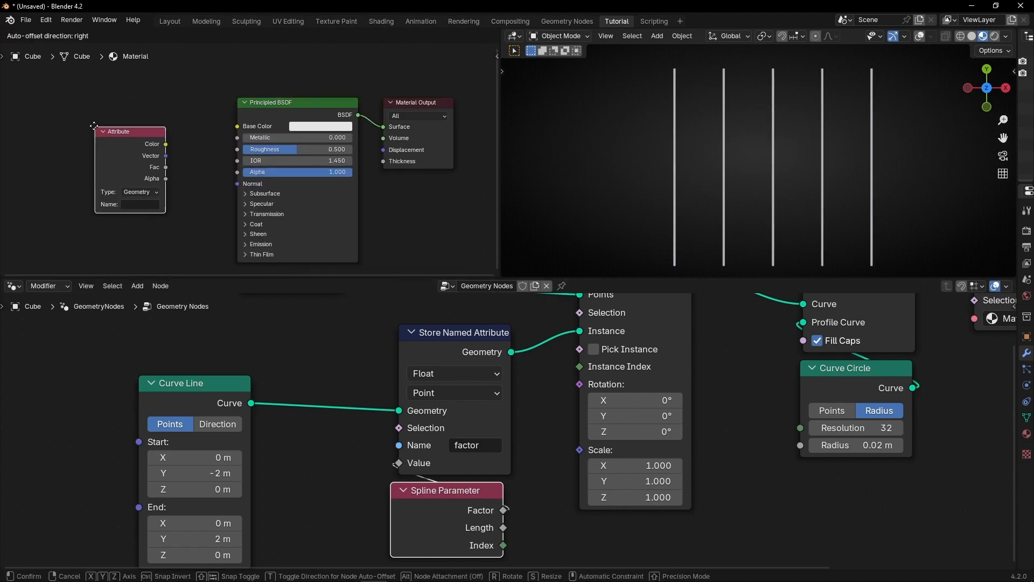
pyautogui.click(82, 123)
pyautogui.moveTo(153, 139); pyautogui.dragTo(237, 126)
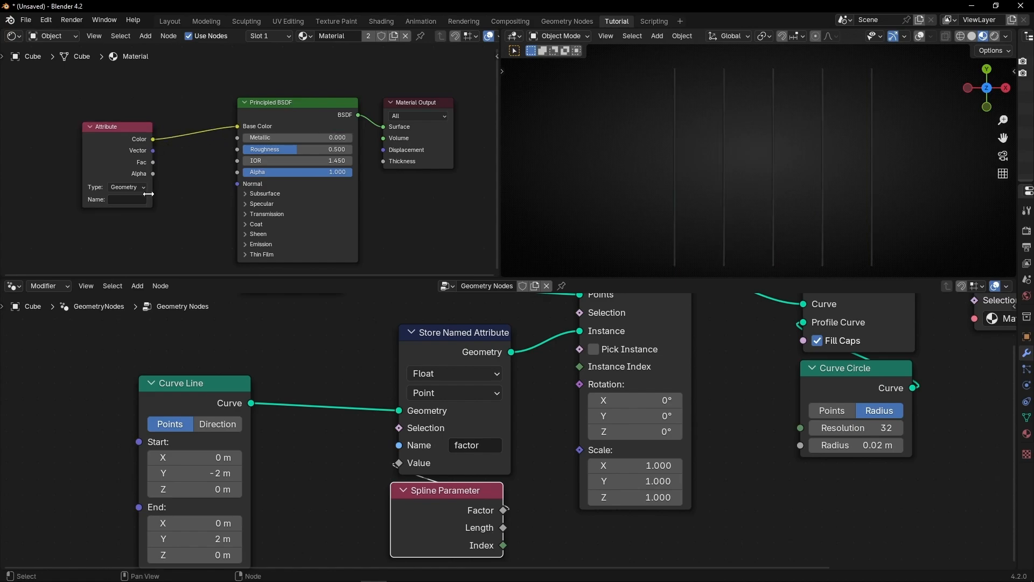
pyautogui.click(137, 199)
pyautogui.write('factor')
pyautogui.press('Return')
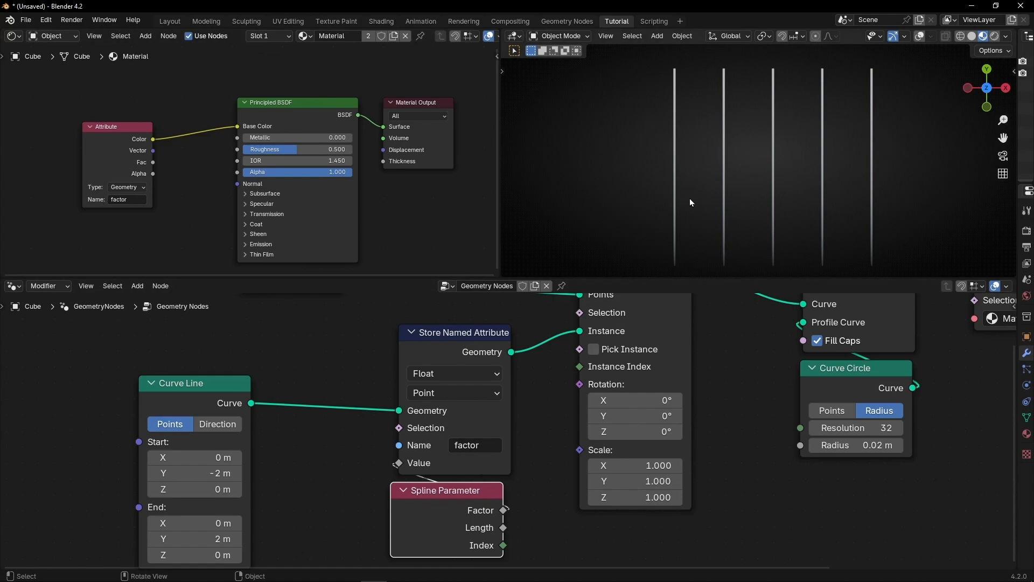
# Move the Attribute node aside and insert a Color Ramp between it and the Principled BSDF's Base Color.
pyautogui.keyDown('shift'); pyautogui.moveTo(696, 218); pyautogui.dragTo(632, 218, button='middle'); pyautogui.keyUp('shift')
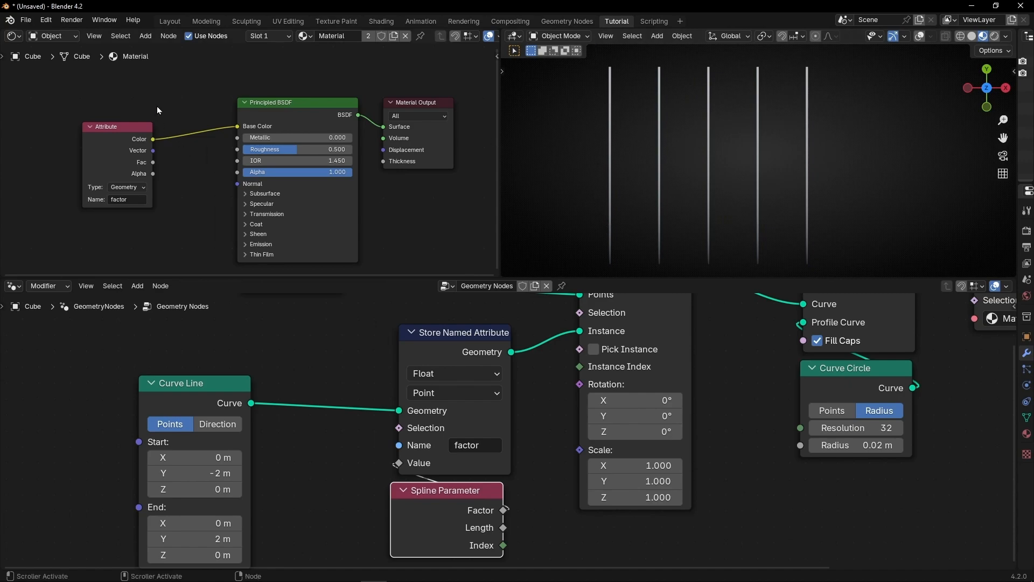
pyautogui.moveTo(156, 105); pyautogui.dragTo(252, 97, button='middle')
pyautogui.moveTo(205, 139); pyautogui.dragTo(123, 124)
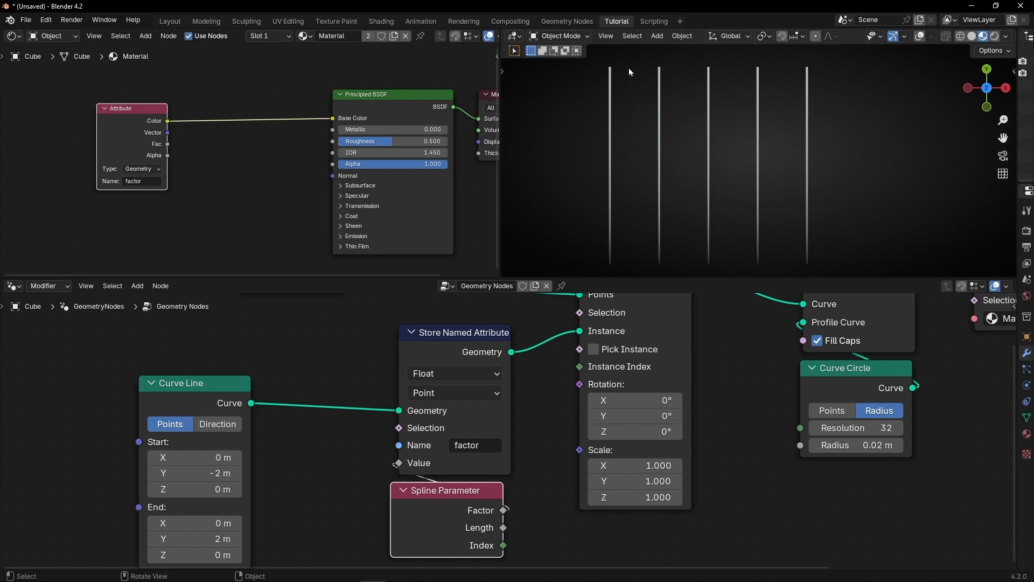
pyautogui.hotkey('shift', 'a')
pyautogui.write('c')
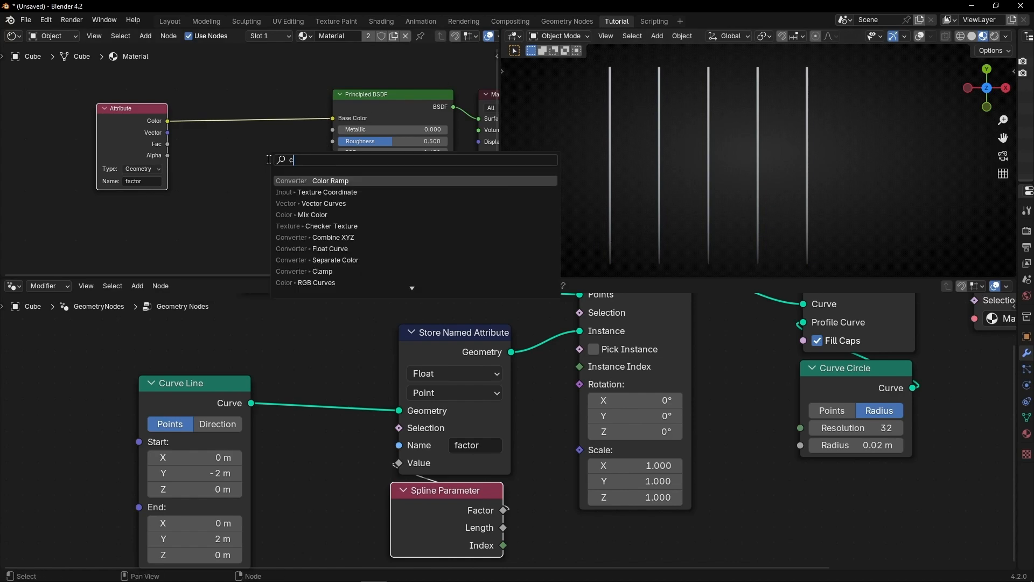
pyautogui.write('olor r')
pyautogui.press('Return')
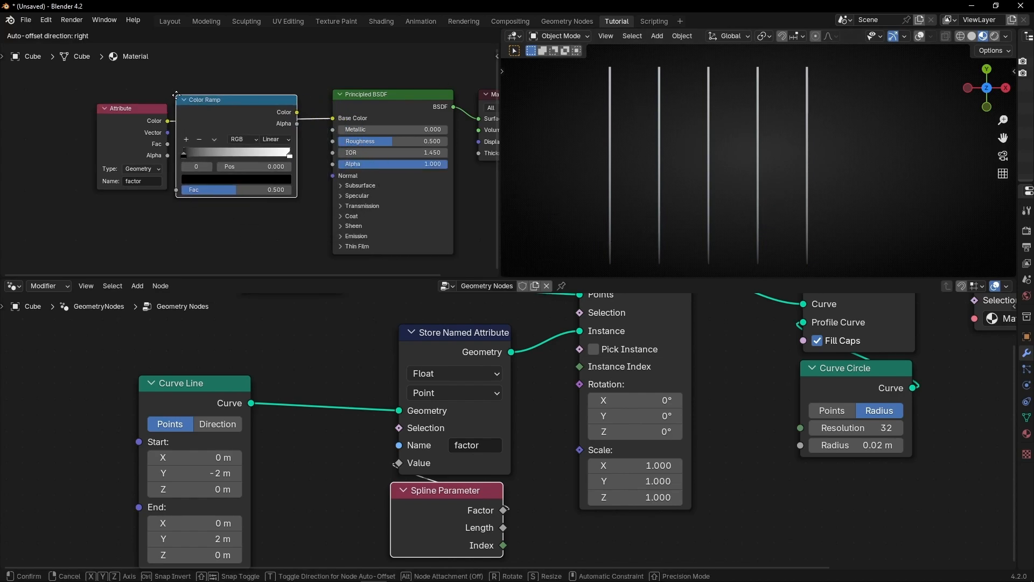
pyautogui.click(175, 99)
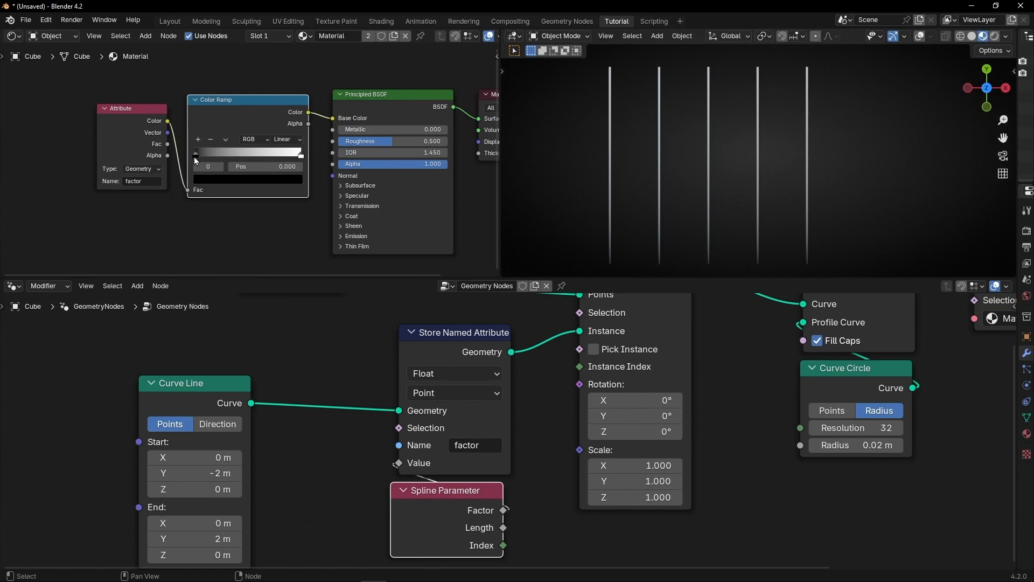
# Space out the Attribute and Color Ramp nodes, and connect the ramp's Color to the Principled BSDF's Alpha.
pyautogui.moveTo(196, 160)
pyautogui.mouseDown()
pyautogui.moveTo(250, 157)
pyautogui.moveTo(188, 152)
pyautogui.mouseUp()
pyautogui.moveTo(140, 115); pyautogui.dragTo(73, 109)
pyautogui.moveTo(208, 104); pyautogui.dragTo(158, 103)
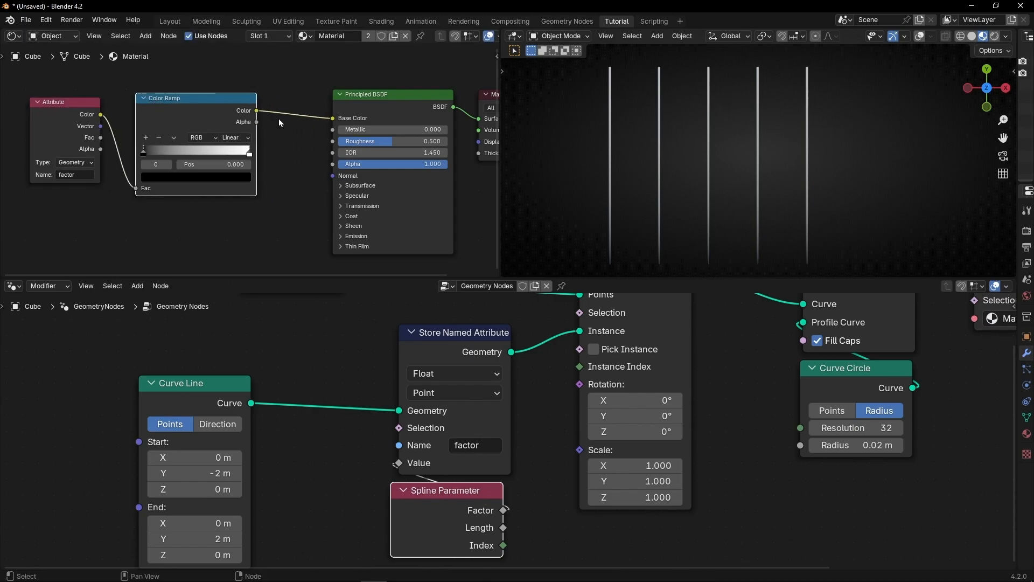
pyautogui.moveTo(257, 111); pyautogui.dragTo(332, 166)
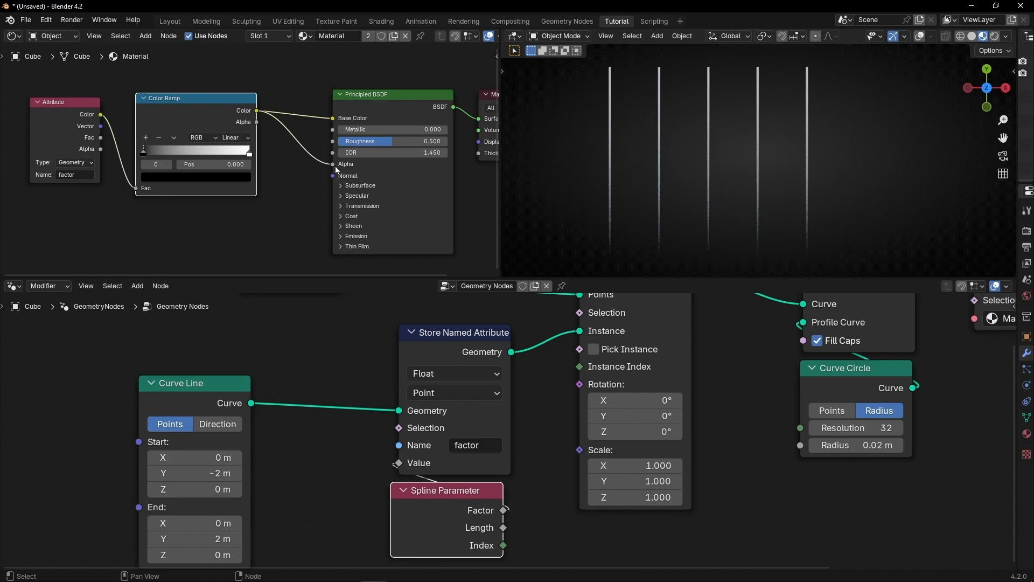
# Set the material's Render Method to Blended in its surface settings.
pyautogui.press('n')
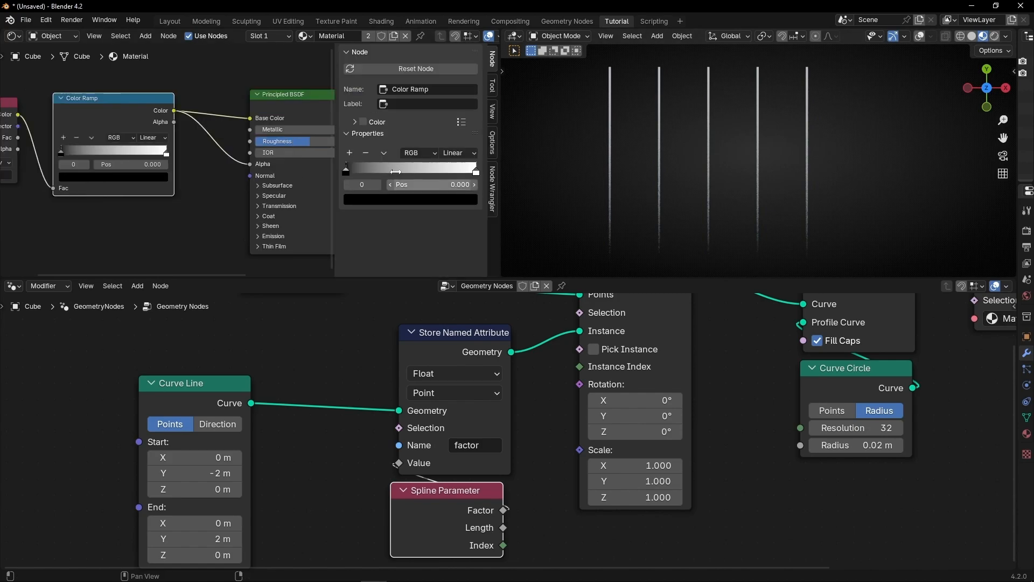
pyautogui.click(492, 143)
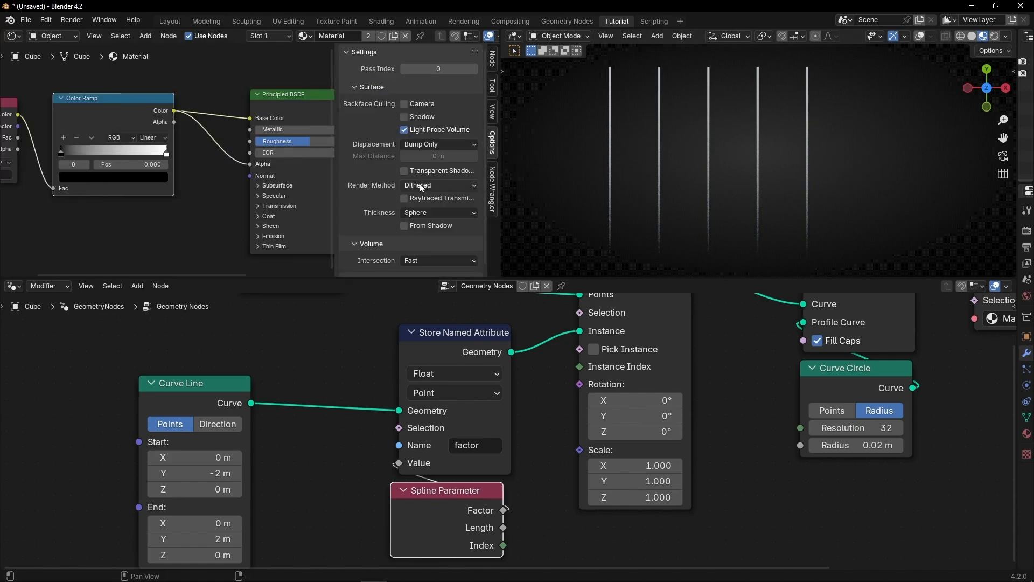
pyautogui.click(425, 185)
pyautogui.click(418, 211)
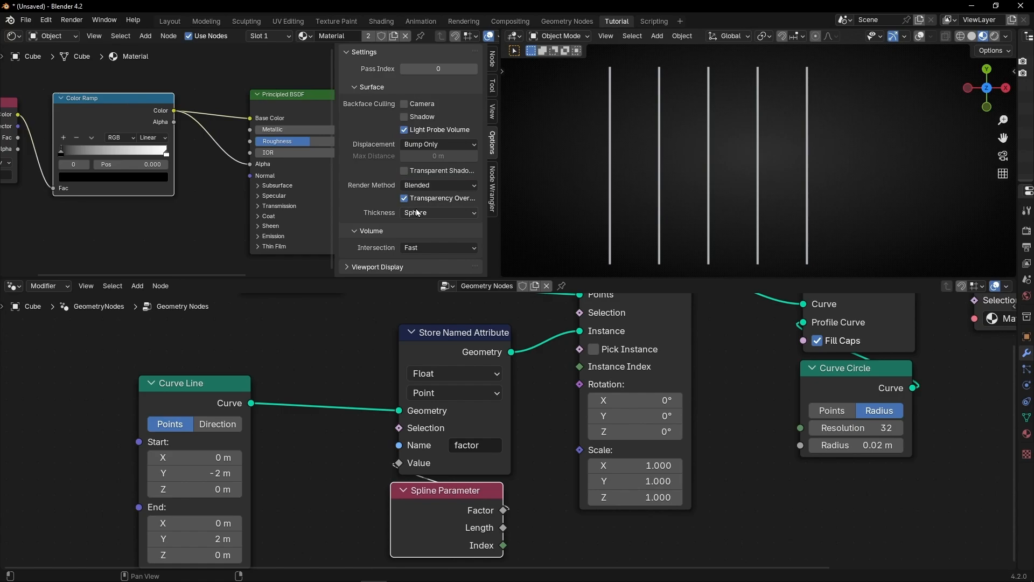
# Move the Color Ramp's Color link from Base Color to the Principled BSDF's Emission Color and set the emission Strength to 22.1.
pyautogui.press('n')
pyautogui.scroll(2, 409, 176)
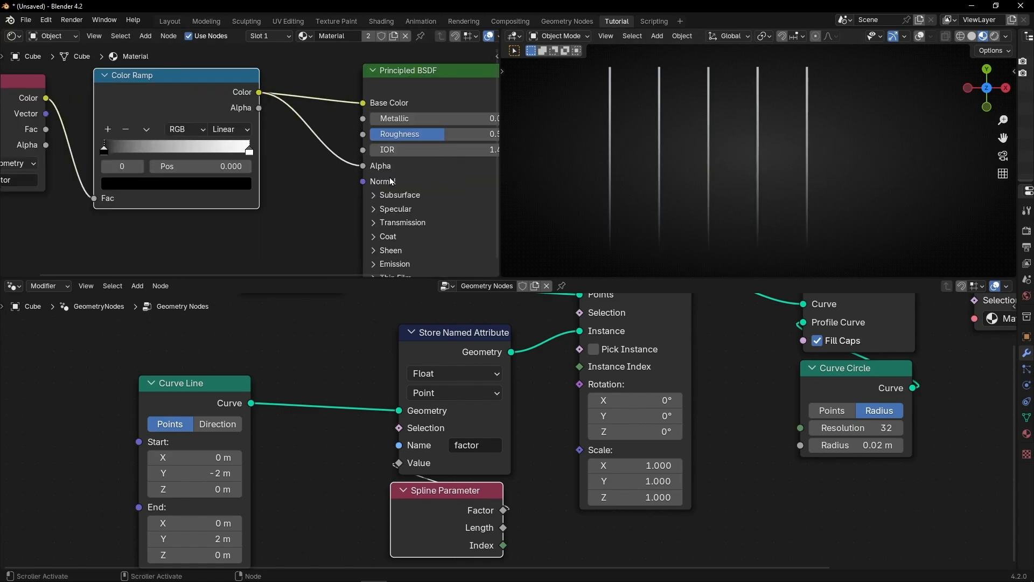
pyautogui.scroll(2, 396, 229)
pyautogui.click(319, 228)
pyautogui.scroll(-1, 265, 198)
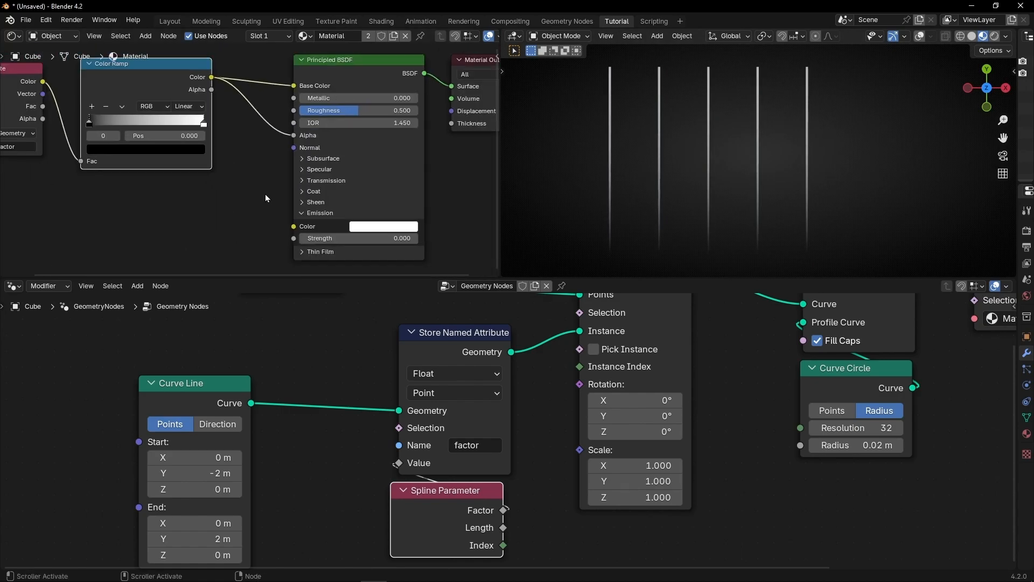
pyautogui.moveTo(293, 86); pyautogui.dragTo(295, 227)
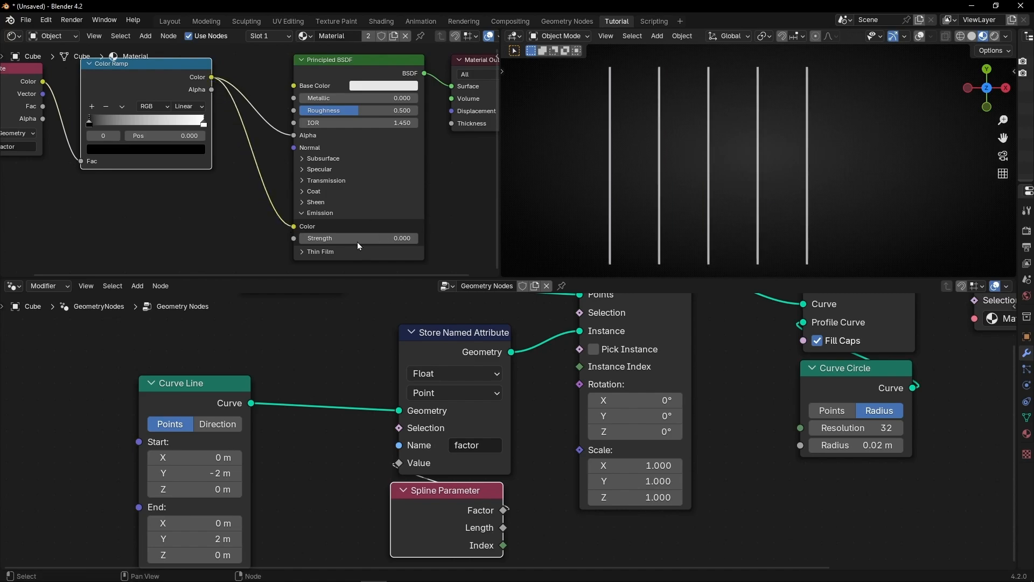
pyautogui.moveTo(358, 241); pyautogui.dragTo(412, 241)
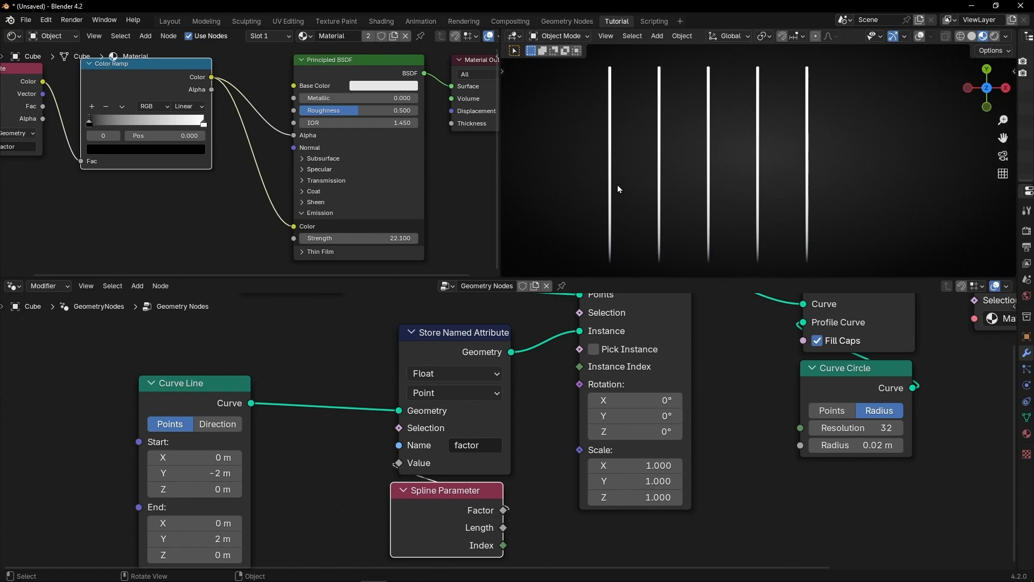
# Set the viewport shading's Compositor option to Always, and enable Use Nodes in the Compositor in place of the Shader Editor.
pyautogui.click(1006, 36)
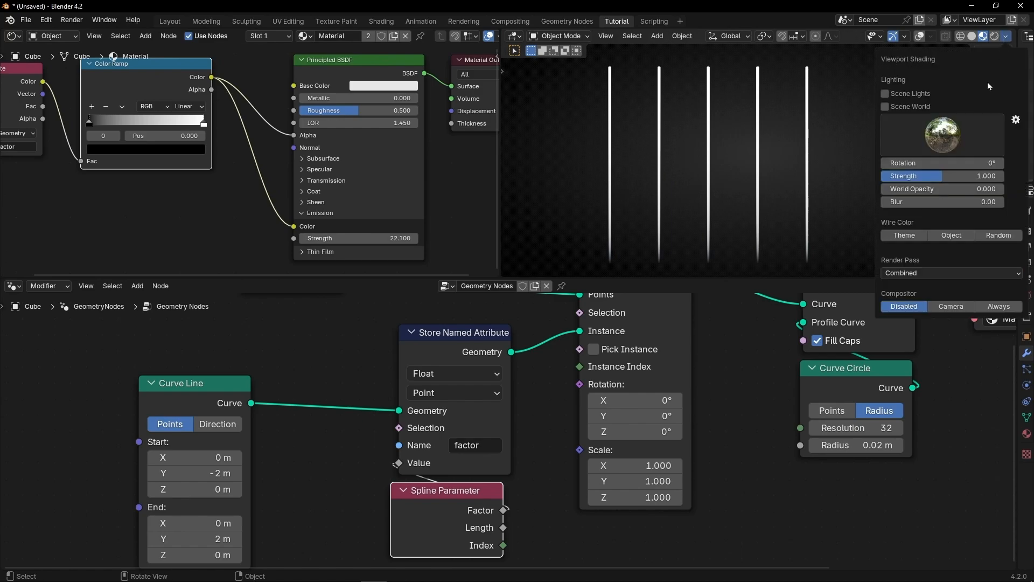
pyautogui.click(987, 306)
pyautogui.click(13, 36)
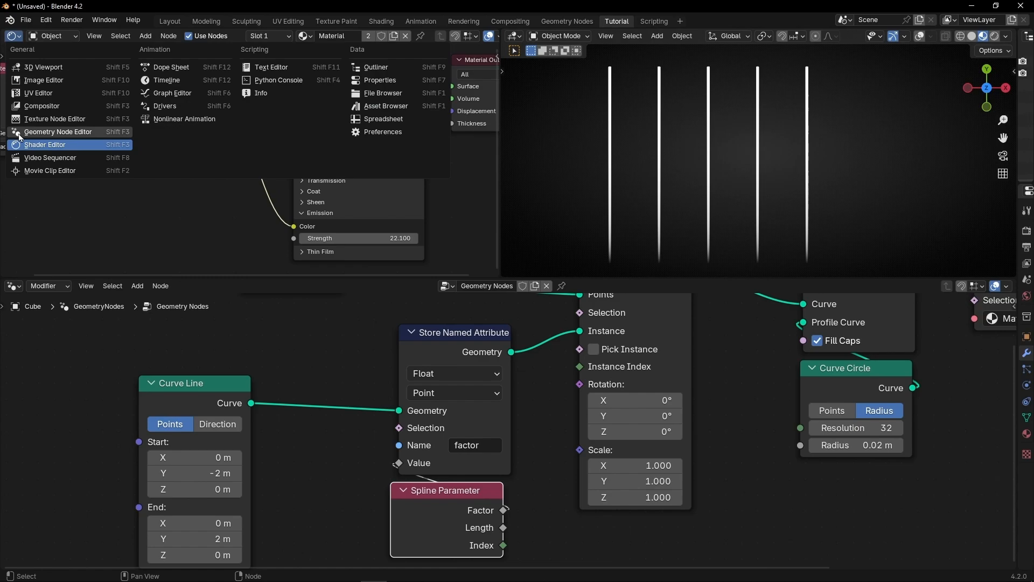
pyautogui.click(43, 106)
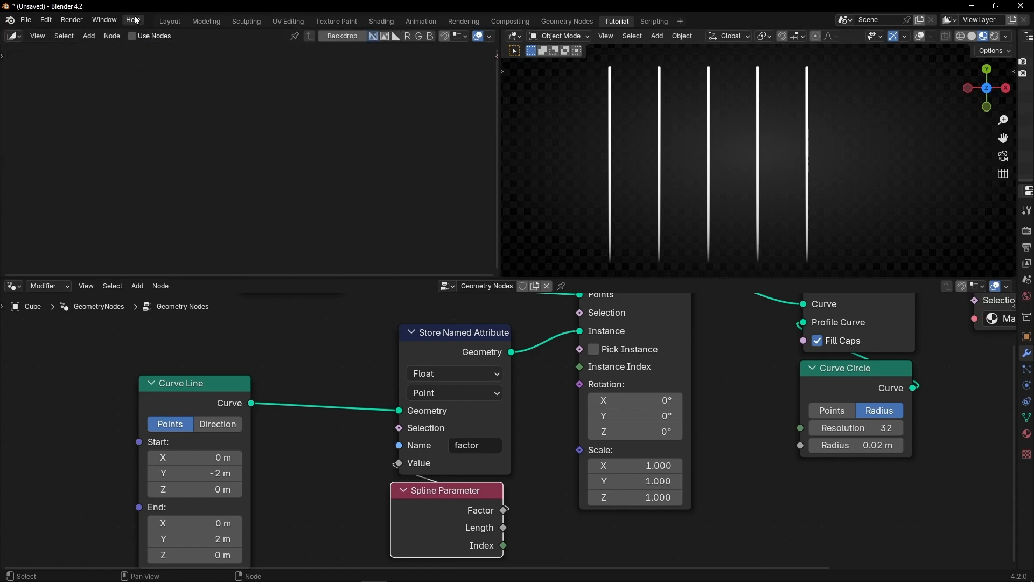
pyautogui.click(134, 36)
pyautogui.press('Home')
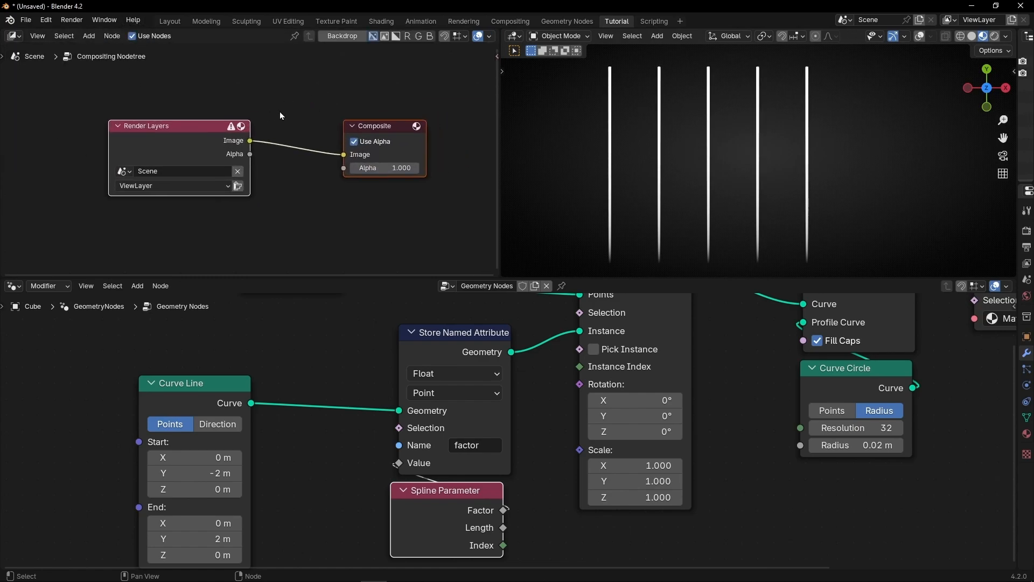
# Spread the Render Layers and Composite nodes apart and insert a Glare node set to Fog Glow between them.
pyautogui.click(280, 112)
pyautogui.moveTo(190, 126); pyautogui.dragTo(110, 127)
pyautogui.moveTo(369, 128); pyautogui.dragTo(462, 131)
pyautogui.hotkey('shift', 'a')
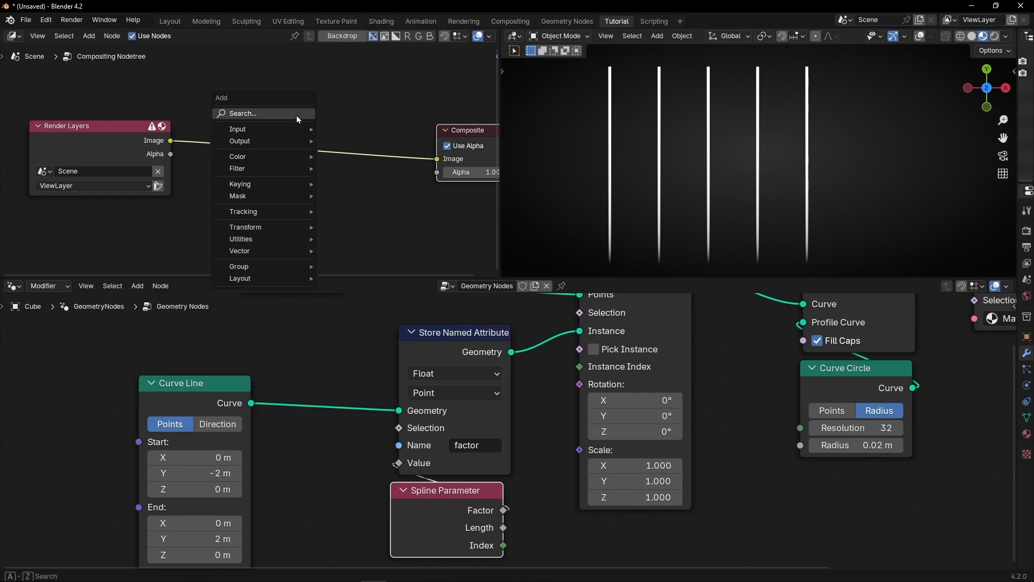
pyautogui.write('glo')
pyautogui.press('Return')
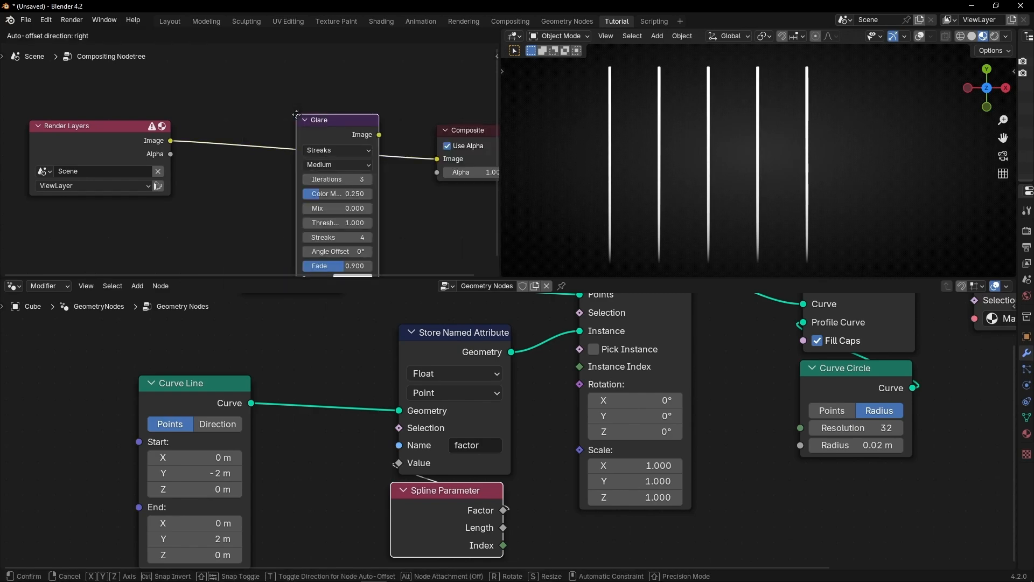
pyautogui.click(287, 116)
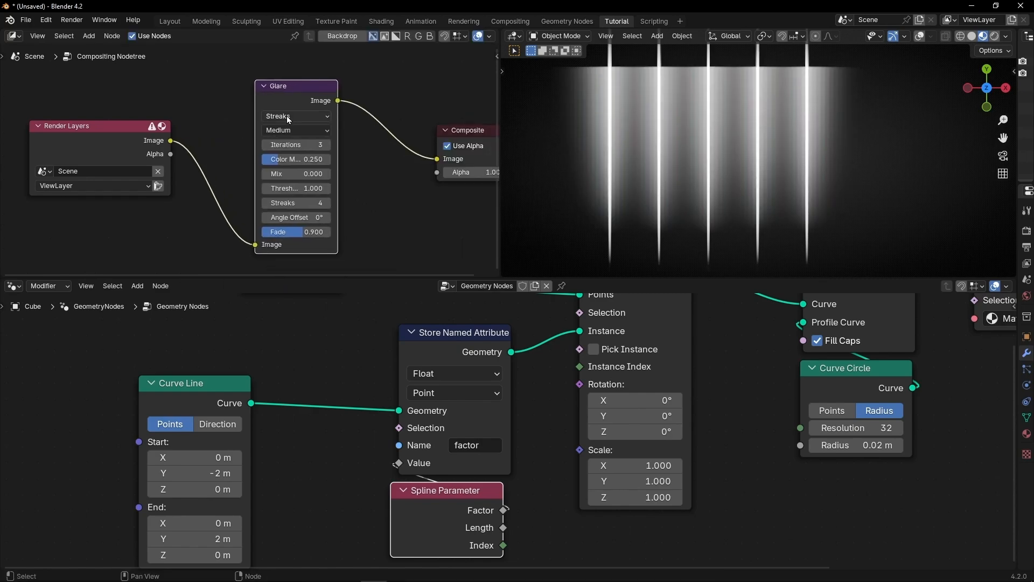
pyautogui.click(286, 115)
pyautogui.click(285, 183)
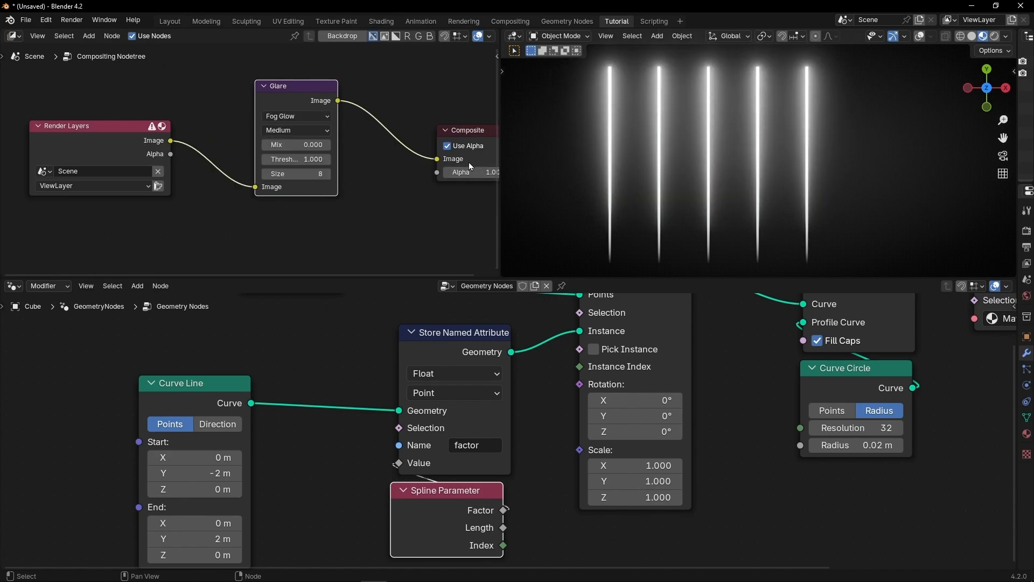
# Return to the Shader Editor and set the Color Ramp's interpolation to Ease.
pyautogui.click(14, 35)
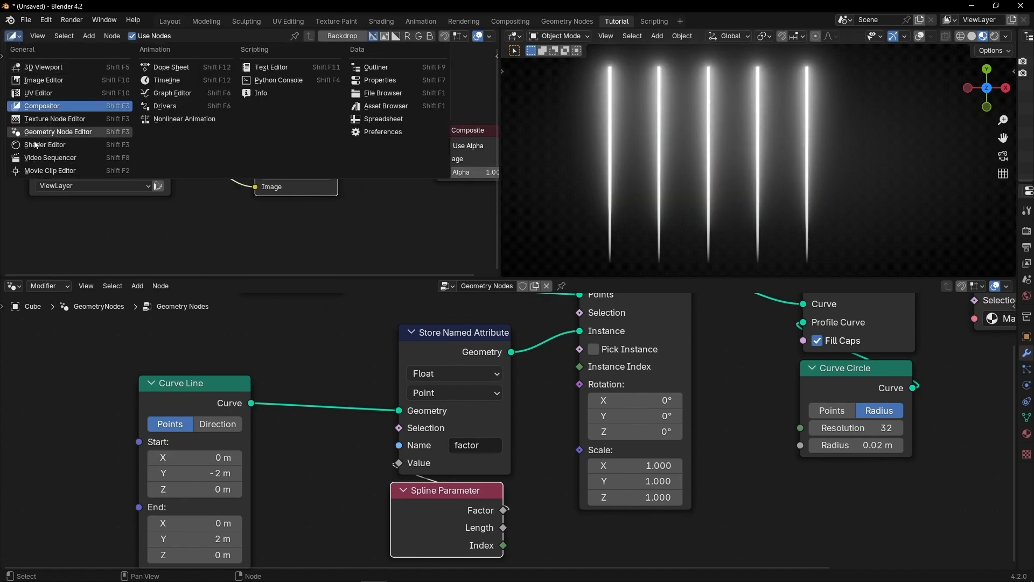
pyautogui.click(32, 106)
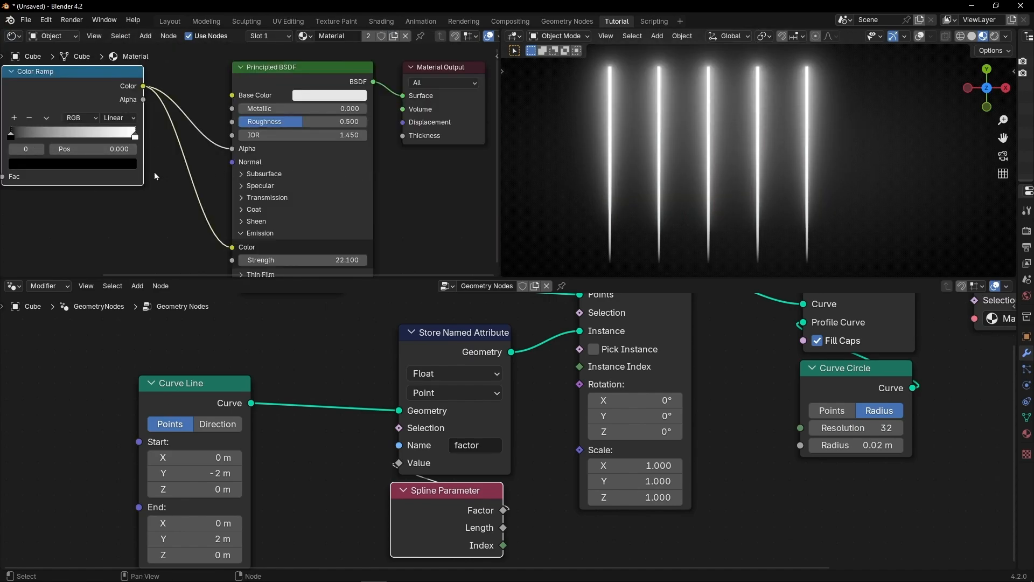
pyautogui.moveTo(154, 172); pyautogui.dragTo(210, 206, button='middle')
pyautogui.scroll(1, 210, 206)
pyautogui.moveTo(47, 154)
pyautogui.mouseDown()
pyautogui.moveTo(154, 154)
pyautogui.moveTo(44, 154)
pyautogui.mouseUp()
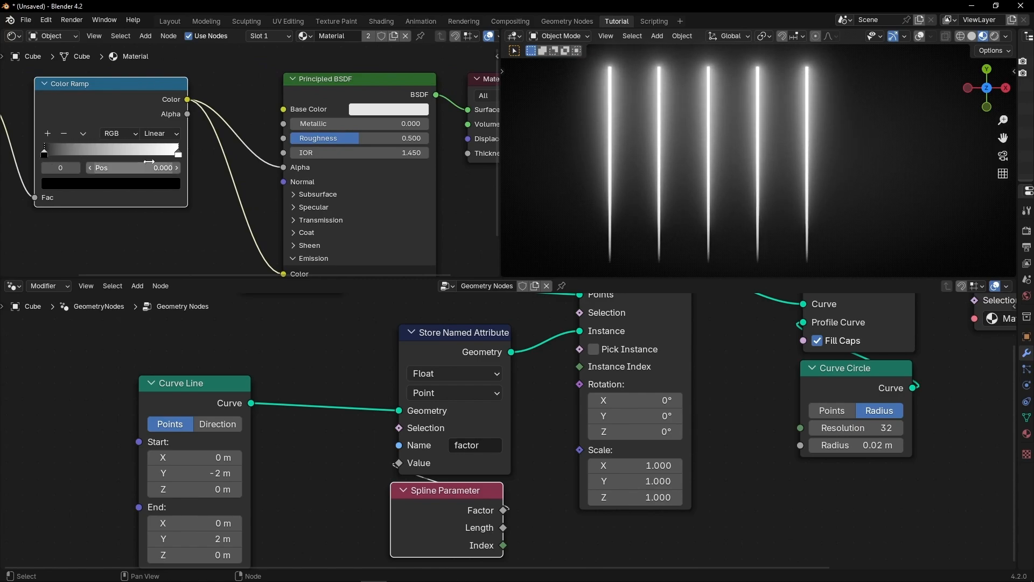
pyautogui.moveTo(178, 155)
pyautogui.mouseDown()
pyautogui.moveTo(107, 156)
pyautogui.moveTo(182, 155)
pyautogui.mouseUp()
pyautogui.click(176, 134)
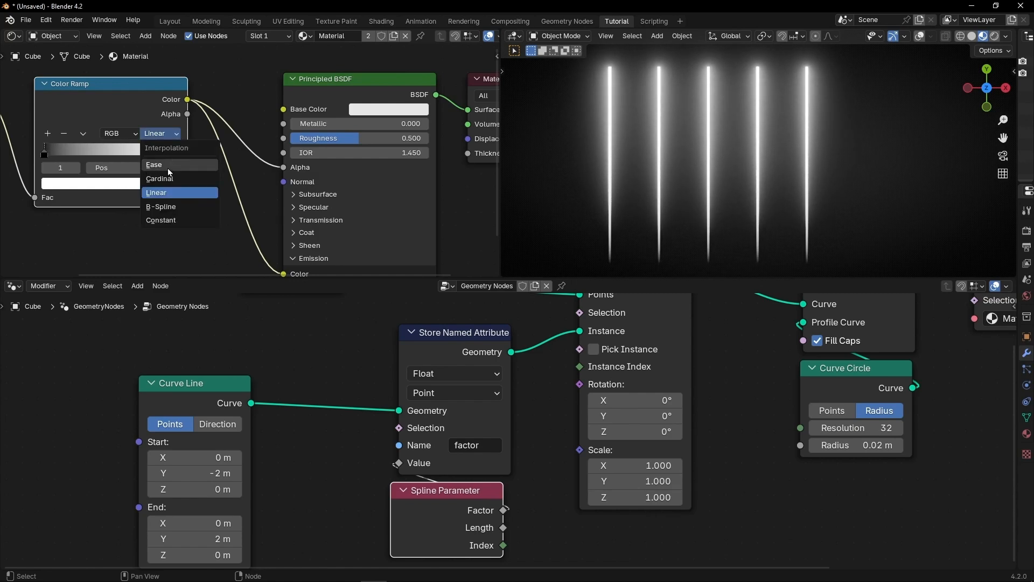
pyautogui.click(169, 165)
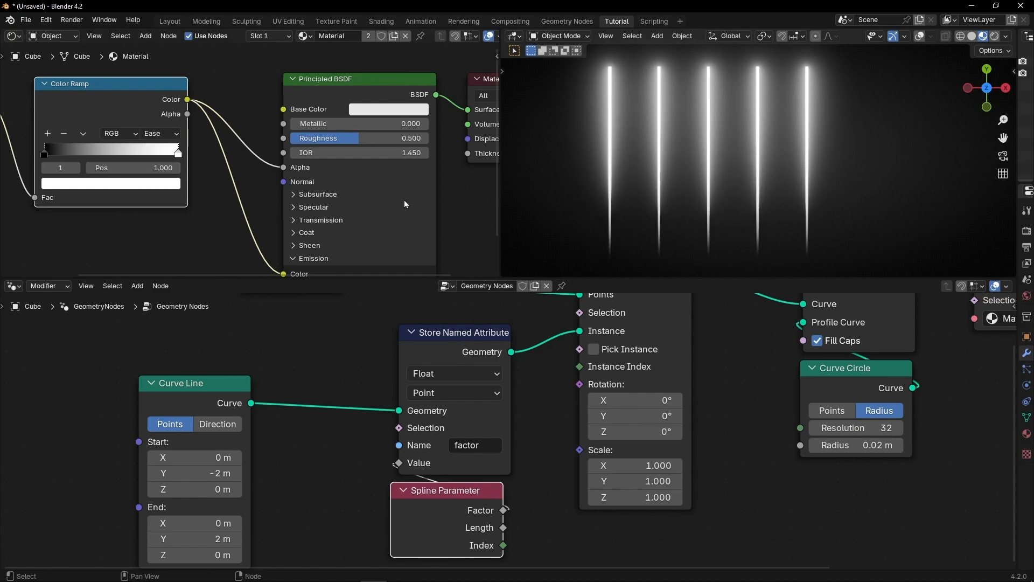
# Add a white middle stop at position 0.5 to the Color Ramp and make the stop at position 1 black.
pyautogui.moveTo(224, 206); pyautogui.dragTo(283, 203, button='middle')
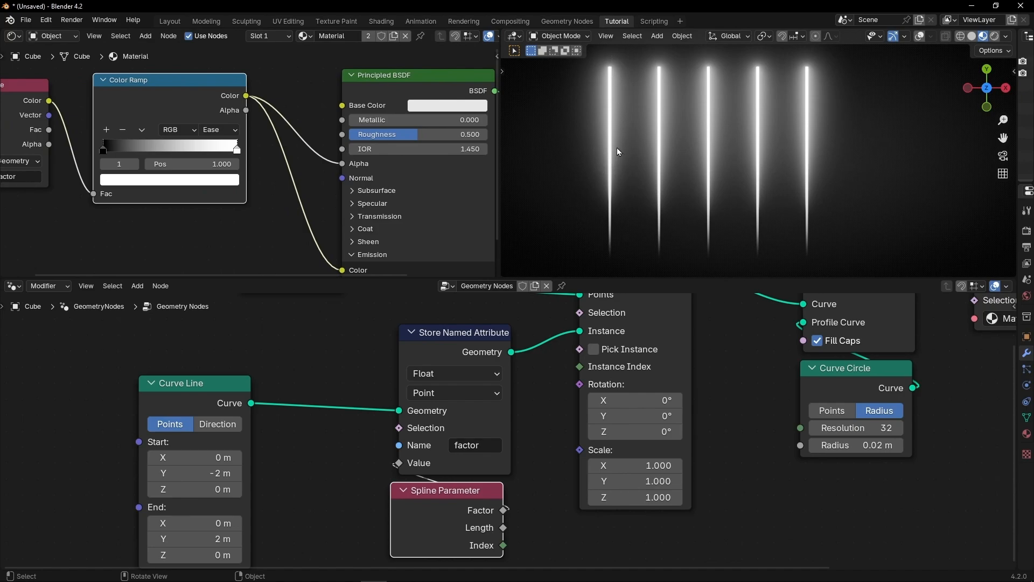
pyautogui.click(106, 130)
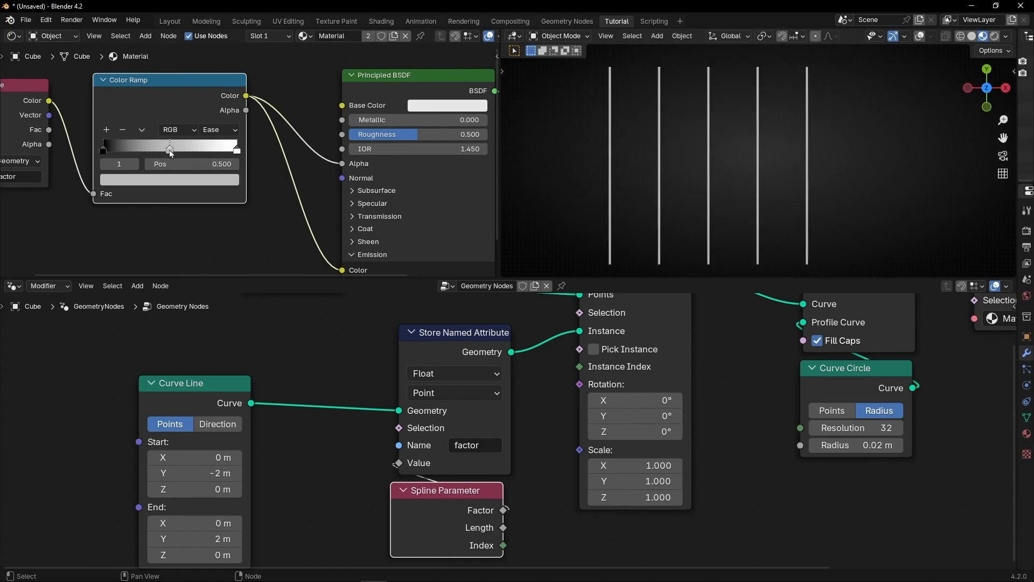
pyautogui.click(169, 180)
pyautogui.moveTo(229, 225); pyautogui.dragTo(228, 195)
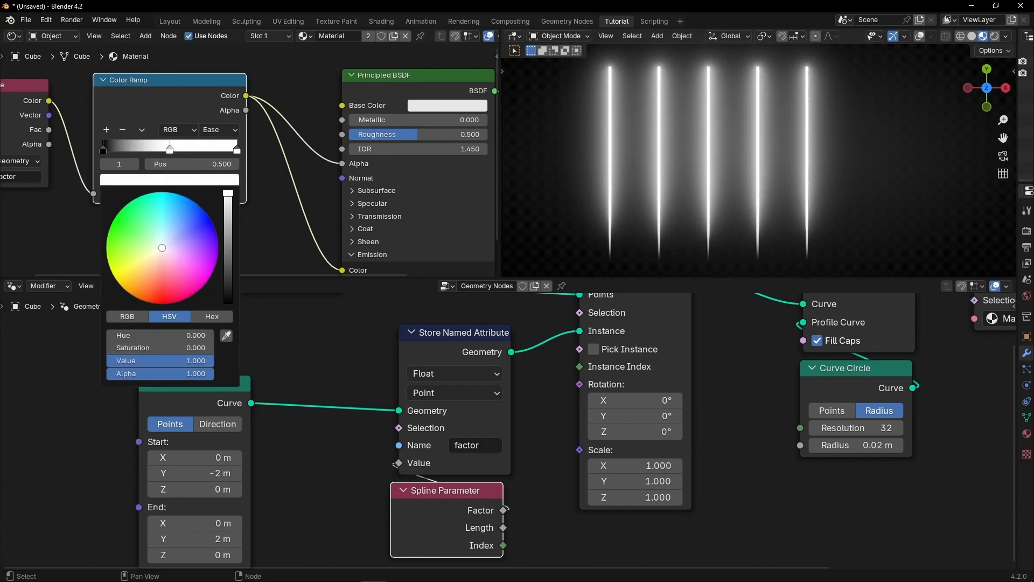
pyautogui.click(237, 151)
pyautogui.click(202, 181)
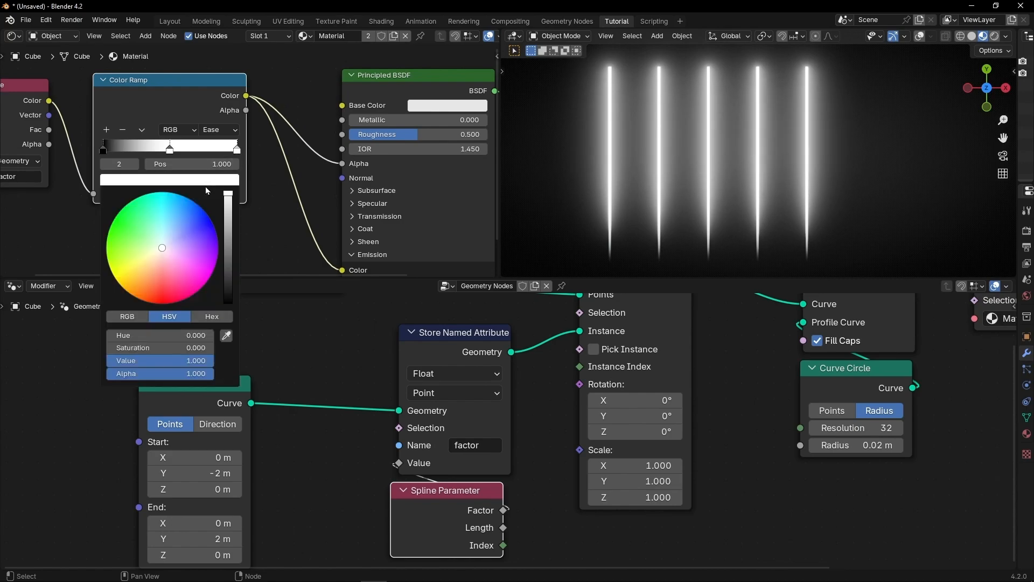
pyautogui.moveTo(229, 195); pyautogui.dragTo(229, 302)
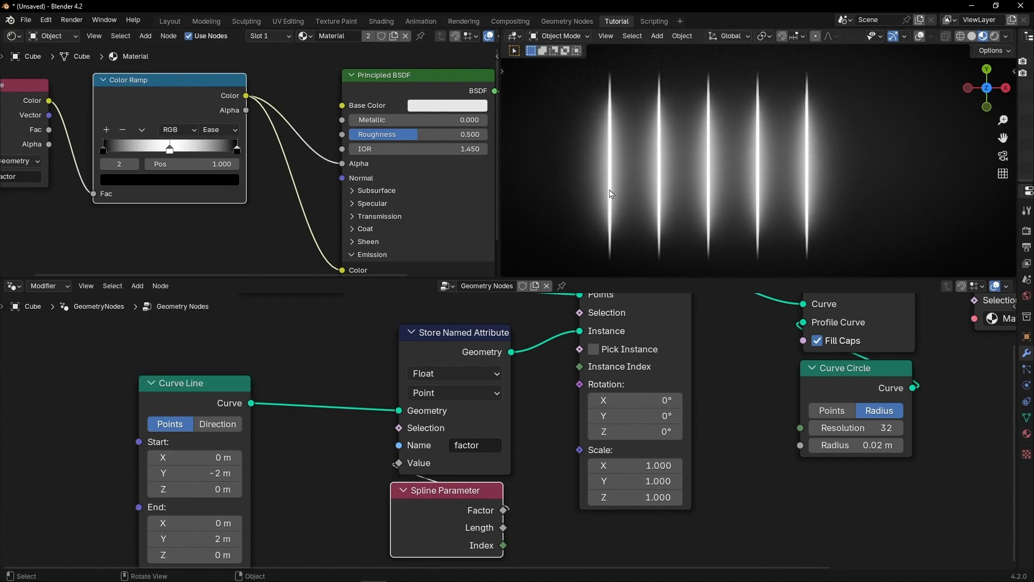
# Move the Attribute node aside and insert a Math node set to Add between it and the Color Ramp.
pyautogui.scroll(-1, 205, 227)
pyautogui.moveTo(204, 227); pyautogui.dragTo(341, 230, button='middle')
pyautogui.moveTo(155, 107); pyautogui.dragTo(84, 116)
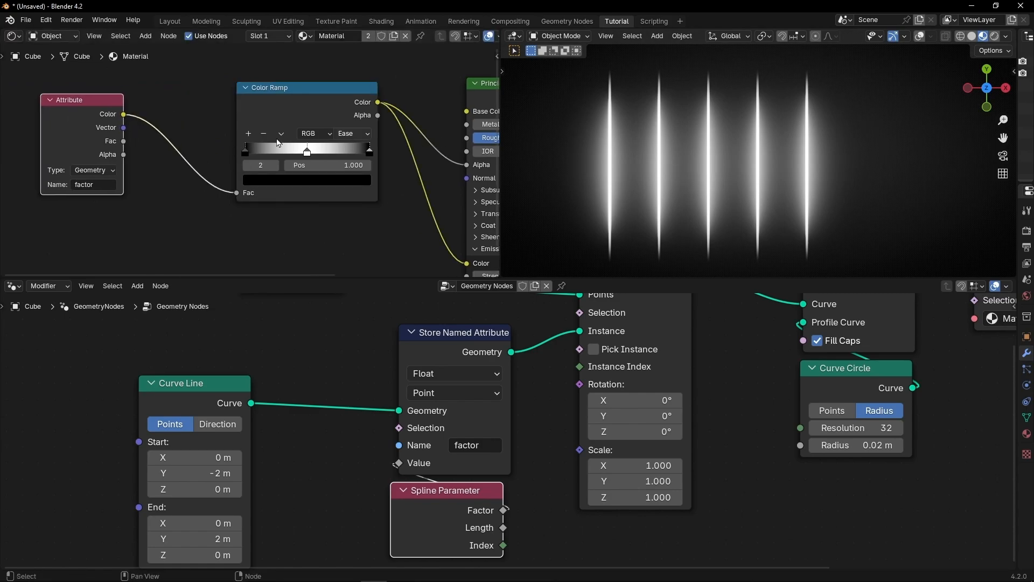
pyautogui.hotkey('shift', 'a')
pyautogui.write('add')
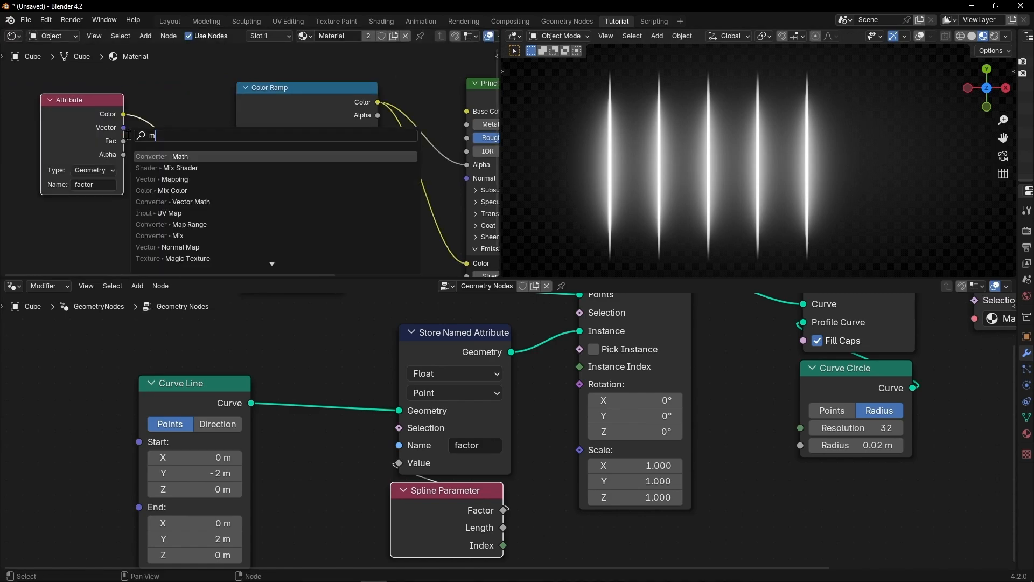
pyautogui.press('Return')
pyautogui.click(146, 115)
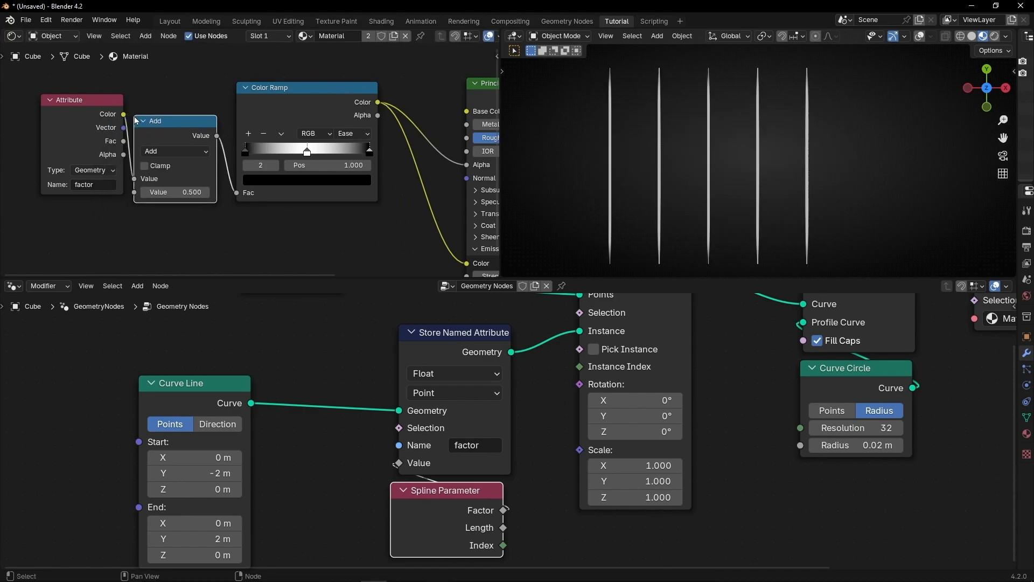
pyautogui.moveTo(191, 141); pyautogui.dragTo(169, 145)
# Try Add node values of 1 and -0.080 to slide the glow along the lines.
pyautogui.moveTo(178, 195)
pyautogui.mouseDown()
pyautogui.moveTo(161, 195)
pyautogui.moveTo(192, 194)
pyautogui.mouseUp()
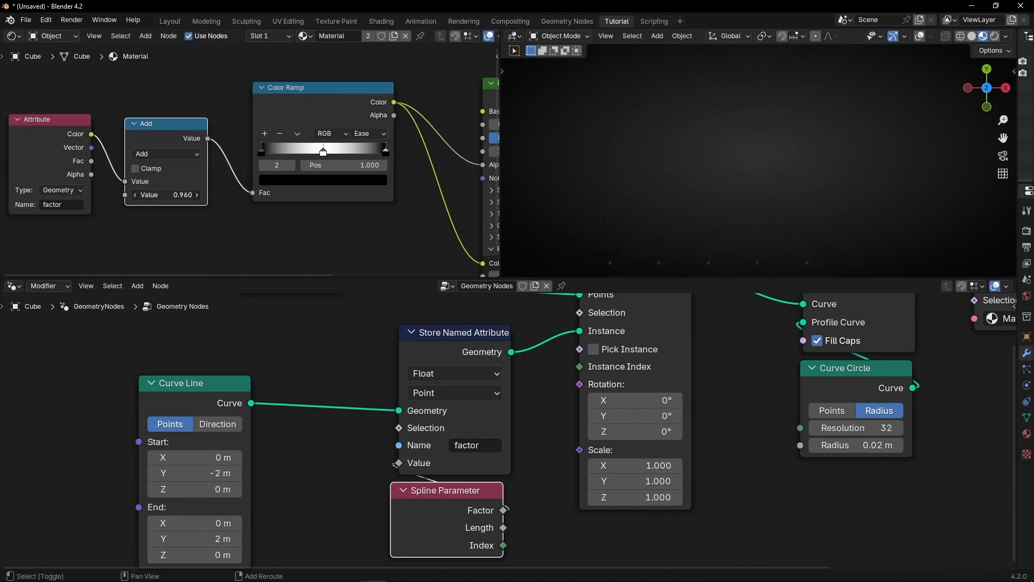
pyautogui.click(188, 195)
pyautogui.write('1')
pyautogui.press('Return')
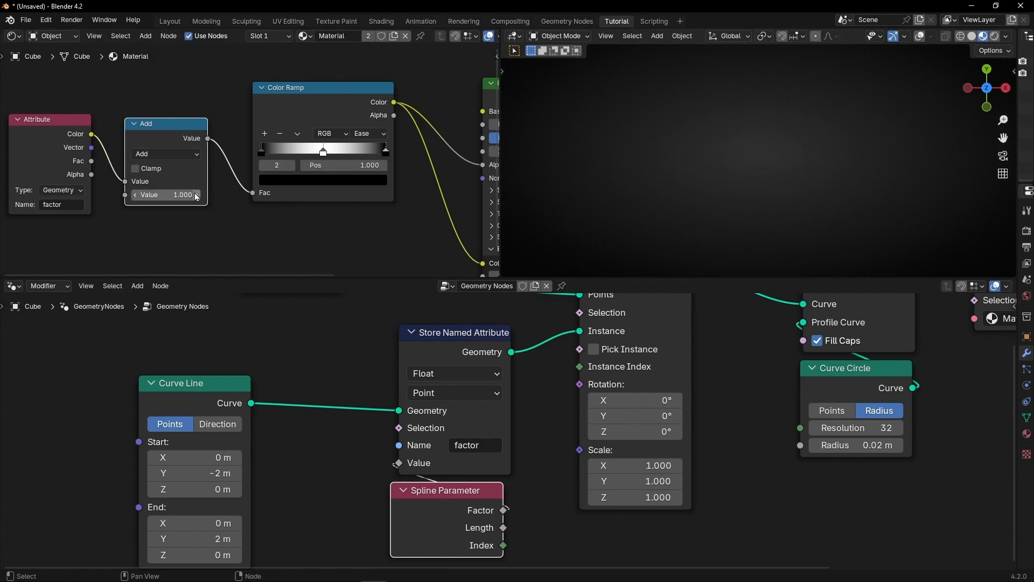
pyautogui.moveTo(172, 195)
pyautogui.keyDown('shift'); pyautogui.mouseDown()
pyautogui.moveTo(111, 194)
pyautogui.moveTo(126, 194)
pyautogui.mouseUp(); pyautogui.keyUp('shift')
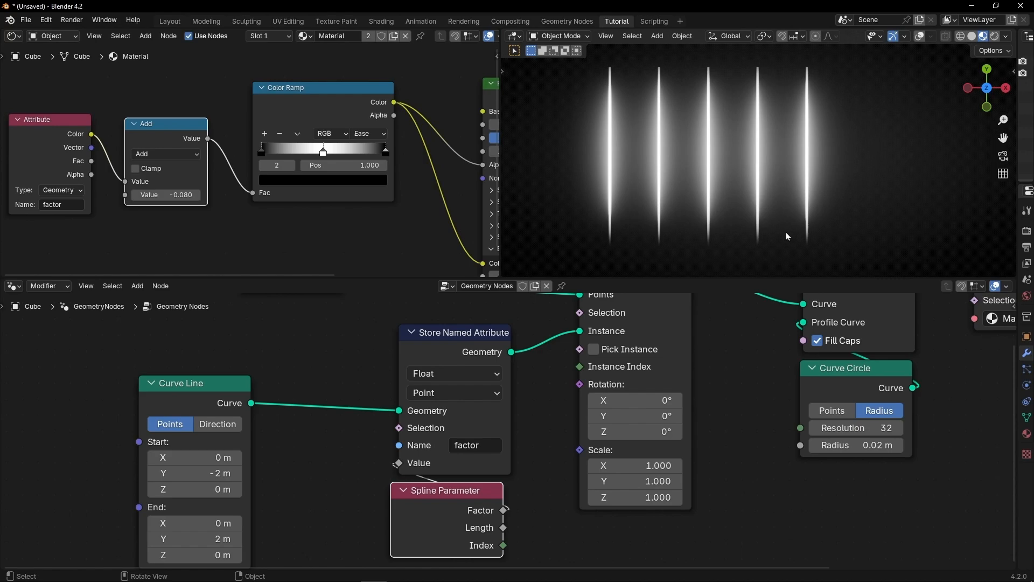
# Turn on the viewport overlays and select the glowing lines in an angled perspective view.
pyautogui.moveTo(673, 172); pyautogui.dragTo(714, 126, button='middle')
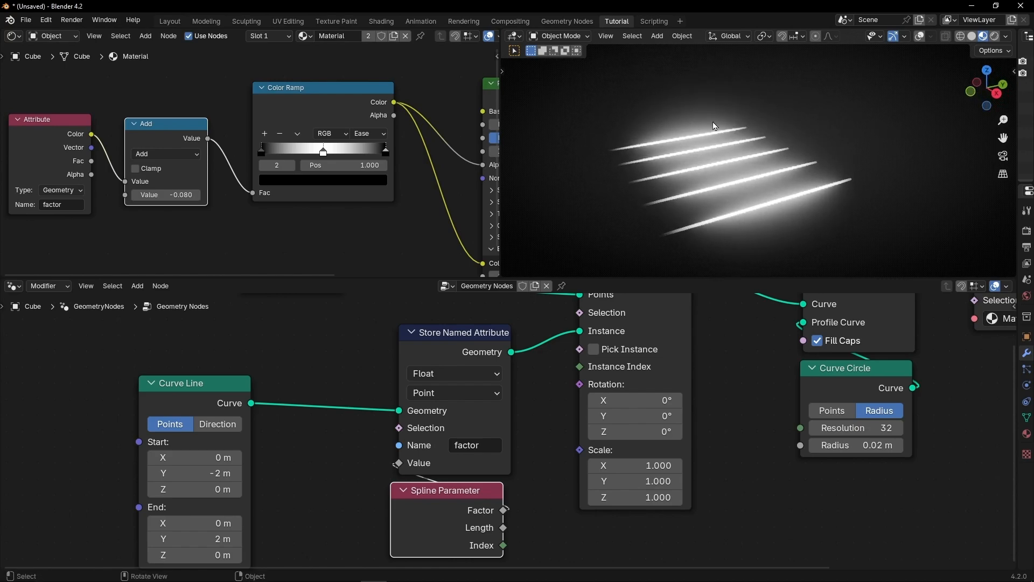
pyautogui.click(920, 37)
pyautogui.scroll(2, 749, 176)
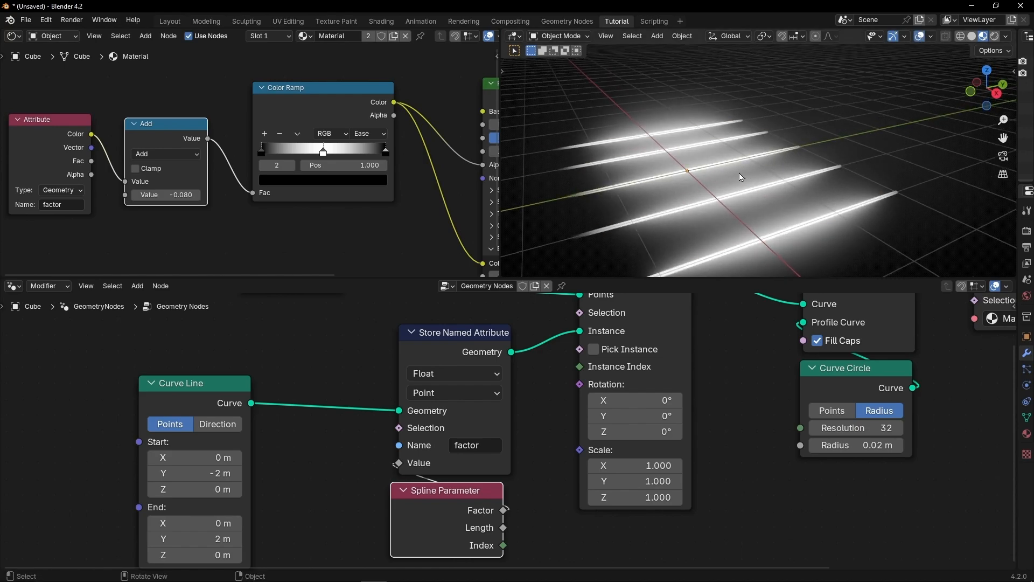
pyautogui.click(730, 182)
pyautogui.scroll(-1, 616, 189)
pyautogui.moveTo(646, 207)
pyautogui.keyDown('shift'); pyautogui.mouseDown(button='middle')
pyautogui.moveTo(702, 185)
pyautogui.moveTo(653, 174)
pyautogui.mouseUp(button='middle'); pyautogui.keyUp('shift')
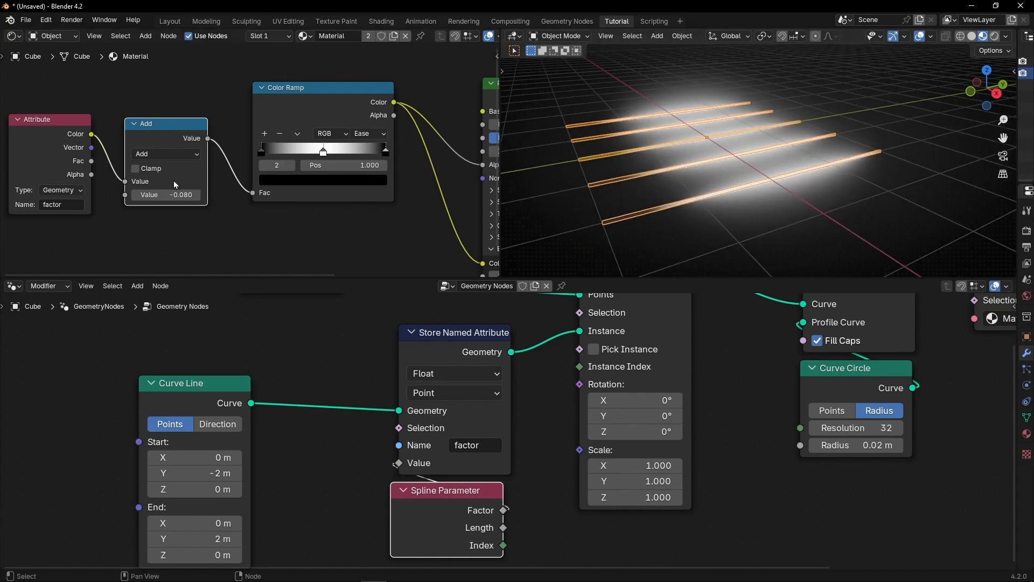
# Set the Add node's value to -0.040 and color the ramp's middle stop blue with hue 0.644 and saturation 1.
pyautogui.moveTo(174, 194)
pyautogui.keyDown('shift'); pyautogui.mouseDown()
pyautogui.moveTo(236, 194)
pyautogui.moveTo(149, 194)
pyautogui.moveTo(176, 195)
pyautogui.mouseUp(); pyautogui.keyUp('shift')
pyautogui.click(322, 153)
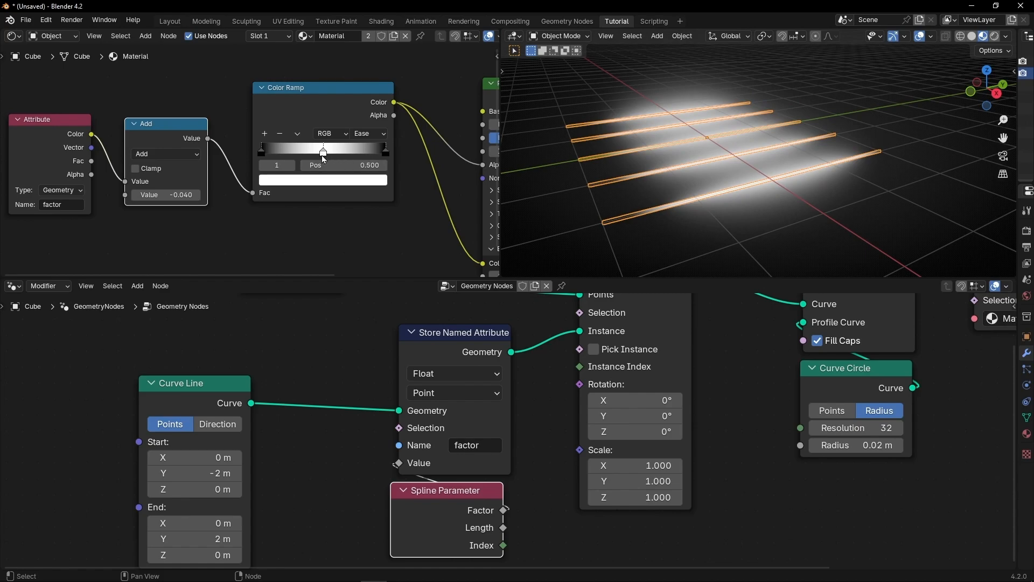
pyautogui.click(320, 181)
pyautogui.click(334, 203)
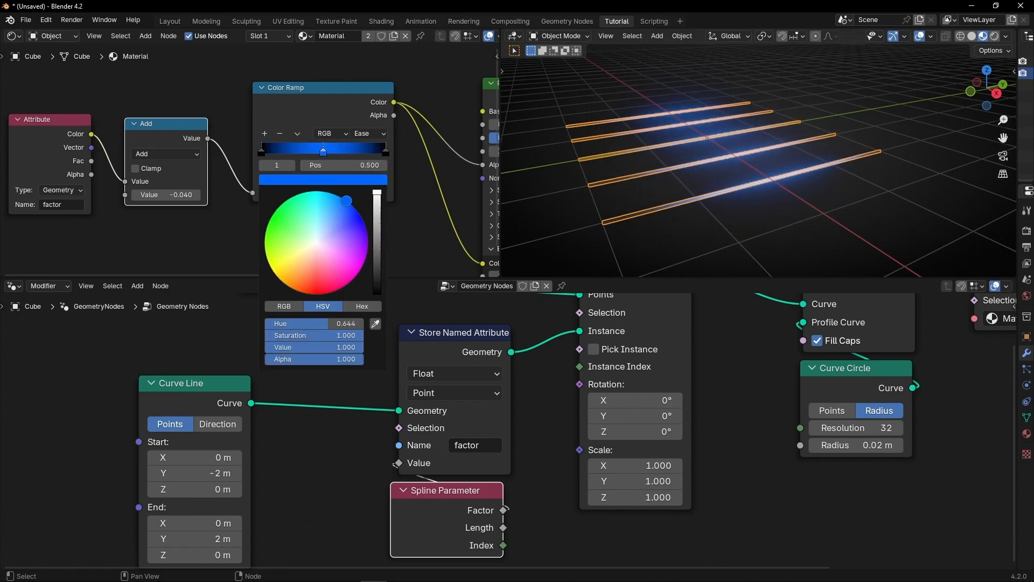
# Set the Principled BSDF's emission Strength to 52.
pyautogui.keyDown('ctrl'); pyautogui.hscroll(8, 237, 202); pyautogui.keyUp('ctrl')
pyautogui.keyDown('shift'); pyautogui.scroll(-2, 237, 202); pyautogui.keyUp('shift')
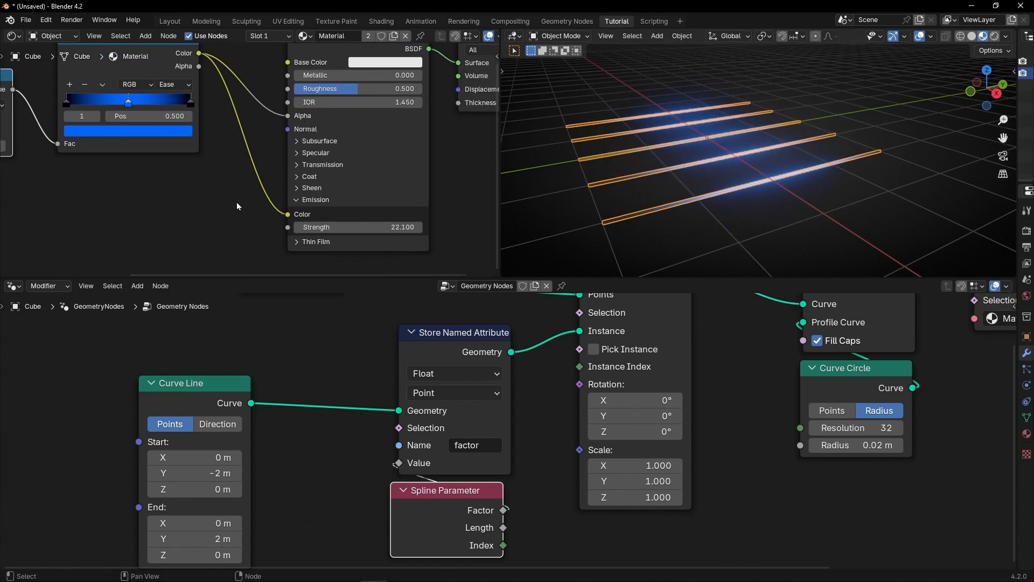
pyautogui.moveTo(358, 227); pyautogui.dragTo(470, 227)
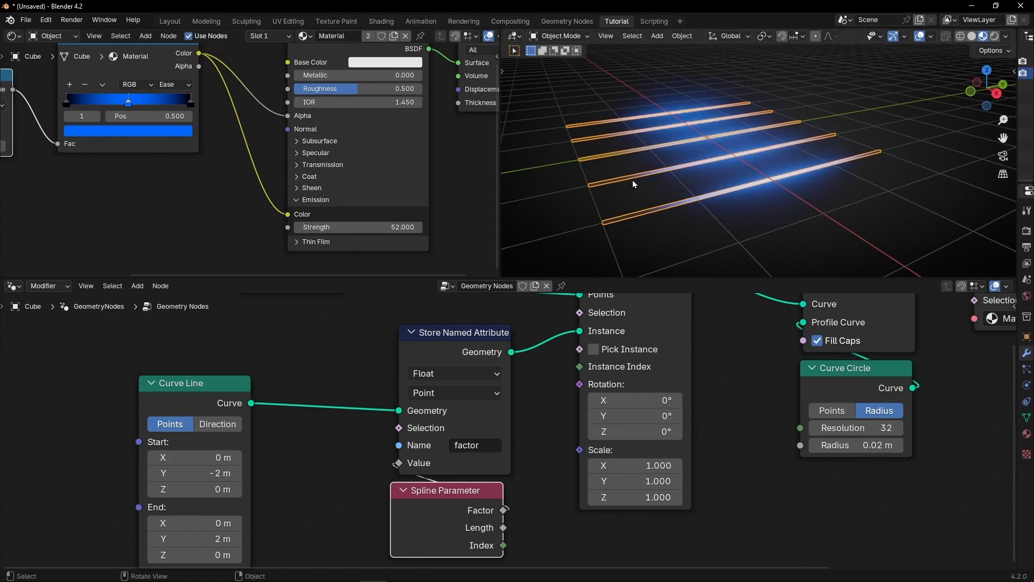
# Deselect the lines and set the material's Add node value to 0.190.
pyautogui.click(759, 211)
pyautogui.moveTo(124, 196); pyautogui.dragTo(283, 212, button='middle')
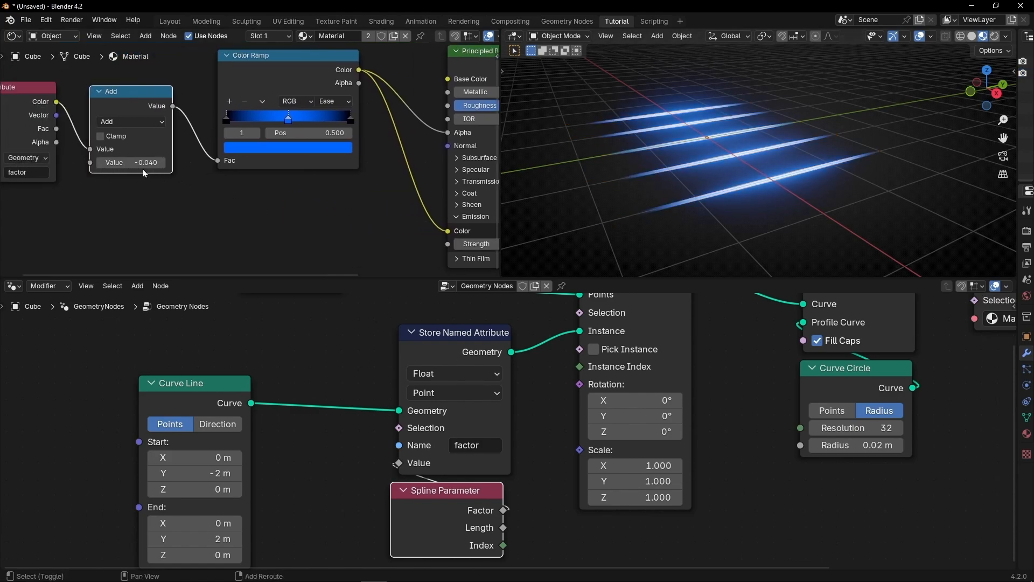
pyautogui.moveTo(142, 163)
pyautogui.mouseDown()
pyautogui.moveTo(70, 163)
pyautogui.moveTo(151, 163)
pyautogui.mouseUp()
# Look at the glowing lines from the top view and raise the Add node's value to 0.490.
pyautogui.press('KP_7')
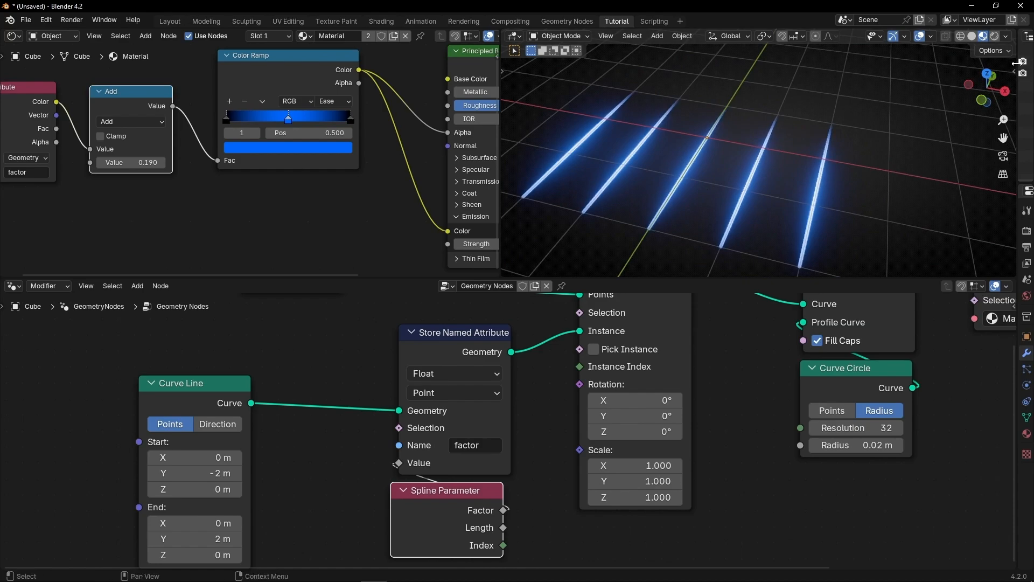
pyautogui.scroll(-2, 706, 171)
pyautogui.keyDown('shift'); pyautogui.moveTo(693, 179); pyautogui.dragTo(666, 153, button='middle'); pyautogui.keyUp('shift')
pyautogui.scroll(2, 641, 155)
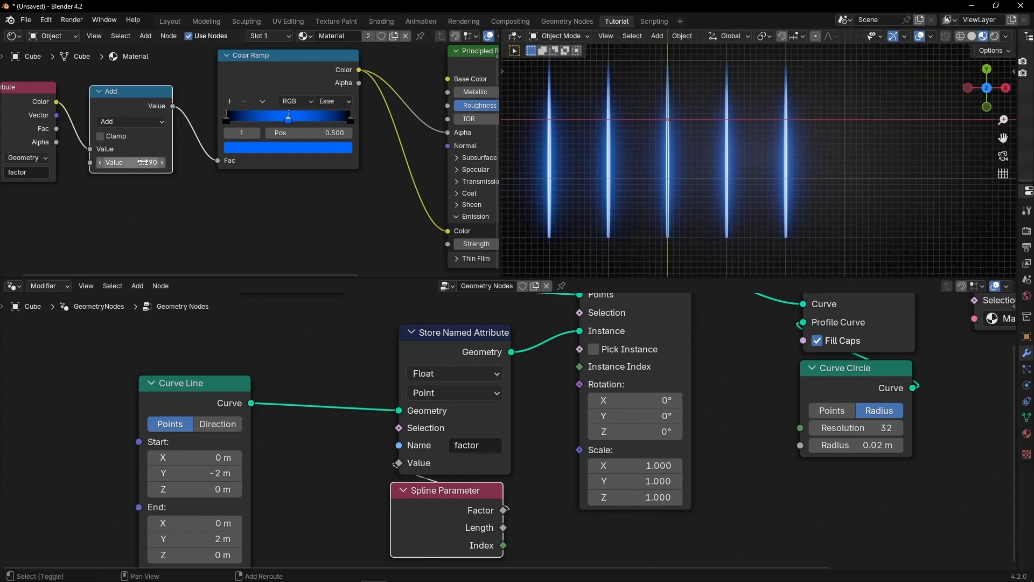
pyautogui.keyDown('shift'); pyautogui.moveTo(132, 162); pyautogui.dragTo(179, 159); pyautogui.keyUp('shift')
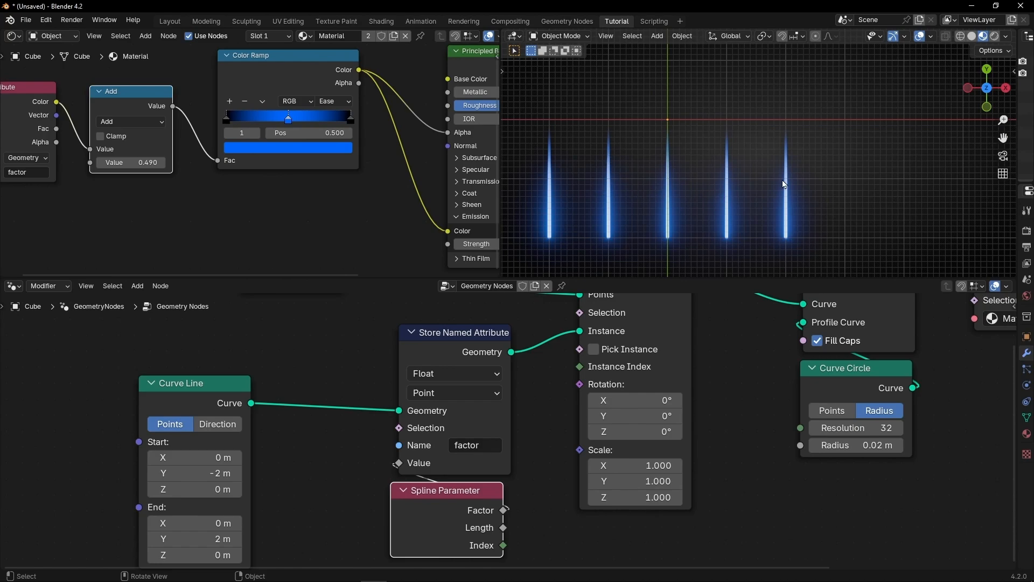
pyautogui.keyDown('shift'); pyautogui.moveTo(675, 177); pyautogui.dragTo(726, 196, button='middle'); pyautogui.keyUp('shift')
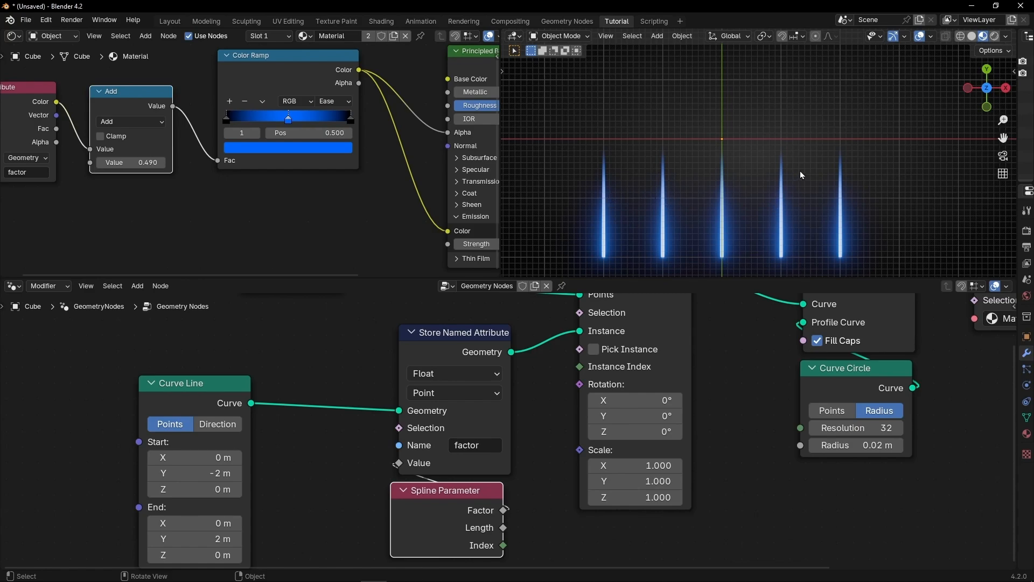
# Expand the Resample Curve node to check its count and collapse it again.
pyautogui.scroll(-5, 474, 347)
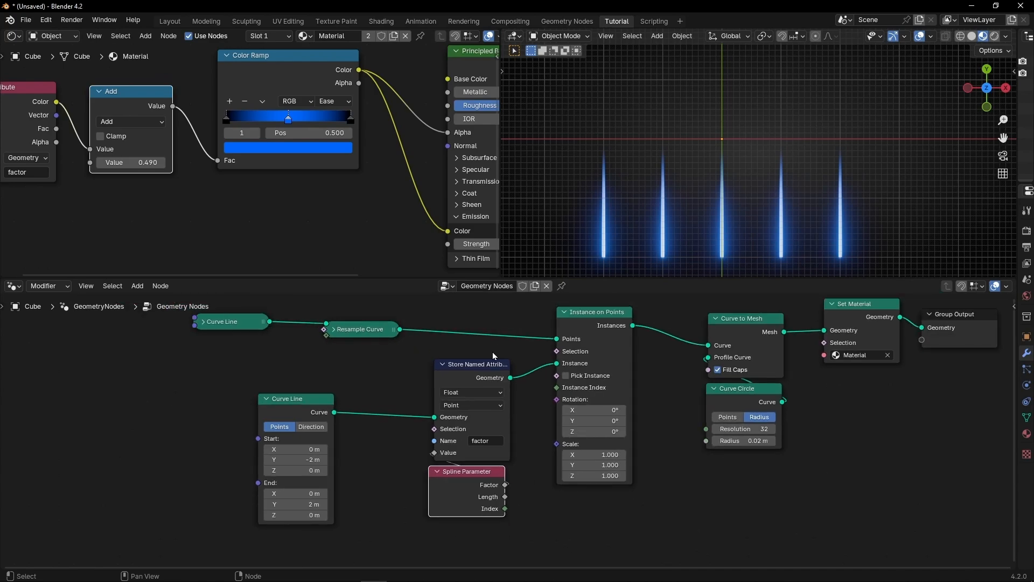
pyautogui.moveTo(492, 351)
pyautogui.mouseDown(button='middle')
pyautogui.moveTo(393, 354)
pyautogui.moveTo(484, 364)
pyautogui.mouseUp(button='middle')
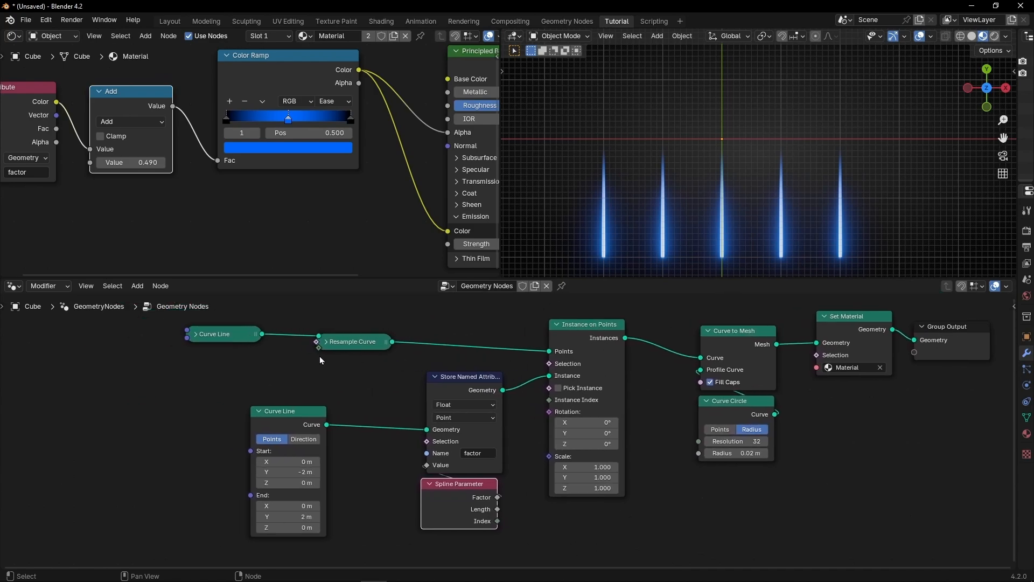
pyautogui.click(325, 341)
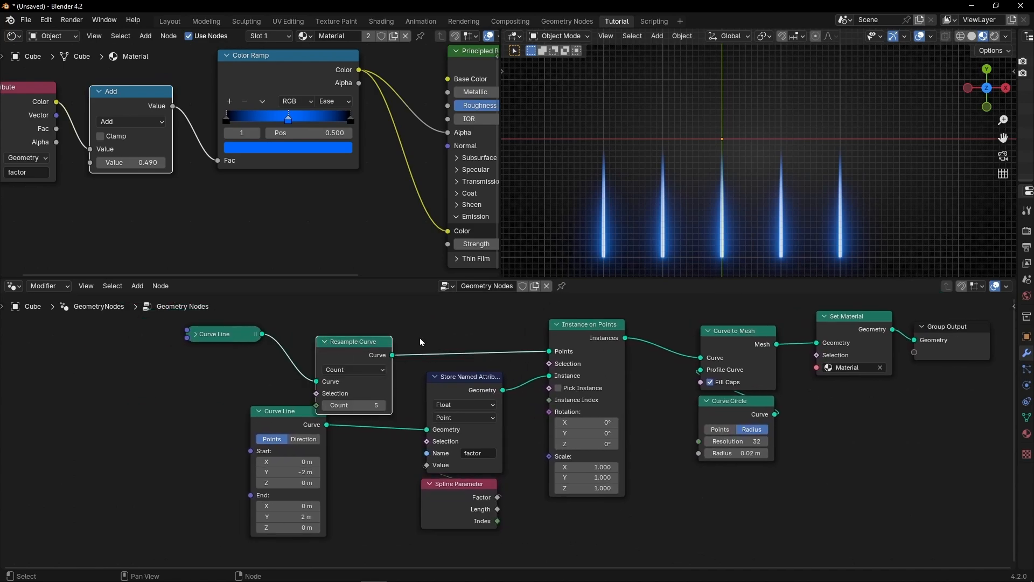
pyautogui.click(327, 344)
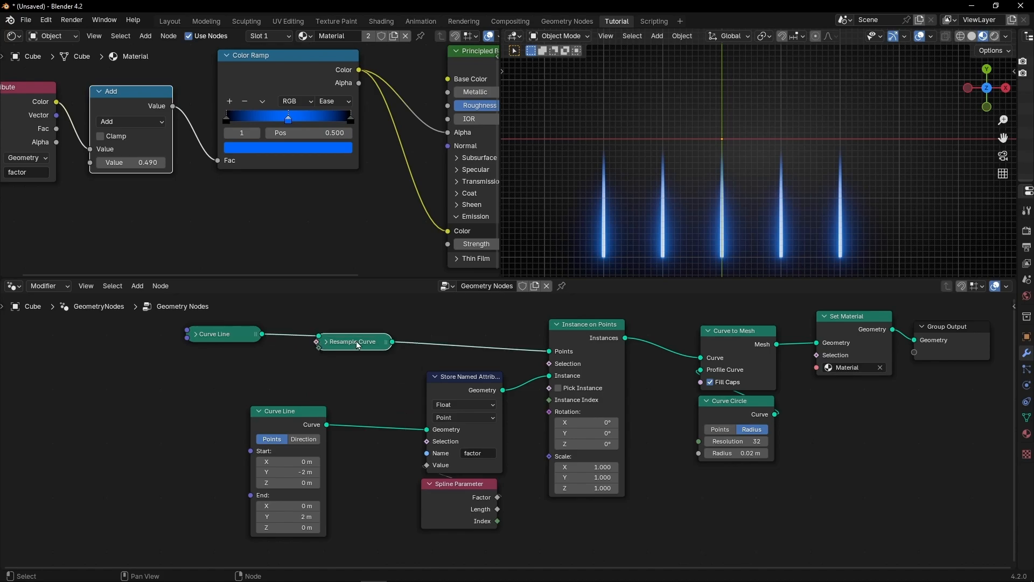
# Shift the nodes after Instance on Points aside and insert a Store Named Attribute node before Curve to Mesh.
pyautogui.moveTo(525, 327); pyautogui.dragTo(309, 333, button='middle')
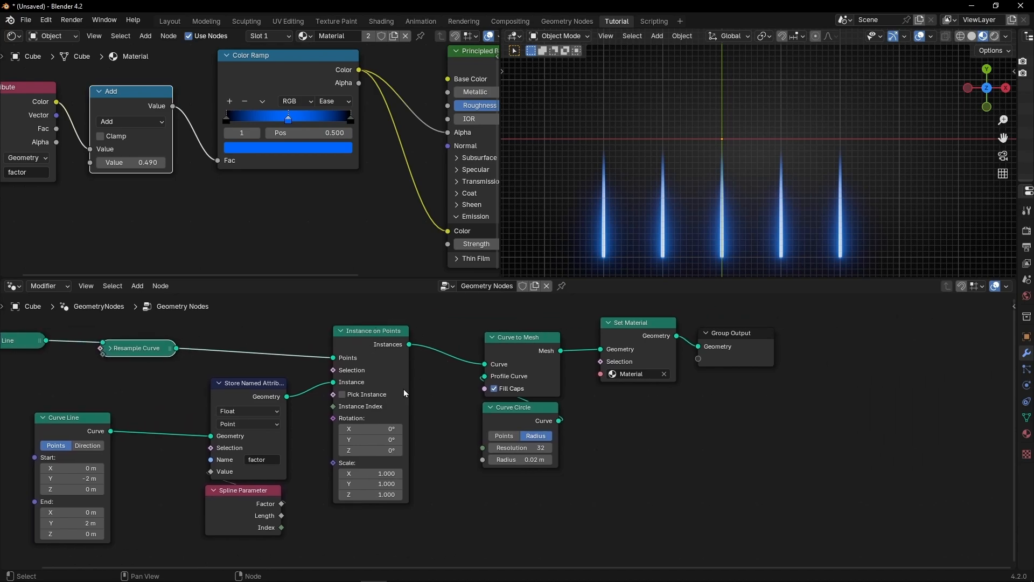
pyautogui.moveTo(464, 328); pyautogui.dragTo(768, 438)
pyautogui.moveTo(543, 377); pyautogui.dragTo(691, 370)
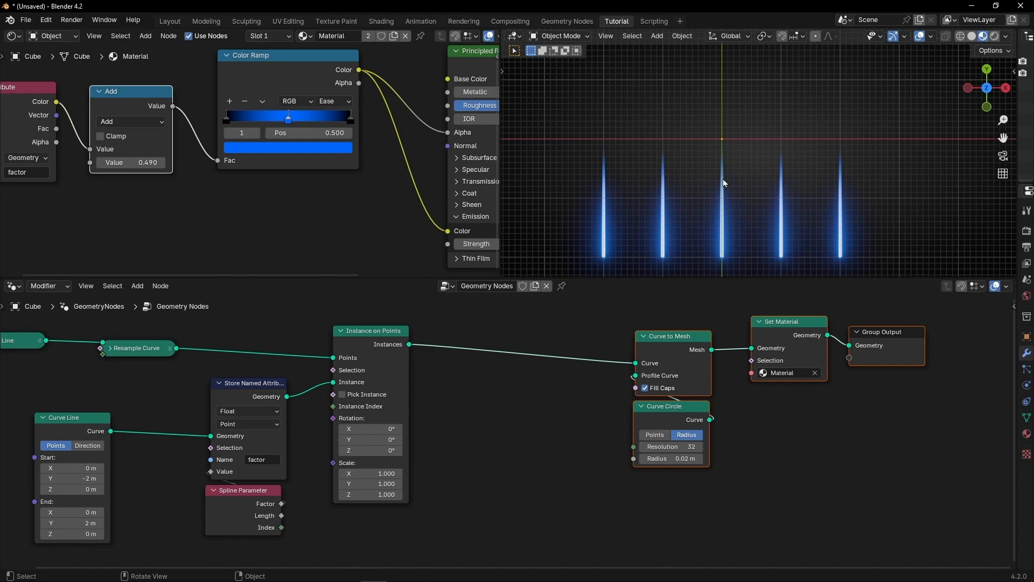
pyautogui.hotkey('shift', 'a')
pyautogui.write('s')
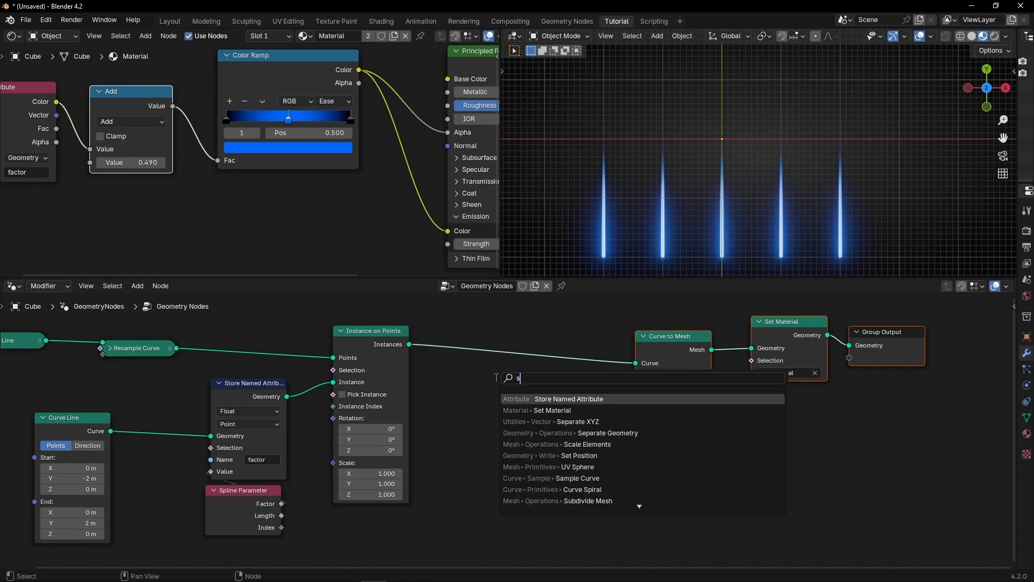
pyautogui.write('to')
pyautogui.press('Return')
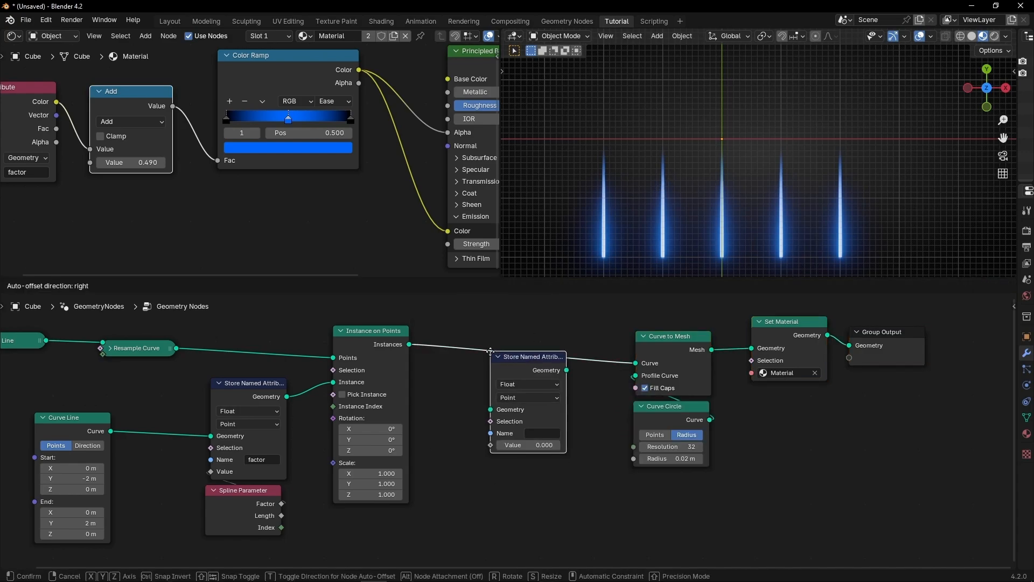
pyautogui.click(500, 352)
# Add an Index node feeding the new Store Named Attribute's Value and place it beneath that node.
pyautogui.scroll(2, 506, 431)
pyautogui.moveTo(496, 428); pyautogui.dragTo(458, 467)
pyautogui.write('index')
pyautogui.press('Return')
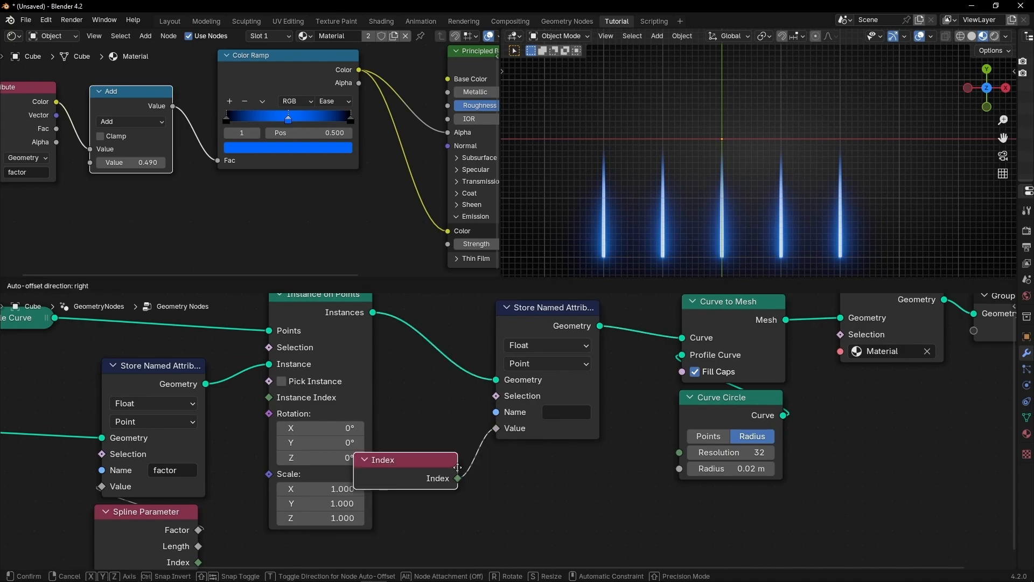
pyautogui.click(588, 466)
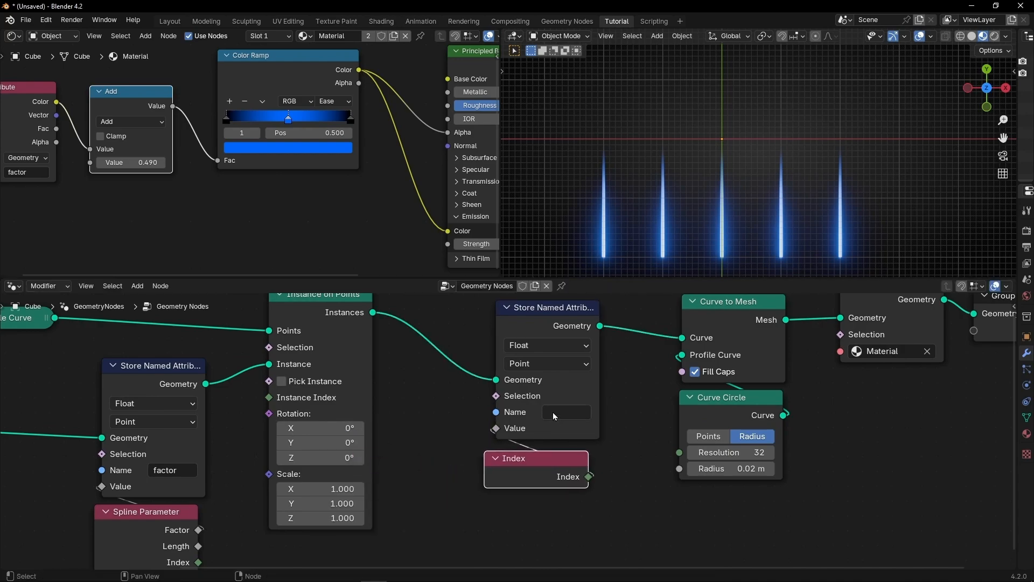
# Name the stored attribute "index" and set its domain to Instance.
pyautogui.click(555, 413)
pyautogui.write('index')
pyautogui.press('Return')
pyautogui.click(536, 367)
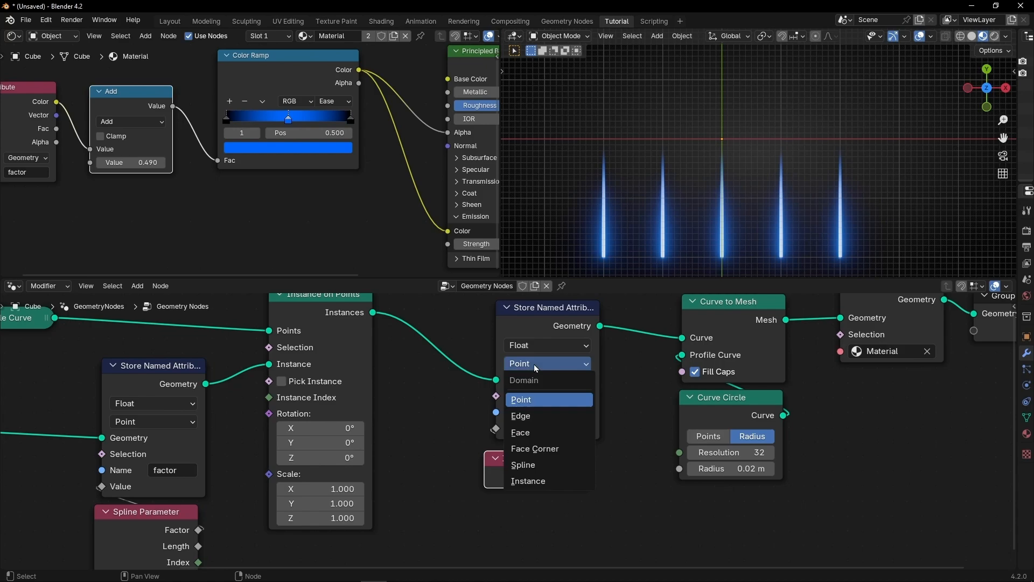
pyautogui.click(526, 482)
# Put the new Store Named Attribute and Index nodes in a frame labelled "Instances Index".
pyautogui.moveTo(542, 462); pyautogui.dragTo(549, 463)
pyautogui.moveTo(466, 302); pyautogui.dragTo(454, 322, button='middle')
pyautogui.moveTo(446, 309); pyautogui.dragTo(585, 510)
pyautogui.hotkey('ctrl', 'j')
pyautogui.press('F2')
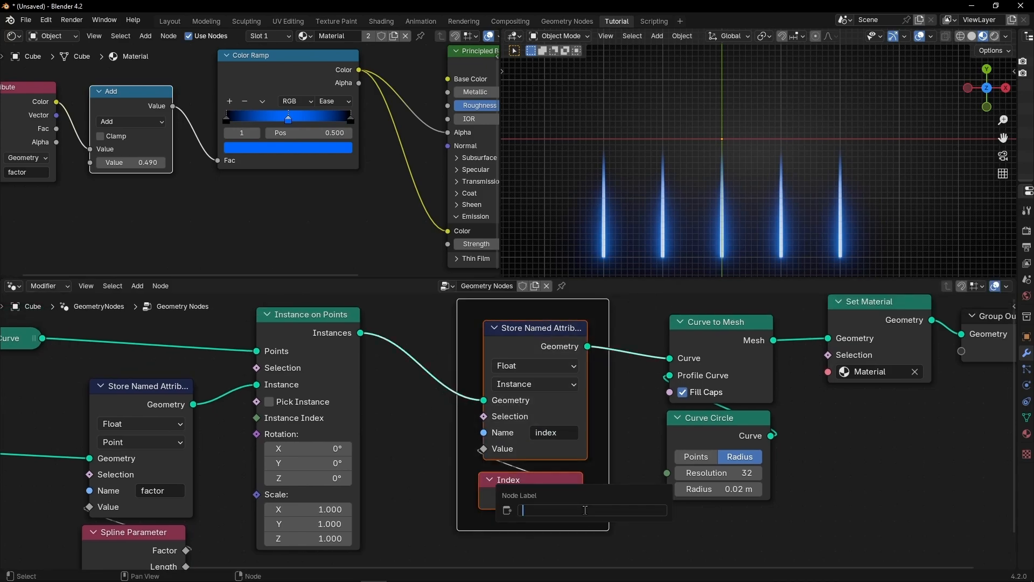
pyautogui.write('Instances Index')
pyautogui.press('Return')
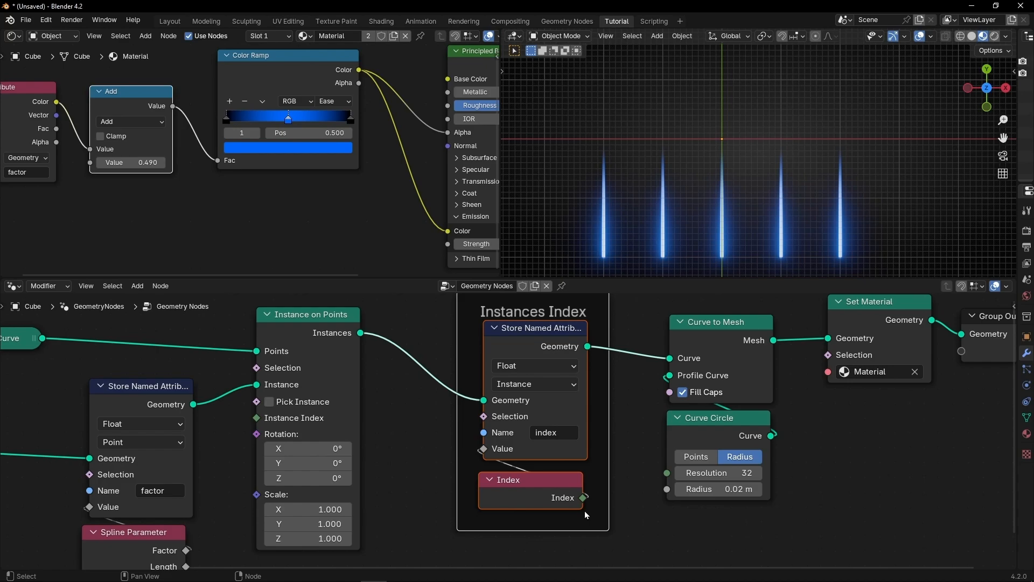
# In the material, space out the Attribute node and plug a new Math Add node into the existing Add node's second value.
pyautogui.scroll(-2, 500, 481)
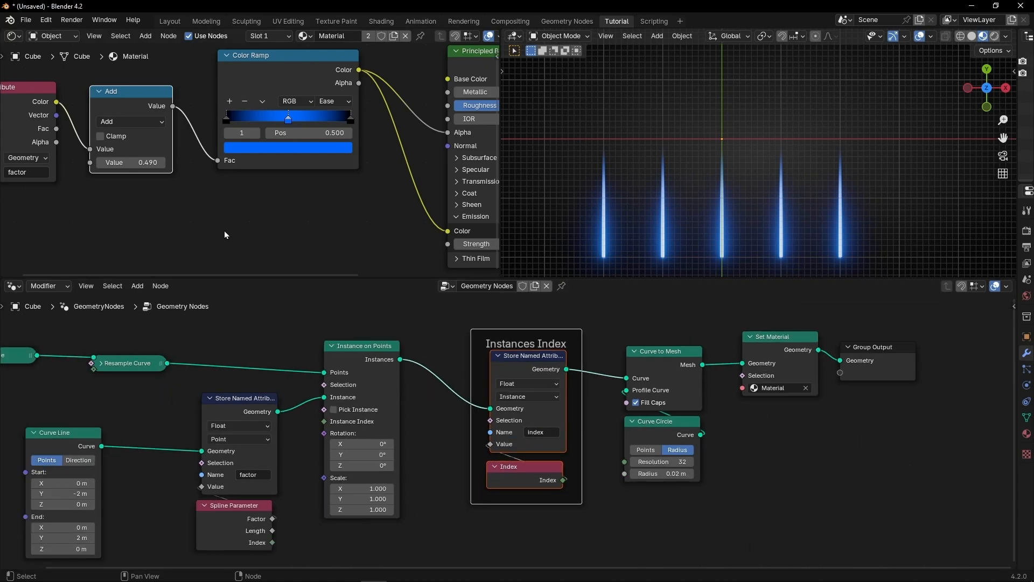
pyautogui.moveTo(225, 235); pyautogui.dragTo(309, 237, button='middle')
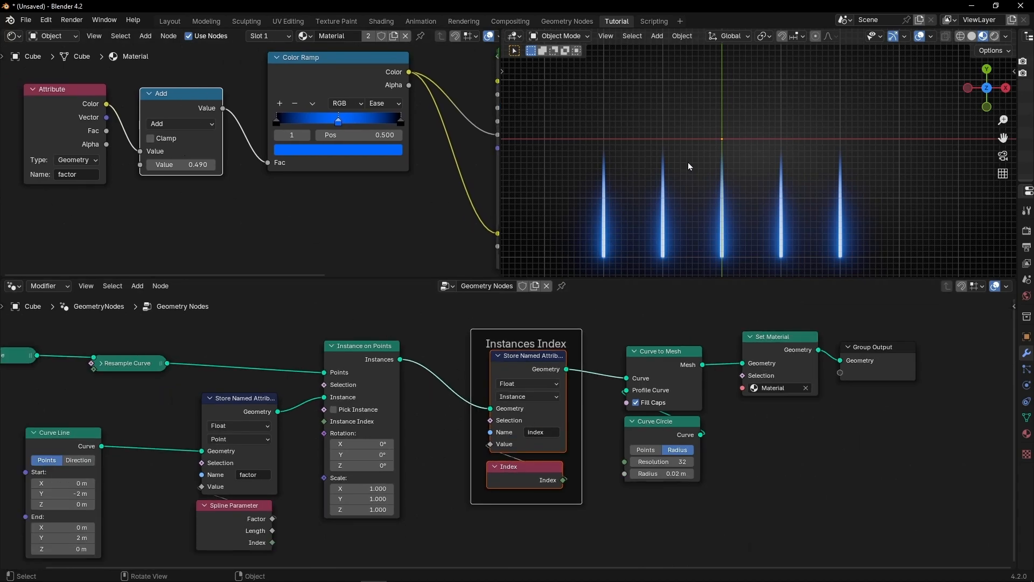
pyautogui.scroll(-3, 162, 216)
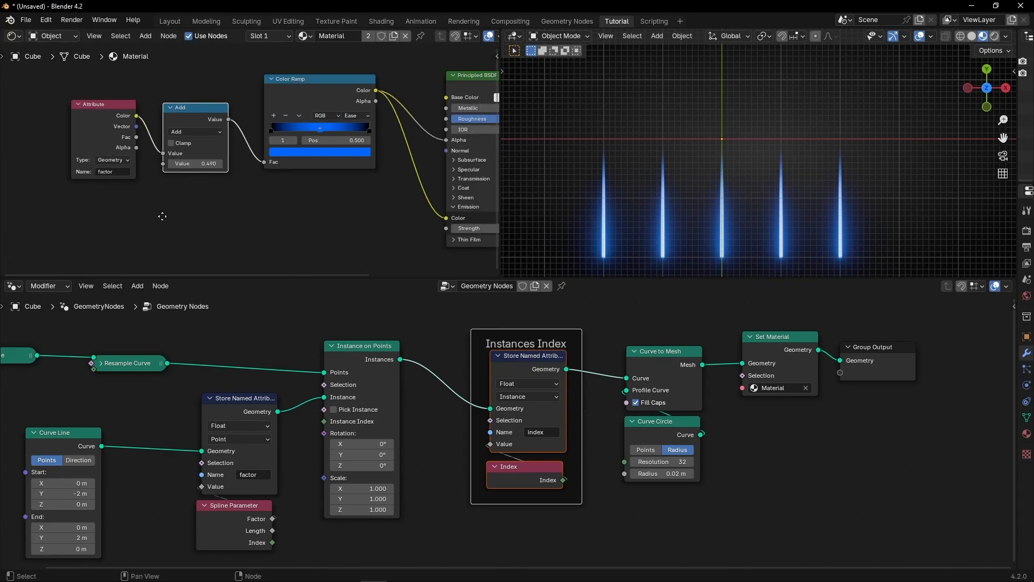
pyautogui.moveTo(161, 216); pyautogui.dragTo(248, 210, button='middle')
pyautogui.moveTo(192, 119); pyautogui.dragTo(133, 123)
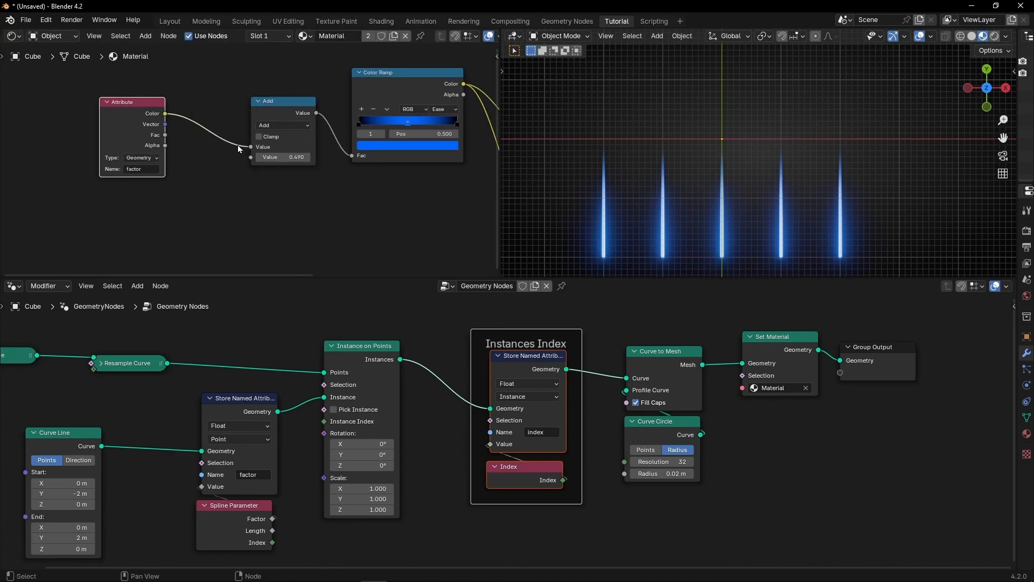
pyautogui.moveTo(251, 157); pyautogui.dragTo(224, 216)
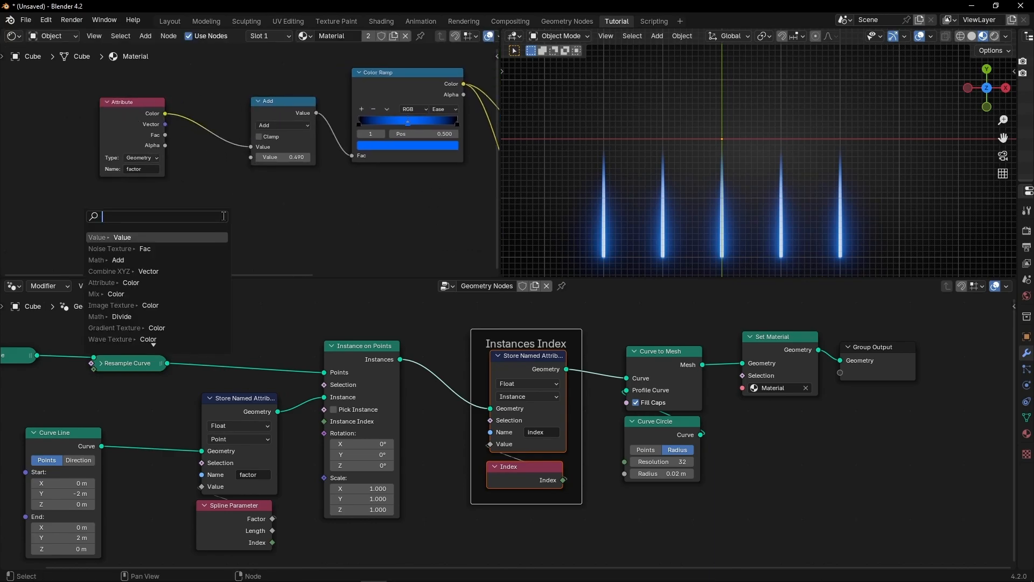
pyautogui.write('math')
pyautogui.press('Return')
pyautogui.click(238, 220)
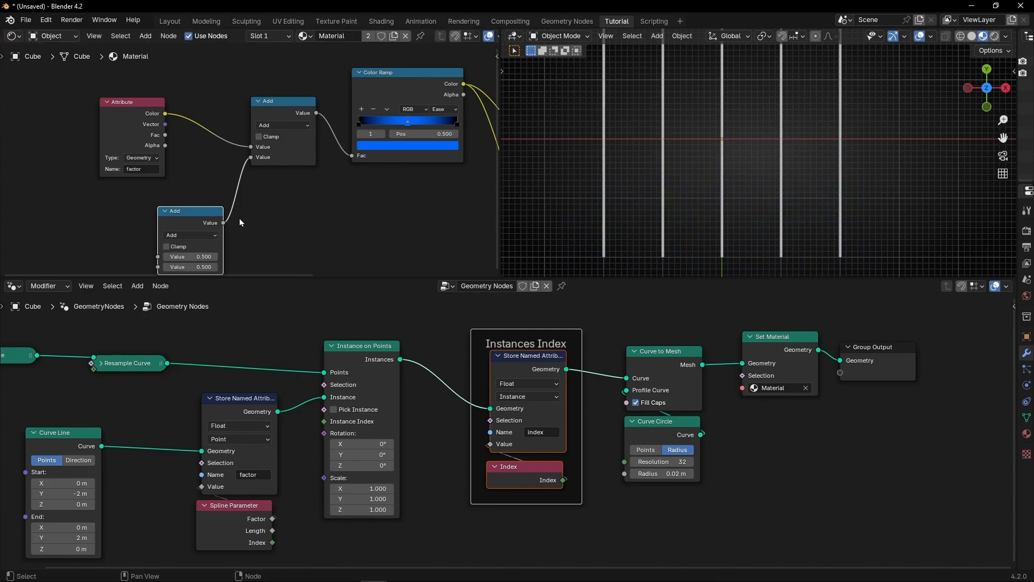
pyautogui.moveTo(238, 220); pyautogui.dragTo(335, 175, button='middle')
pyautogui.moveTo(310, 165); pyautogui.dragTo(321, 159)
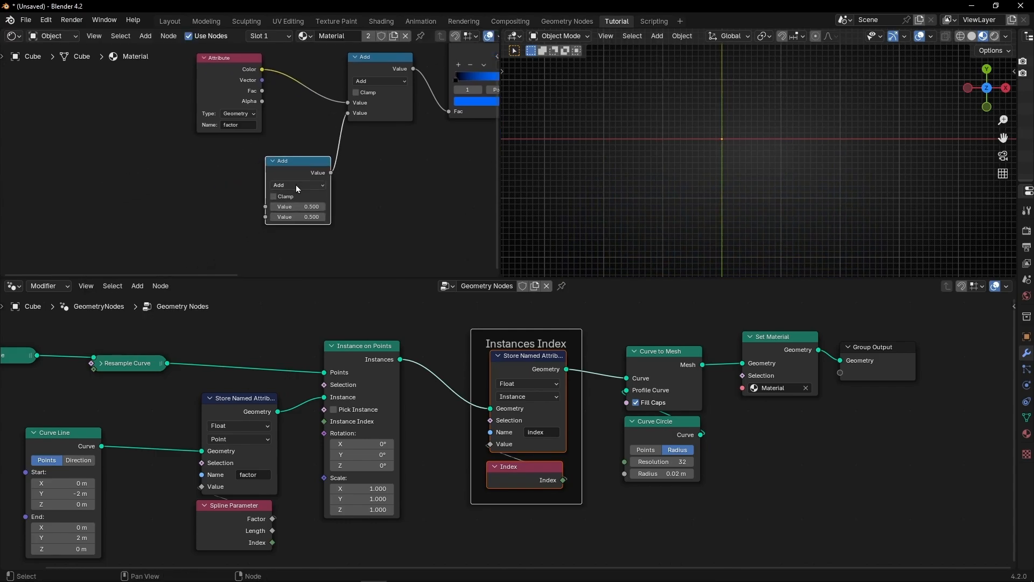
# Duplicate the new Add node, link the copy's output to the original's second value, and place the copy beside it.
pyautogui.hotkey('shift', 'd')
pyautogui.click(203, 215)
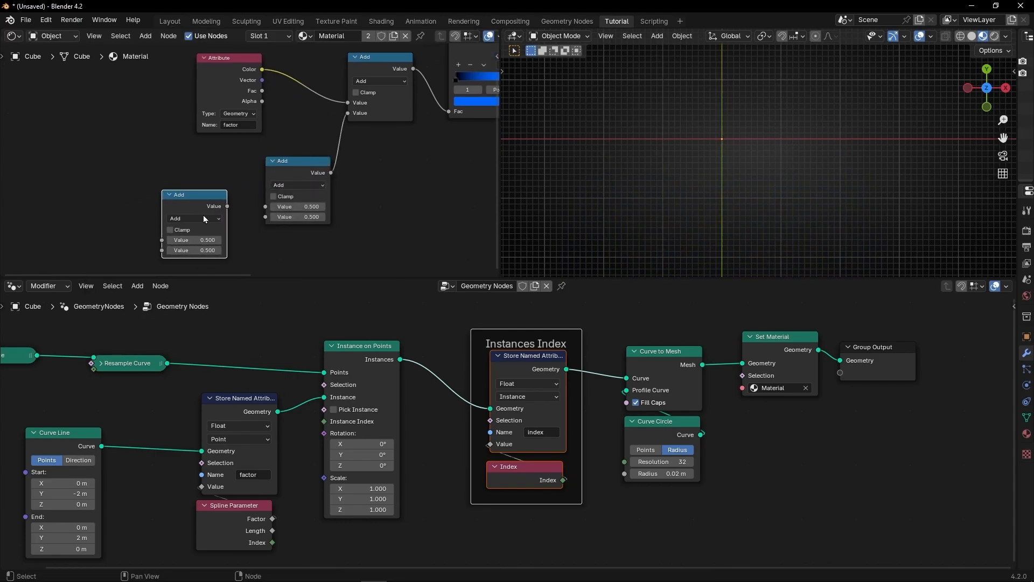
pyautogui.moveTo(228, 209); pyautogui.dragTo(265, 217)
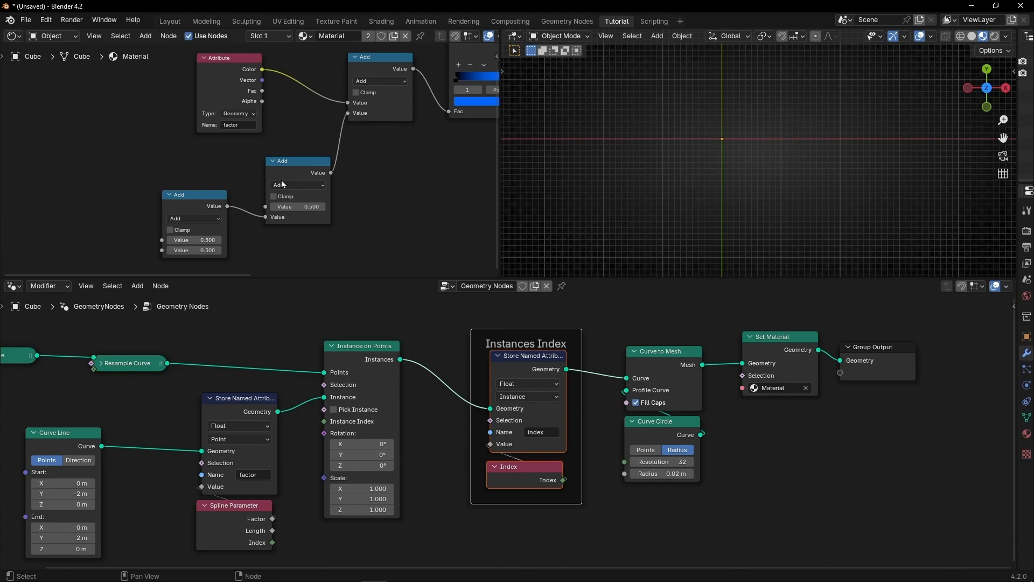
pyautogui.keyDown('ctrl'); pyautogui.moveTo(230, 187); pyautogui.dragTo(234, 219, button='right'); pyautogui.keyUp('ctrl')
pyautogui.moveTo(265, 216); pyautogui.dragTo(228, 206)
pyautogui.scroll(2, 215, 215)
pyautogui.moveTo(212, 214); pyautogui.dragTo(277, 162, button='middle')
pyautogui.moveTo(259, 172); pyautogui.dragTo(268, 191)
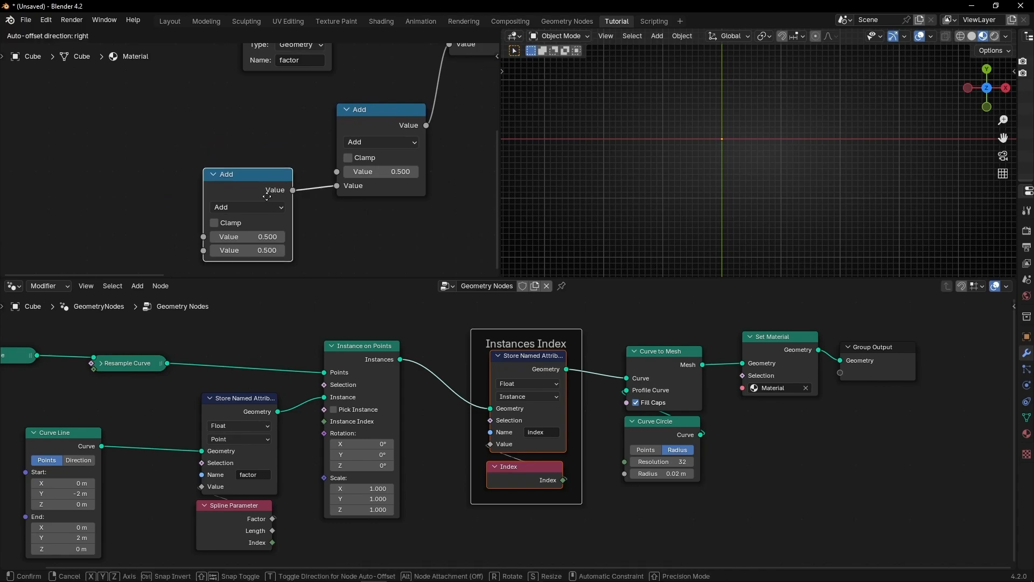
pyautogui.keyDown('shift'); pyautogui.moveTo(405, 173); pyautogui.dragTo(374, 172); pyautogui.keyUp('shift')
pyautogui.moveTo(377, 172); pyautogui.dragTo(392, 192)
pyautogui.moveTo(266, 187); pyautogui.dragTo(295, 188)
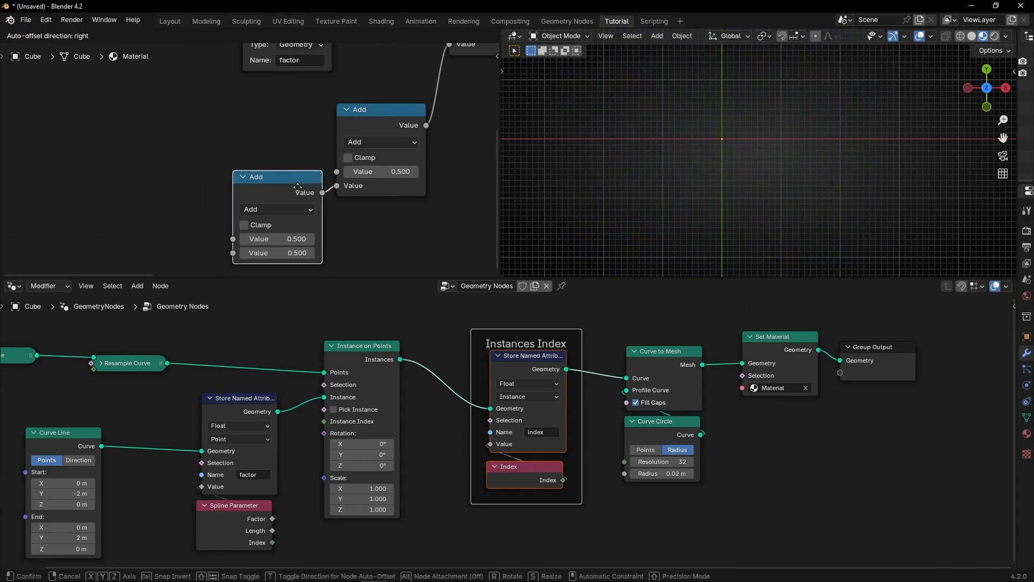
# Duplicate the factor Attribute node and link the copy's Color output to the first value of the duplicated Add node.
pyautogui.moveTo(211, 237); pyautogui.dragTo(242, 215, button='middle')
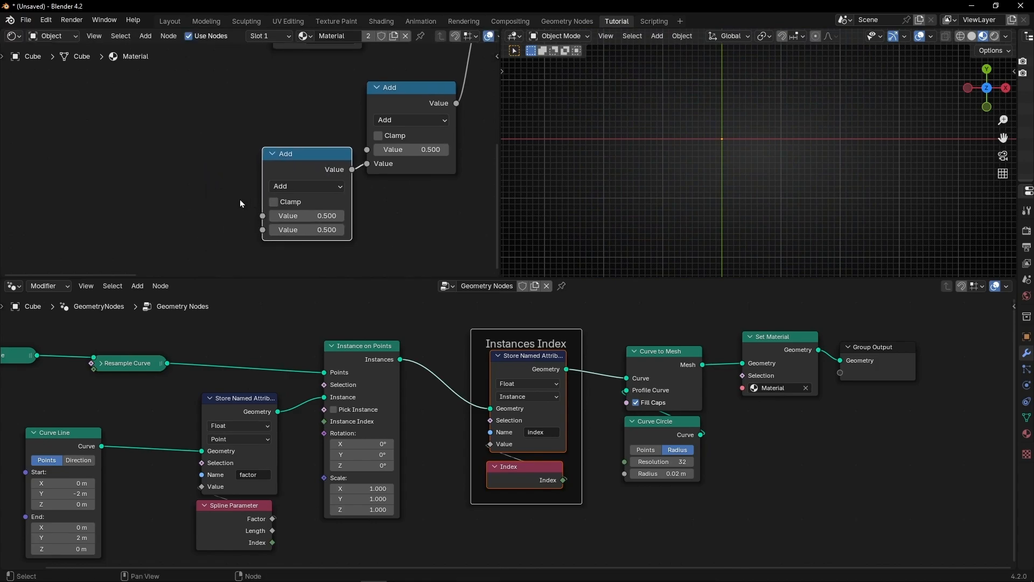
pyautogui.scroll(-3, 207, 193)
pyautogui.moveTo(207, 186); pyautogui.dragTo(202, 247, button='middle')
pyautogui.click(283, 96)
pyautogui.hotkey('shift', 'd')
pyautogui.click(159, 214)
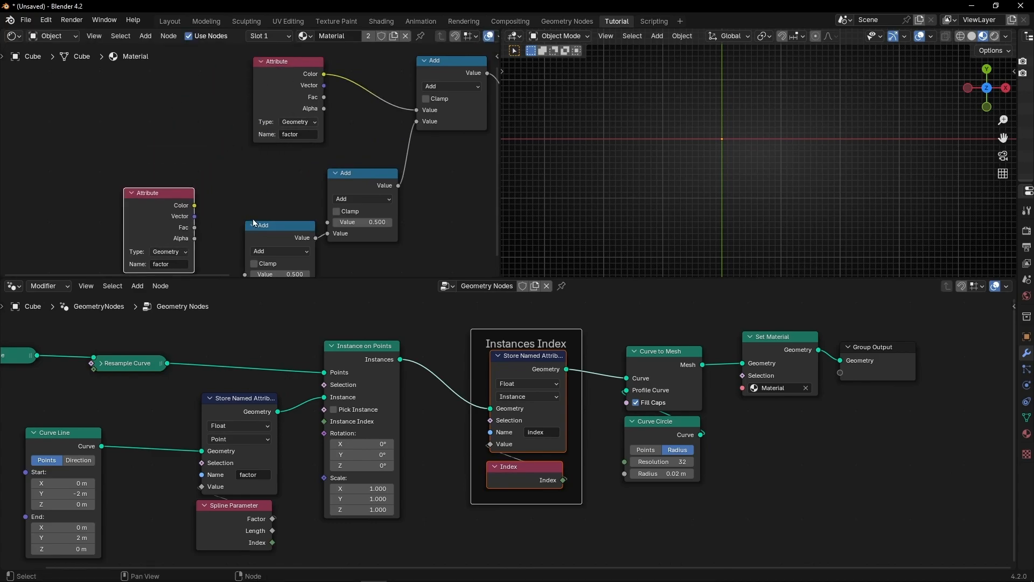
pyautogui.moveTo(159, 214); pyautogui.dragTo(174, 158, button='middle')
pyautogui.moveTo(174, 158); pyautogui.dragTo(260, 217)
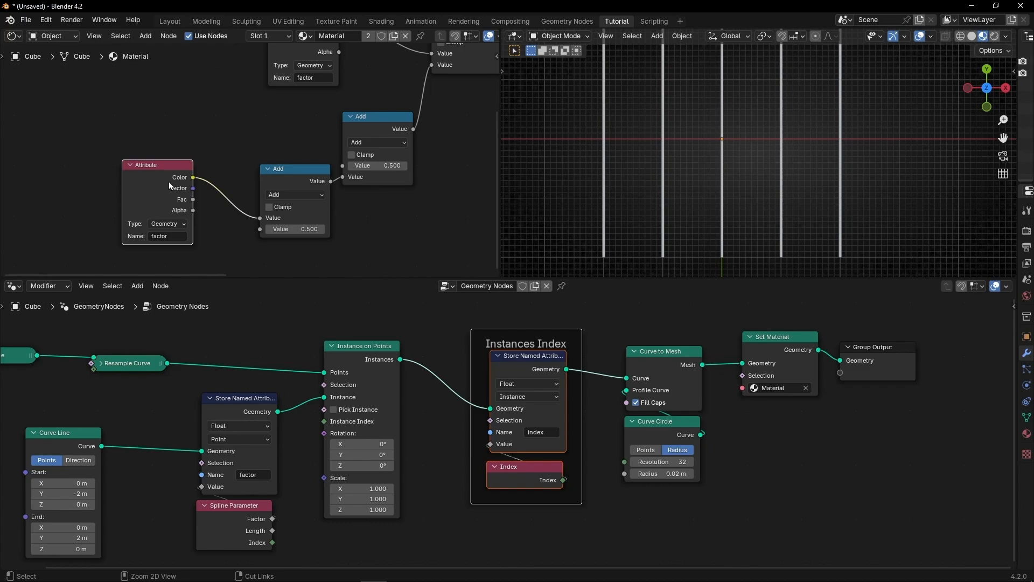
# Frame the duplicated Attribute node with the label "Instances Index" and set its attribute name to "index".
pyautogui.hotkey('ctrl', 'j')
pyautogui.press('F2')
pyautogui.write('Instanc')
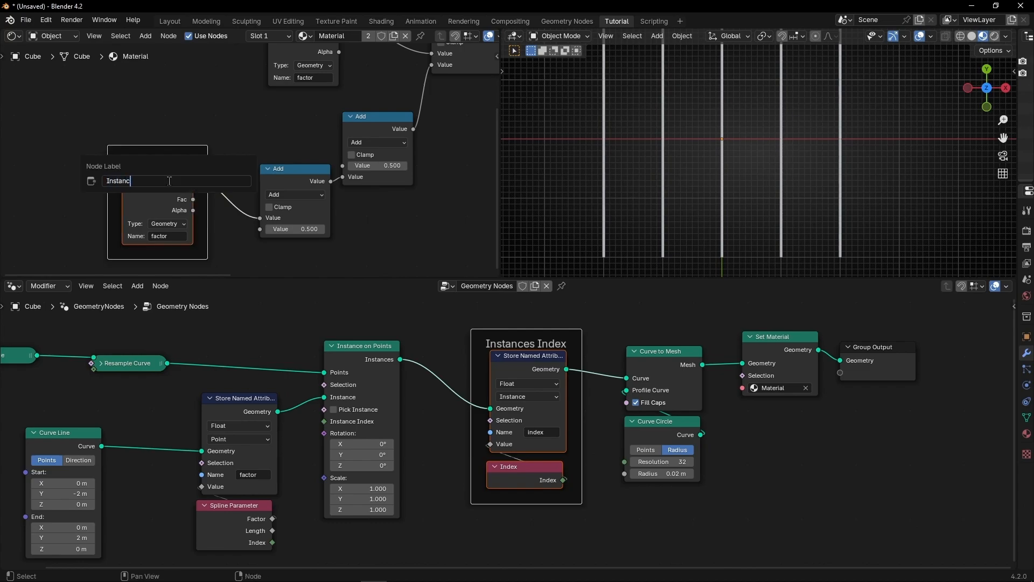
pyautogui.write('e')
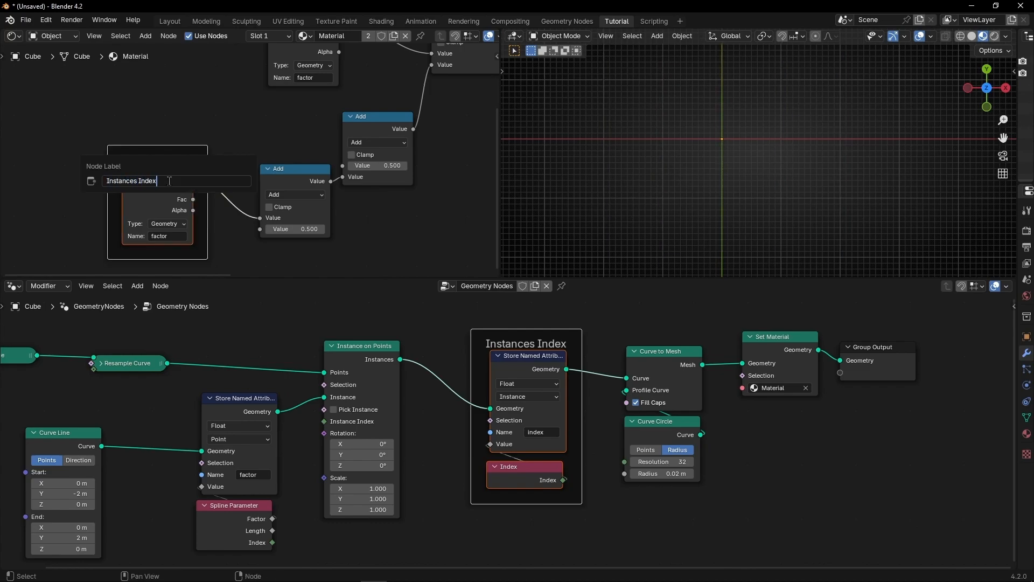
pyautogui.write('s Index')
pyautogui.press('Return')
pyautogui.click(167, 236)
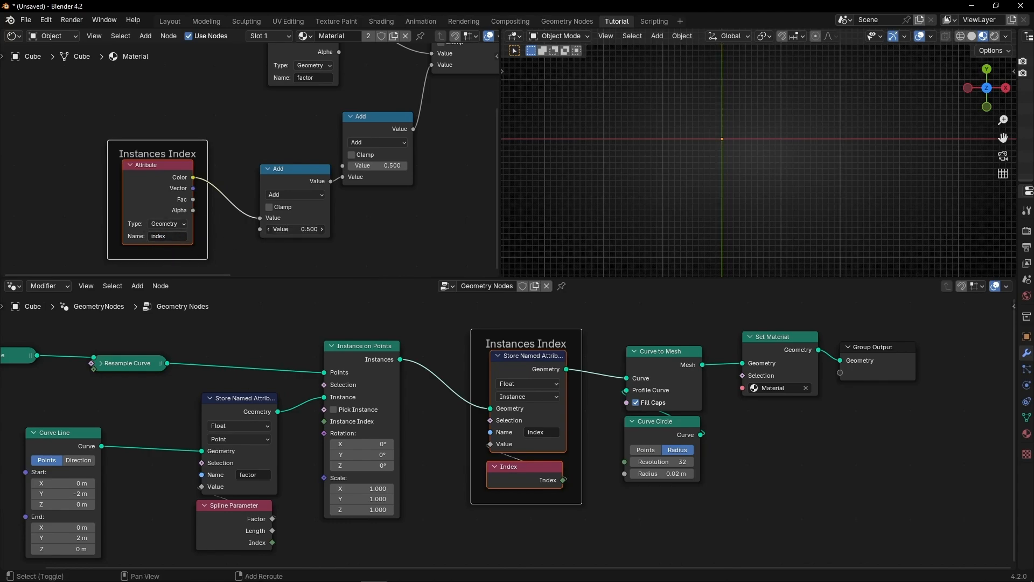
# Switch the Math node fed by the index attribute to Multiply with value -0.680 and set the following Add node's first value to 0.300.
pyautogui.moveTo(295, 229); pyautogui.dragTo(245, 229)
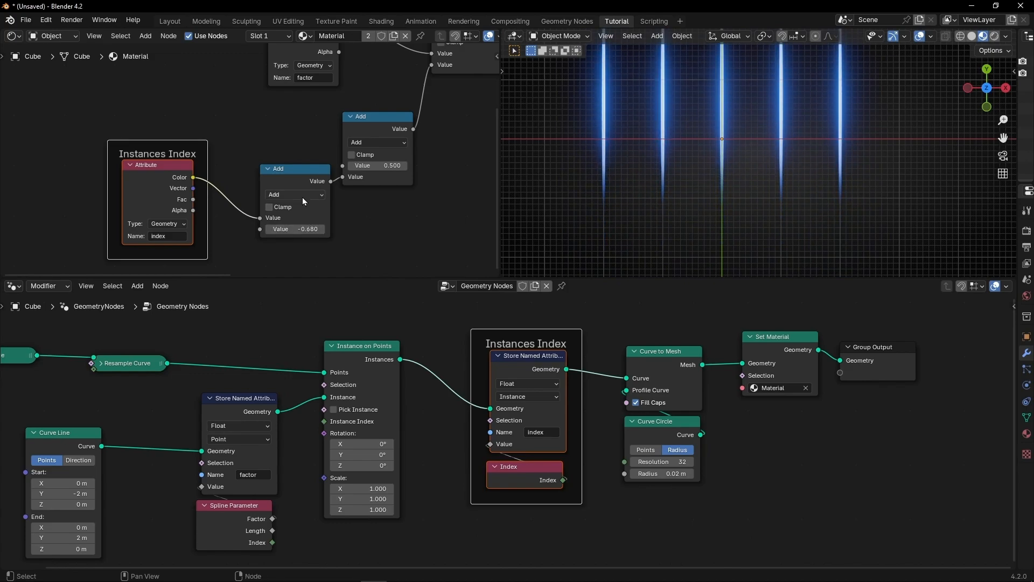
pyautogui.click(302, 197)
pyautogui.click(296, 243)
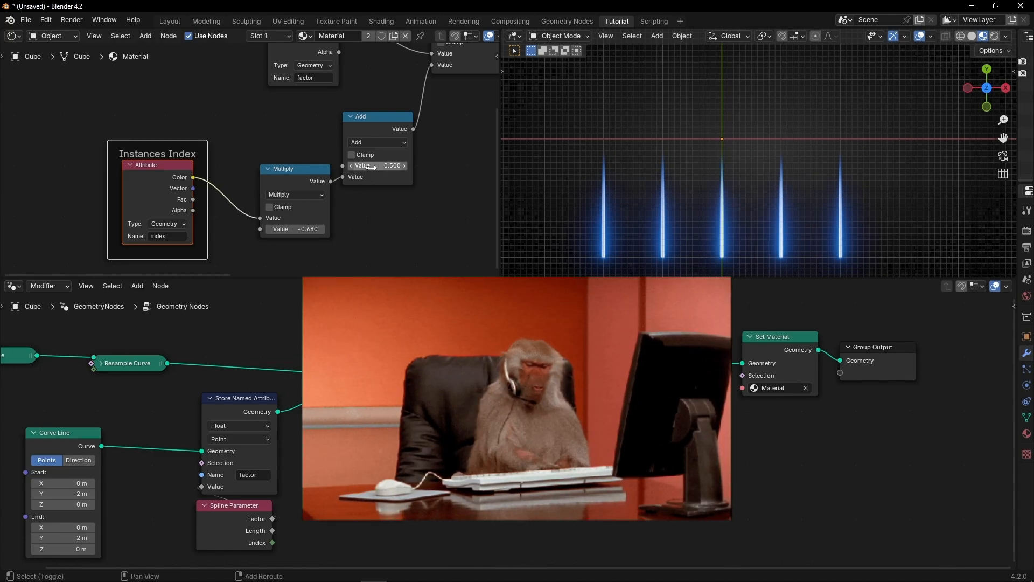
pyautogui.moveTo(371, 165); pyautogui.dragTo(344, 166)
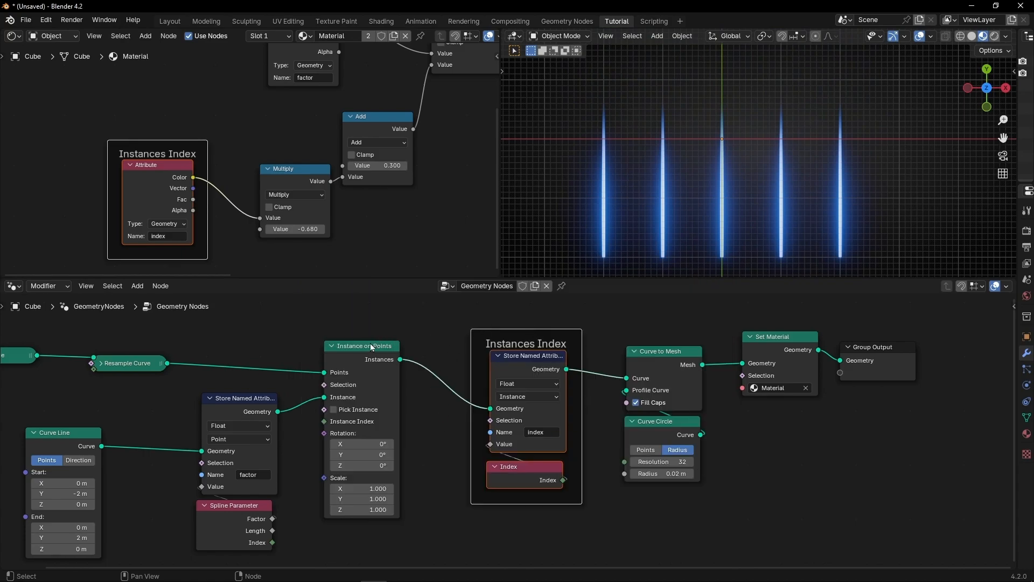
# Change the Instances Index Attribute node's type to Instancer.
pyautogui.scroll(4, 208, 266)
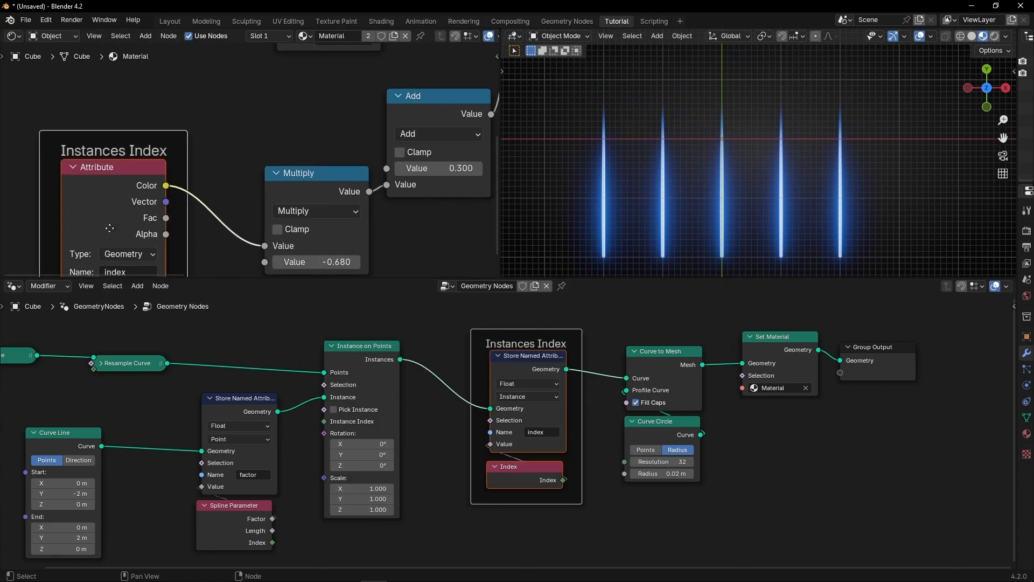
pyautogui.click(202, 206)
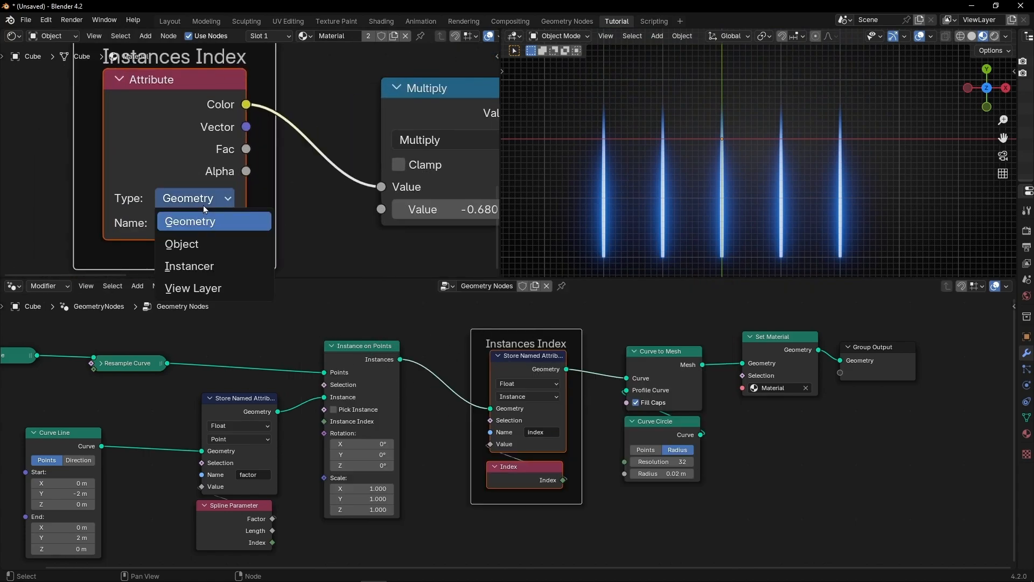
pyautogui.click(200, 268)
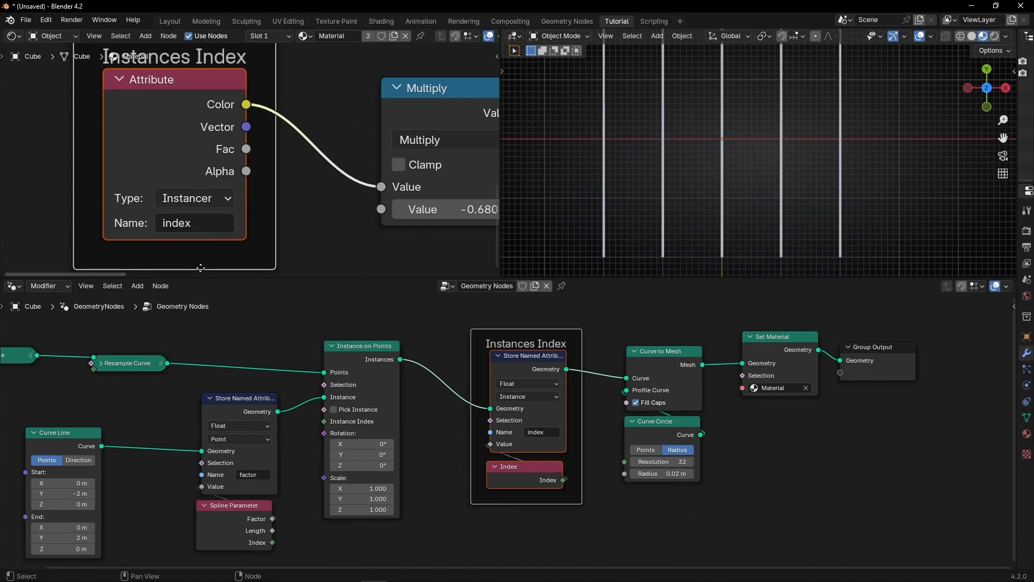
pyautogui.scroll(-2, 444, 241)
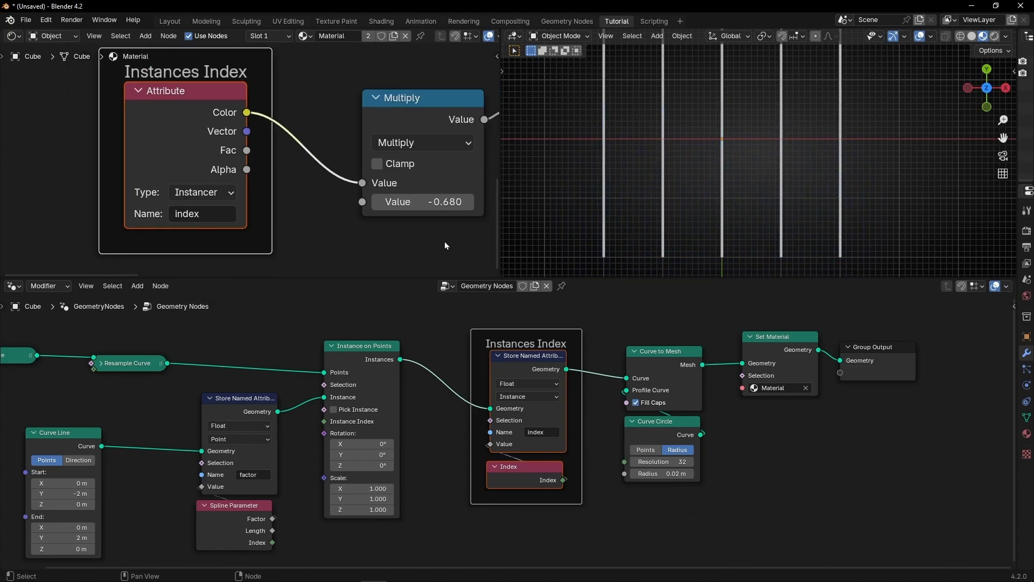
pyautogui.moveTo(461, 228); pyautogui.dragTo(312, 252, button='middle')
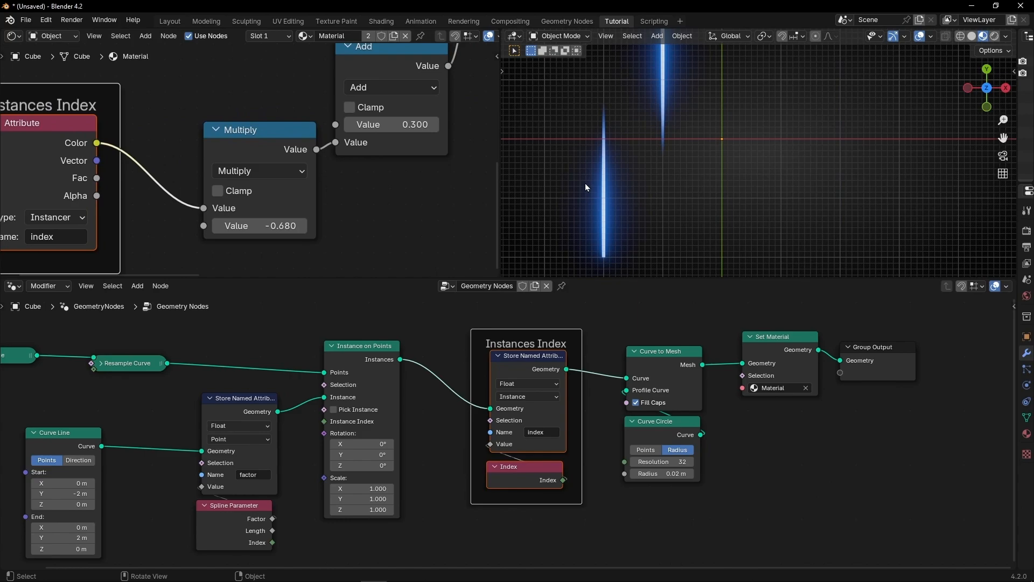
pyautogui.scroll(-1, 421, 201)
pyautogui.scroll(-3, 598, 189)
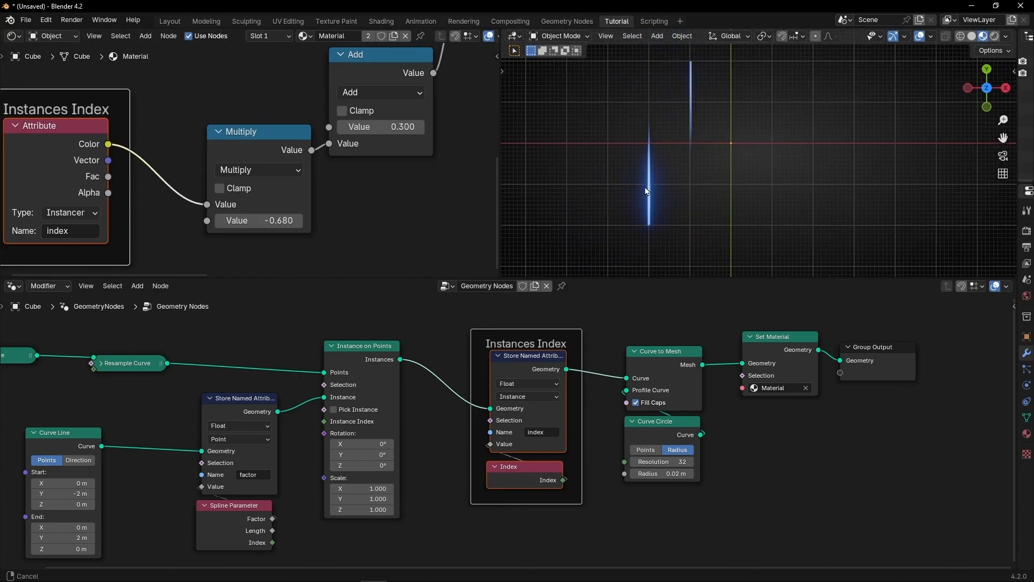
# Hide the viewport overlays and zero the values of both the Multiply node and the Add node it feeds.
pyautogui.moveTo(377, 126); pyautogui.dragTo(444, 127)
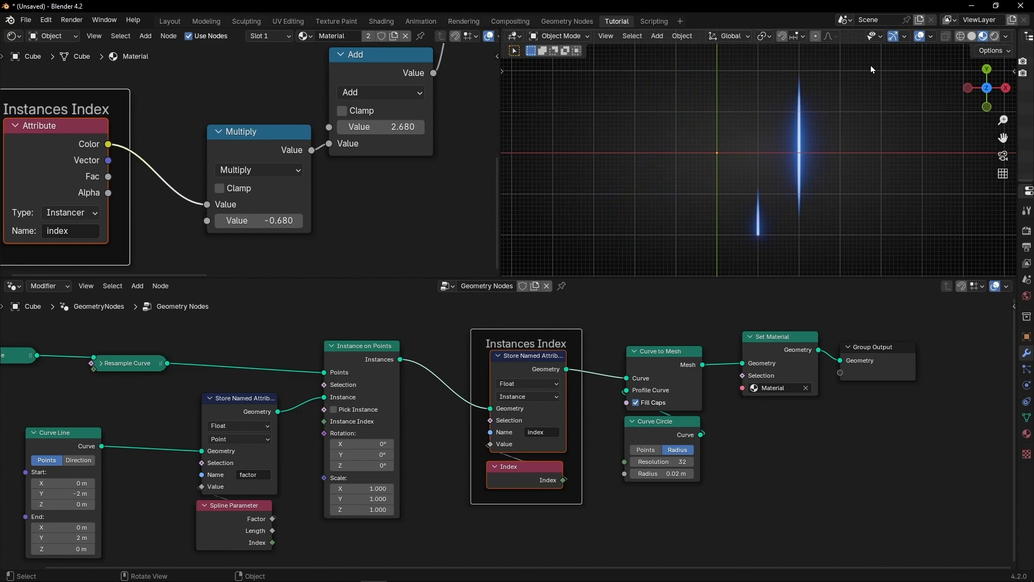
pyautogui.click(921, 37)
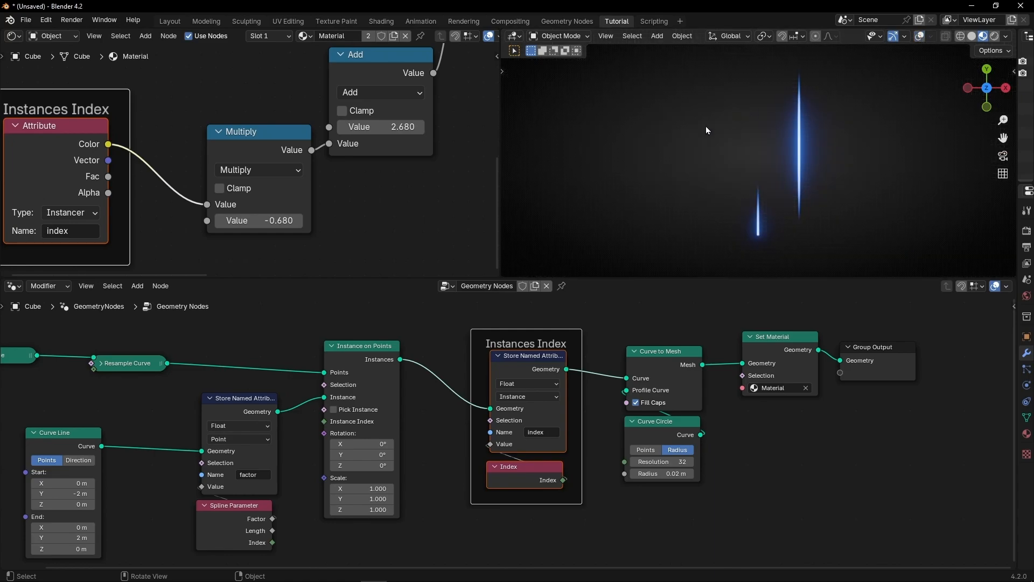
pyautogui.click(281, 220)
pyautogui.press('Return')
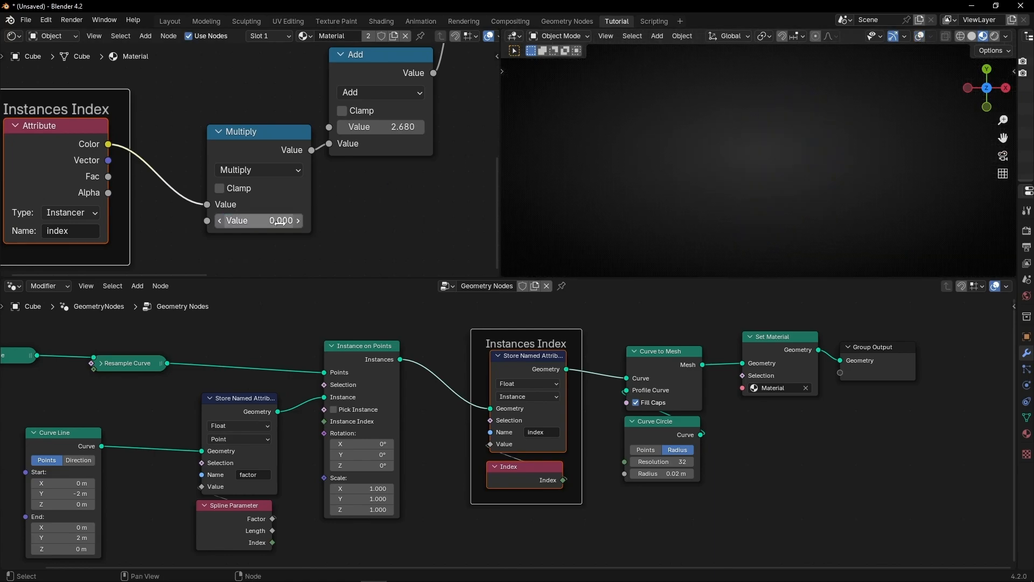
pyautogui.moveTo(381, 127)
pyautogui.keyDown('shift'); pyautogui.mouseDown()
pyautogui.moveTo(410, 126)
pyautogui.moveTo(377, 127)
pyautogui.mouseUp(); pyautogui.keyUp('shift')
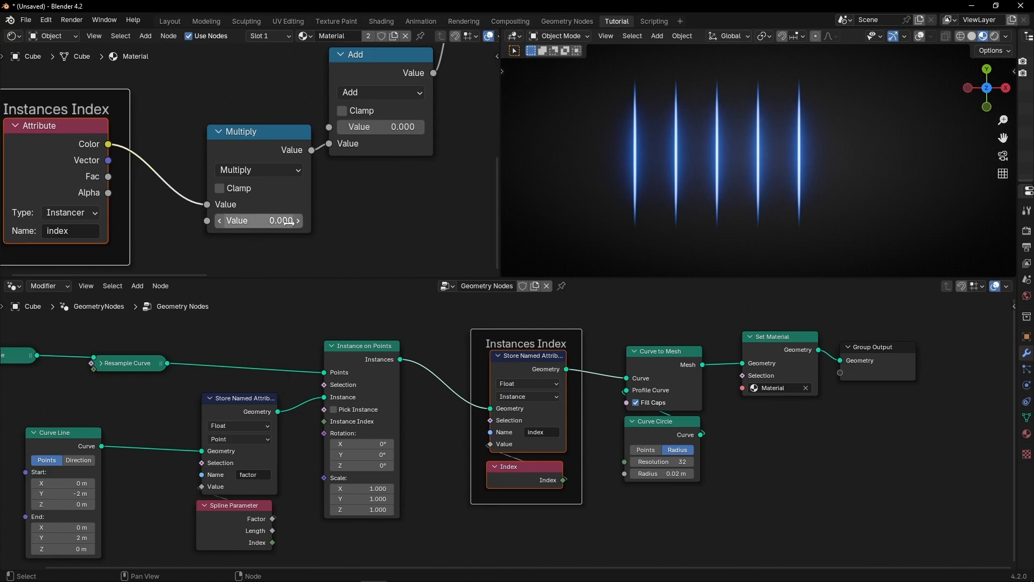
# Frame the Multiply node with the label "Offset" and move it slightly away from the Add node.
pyautogui.click(263, 148)
pyautogui.hotkey('ctrl', 'j')
pyautogui.press('F2')
pyautogui.write('o')
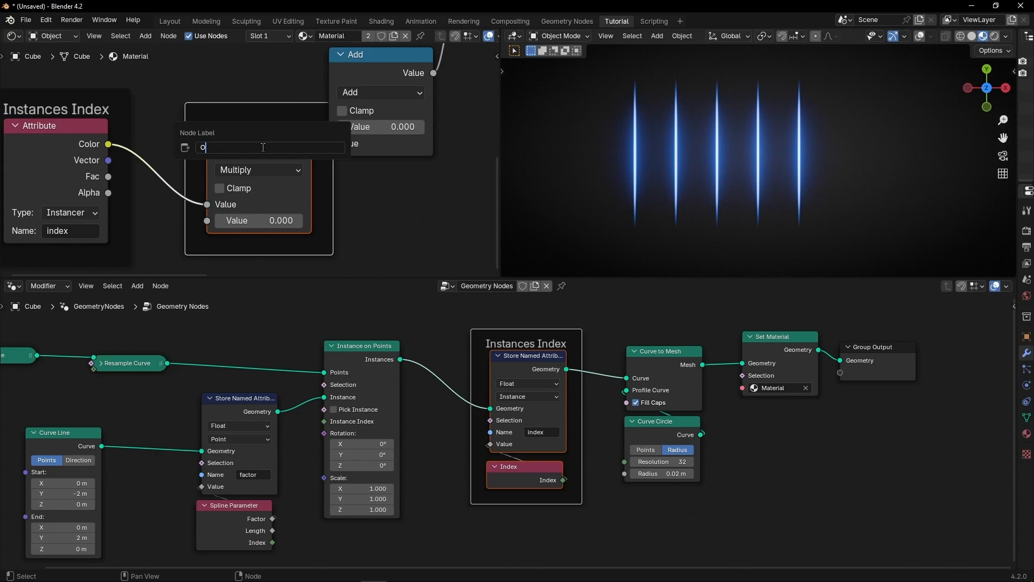
pyautogui.press('Return')
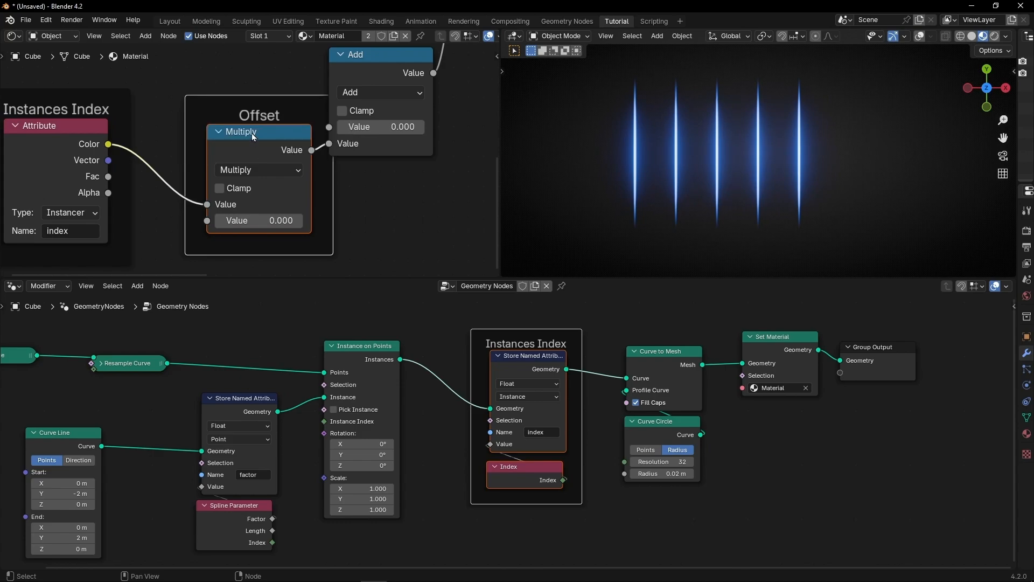
pyautogui.moveTo(286, 102); pyautogui.dragTo(267, 103)
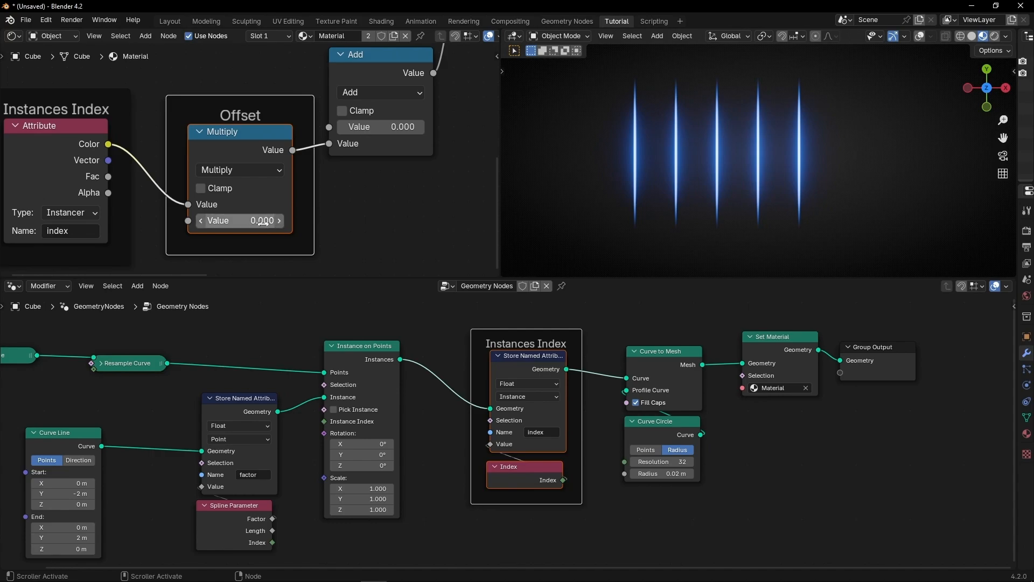
# Set the Offset Multiply value to 0.110 and the Add node's first value to 0.140.
pyautogui.moveTo(245, 221); pyautogui.dragTo(257, 221)
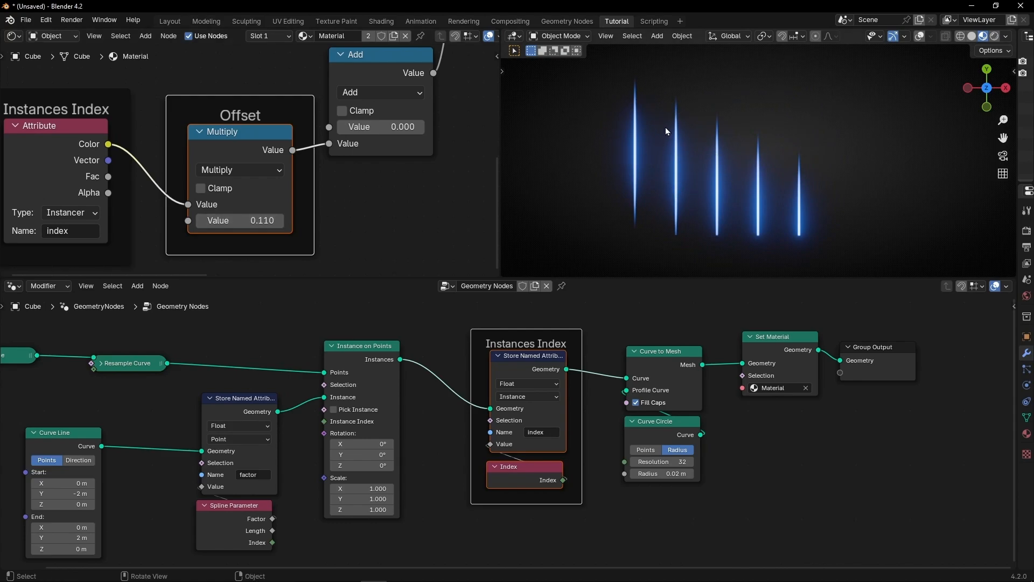
pyautogui.scroll(-2, 345, 220)
pyautogui.moveTo(385, 162); pyautogui.dragTo(398, 162)
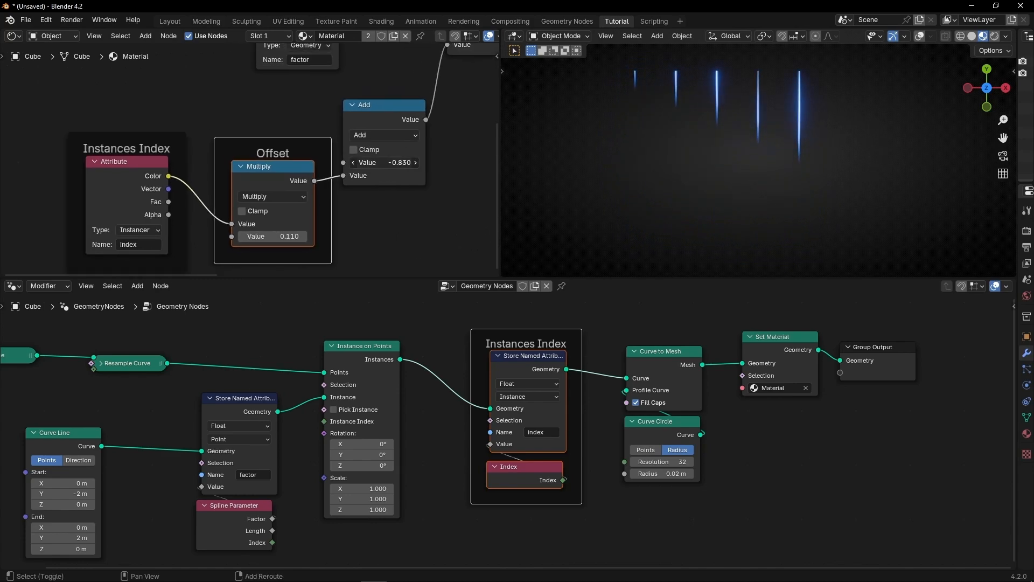
pyautogui.moveTo(399, 163); pyautogui.dragTo(338, 162)
# Maximize the shader editor and move the Instances Index and Offset frames away from the Add node to make room for another input.
pyautogui.scroll(-3, 250, 163)
pyautogui.hotkey('ctrl', 'space')
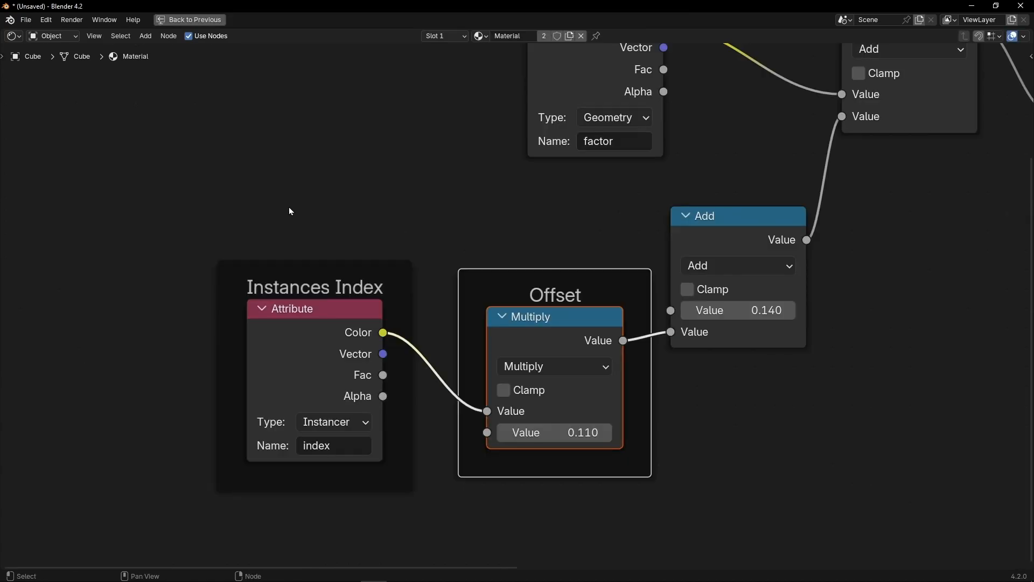
pyautogui.moveTo(219, 208); pyautogui.dragTo(517, 466)
pyautogui.press('g')
pyautogui.click(531, 525)
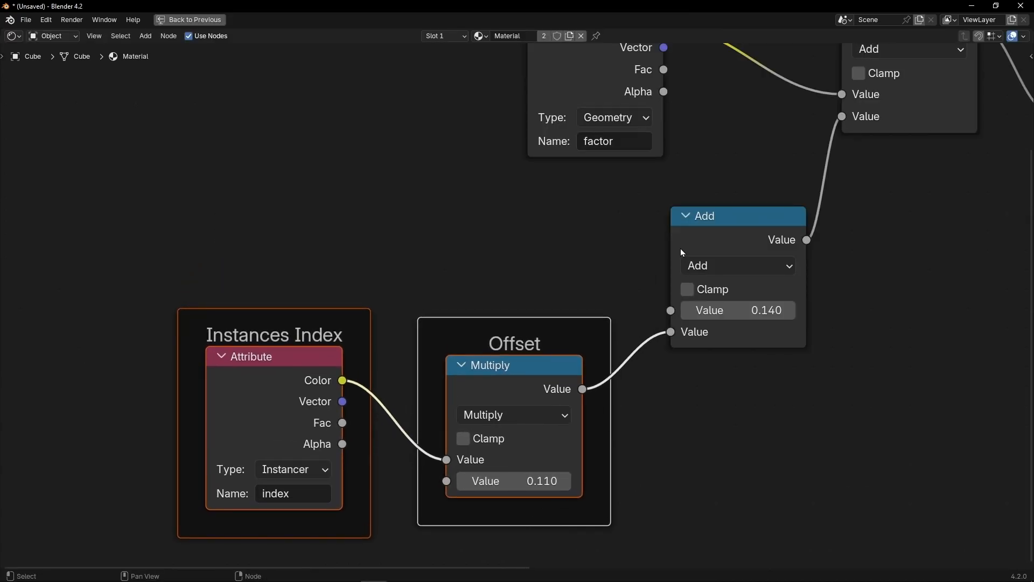
pyautogui.moveTo(680, 252); pyautogui.dragTo(697, 218)
# Add a Value node linked to the Add node's first value and place it above the Offset frame.
pyautogui.hotkey('shift', 'a')
pyautogui.write('v')
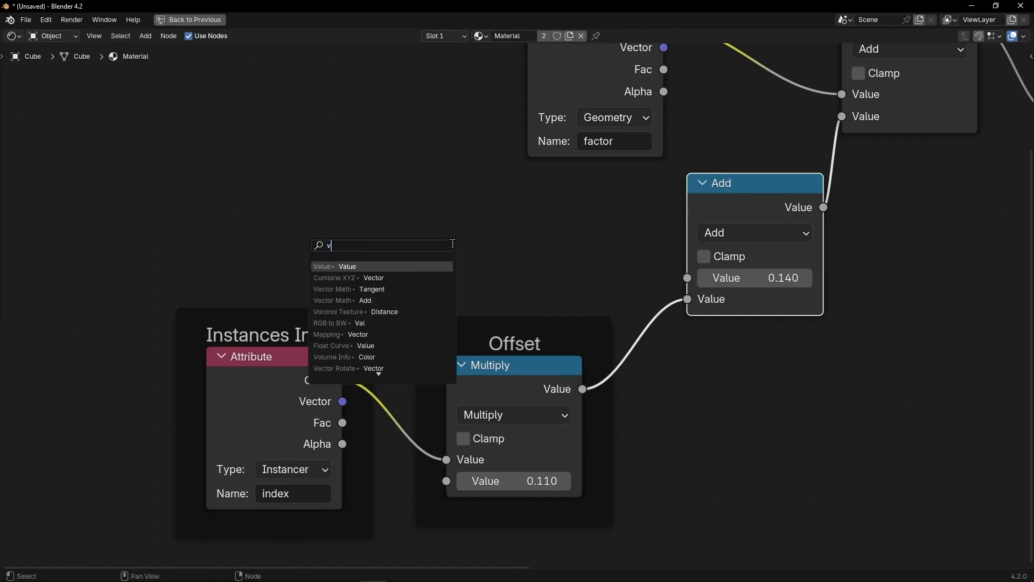
pyautogui.write('alue')
pyautogui.press('Return')
pyautogui.click(552, 221)
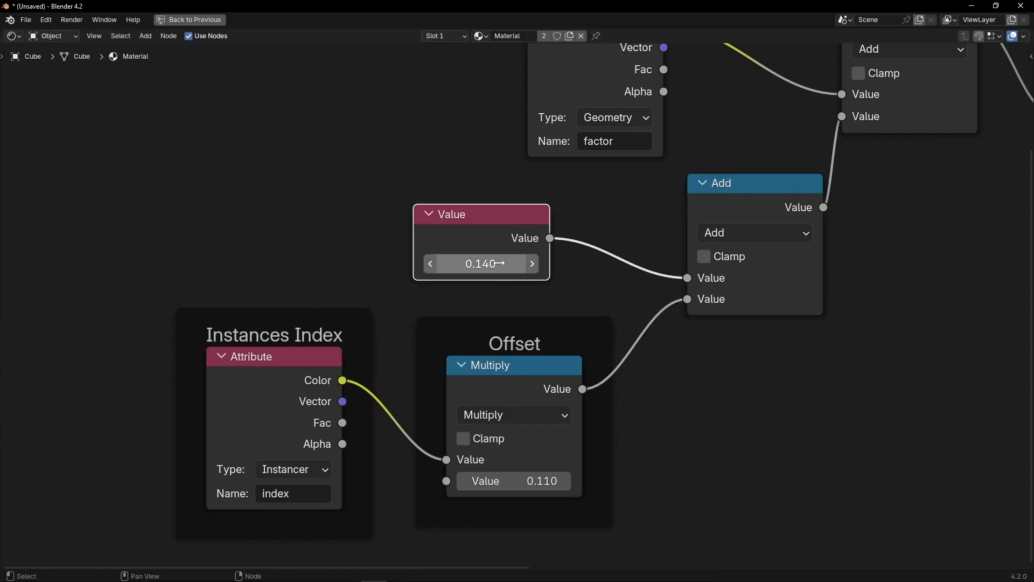
# Drive the Value node with the expression #frame/80, restore the split layout and play the animation.
pyautogui.click(500, 263)
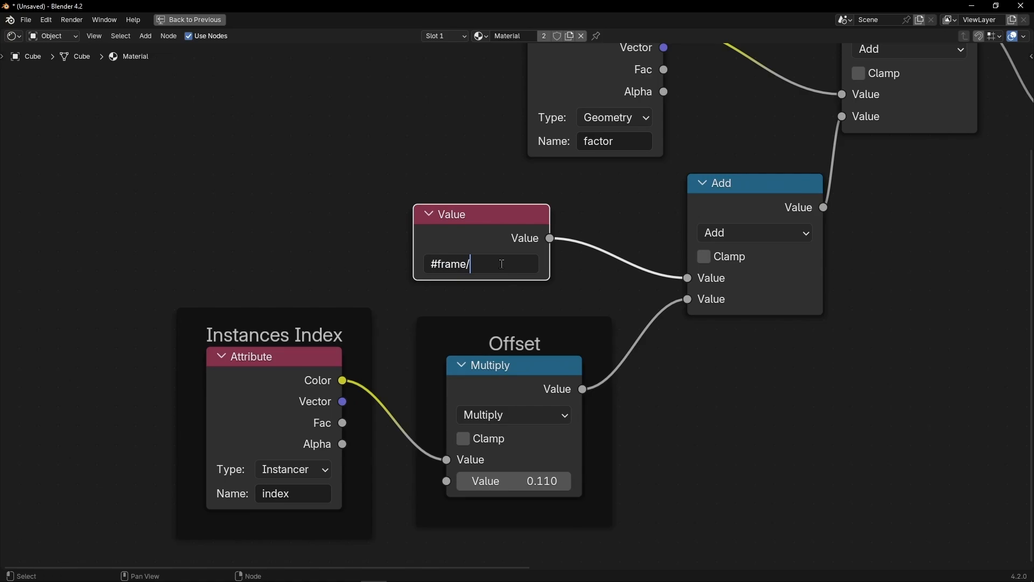
pyautogui.write('#frame/80')
pyautogui.press('Return')
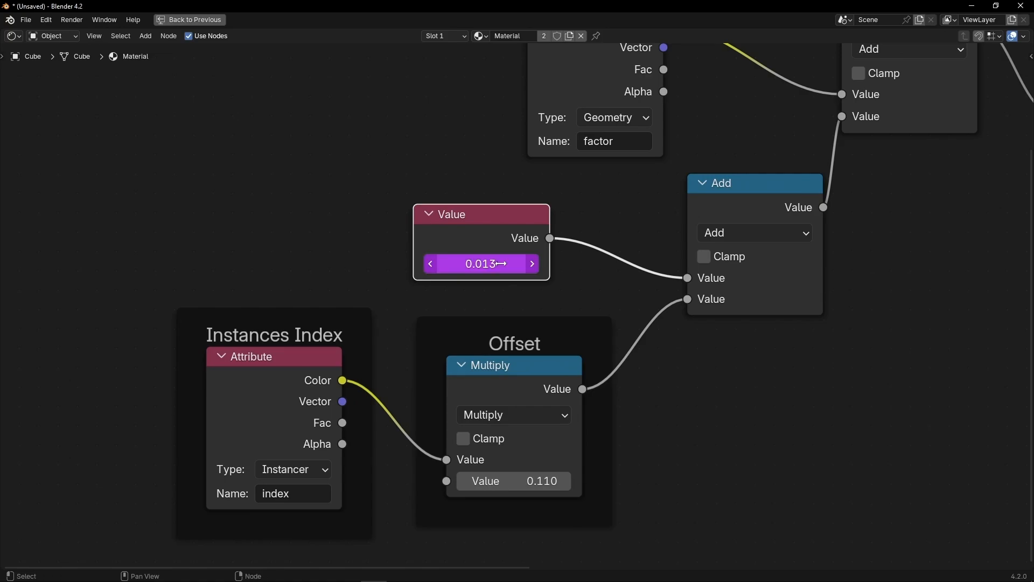
pyautogui.hotkey('ctrl', 'space')
pyautogui.press('space')
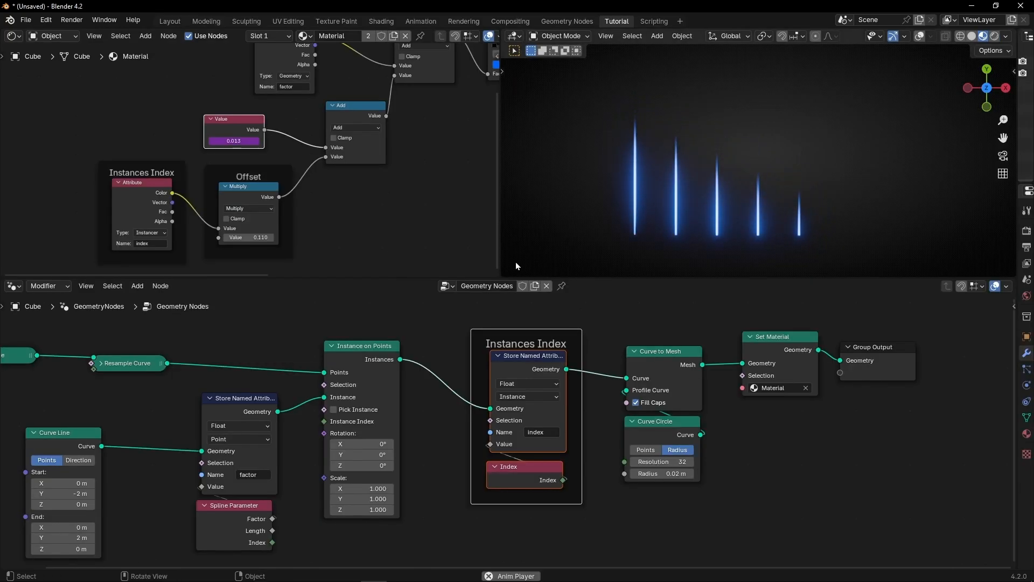
# Make the Value node's driver expression negative: -frame/80.
pyautogui.scroll(4, 211, 134)
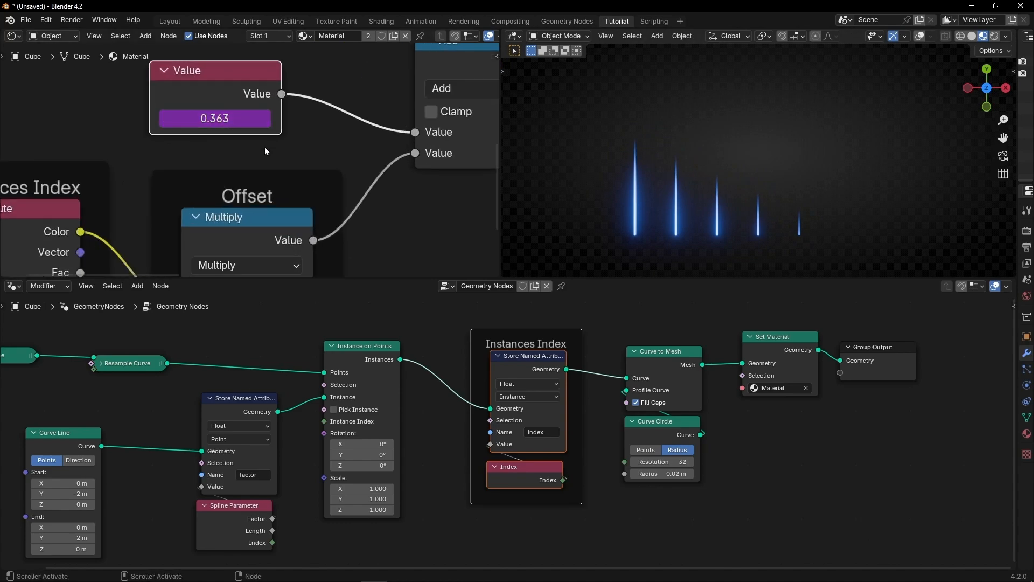
pyautogui.click(214, 168)
pyautogui.click(214, 169)
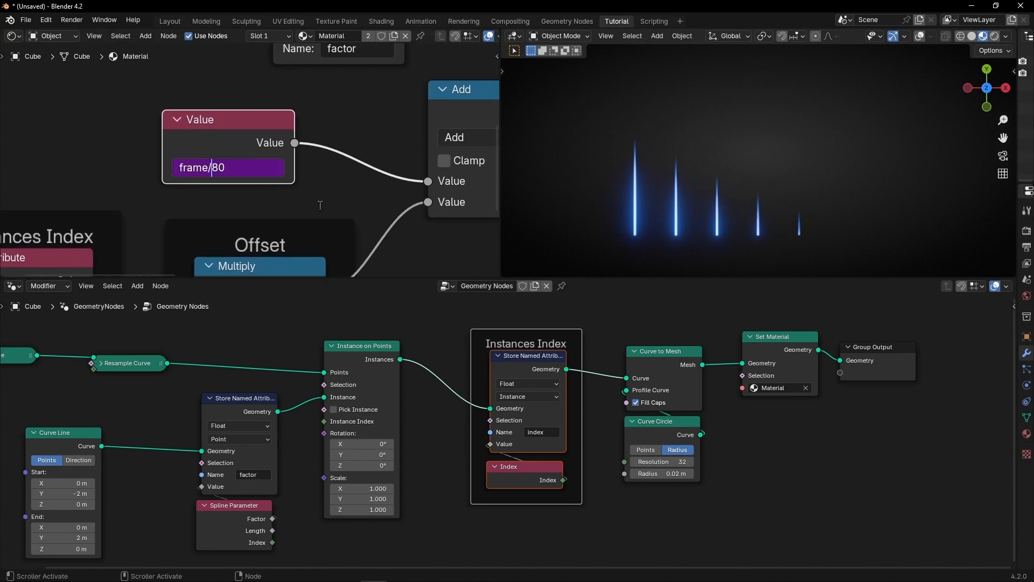
pyautogui.press('Return')
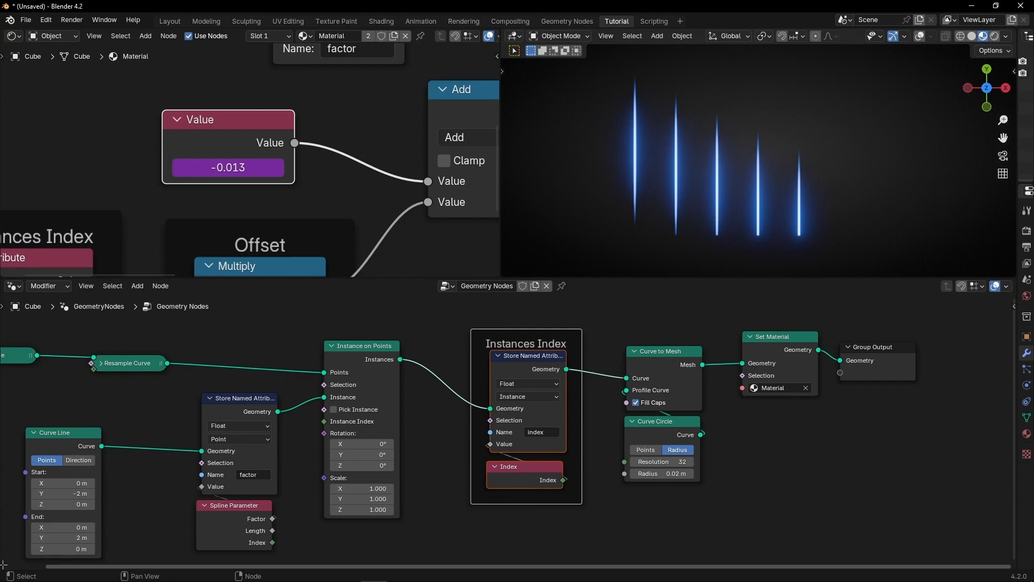
# Split the geometry node editor, turn the new lower area into a Timeline, and preview the animation.
pyautogui.moveTo(4, 564); pyautogui.dragTo(11, 487)
pyautogui.click(12, 493)
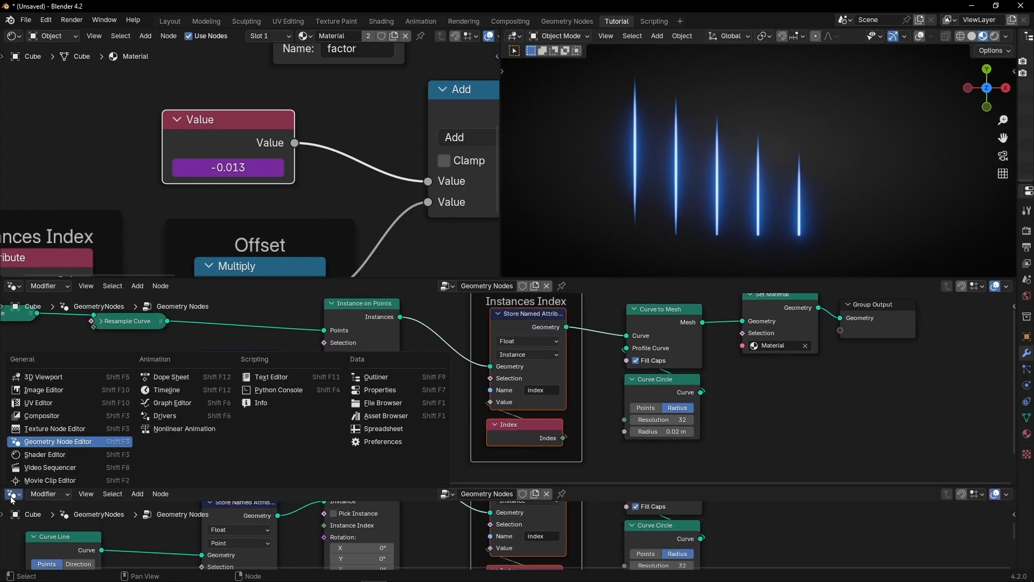
pyautogui.click(171, 390)
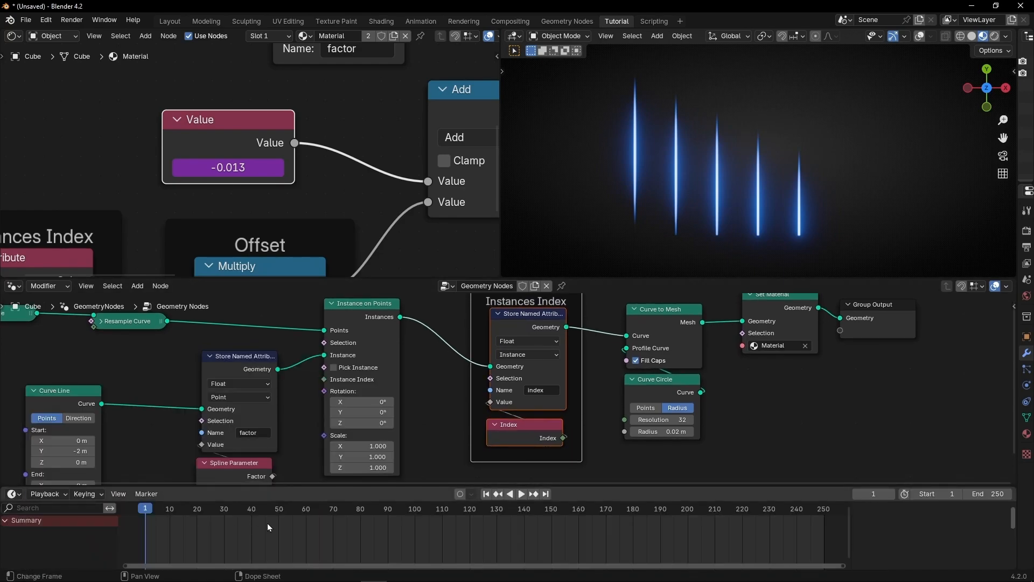
pyautogui.press('space')
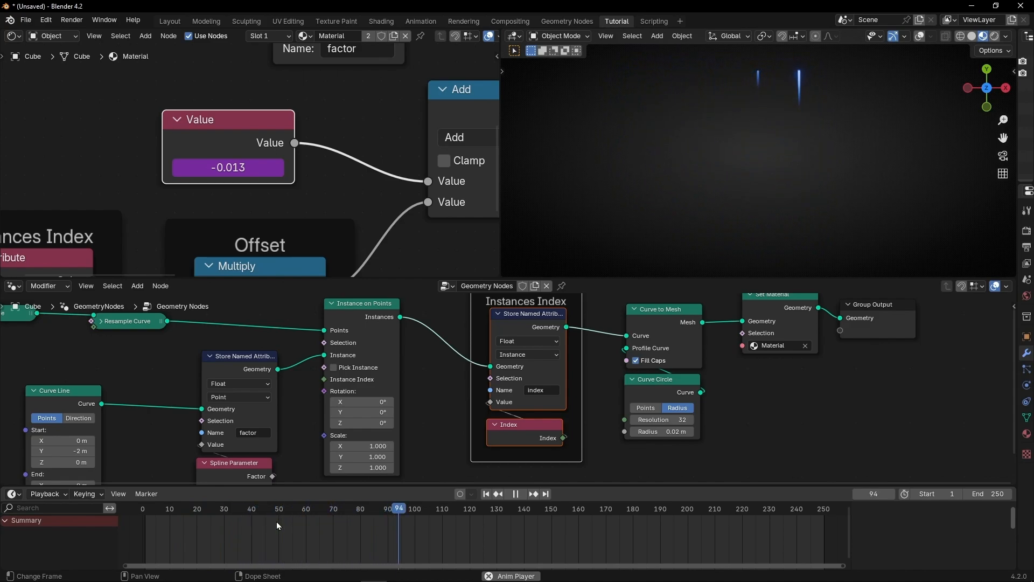
pyautogui.press('space')
# Turn the viewport overlays back on, view the lines at an angle in Material Preview shading, and replay the animation.
pyautogui.moveTo(666, 231); pyautogui.dragTo(687, 203, button='middle')
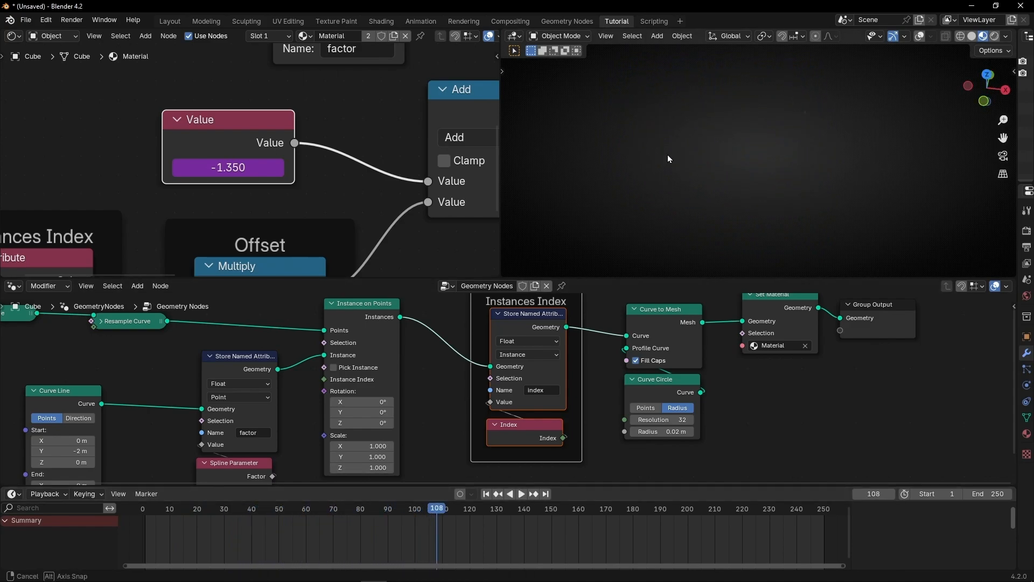
pyautogui.moveTo(667, 155); pyautogui.dragTo(679, 145, button='middle')
pyautogui.click(918, 36)
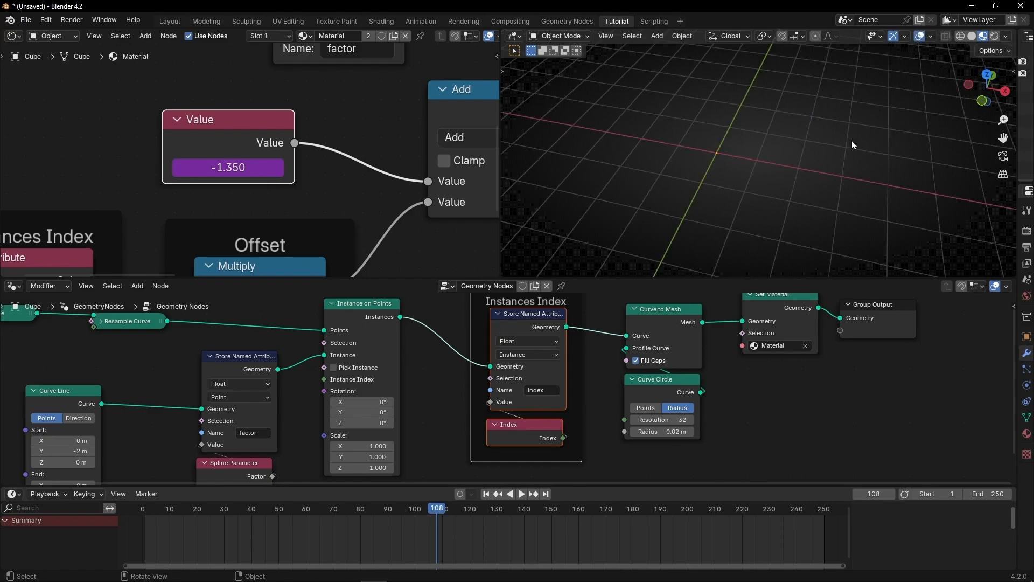
pyautogui.moveTo(852, 140)
pyautogui.mouseDown(button='middle')
pyautogui.moveTo(864, 156)
pyautogui.moveTo(805, 200)
pyautogui.moveTo(816, 191)
pyautogui.mouseUp(button='middle')
pyautogui.click(964, 39)
pyautogui.click(983, 36)
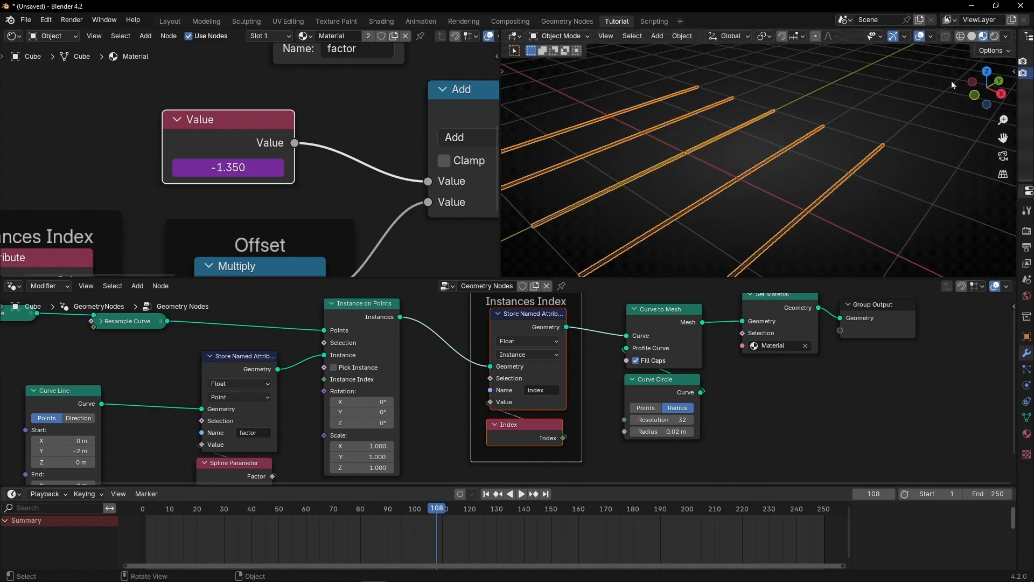
pyautogui.press('space')
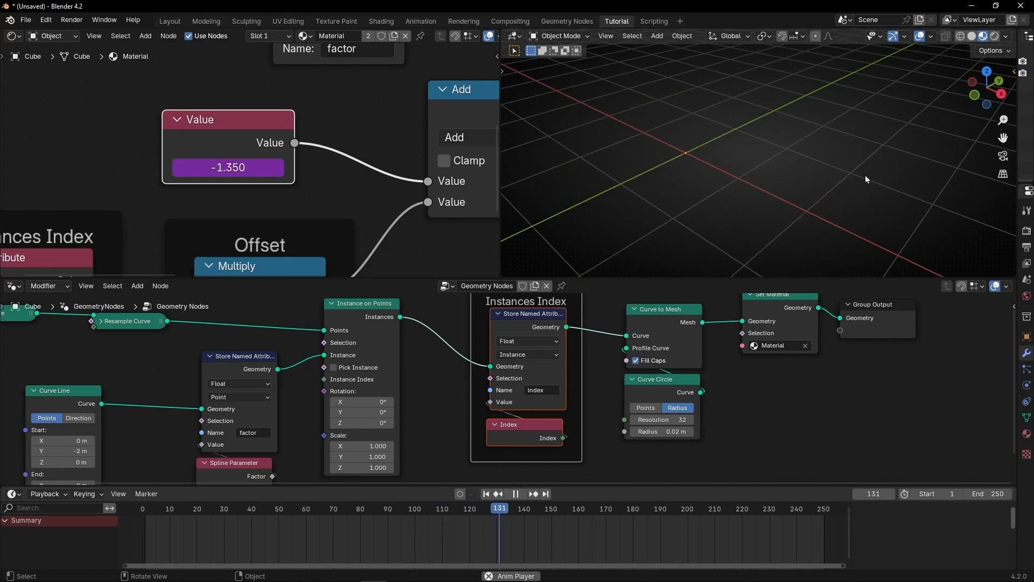
# Stop the playback, return to frame 1, and briefly replay the animation.
pyautogui.press('space')
pyautogui.click(483, 493)
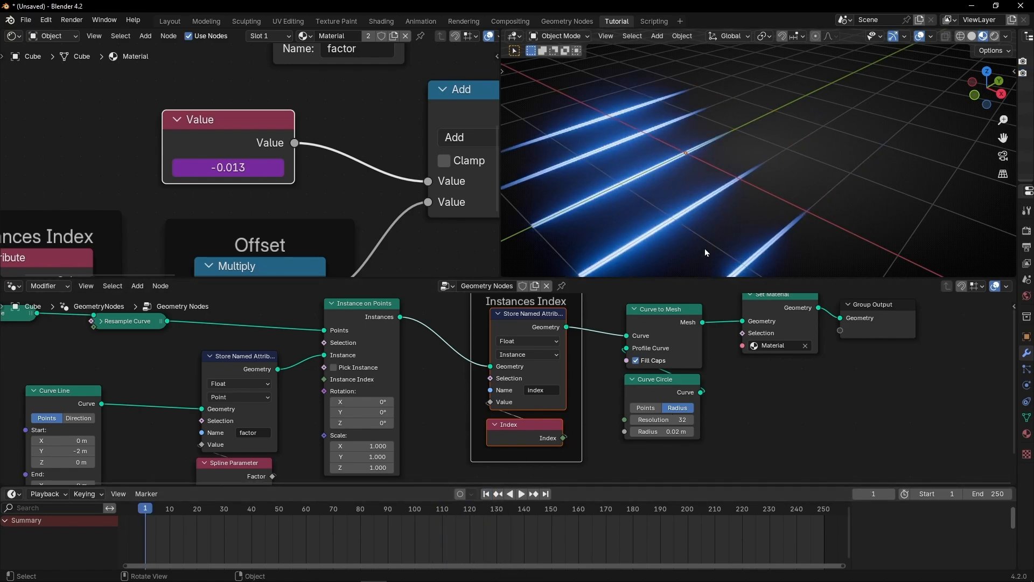
pyautogui.press('space')
pyautogui.press('space')
# Shrink the Timeline area, then move the Color Ramp and the shader nodes after it away from the Add node to make room.
pyautogui.scroll(-3, 403, 196)
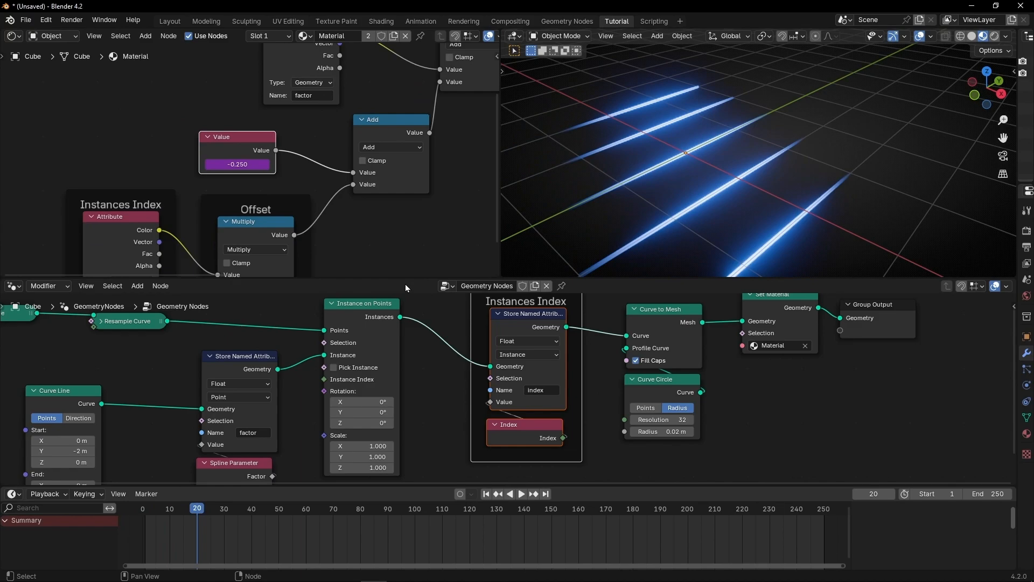
pyautogui.moveTo(410, 485); pyautogui.dragTo(409, 521)
pyautogui.scroll(-3, 436, 411)
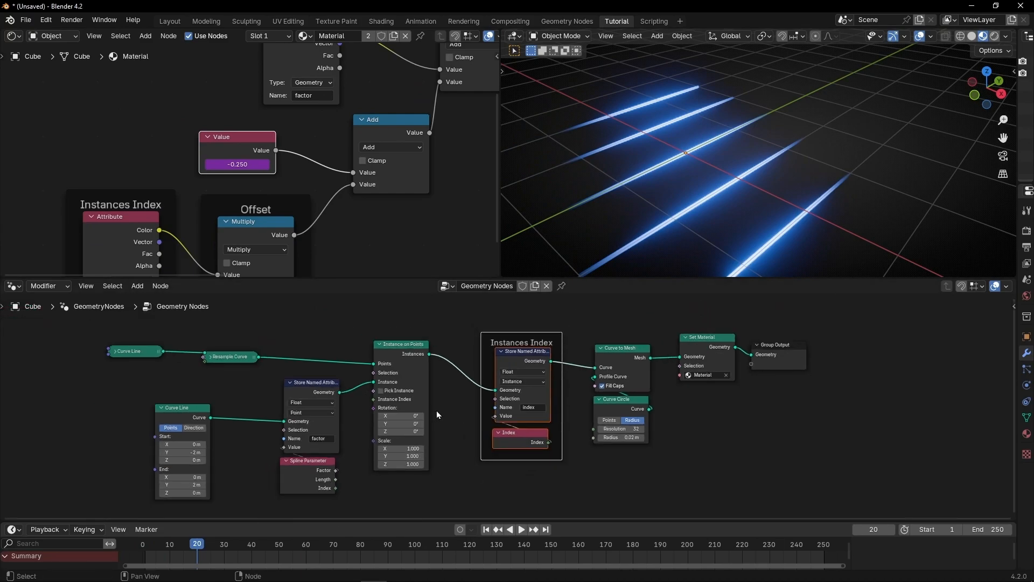
pyautogui.moveTo(437, 411); pyautogui.dragTo(470, 411, button='middle')
pyautogui.scroll(-4, 442, 241)
pyautogui.moveTo(442, 240); pyautogui.dragTo(214, 88, button='middle')
pyautogui.moveTo(361, 108); pyautogui.dragTo(259, 100, button='middle')
pyautogui.scroll(-4, 264, 99)
pyautogui.moveTo(193, 96); pyautogui.dragTo(385, 214)
pyautogui.press('g')
pyautogui.click(476, 212)
pyautogui.scroll(5, 103, 125)
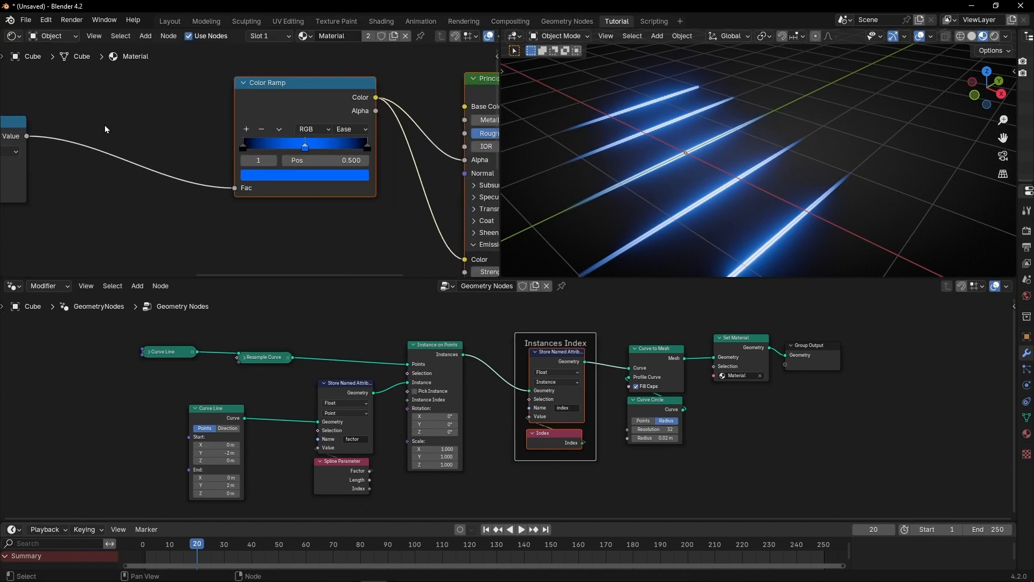
# Insert a Math node set to Fraction between the final Add node and the Color Ramp, placing it close to the Add node.
pyautogui.moveTo(65, 112); pyautogui.dragTo(228, 118, button='middle')
pyautogui.hotkey('shift', 'a')
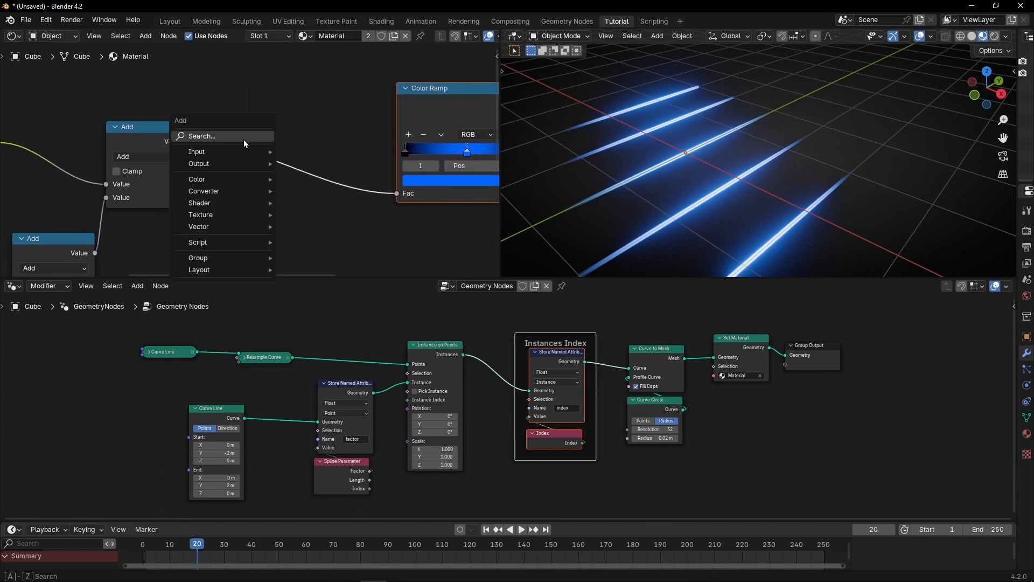
pyautogui.write('math')
pyautogui.press('Return')
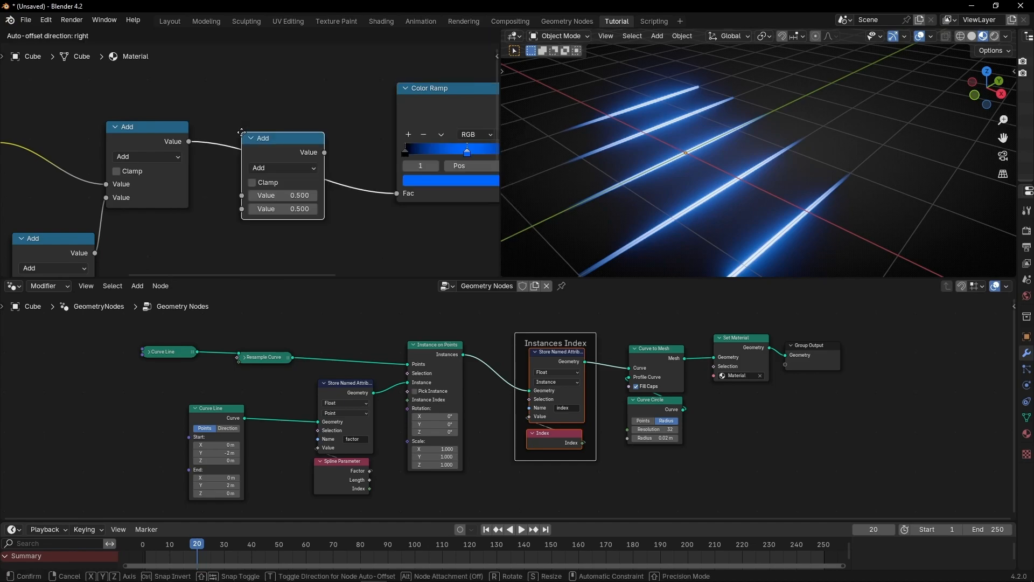
pyautogui.click(241, 133)
pyautogui.click(283, 168)
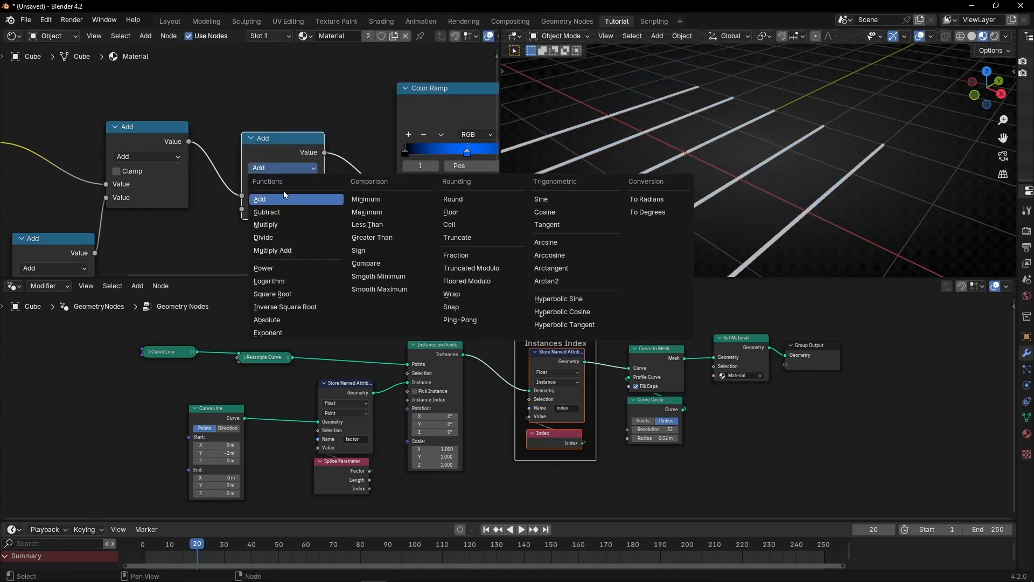
pyautogui.click(456, 256)
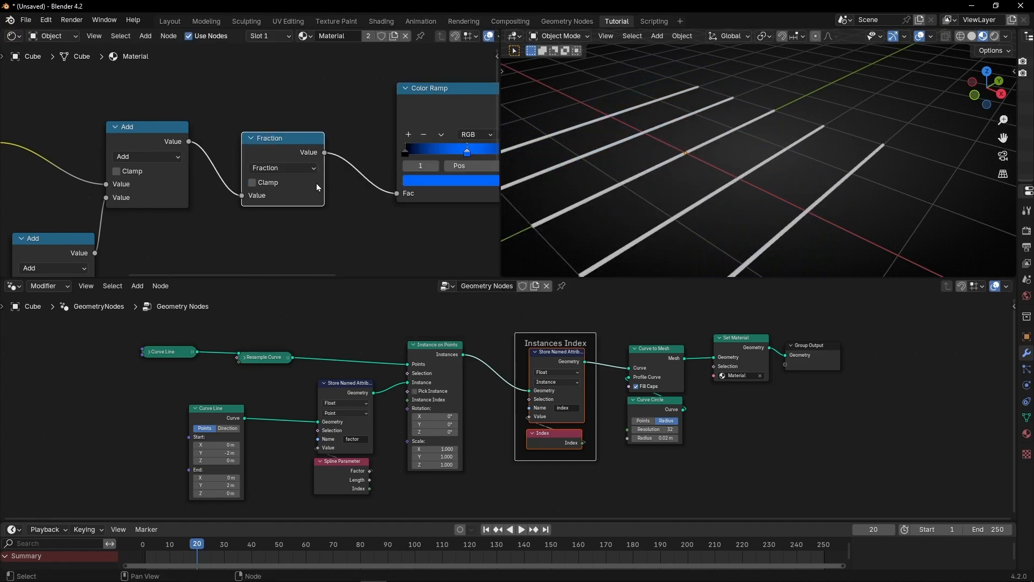
pyautogui.moveTo(272, 139); pyautogui.dragTo(250, 130)
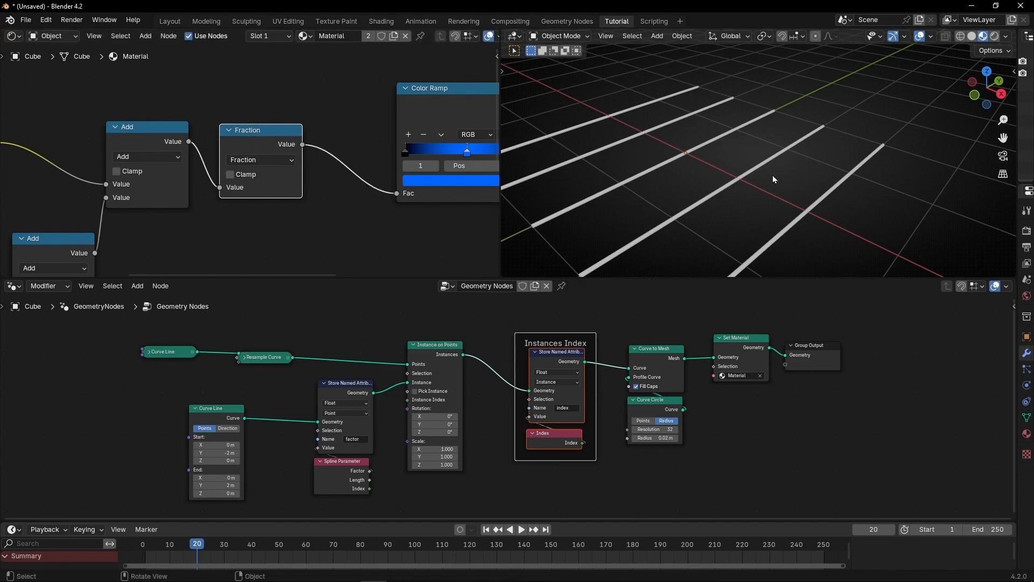
# Replay the animation from frame 1 and view the looping lines from another angle.
pyautogui.click(485, 530)
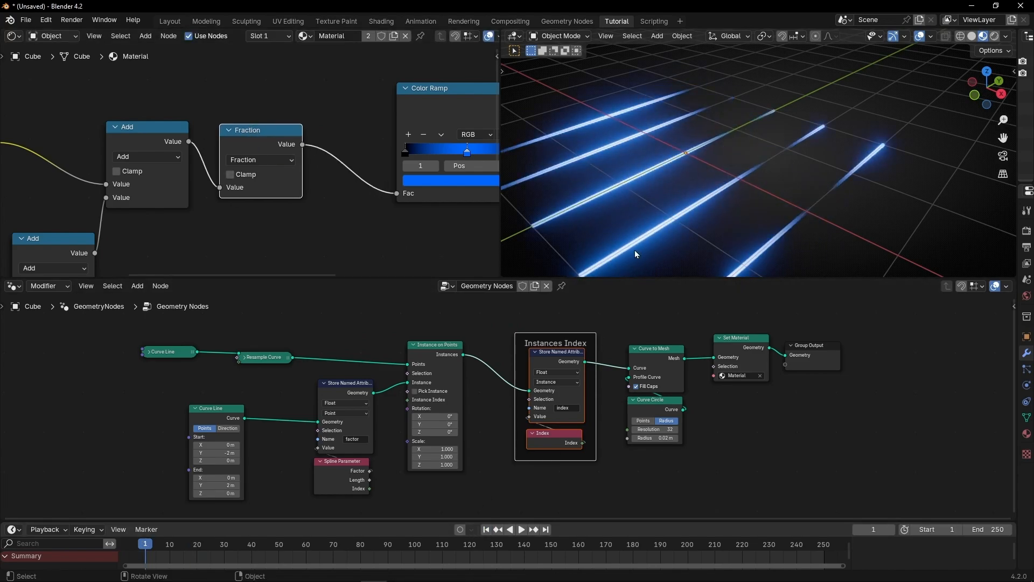
pyautogui.press('space')
pyautogui.moveTo(805, 219); pyautogui.dragTo(727, 148, button='middle')
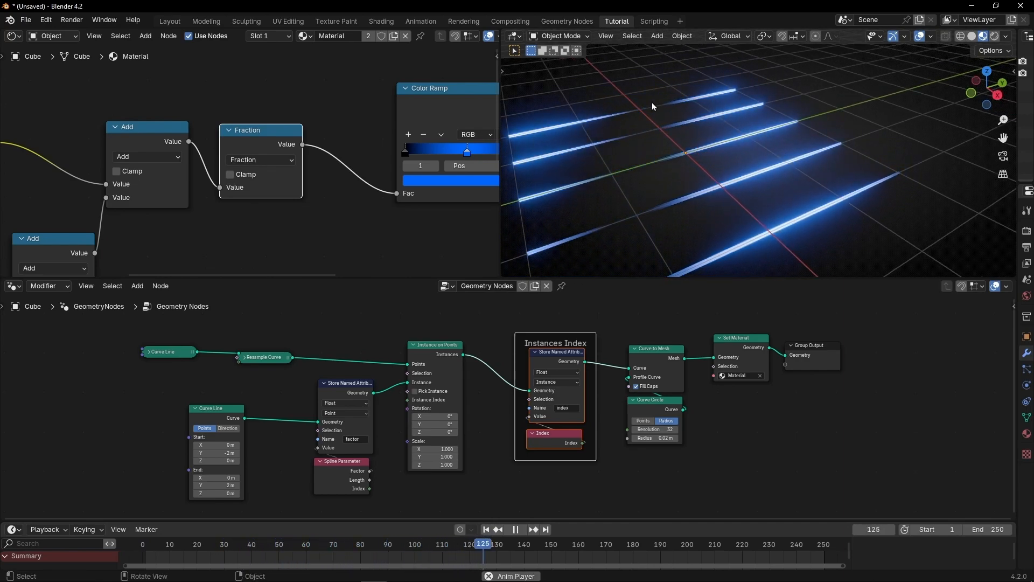
# Stop the playback, change the Value node's driver expression to frame/-50, and replay the animation while viewing the lines lengthwise.
pyautogui.moveTo(33, 189); pyautogui.dragTo(310, 123, button='middle')
pyautogui.press('space')
pyautogui.click(179, 217)
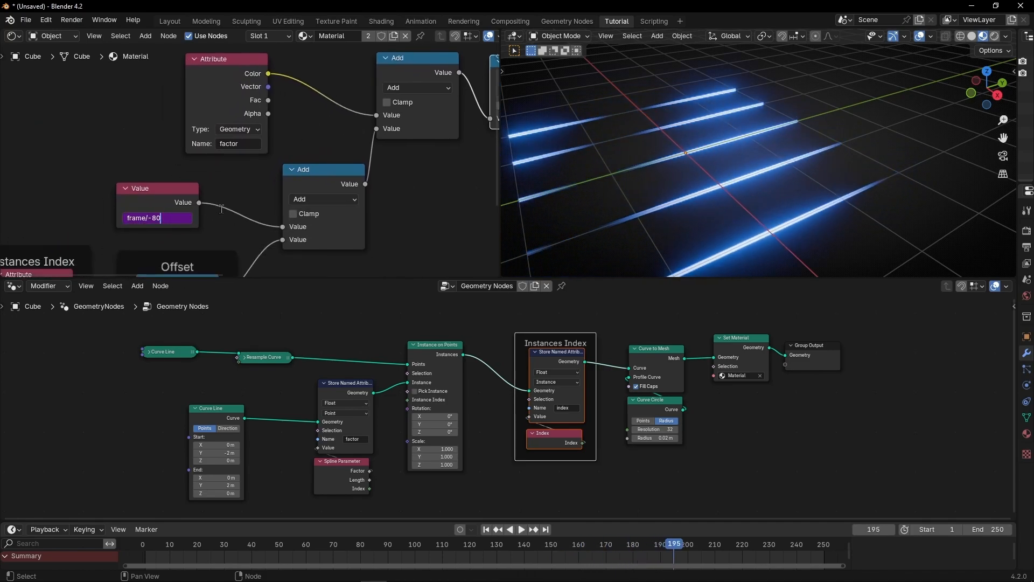
pyautogui.write('0')
pyautogui.press('Return')
pyautogui.press('space')
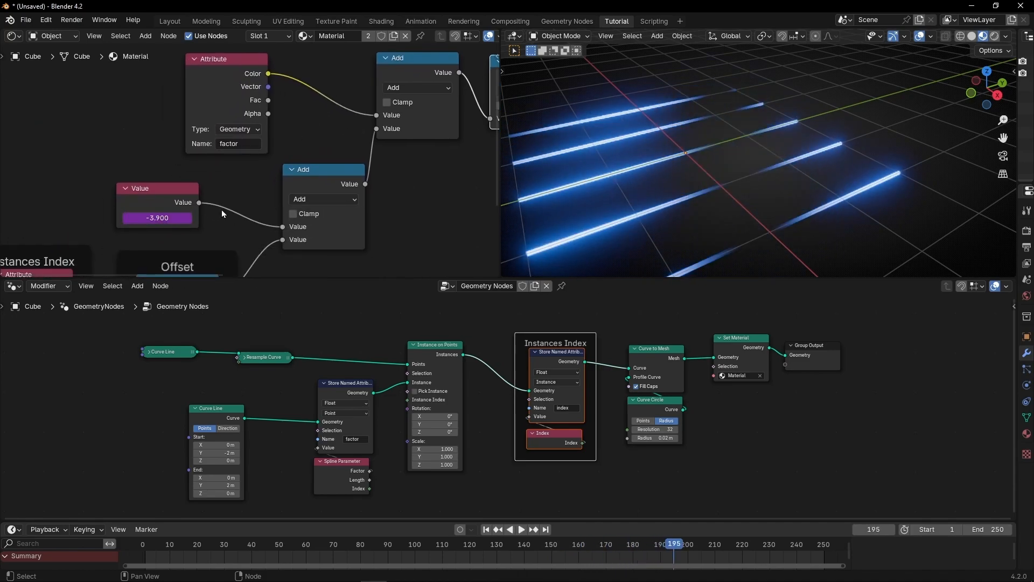
pyautogui.moveTo(714, 192); pyautogui.dragTo(800, 186, button='middle')
# Expand the Resample Curve node, enclose it in a frame, and label the frame "Nº of Lines".
pyautogui.scroll(1, 335, 362)
pyautogui.scroll(3, 335, 360)
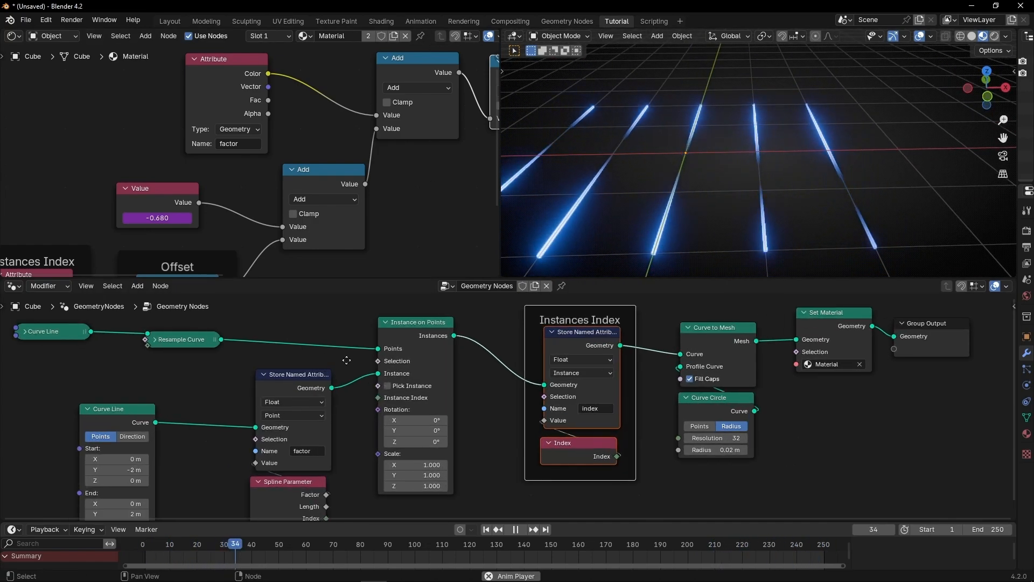
pyautogui.moveTo(346, 358); pyautogui.dragTo(530, 380, button='middle')
pyautogui.click(335, 364)
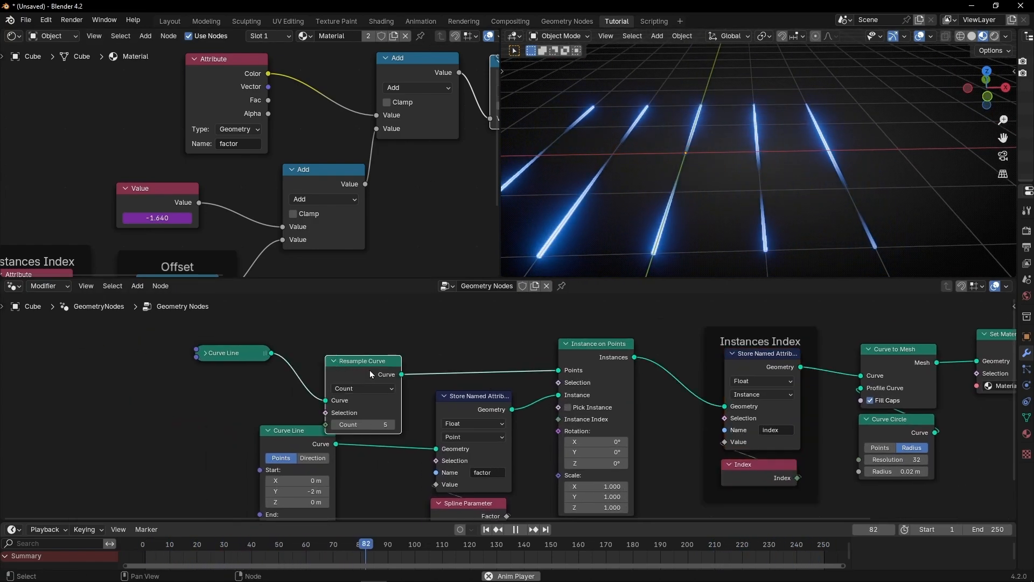
pyautogui.moveTo(373, 362); pyautogui.dragTo(377, 352)
pyautogui.hotkey('ctrl', 'j')
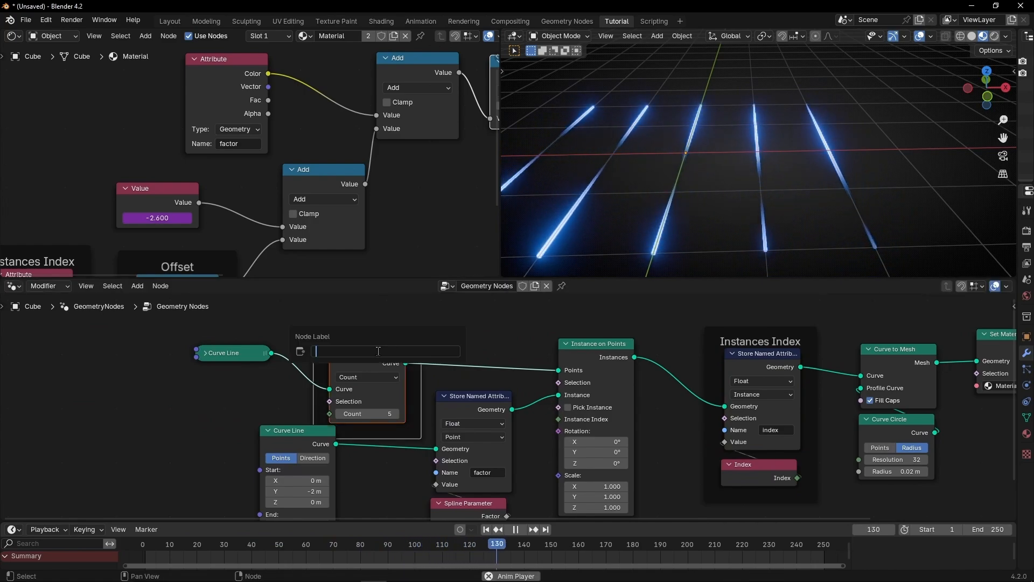
pyautogui.press('F2')
pyautogui.write('Nº of Lines')
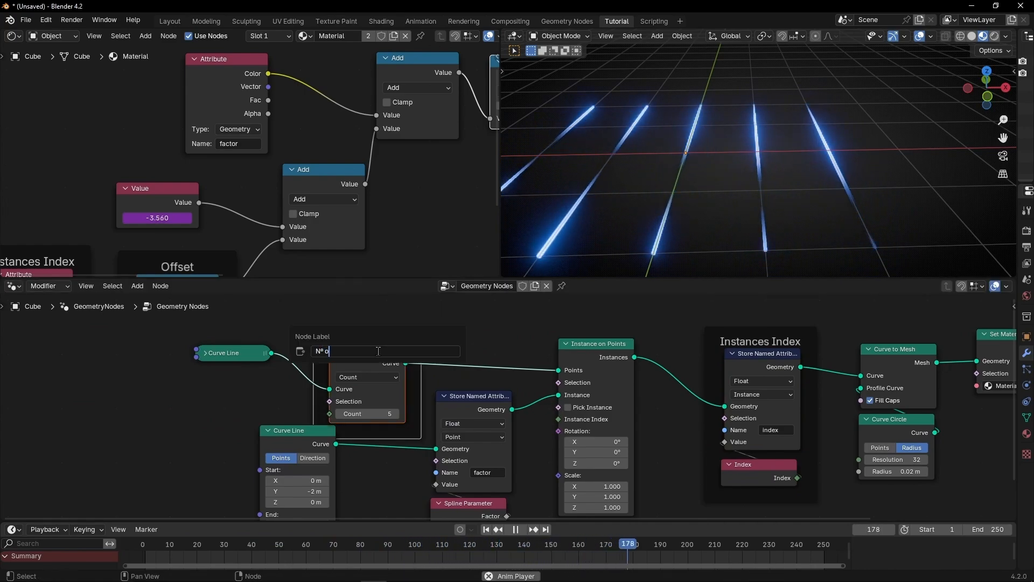
pyautogui.press('Return')
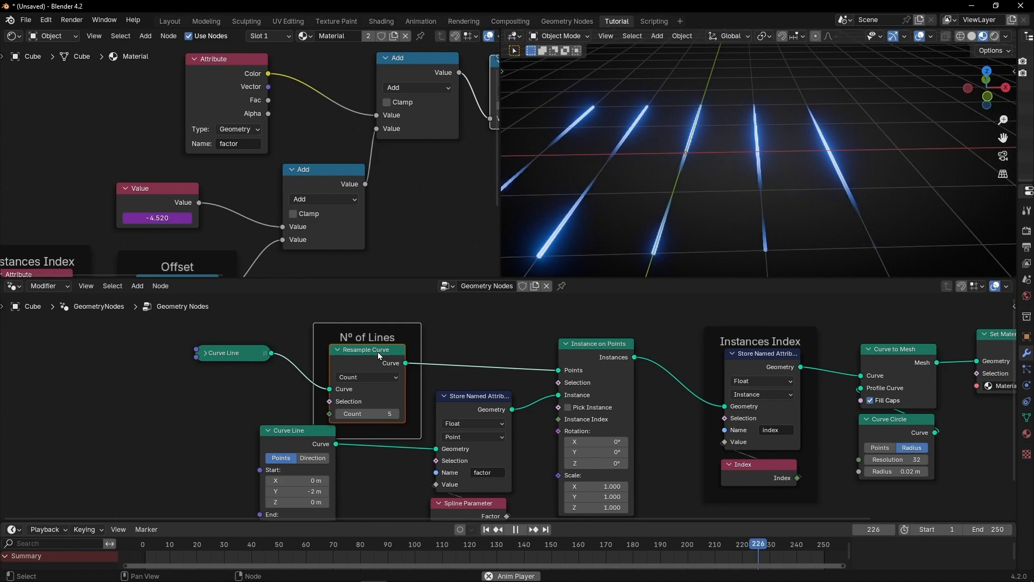
# Nudge the Nº of Lines frame upward, set the Resample Curve count to 20, and view the lines from another angle.
pyautogui.moveTo(366, 414); pyautogui.dragTo(426, 413)
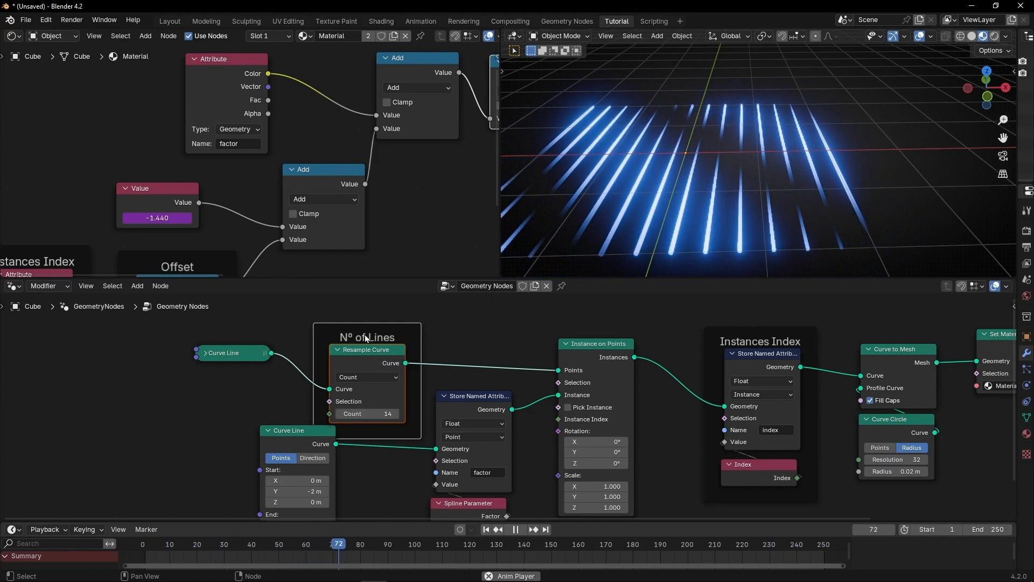
pyautogui.moveTo(368, 325); pyautogui.dragTo(370, 312)
pyautogui.click(376, 400)
pyautogui.write('20')
pyautogui.press('Return')
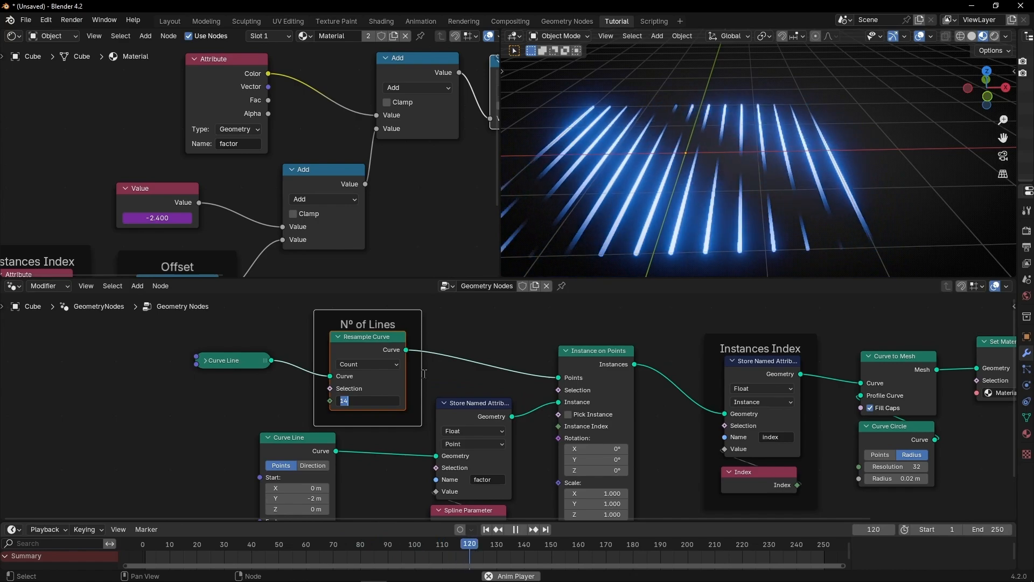
pyautogui.scroll(-2, 425, 374)
pyautogui.moveTo(716, 215); pyautogui.dragTo(632, 127, button='middle')
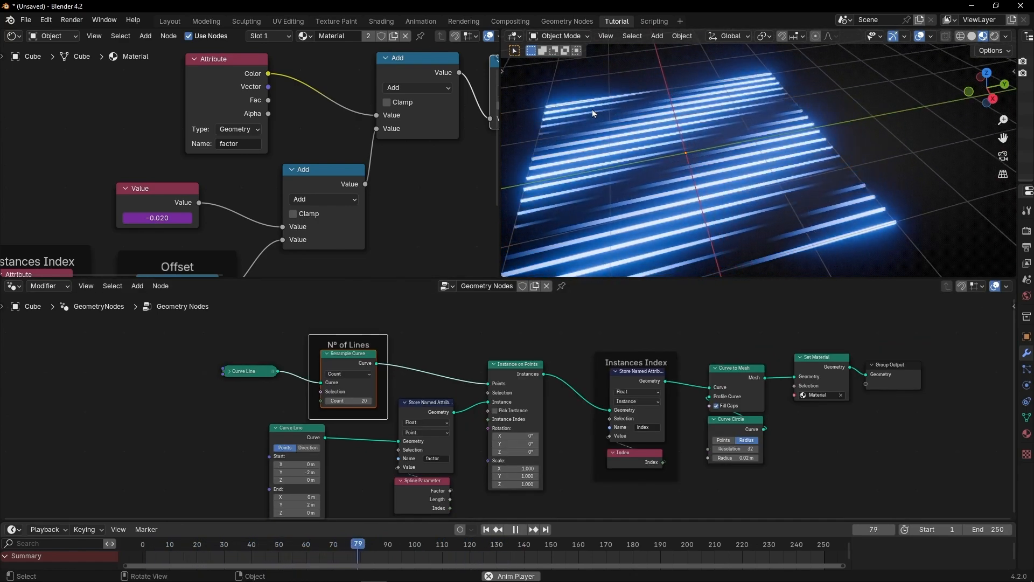
# Pause the playback, raise the Offset Multiply value to 0.520, and replay the animation from a new angle.
pyautogui.scroll(-3, 424, 133)
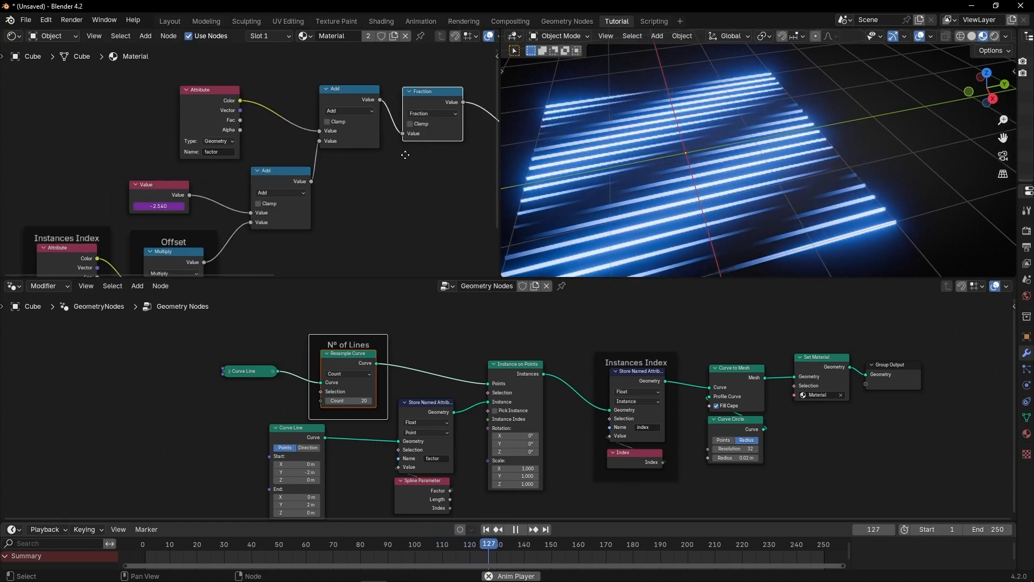
pyautogui.moveTo(435, 121); pyautogui.dragTo(311, 140, button='middle')
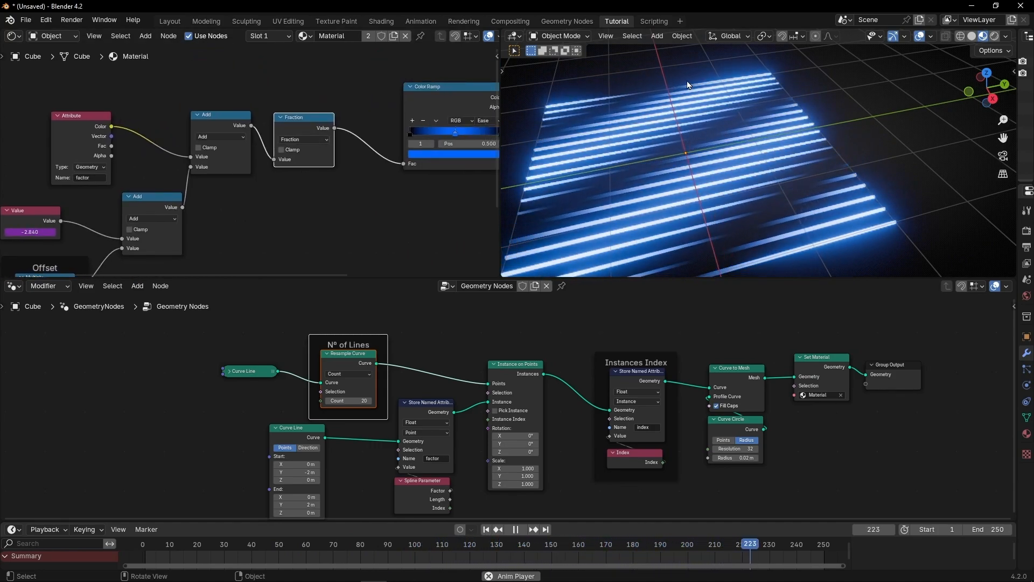
pyautogui.scroll(2, 242, 209)
pyautogui.moveTo(242, 209); pyautogui.dragTo(417, 96, button='middle')
pyautogui.press('space')
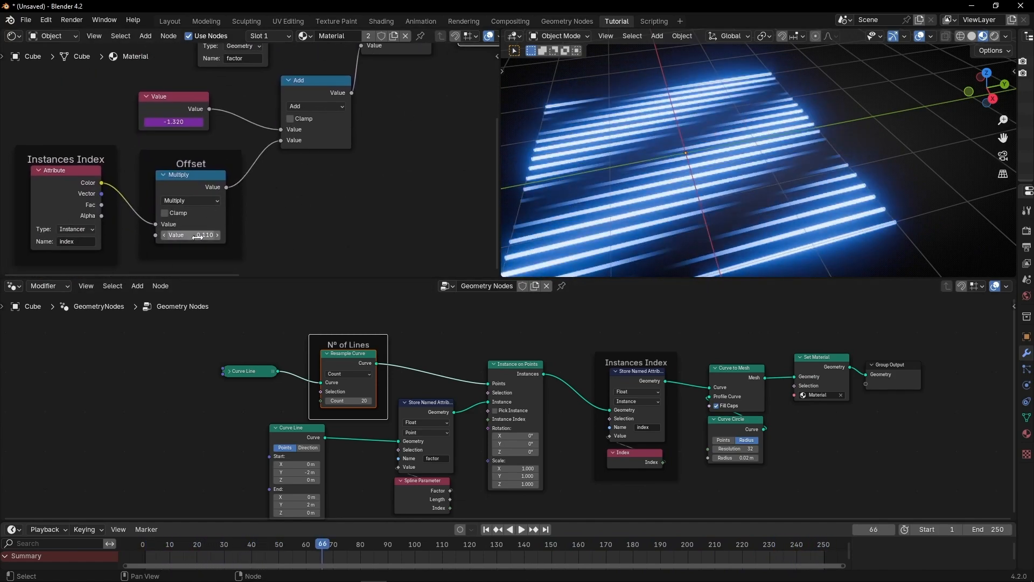
pyautogui.keyDown('shift'); pyautogui.moveTo(198, 237); pyautogui.dragTo(271, 237); pyautogui.keyUp('shift')
pyautogui.press('space')
pyautogui.moveTo(620, 216); pyautogui.dragTo(735, 185, button='middle')
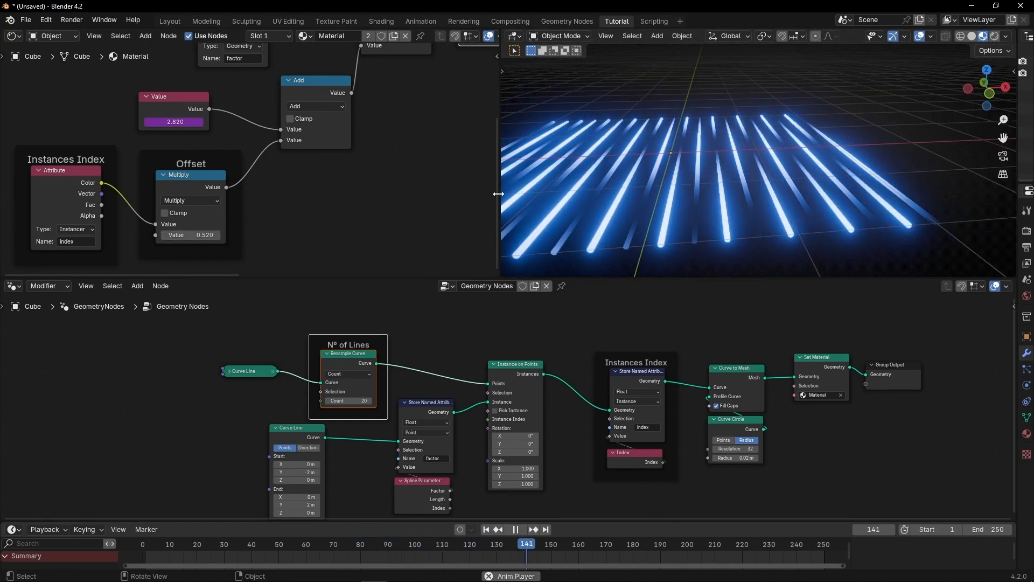
# Widen the 3D viewport, view the lines lengthwise, and hide the viewport overlays.
pyautogui.moveTo(498, 194); pyautogui.dragTo(384, 194)
pyautogui.moveTo(539, 203); pyautogui.dragTo(638, 190, button='middle')
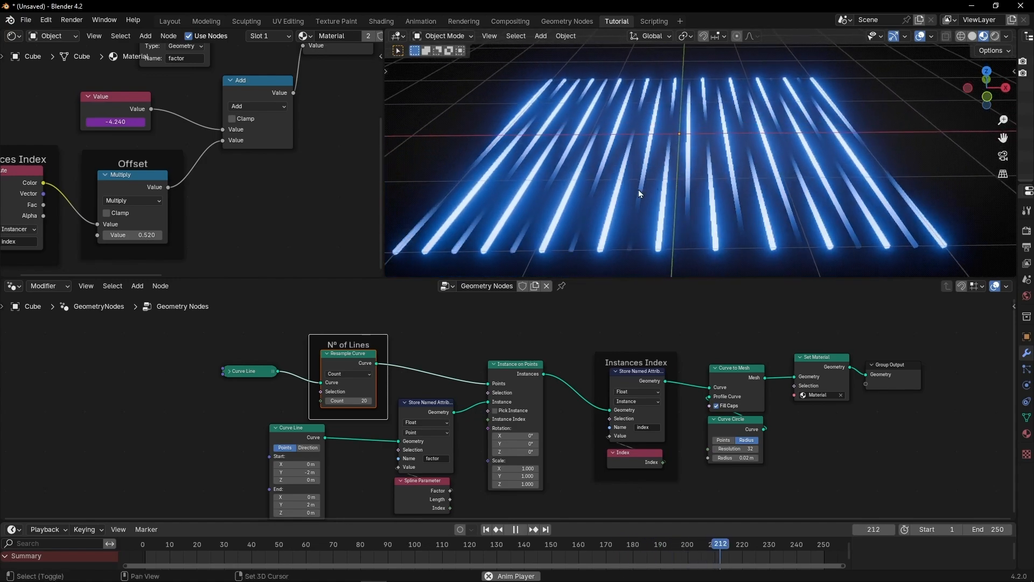
pyautogui.click(919, 36)
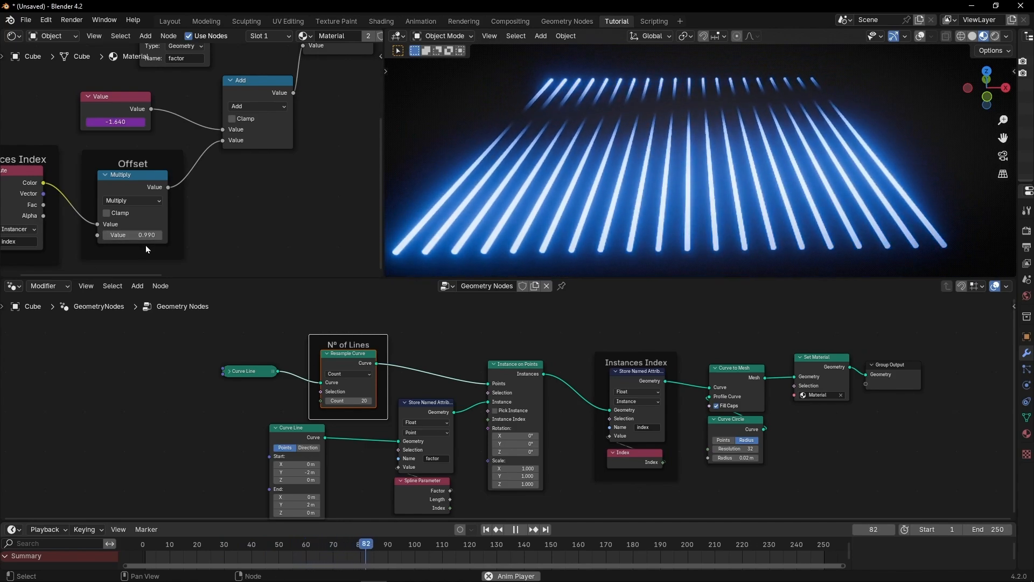
# Try an Offset Multiply value of 1.050, then set it to exactly 1.
pyautogui.moveTo(147, 235); pyautogui.dragTo(153, 235)
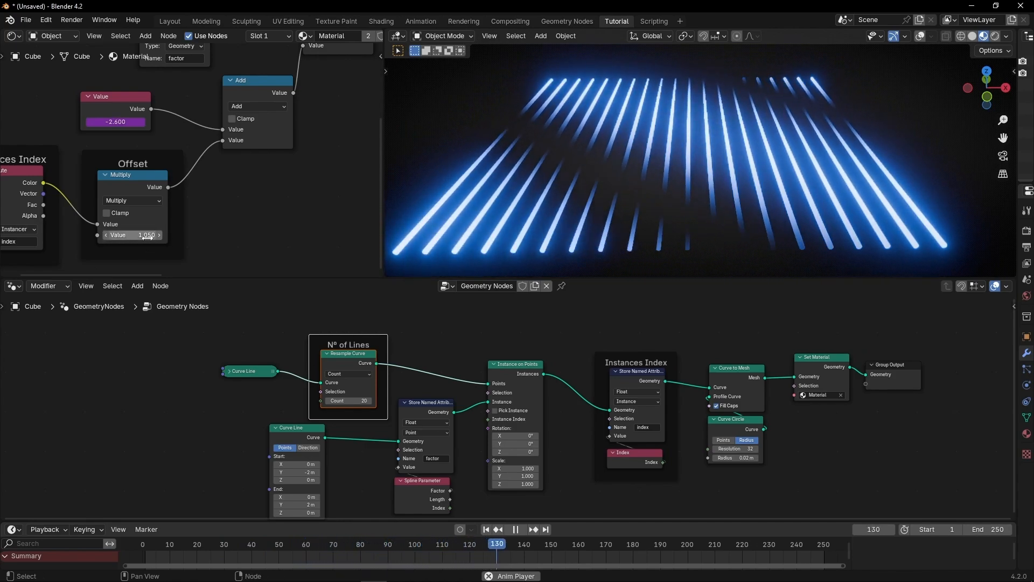
pyautogui.click(147, 236)
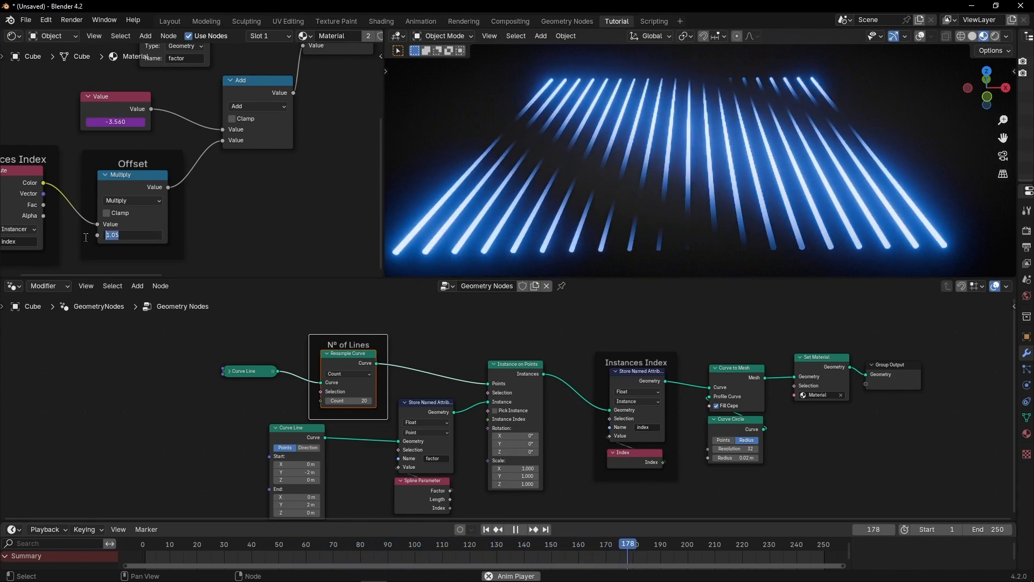
pyautogui.write('1')
pyautogui.press('Return')
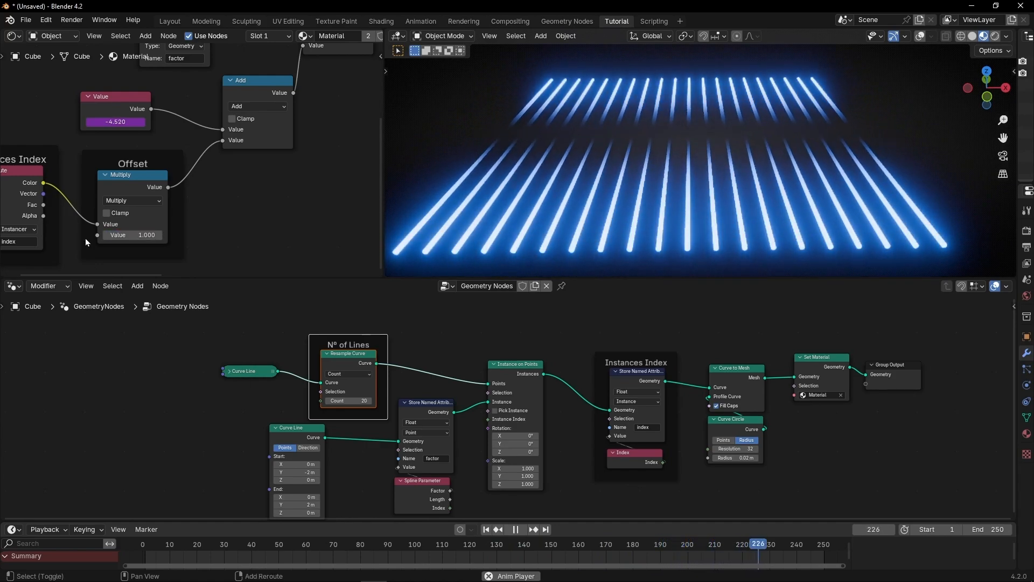
# Try raising the Offset Multiply value to 1.98, then set it back to 1.
pyautogui.moveTo(135, 235); pyautogui.dragTo(240, 236)
pyautogui.click(128, 234)
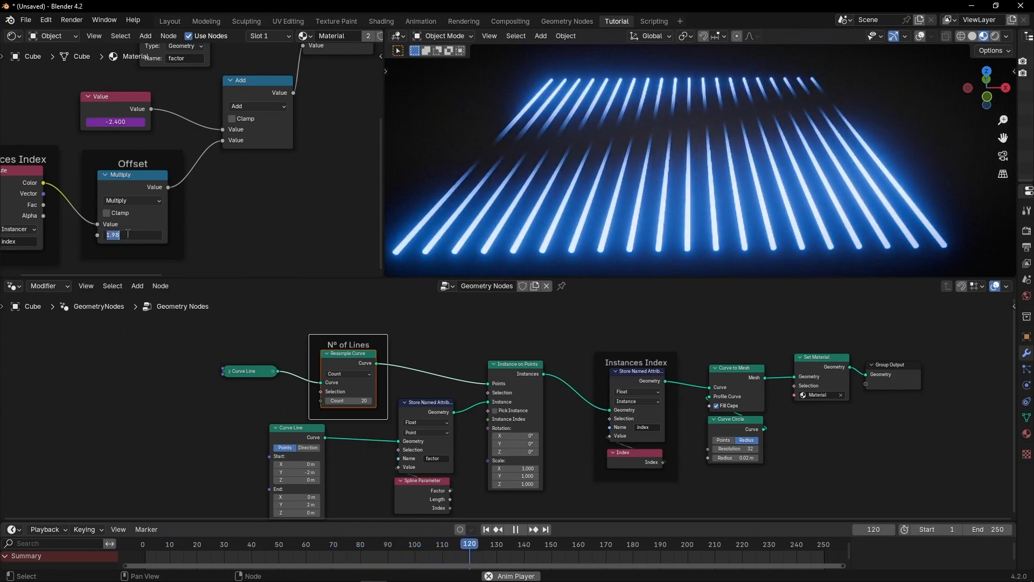
pyautogui.write('1')
pyautogui.press('Return')
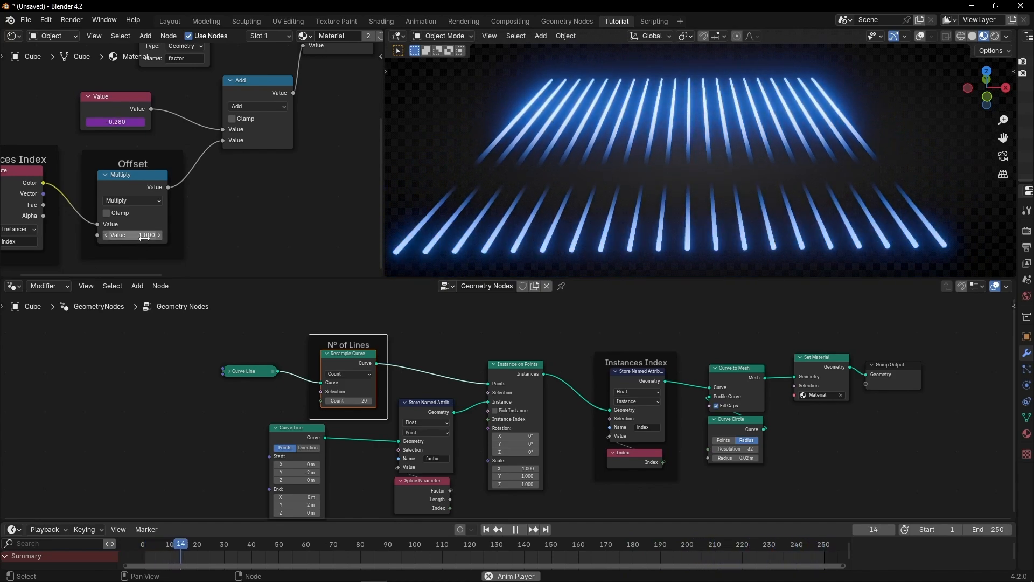
# Try higher Offset Multiply values during playback and set the value to 2.
pyautogui.moveTo(143, 235); pyautogui.dragTo(208, 235)
pyautogui.click(144, 233)
pyautogui.write('2')
pyautogui.press('Return')
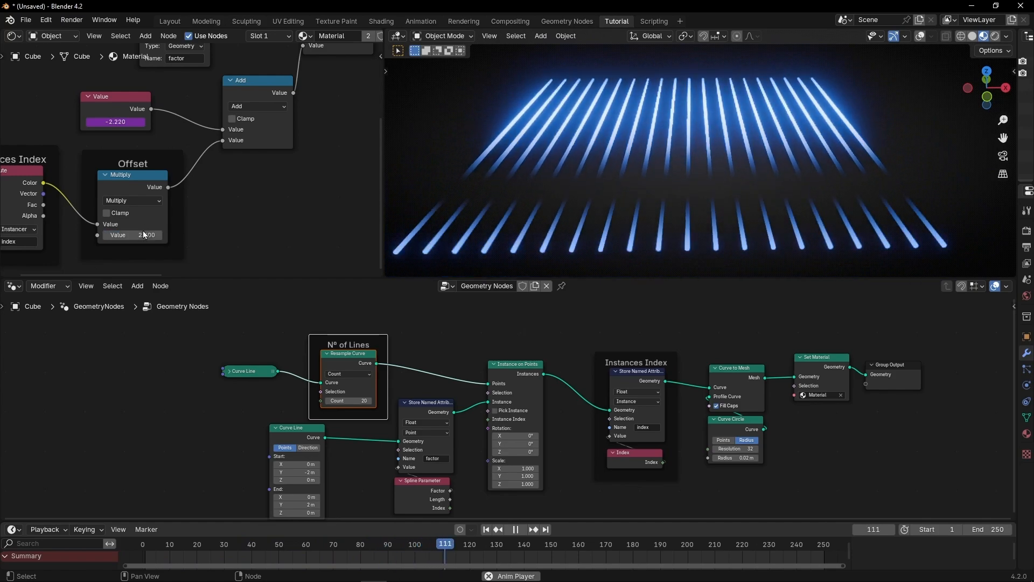
# Set the Offset Multiply value to 3.
pyautogui.click(144, 235)
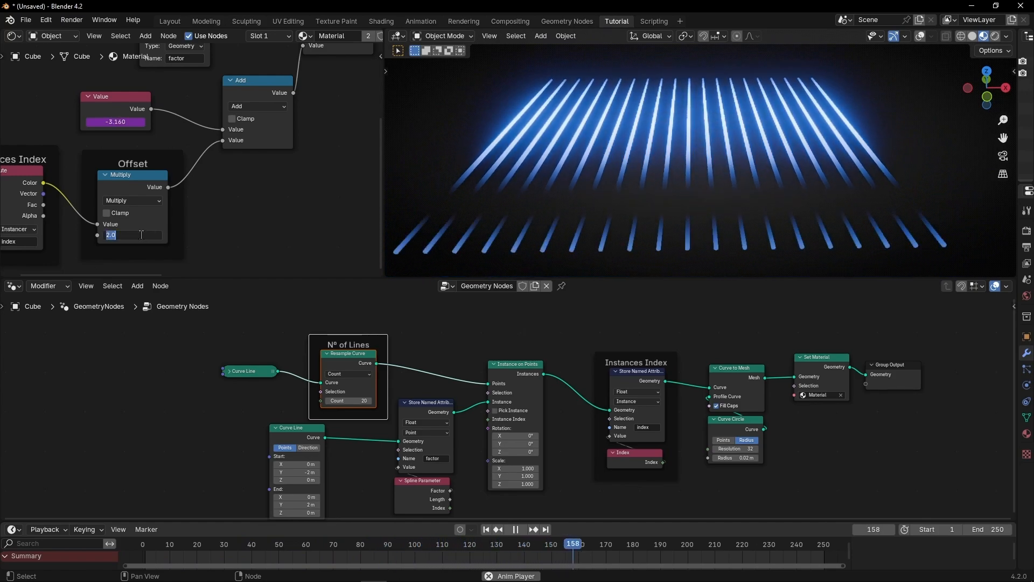
pyautogui.write('3')
pyautogui.press('Return')
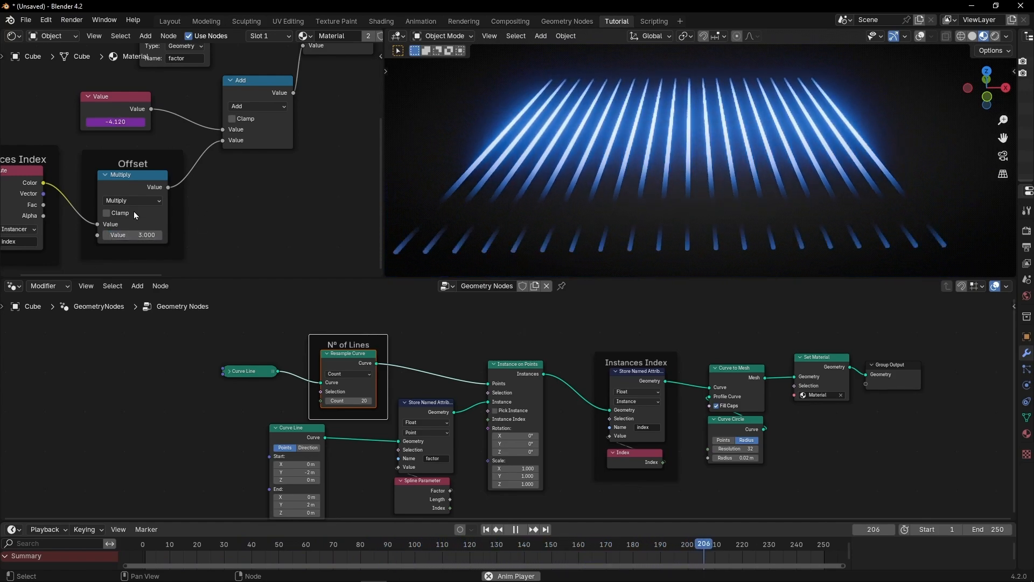
# Lower the Offset Multiply value to -0.080, then stop playback and return to the first frame.
pyautogui.moveTo(158, 235); pyautogui.dragTo(63, 234)
pyautogui.press('space')
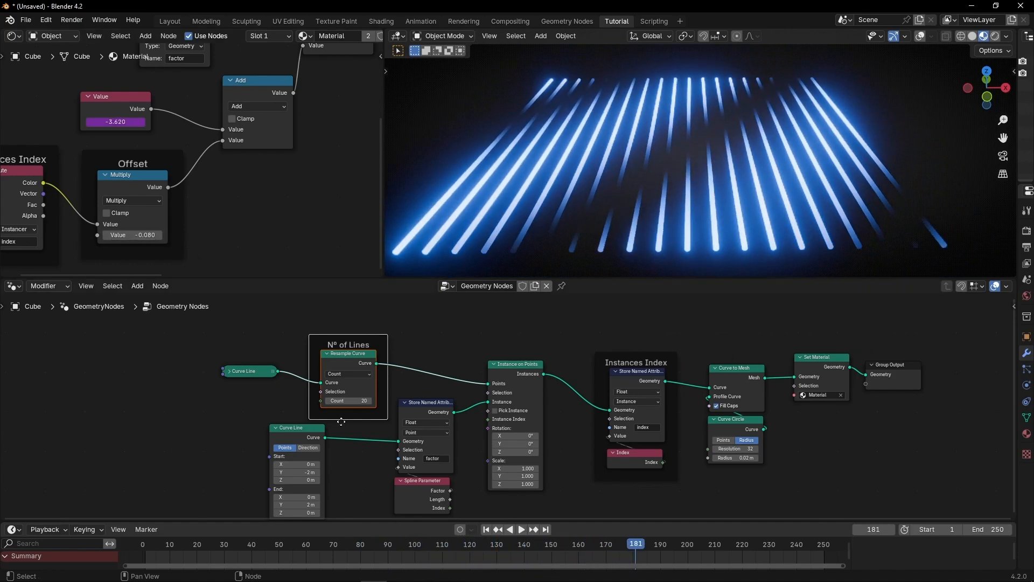
pyautogui.click(485, 529)
# Set the Resample Curve count to 5 and the Offset Multiply value to -0.220, then play the animation.
pyautogui.write('5')
pyautogui.press('Return')
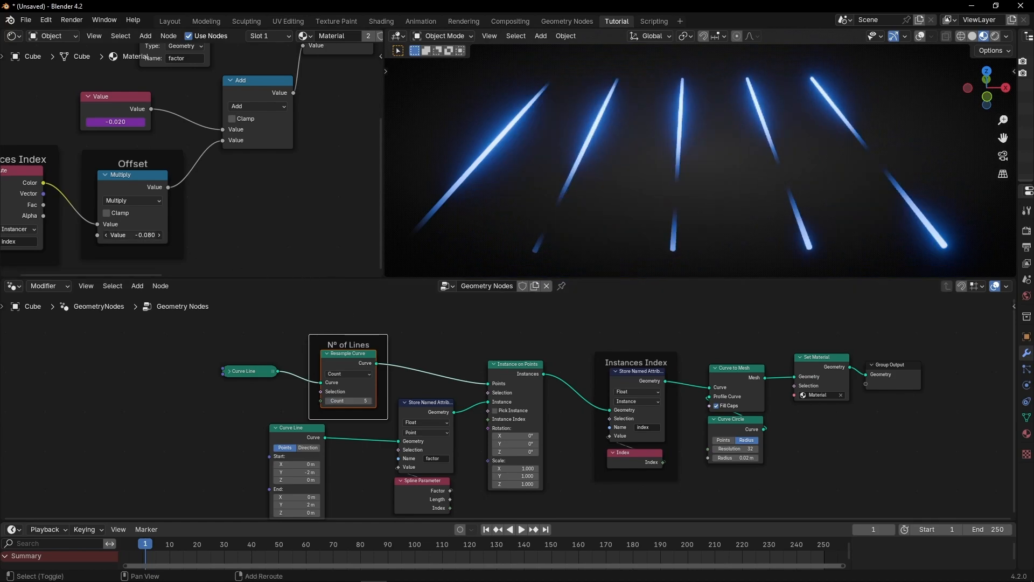
pyautogui.moveTo(132, 235); pyautogui.dragTo(125, 235)
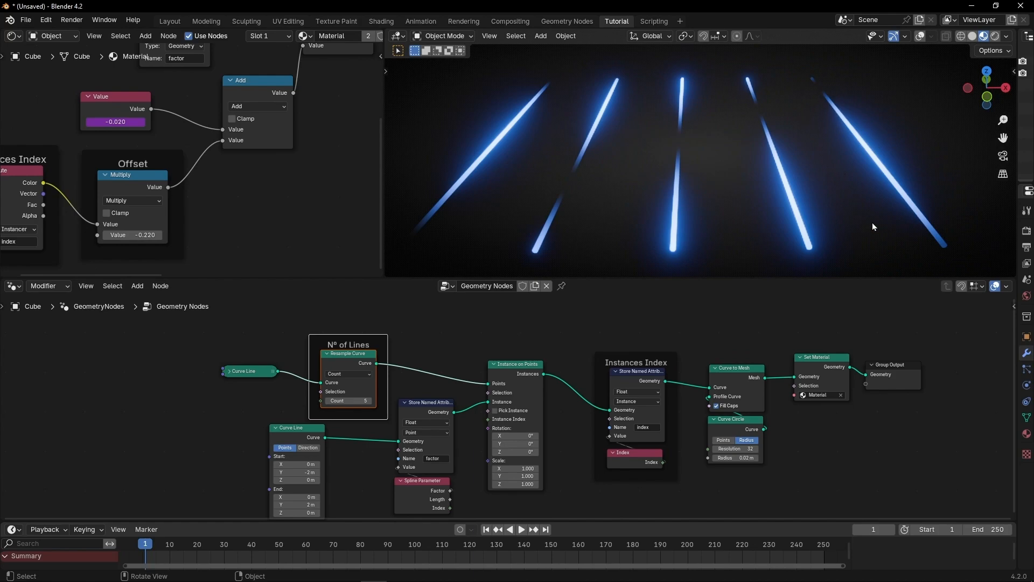
pyautogui.press('space')
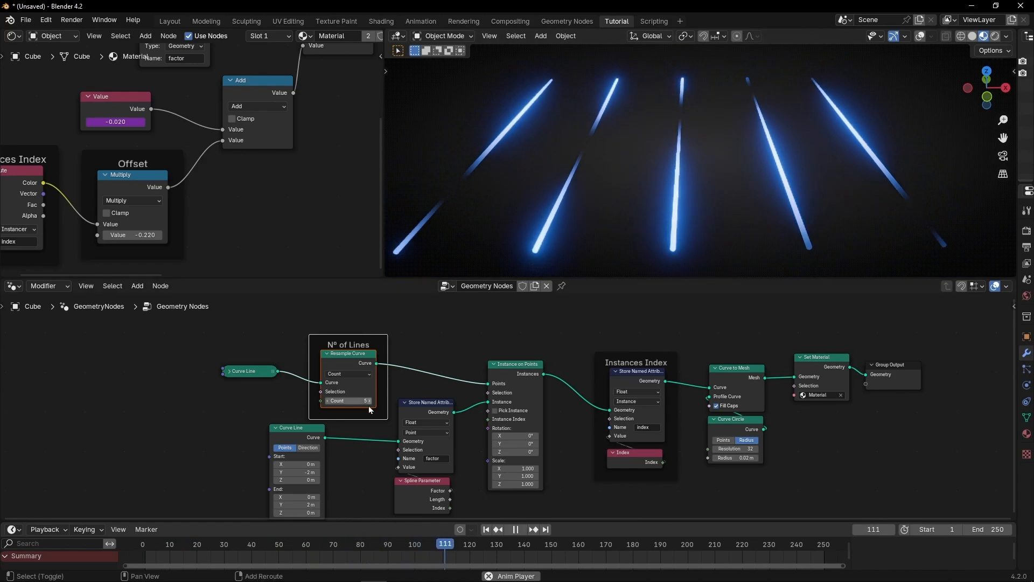
# Raise the Resample Curve count to 19 and stop playback.
pyautogui.keyDown('shift'); pyautogui.moveTo(366, 401); pyautogui.dragTo(411, 392); pyautogui.keyUp('shift')
pyautogui.press('space')
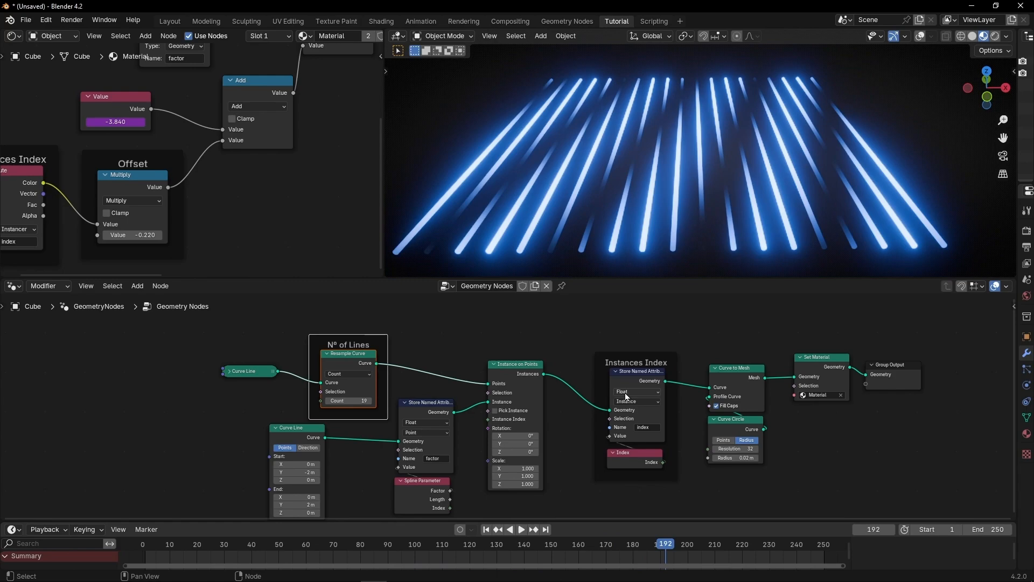
# Change the operation of the material's Fraction math node to Floored Modulo.
pyautogui.keyDown('ctrl'); pyautogui.moveTo(625, 394); pyautogui.dragTo(515, 411, button='middle'); pyautogui.keyUp('ctrl')
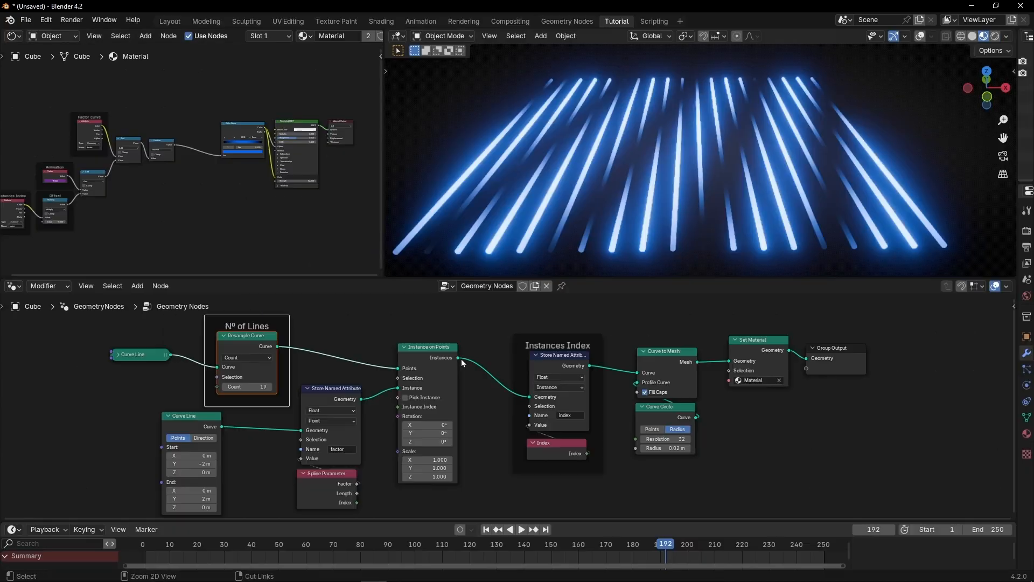
pyautogui.scroll(8, 200, 201)
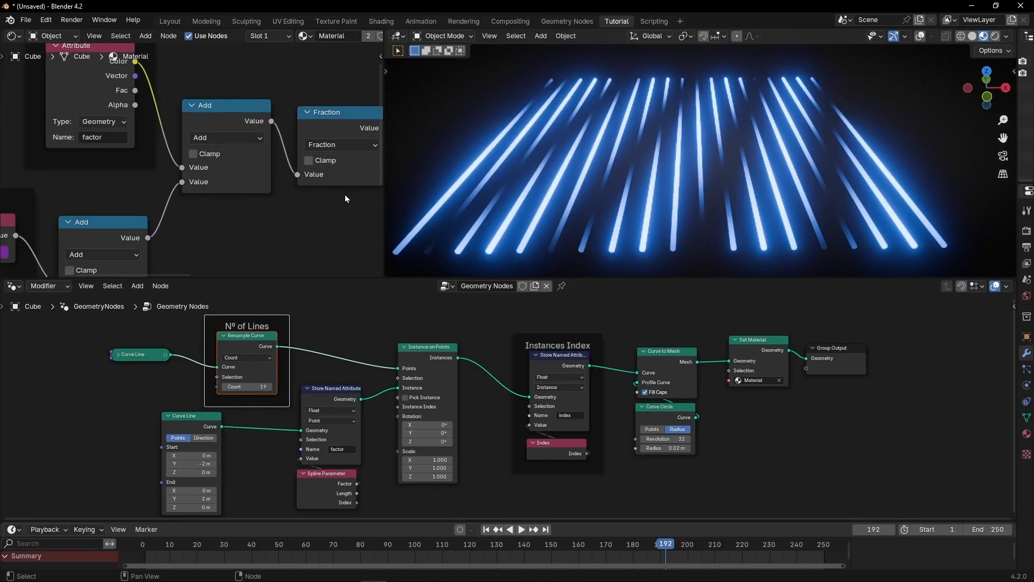
pyautogui.moveTo(345, 194); pyautogui.dragTo(167, 230, button='middle')
pyautogui.click(264, 163)
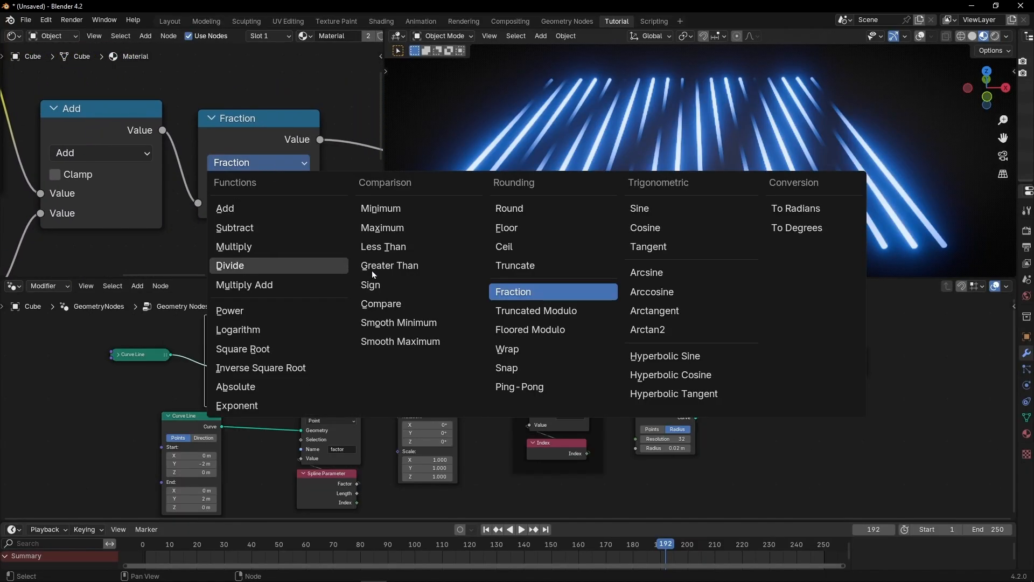
pyautogui.click(525, 331)
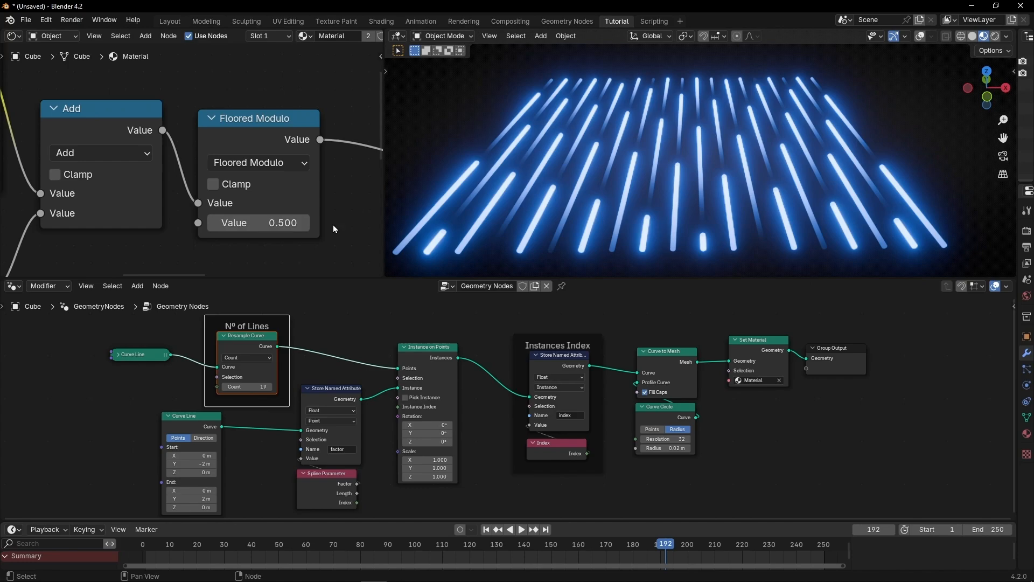
# Try a Floored Modulo value of 1.55, then set it to 1.
pyautogui.moveTo(258, 223); pyautogui.dragTo(315, 223)
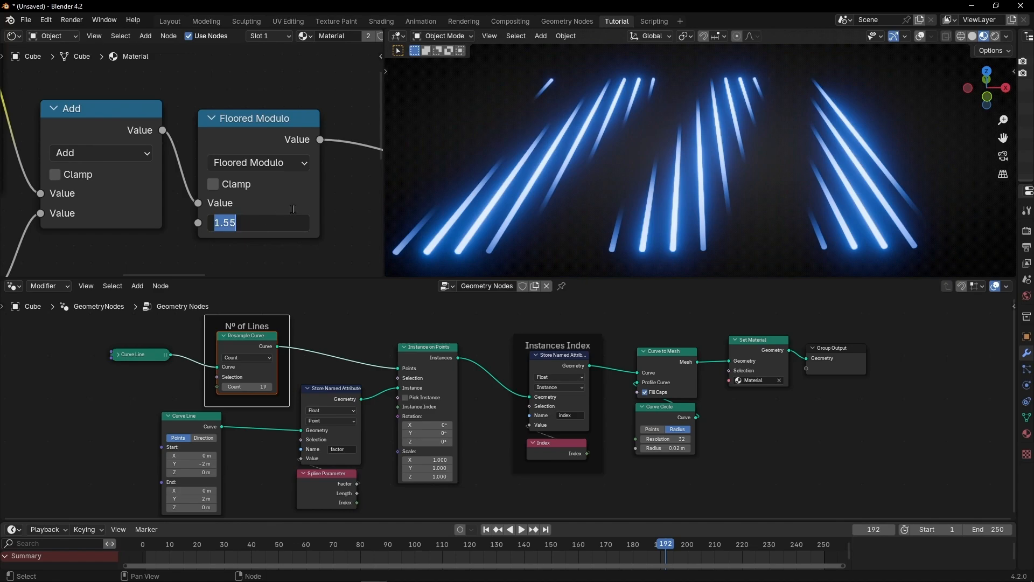
pyautogui.press('Return')
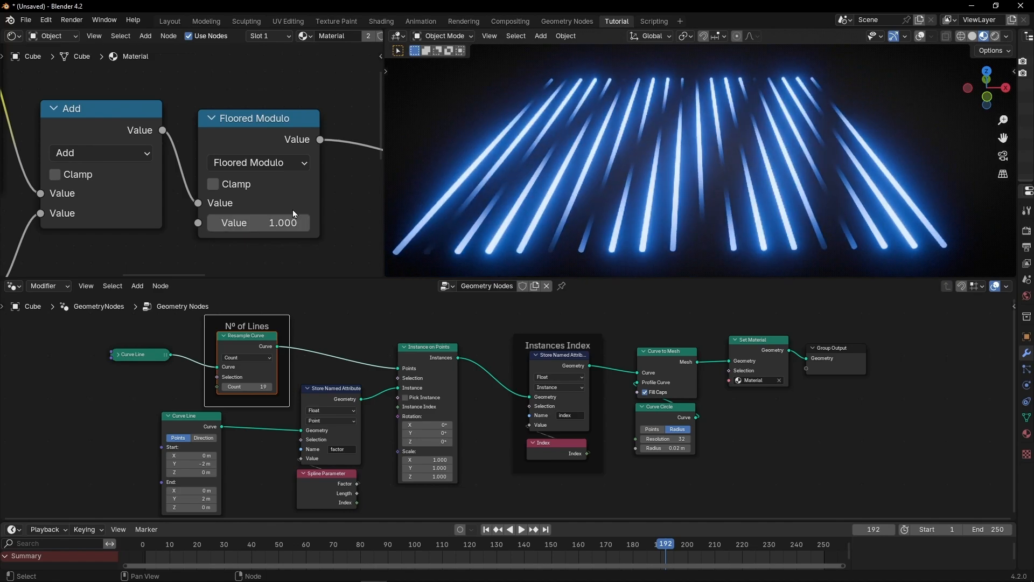
# Set the Resample Curve count to 5 and preview the animation briefly.
pyautogui.click(264, 383)
pyautogui.write('5')
pyautogui.press('Return')
pyautogui.press('space')
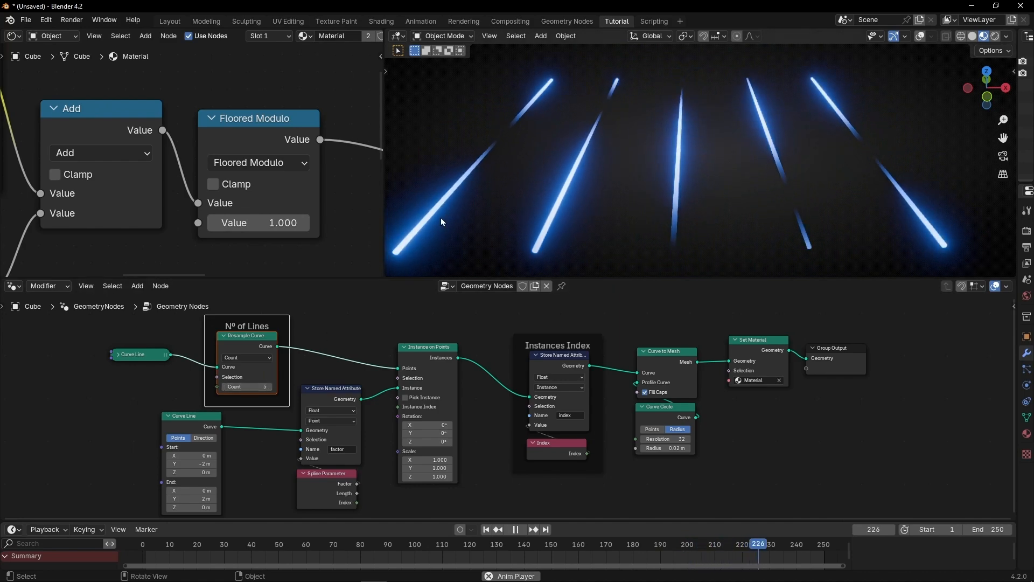
pyautogui.press('space')
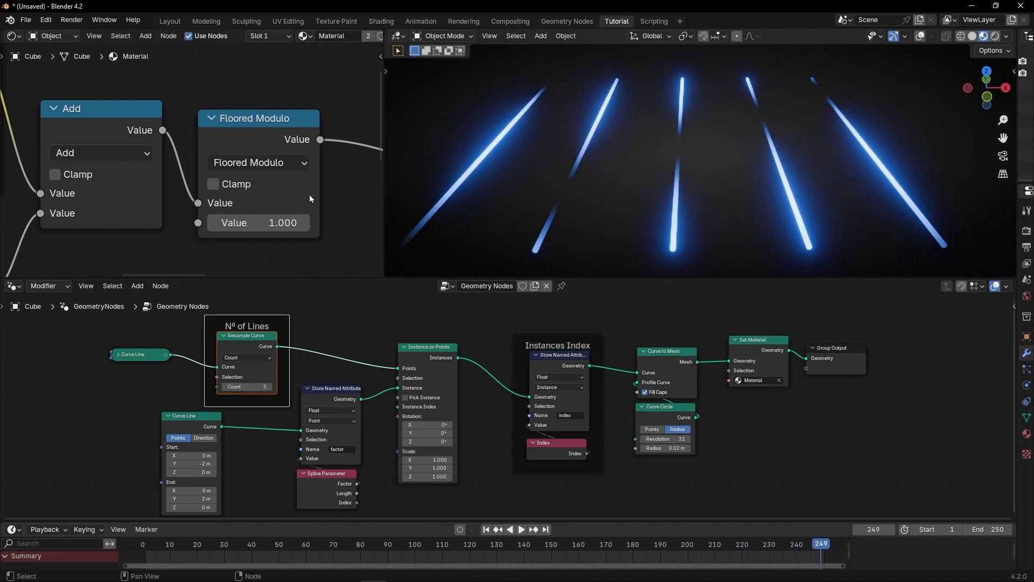
# Set the Floored Modulo value to 2, then raise it to 3 during playback.
pyautogui.press('Return')
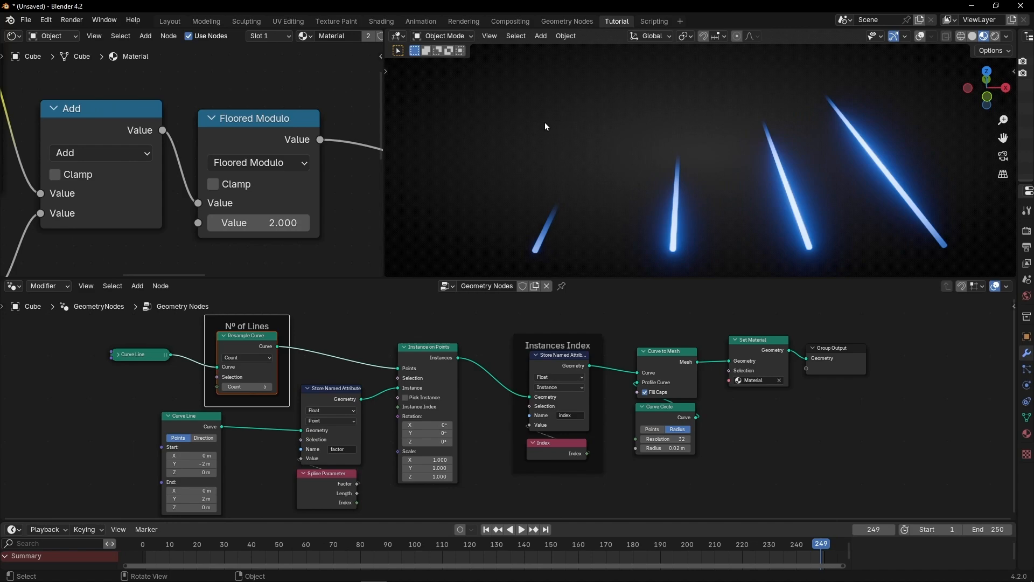
pyautogui.press('space')
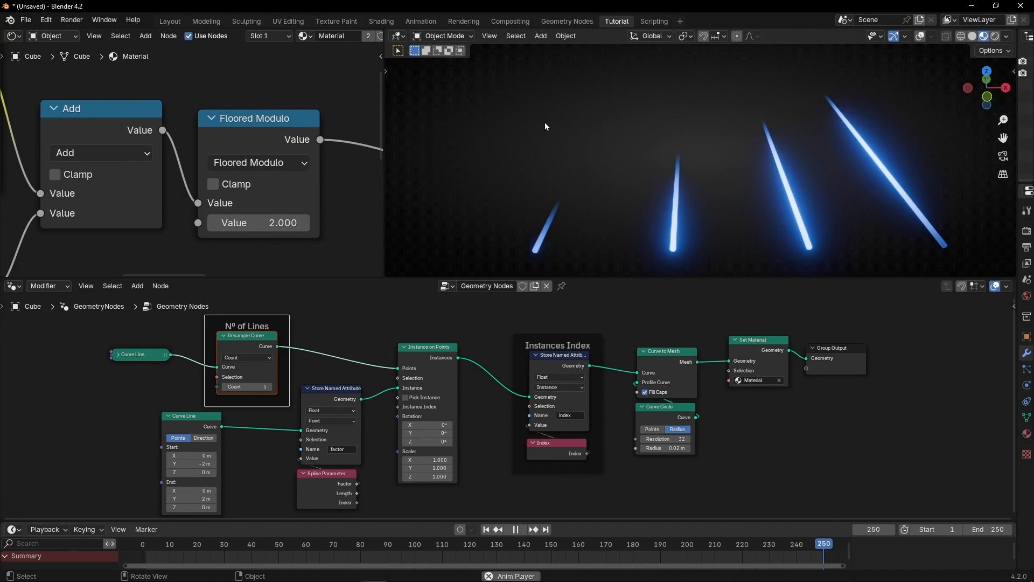
pyautogui.click(288, 220)
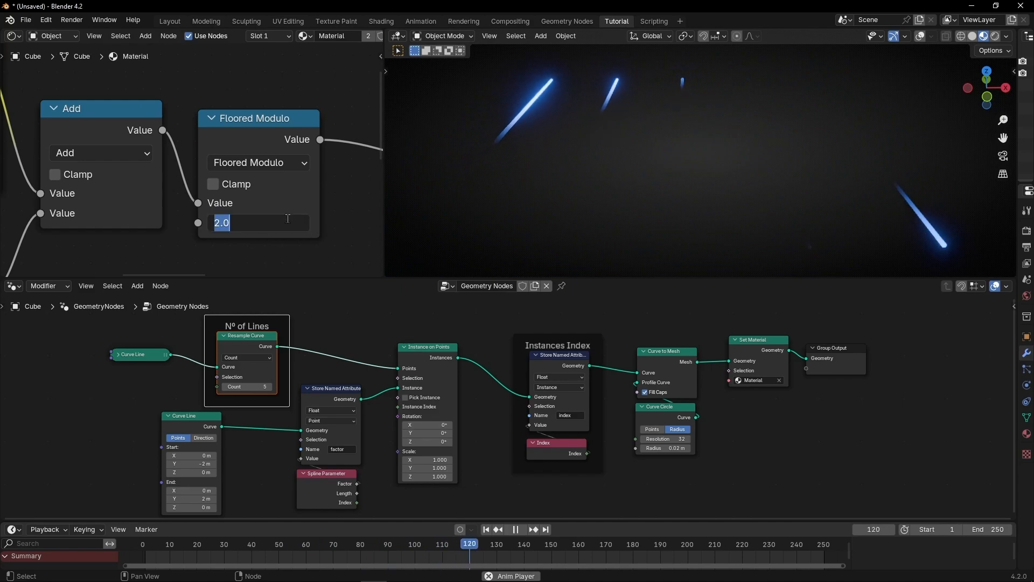
pyautogui.write('3')
pyautogui.press('Return')
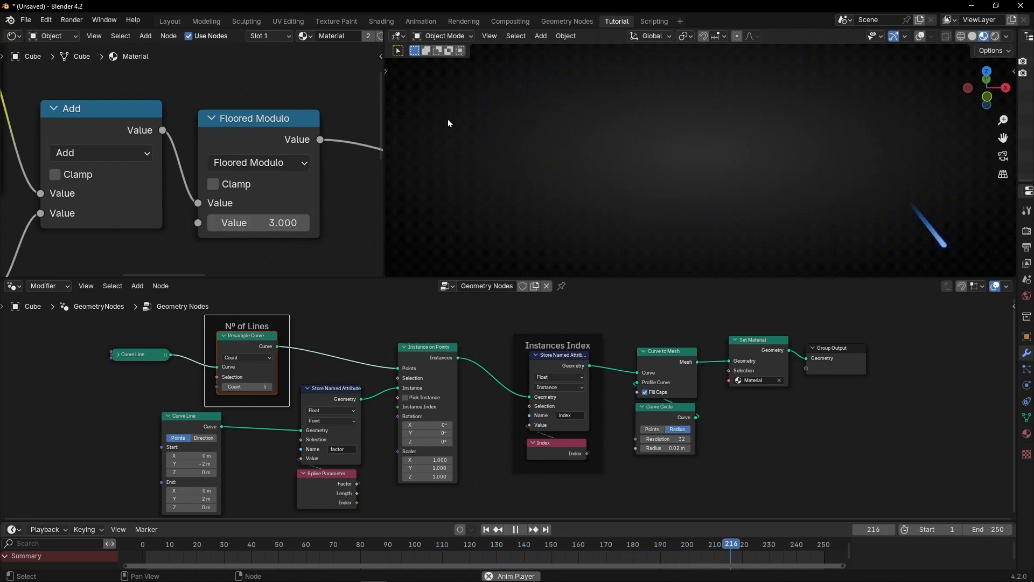
# Set the Offset Multiply value to 0.2.
pyautogui.scroll(-2, 215, 259)
pyautogui.moveTo(189, 255); pyautogui.dragTo(380, 156, button='middle')
pyautogui.moveTo(167, 232); pyautogui.dragTo(280, 163, button='middle')
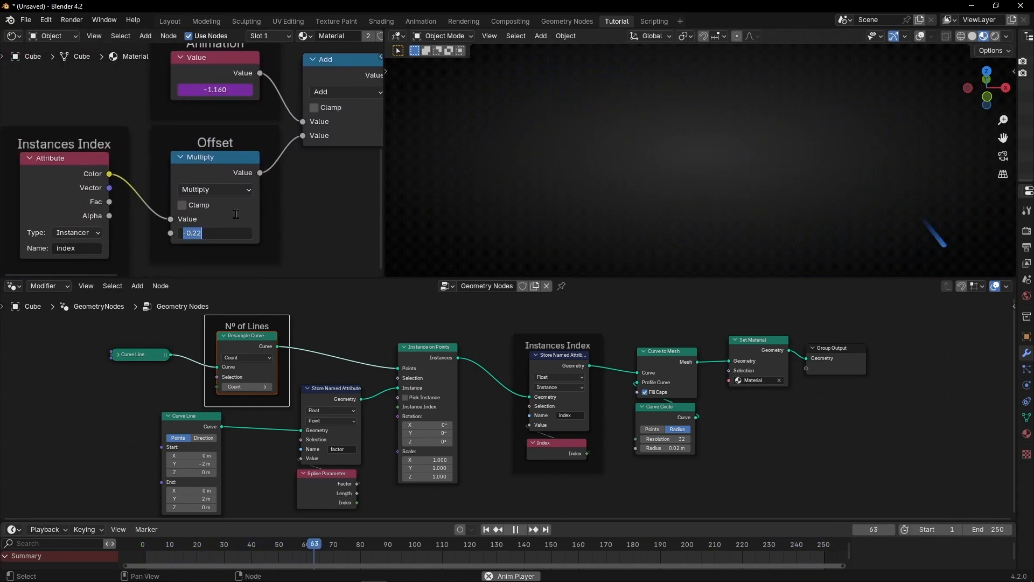
pyautogui.write('0.2')
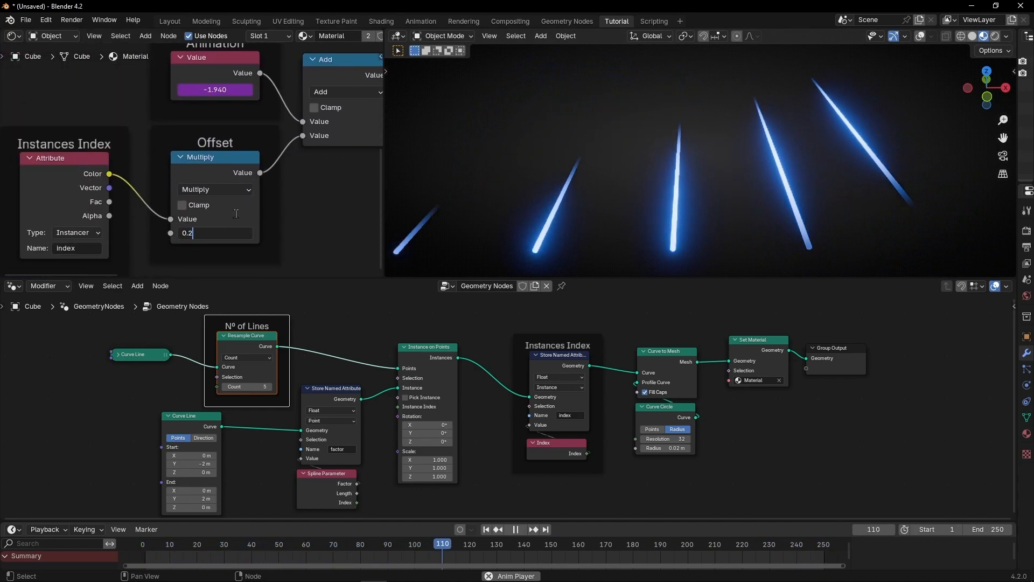
pyautogui.press('Return')
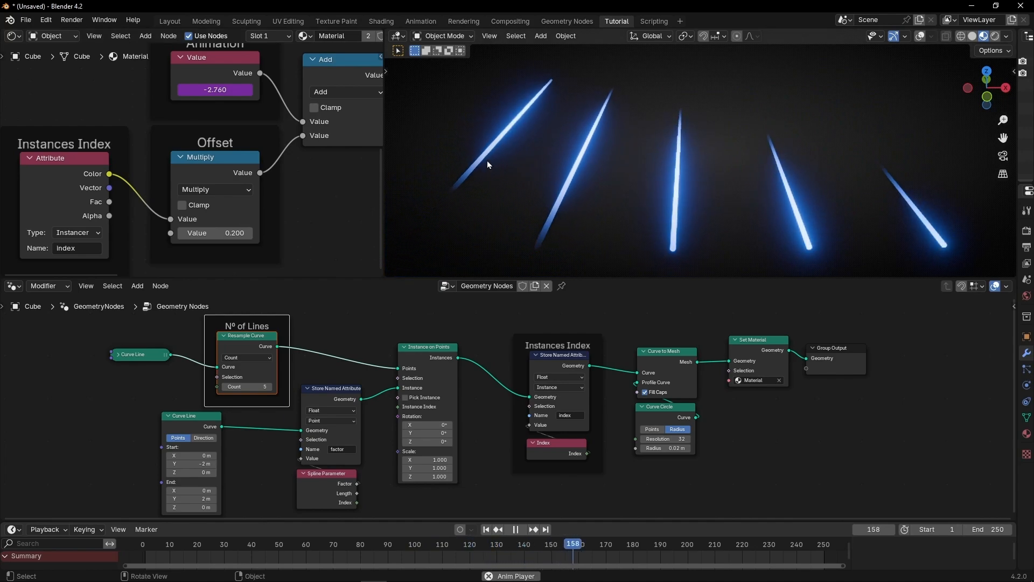
# Stop playback and set the Floored Modulo value to 0.5.
pyautogui.moveTo(348, 165); pyautogui.dragTo(1, 102, button='middle')
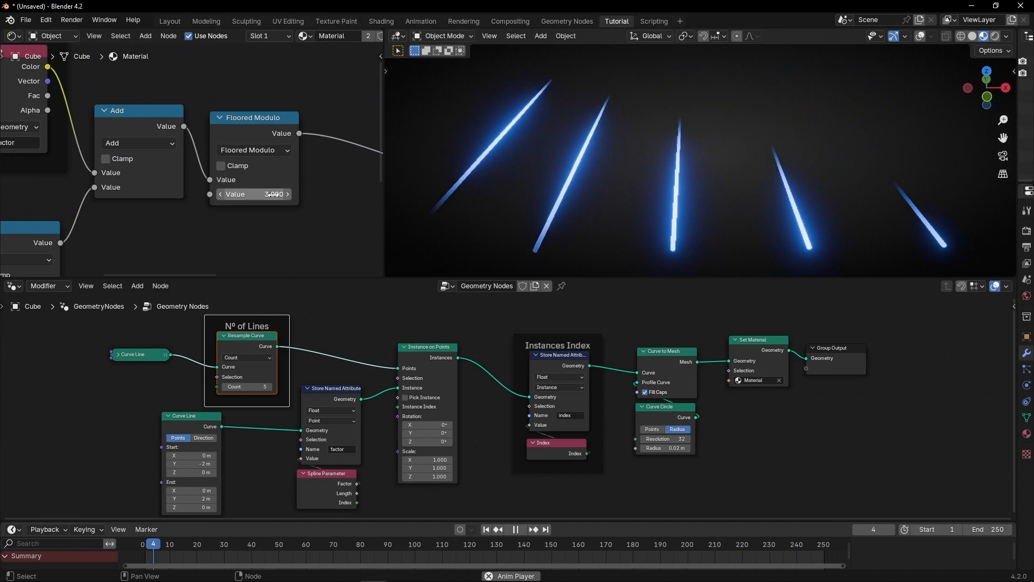
pyautogui.press('space')
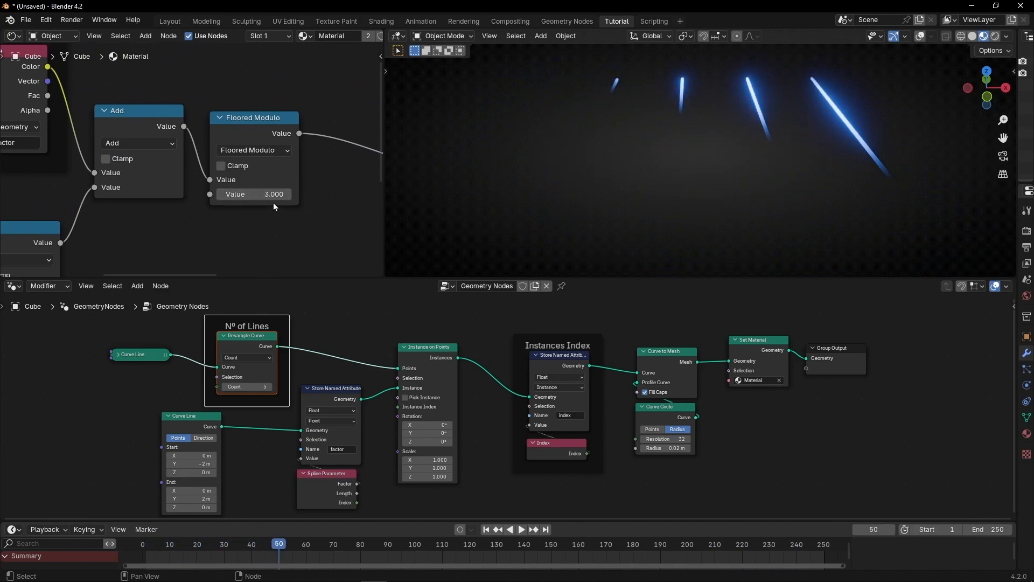
pyautogui.click(287, 195)
pyautogui.write('0.5')
pyautogui.press('Return')
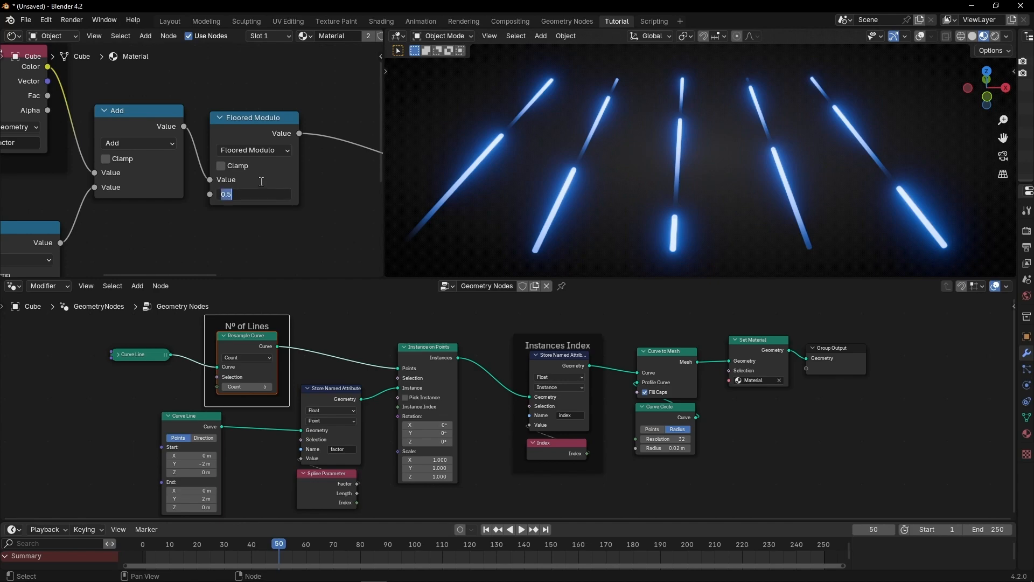
# Try a Floored Modulo value of 1, then undo the change.
pyautogui.write('1')
pyautogui.press('Return')
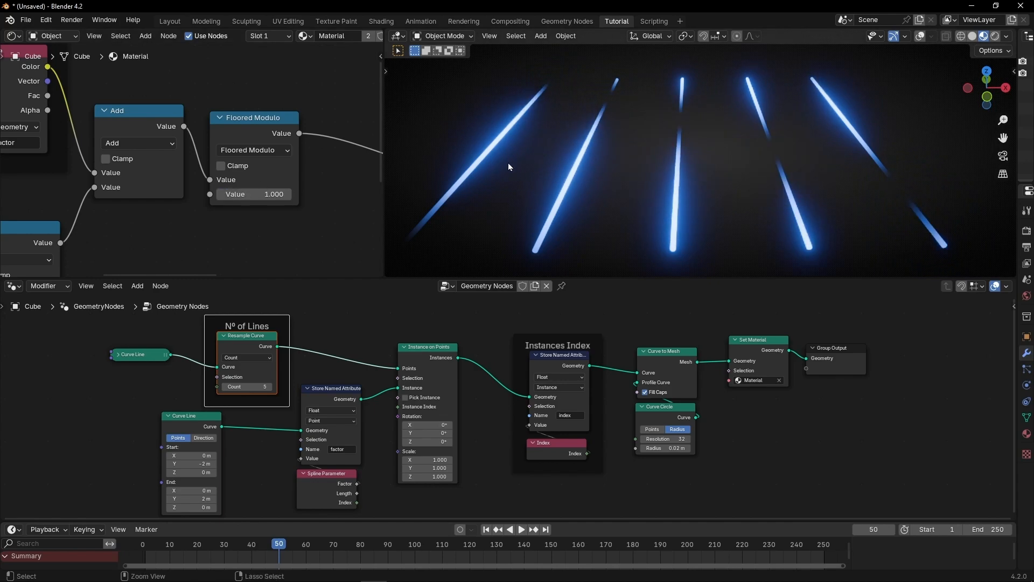
pyautogui.hotkey('ctrl', 'z')
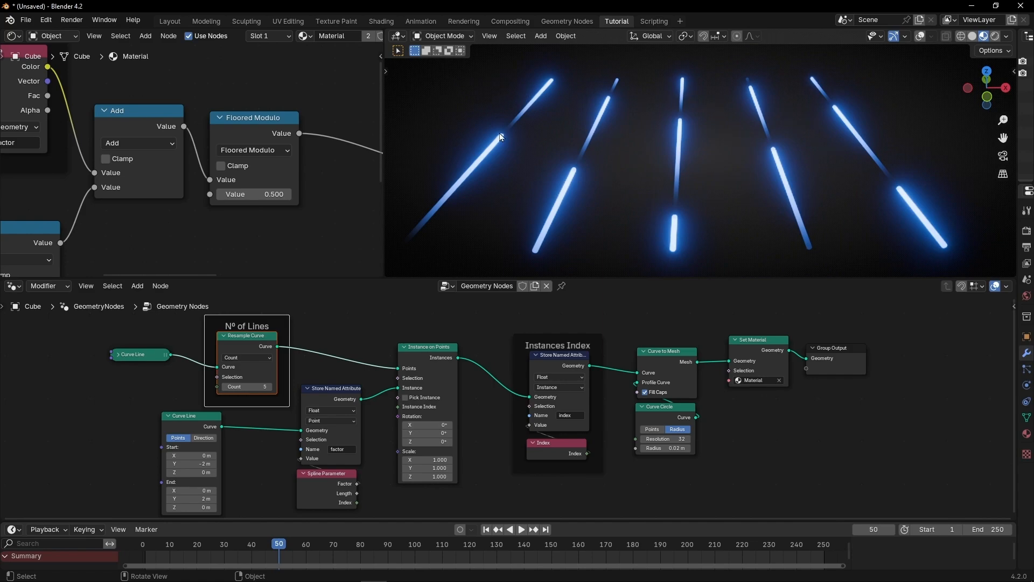
# Show the 3D viewport's tools and overlays, and set the Floored Modulo value back to 1.
pyautogui.press('t')
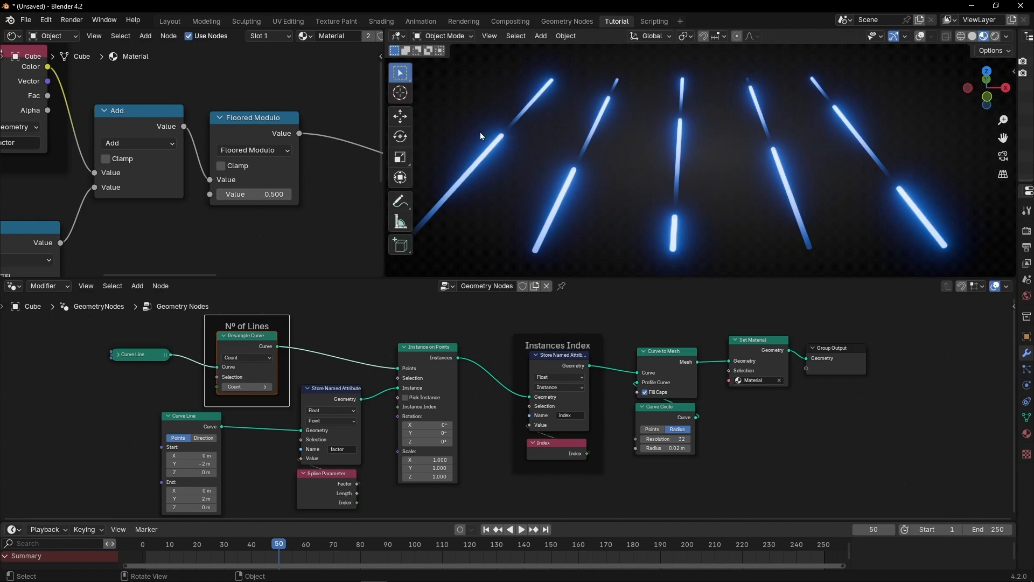
pyautogui.click(920, 36)
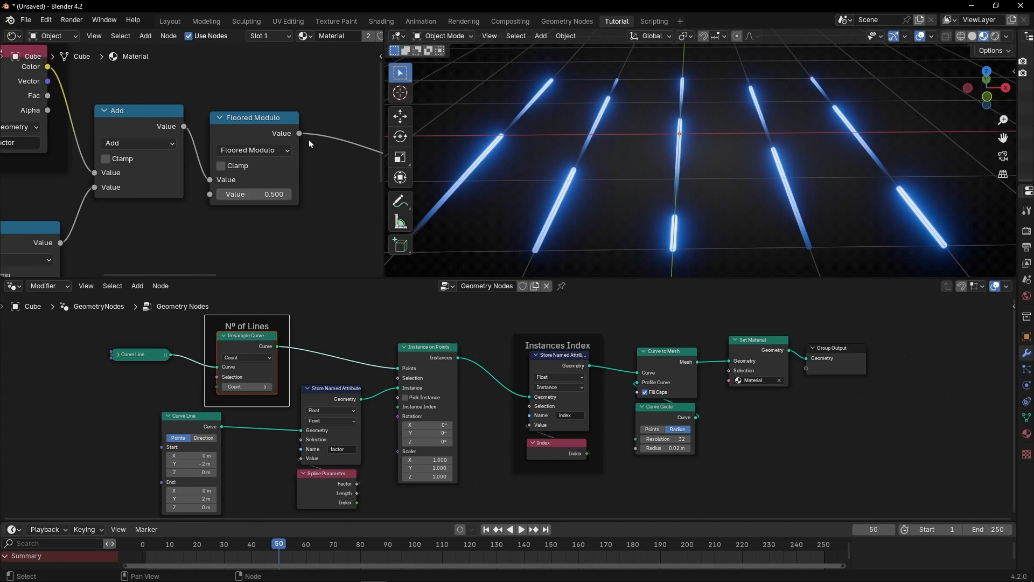
pyautogui.write('1')
pyautogui.press('Return')
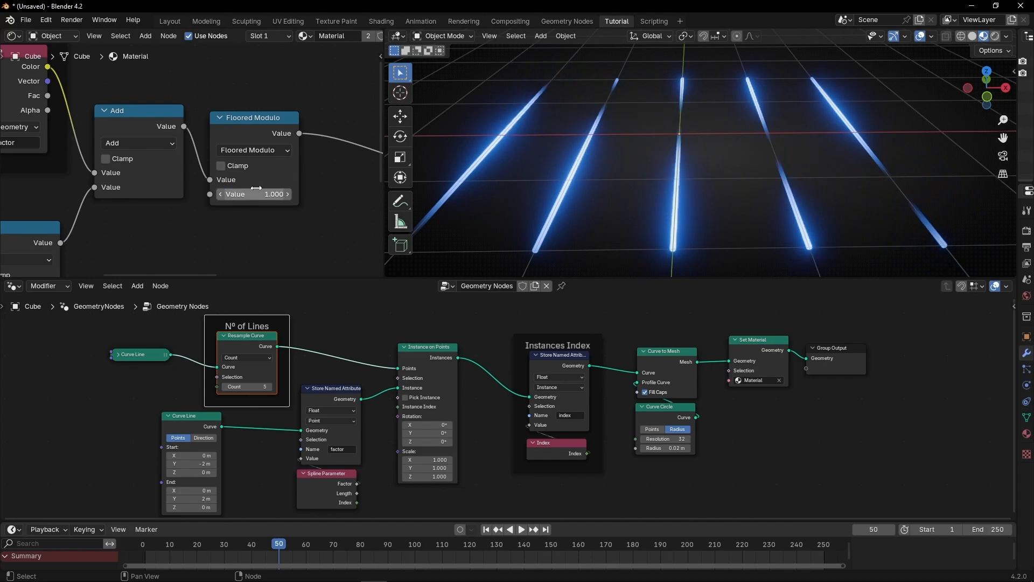
# View the lines from above and annotate a bracket alongside the full length of the leftmost line.
pyautogui.click(986, 71)
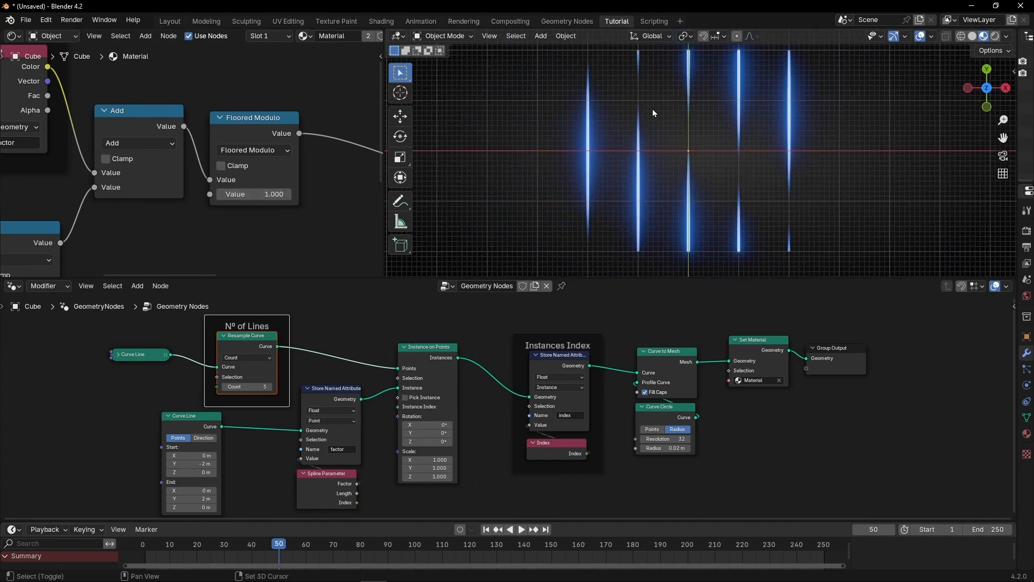
pyautogui.keyDown('shift'); pyautogui.moveTo(654, 110); pyautogui.dragTo(609, 119, button='middle'); pyautogui.keyUp('shift')
pyautogui.click(400, 201)
pyautogui.moveTo(511, 75); pyautogui.dragTo(545, 70)
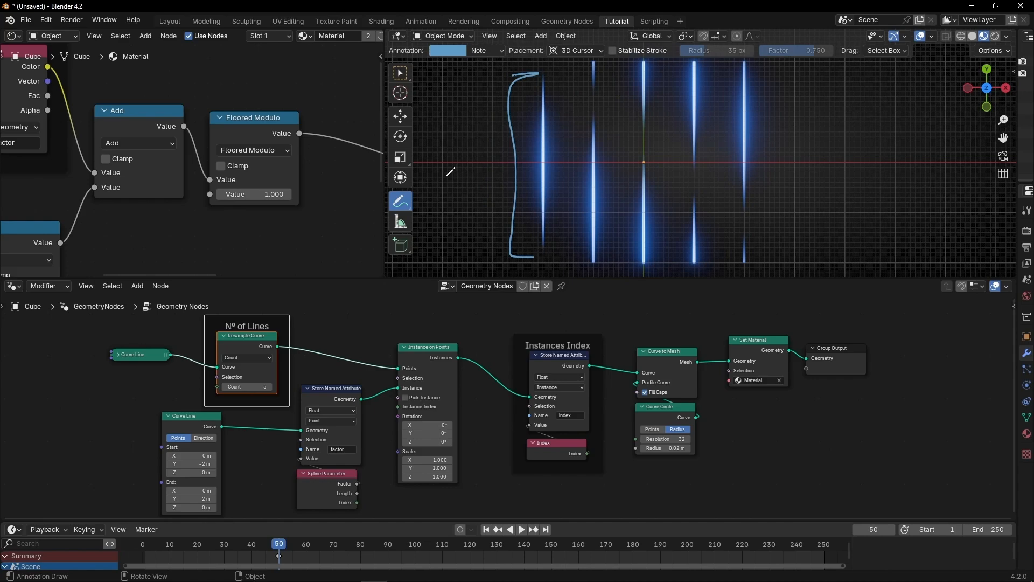
# Set the Floored Modulo value to 0.5 and erase the annotations around the leftmost line.
pyautogui.click(271, 194)
pyautogui.write('0.5')
pyautogui.press('Return')
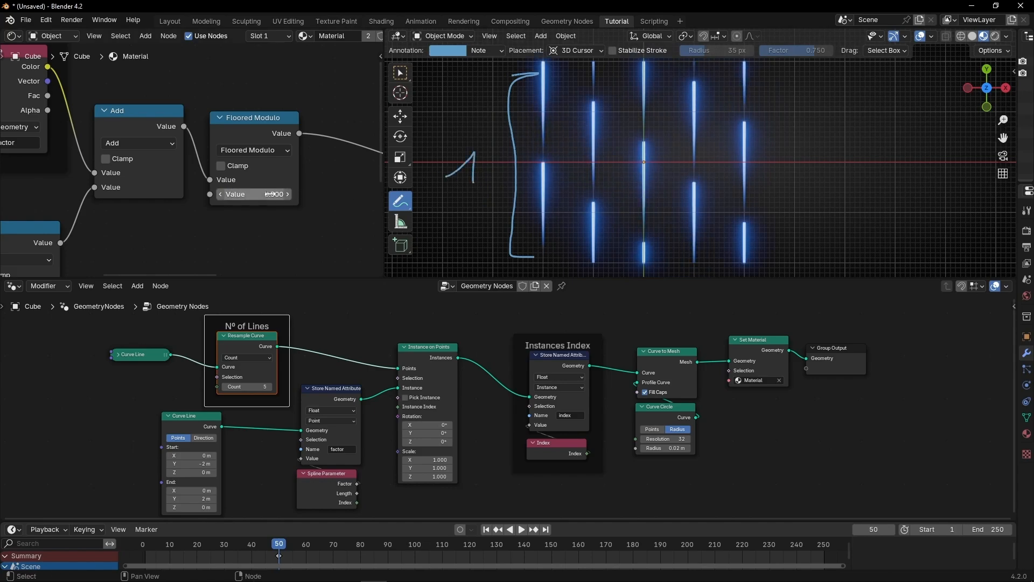
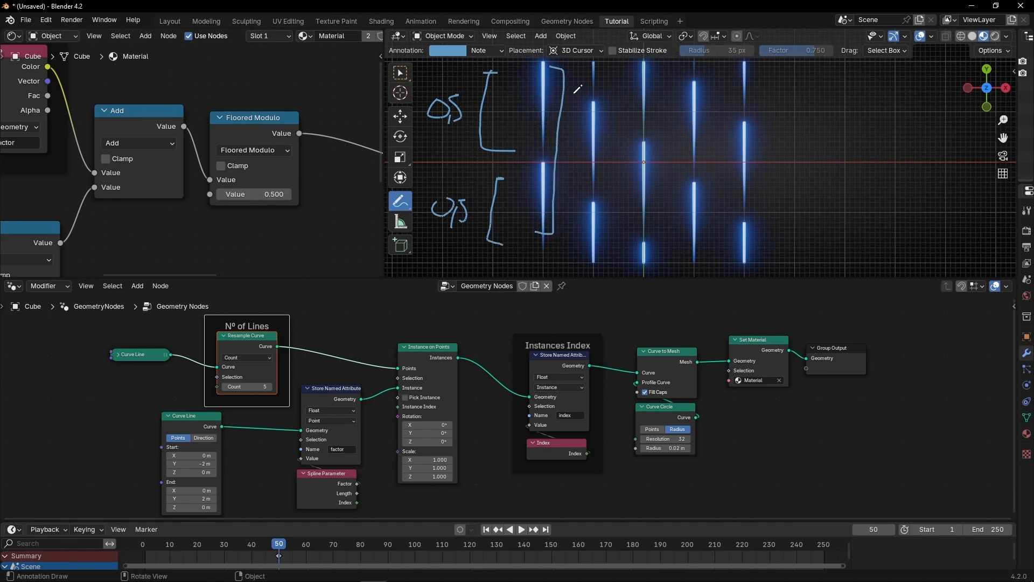
pyautogui.moveTo(566, 106)
pyautogui.keyDown('ctrl'); pyautogui.mouseDown()
pyautogui.moveTo(461, 185)
pyautogui.moveTo(464, 211)
pyautogui.mouseUp(); pyautogui.keyUp('ctrl')
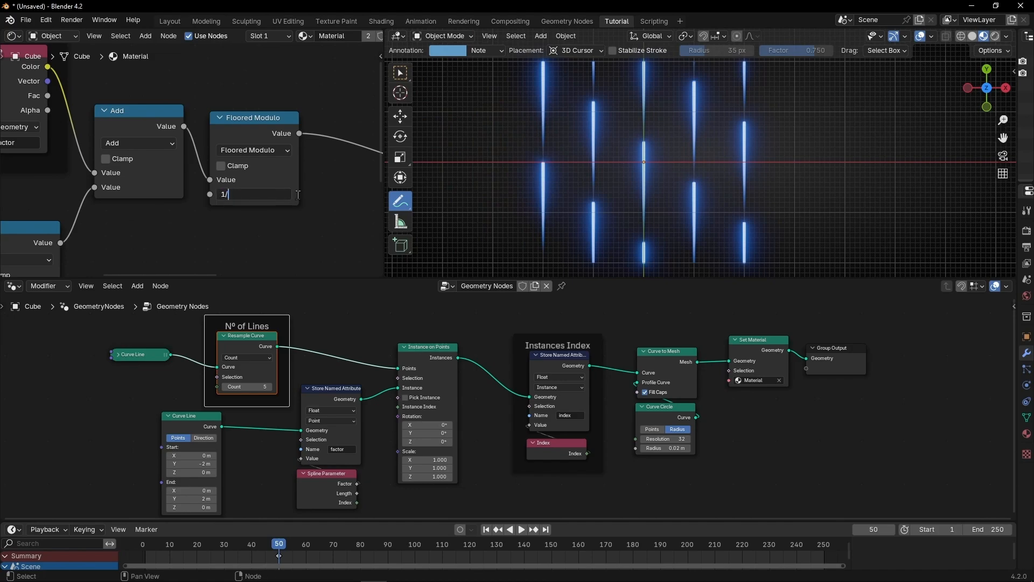
# Set the Floored Modulo value to one third (0.333) and erase the annotation outlining the leftmost line.
pyautogui.press('Return')
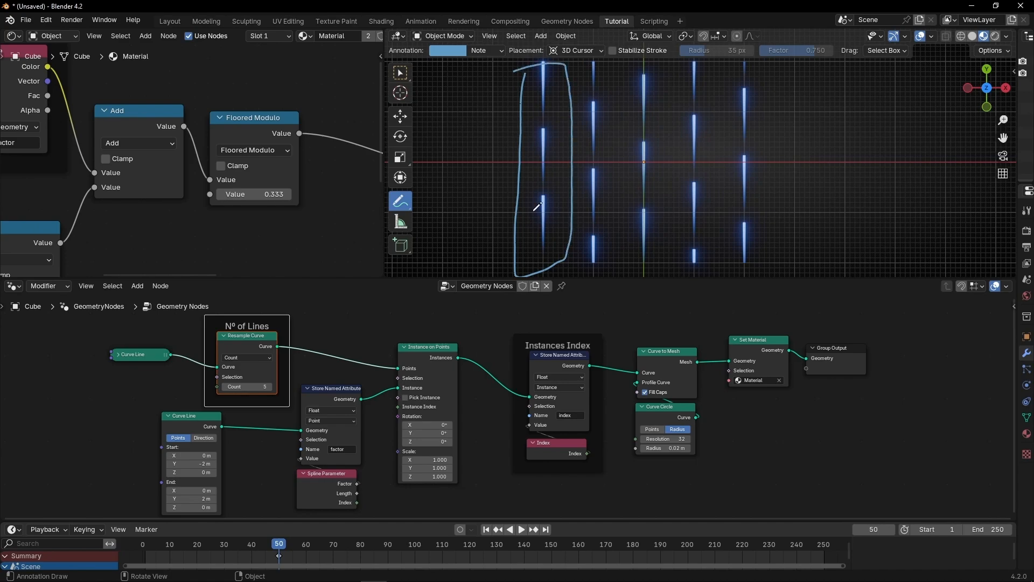
pyautogui.moveTo(537, 206)
pyautogui.keyDown('ctrl'); pyautogui.mouseDown()
pyautogui.moveTo(473, 196)
pyautogui.moveTo(425, 167)
pyautogui.mouseUp(); pyautogui.keyUp('ctrl')
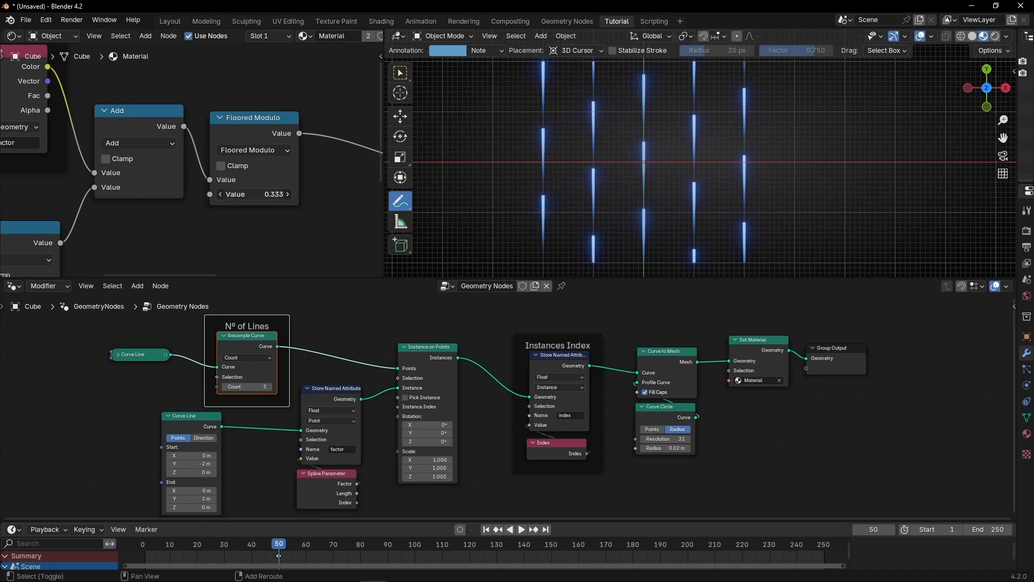
# Set the Floored Modulo value to about 0.223 and view the animated lines from an angle in the fullscreen viewport.
pyautogui.moveTo(254, 194); pyautogui.dragTo(215, 194)
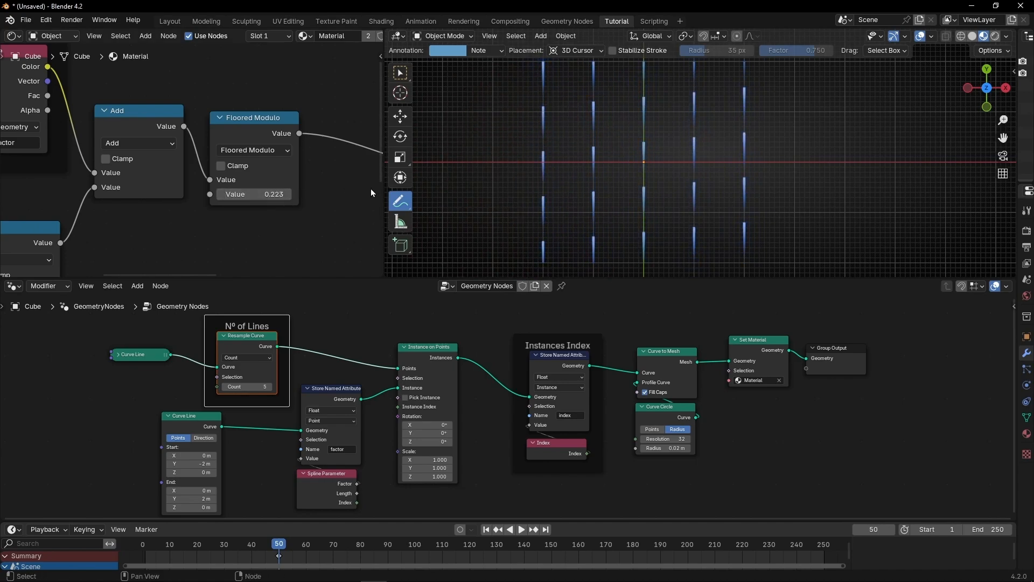
pyautogui.moveTo(647, 161); pyautogui.dragTo(690, 124, button='middle')
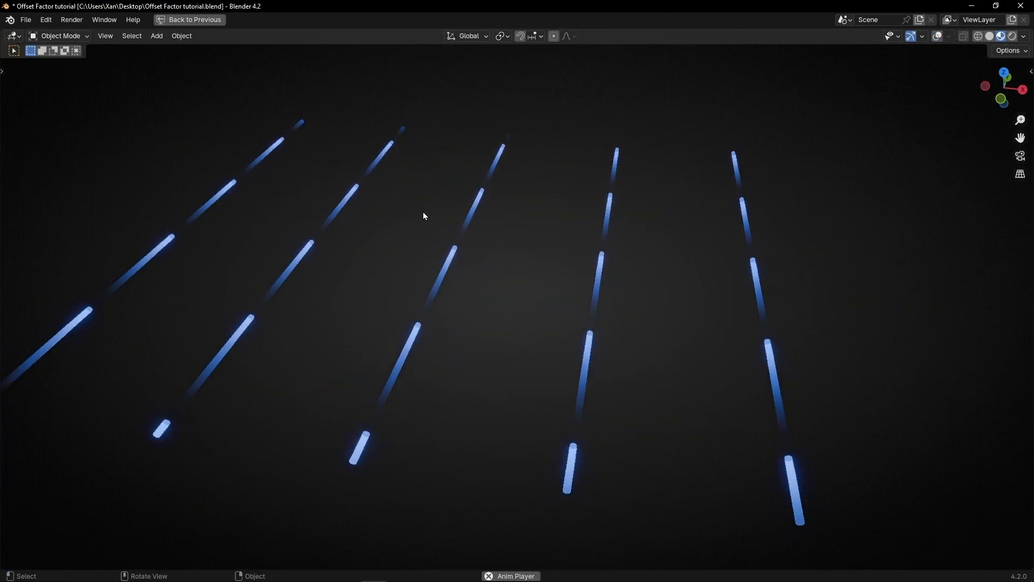
pyautogui.hotkey('ctrl', 'alt', 'space')
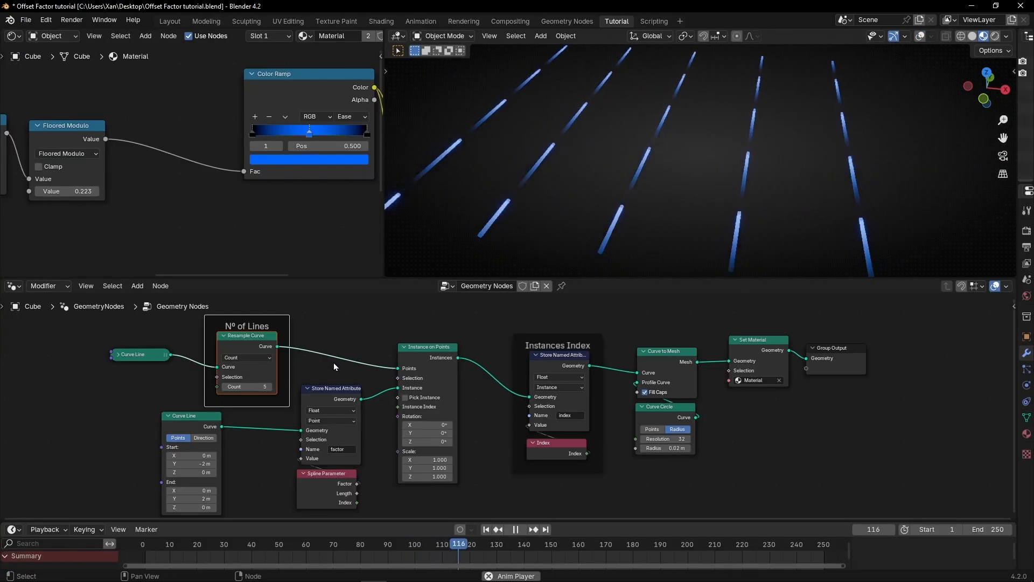
# Raise the Resample Curve count to 44 lines, view them from a lower angle and stop the animation.
pyautogui.scroll(1, 302, 377)
pyautogui.moveTo(202, 383); pyautogui.dragTo(269, 383)
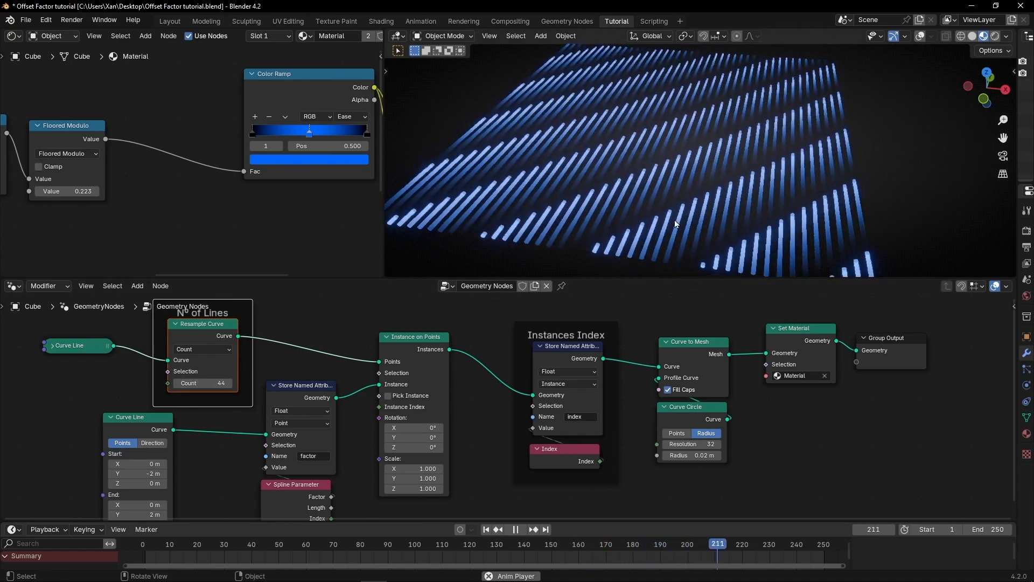
pyautogui.moveTo(708, 216); pyautogui.dragTo(673, 166, button='middle')
pyautogui.press('space')
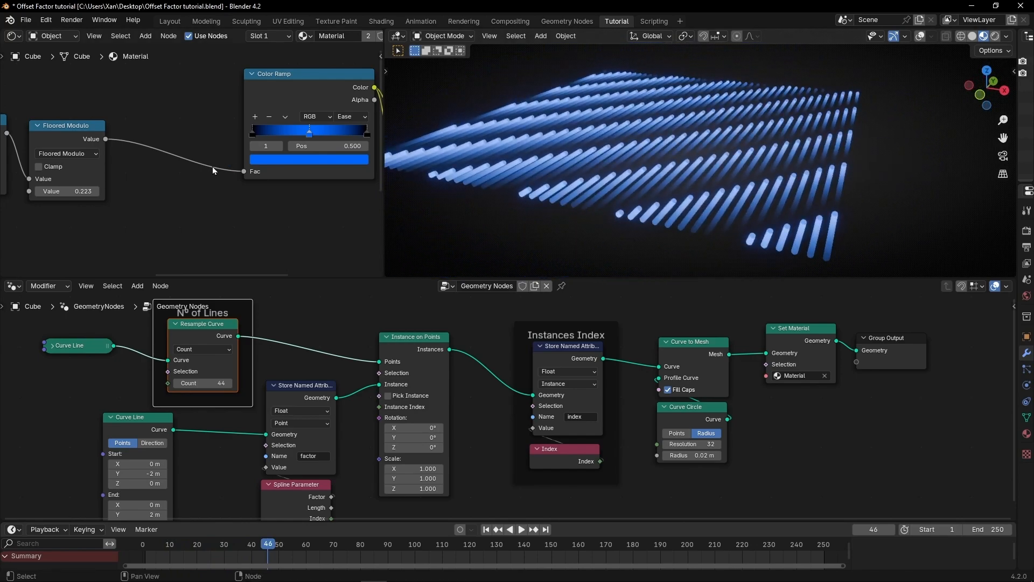
# Add a Math node on the link between the Color Ramp's color output and the Principled BSDF's Alpha.
pyautogui.moveTo(276, 207)
pyautogui.mouseDown(button='middle')
pyautogui.moveTo(175, 216)
pyautogui.moveTo(282, 198)
pyautogui.mouseUp(button='middle')
pyautogui.moveTo(278, 107); pyautogui.dragTo(200, 133)
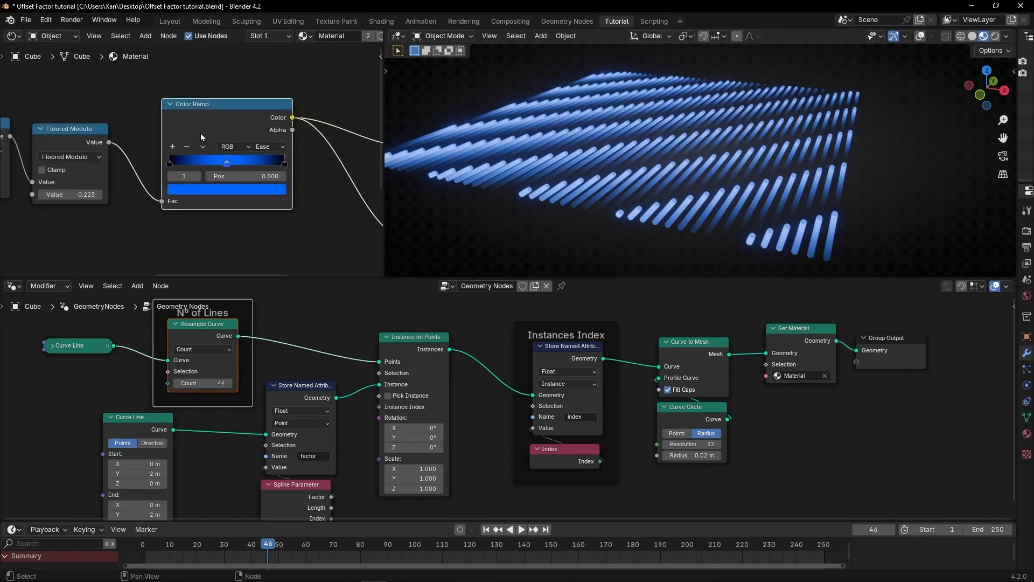
pyautogui.hotkey('shift', 'a')
pyautogui.write('math')
pyautogui.press('Return')
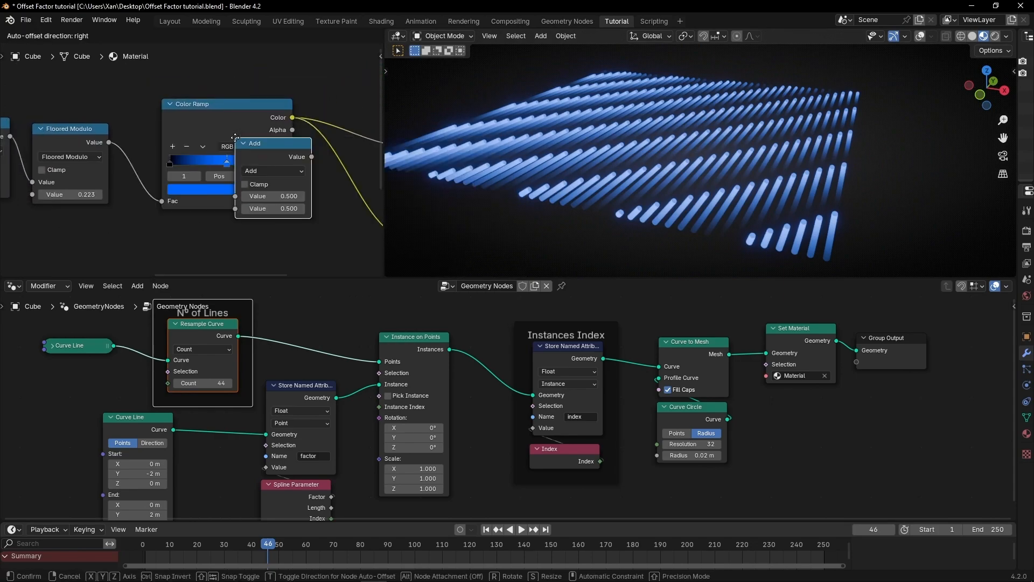
pyautogui.click(310, 111)
# Connect the Math node's output to the Principled BSDF's Emission Color and set its operation to Multiply.
pyautogui.moveTo(372, 133); pyautogui.dragTo(212, 139, button='middle')
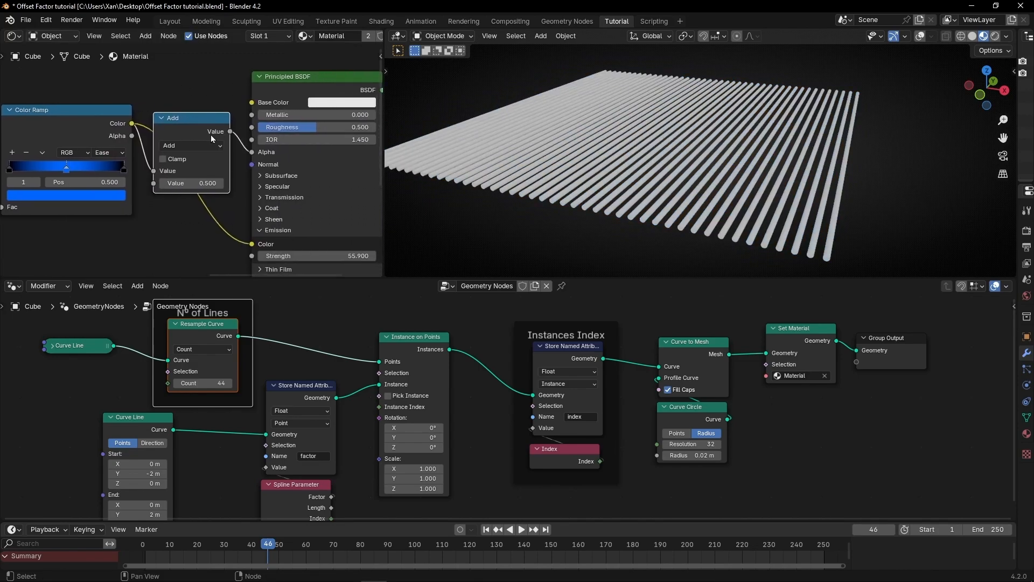
pyautogui.moveTo(230, 132); pyautogui.dragTo(247, 243)
pyautogui.click(209, 146)
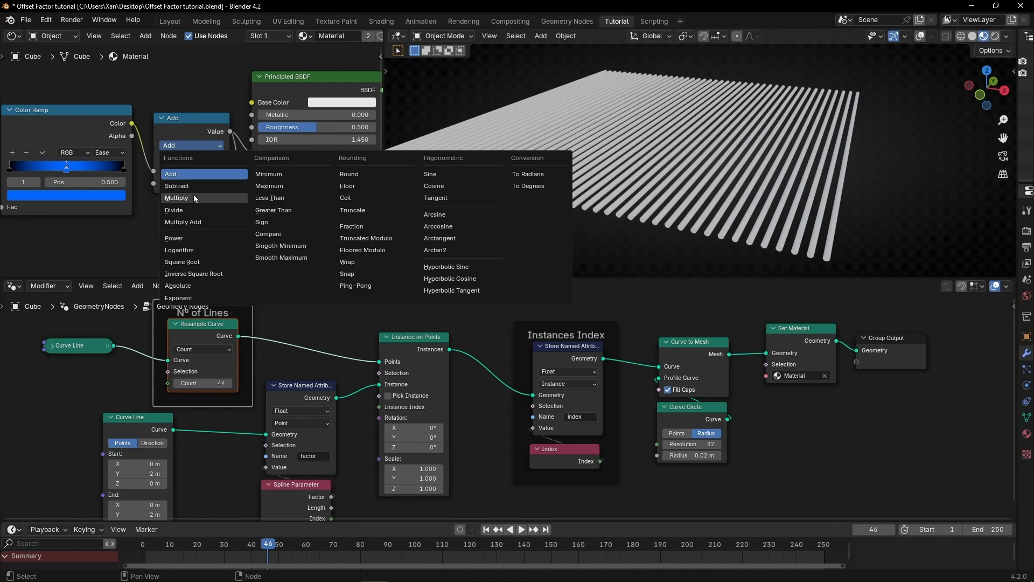
pyautogui.click(192, 197)
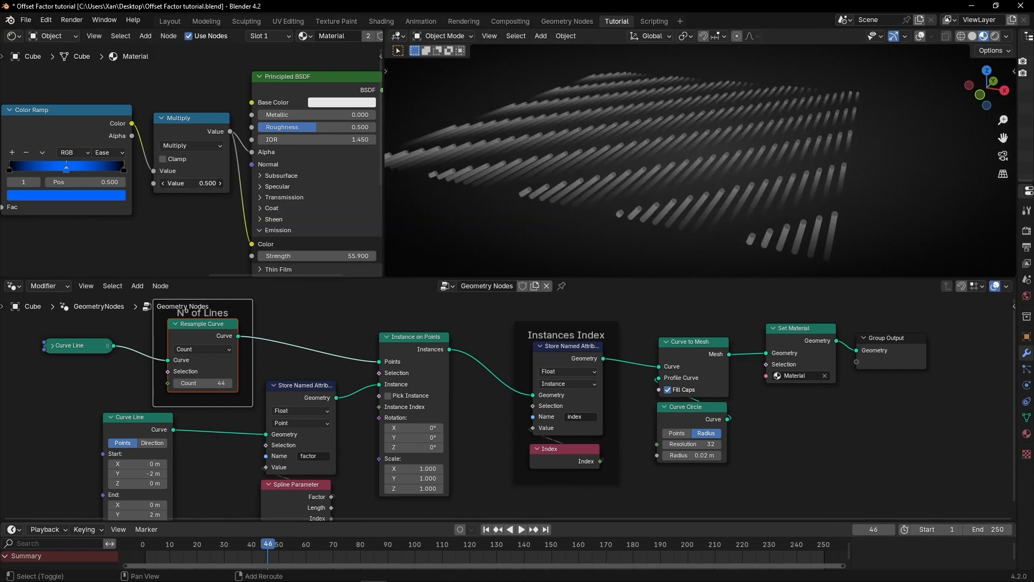
# Raise the Multiply node's value to 6.410, save the file, and raise the value further to 11.210.
pyautogui.moveTo(194, 183); pyautogui.dragTo(255, 183)
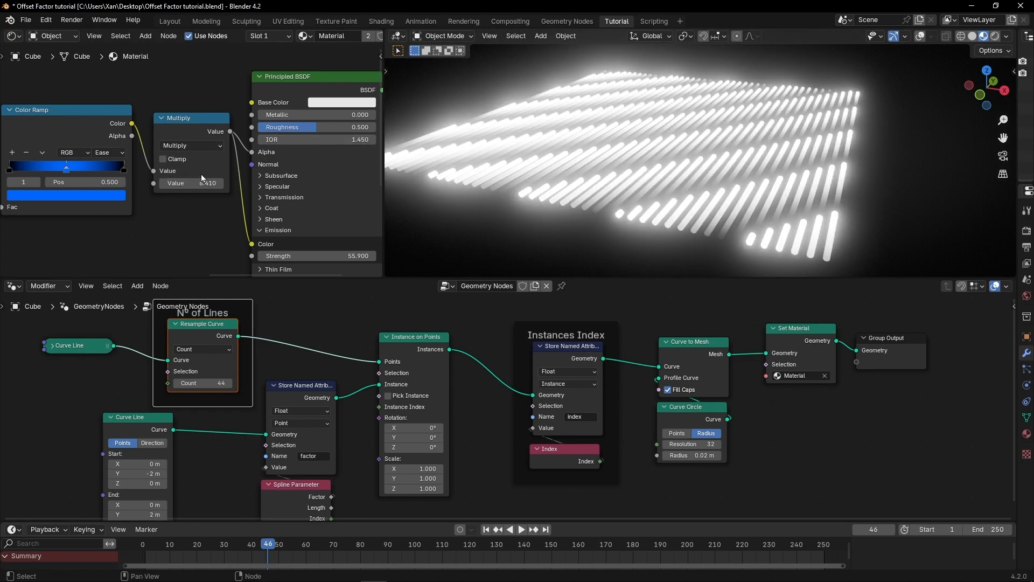
pyautogui.hotkey('ctrl', 's')
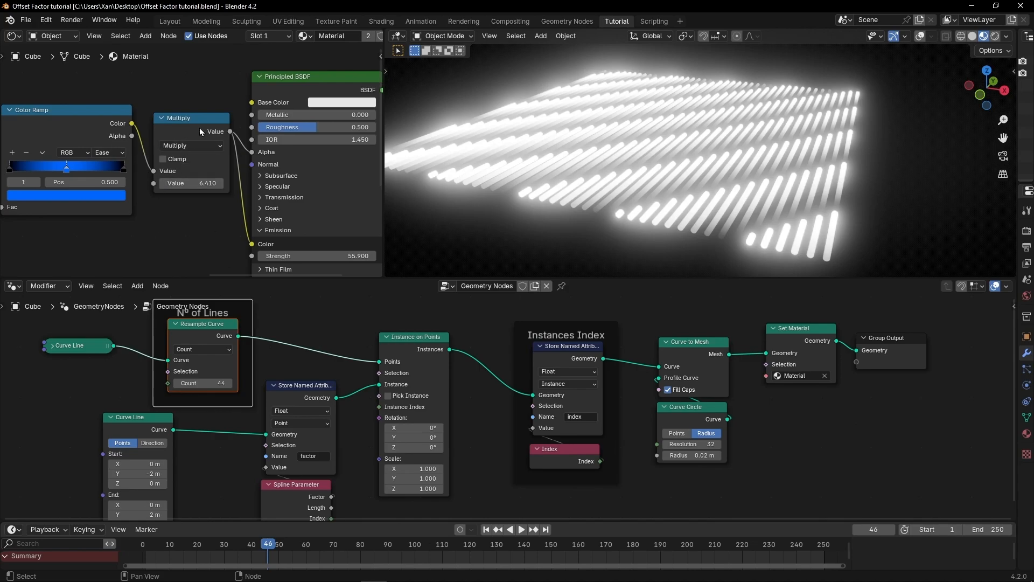
pyautogui.moveTo(199, 131); pyautogui.dragTo(190, 124)
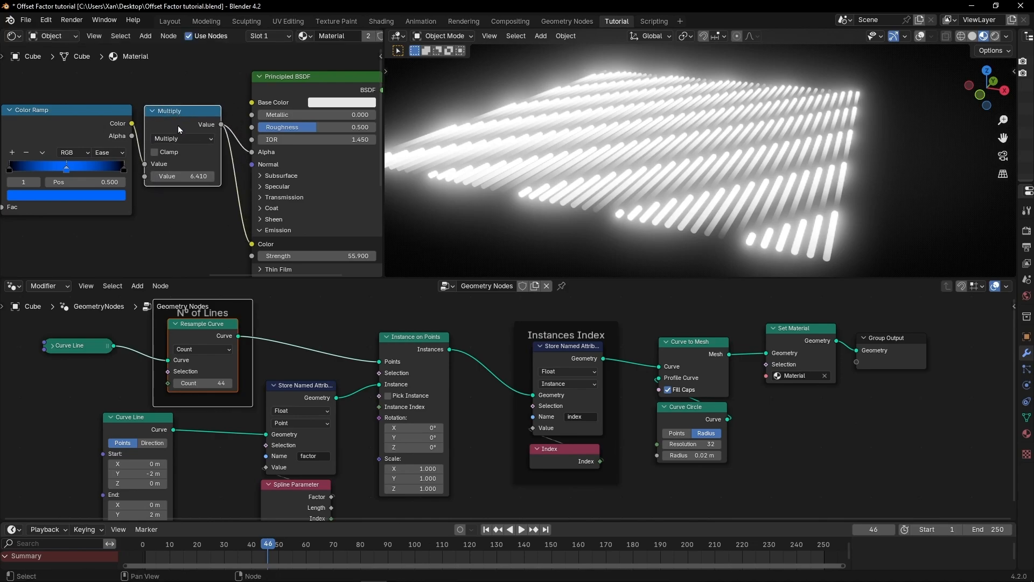
pyautogui.scroll(2, 135, 139)
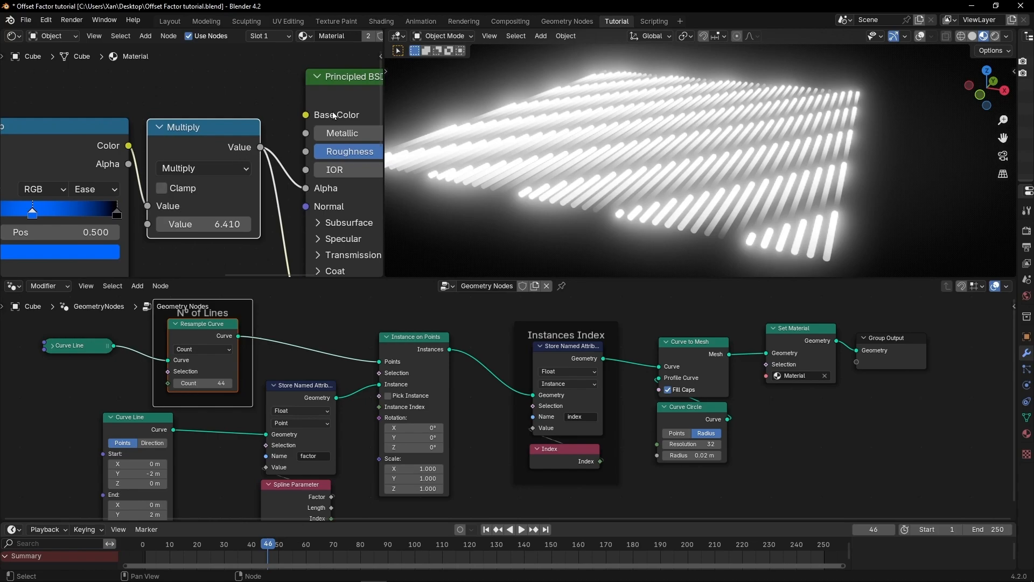
pyautogui.moveTo(208, 224); pyautogui.dragTo(232, 198, button='middle')
pyautogui.moveTo(231, 198); pyautogui.dragTo(257, 198)
pyautogui.moveTo(223, 113); pyautogui.dragTo(229, 130)
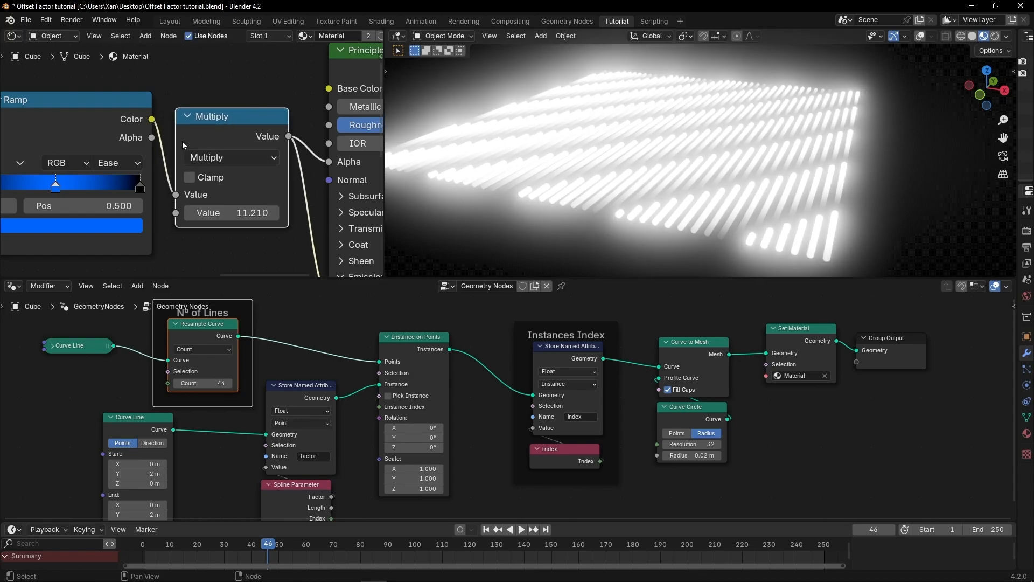
# Replace the Multiply node with a Vector Math node feeding the Color Ramp's color into the Principled BSDF's Alpha and Emission Color.
pyautogui.hotkey('ctrl', 'x')
pyautogui.hotkey('shift', 'a')
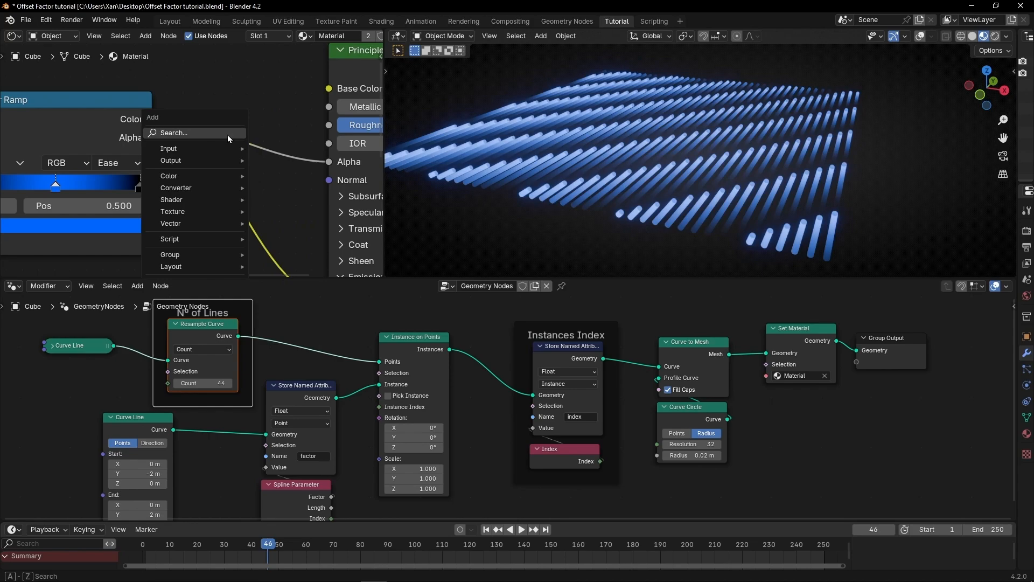
pyautogui.write('vector')
pyautogui.press('Return')
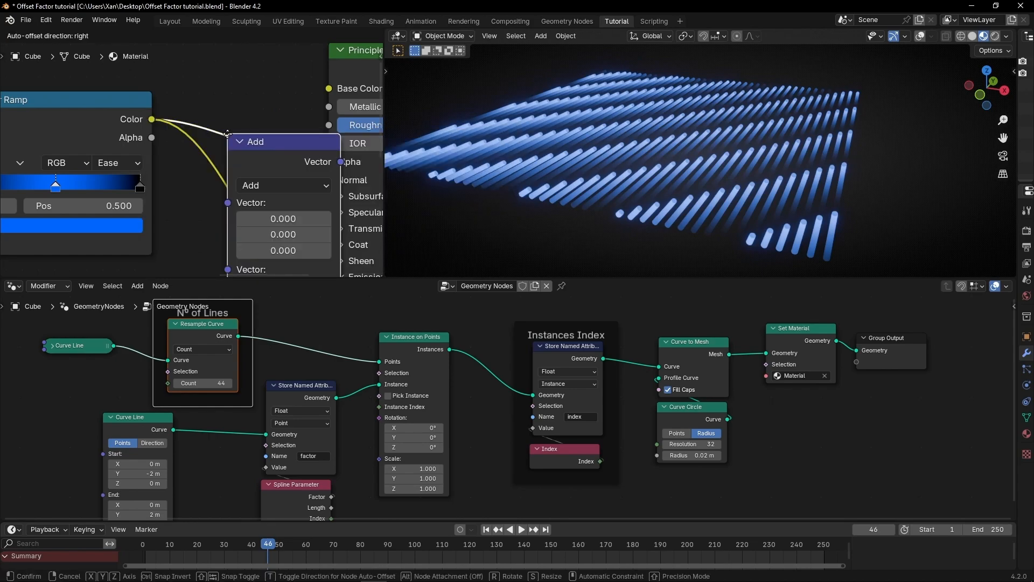
pyautogui.click(180, 99)
pyautogui.scroll(-2, 255, 130)
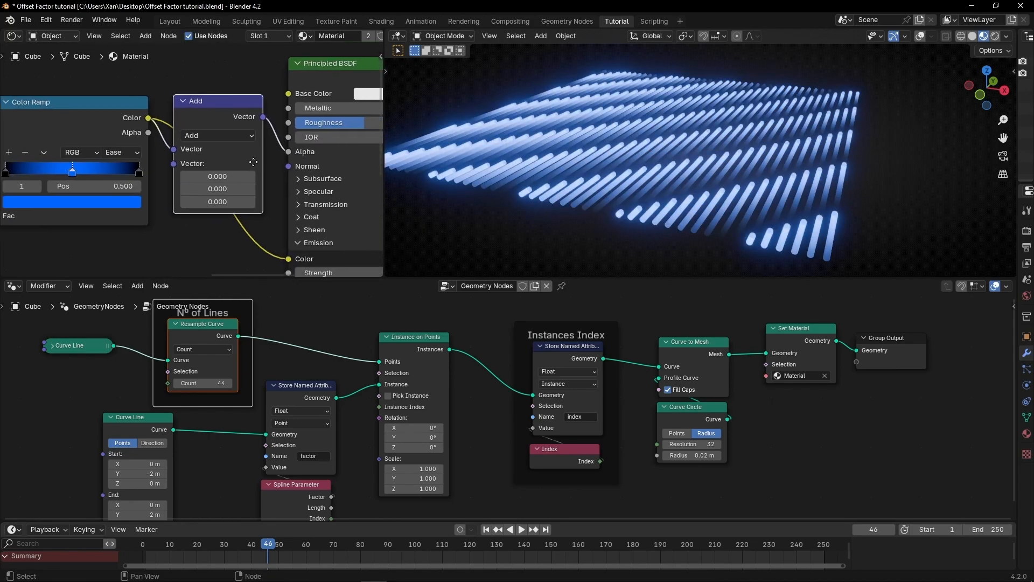
pyautogui.moveTo(284, 257); pyautogui.dragTo(245, 177)
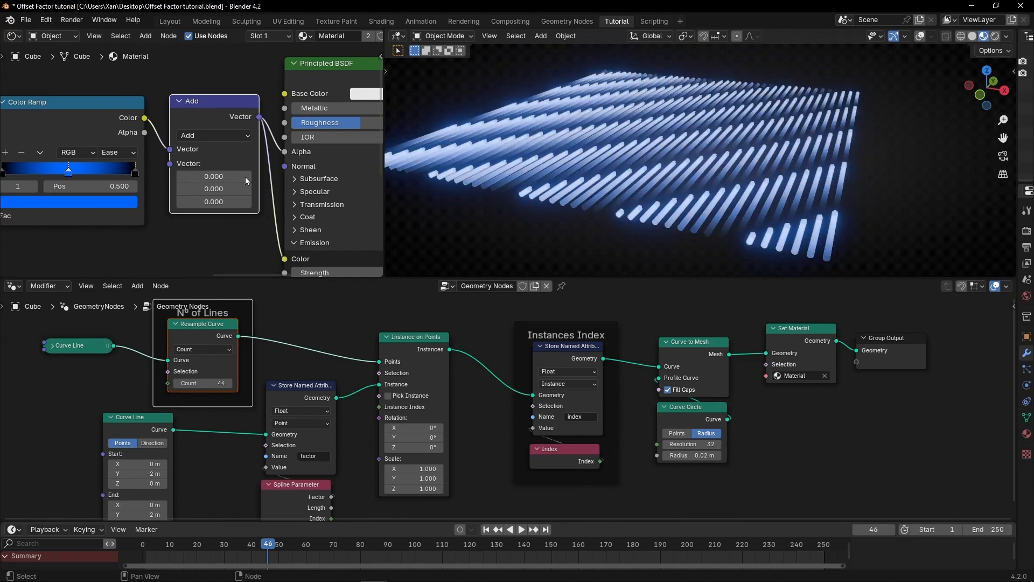
pyautogui.scroll(2, 247, 147)
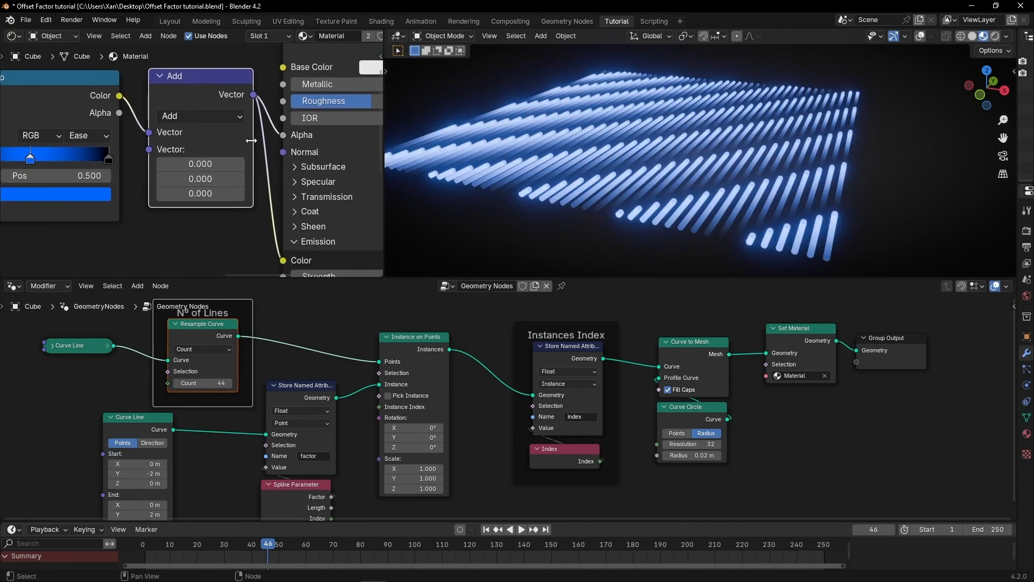
# Set the Vector Math node's operation to Multiply with 3.300 for all three vector components.
pyautogui.scroll(1, 204, 139)
pyautogui.click(197, 116)
pyautogui.click(208, 181)
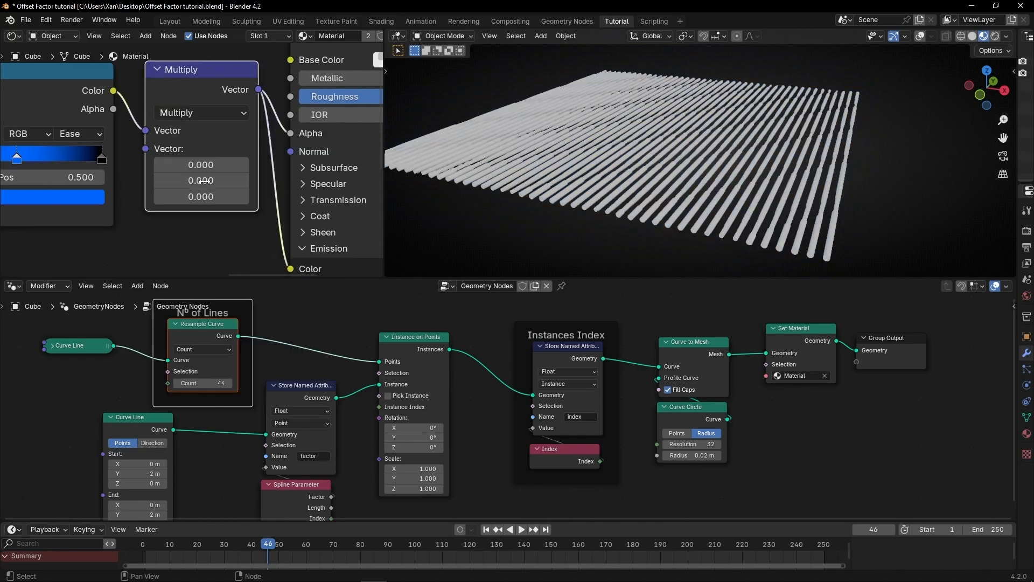
pyautogui.moveTo(199, 164); pyautogui.dragTo(246, 197)
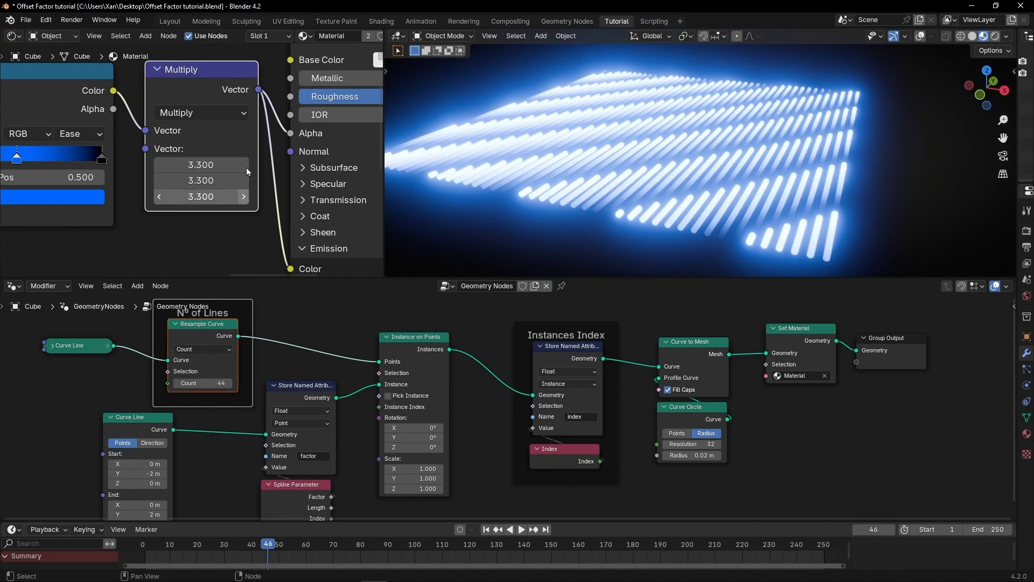
# Change the Vector Math node's operation to Scale and set its scale to 3.200.
pyautogui.click(208, 113)
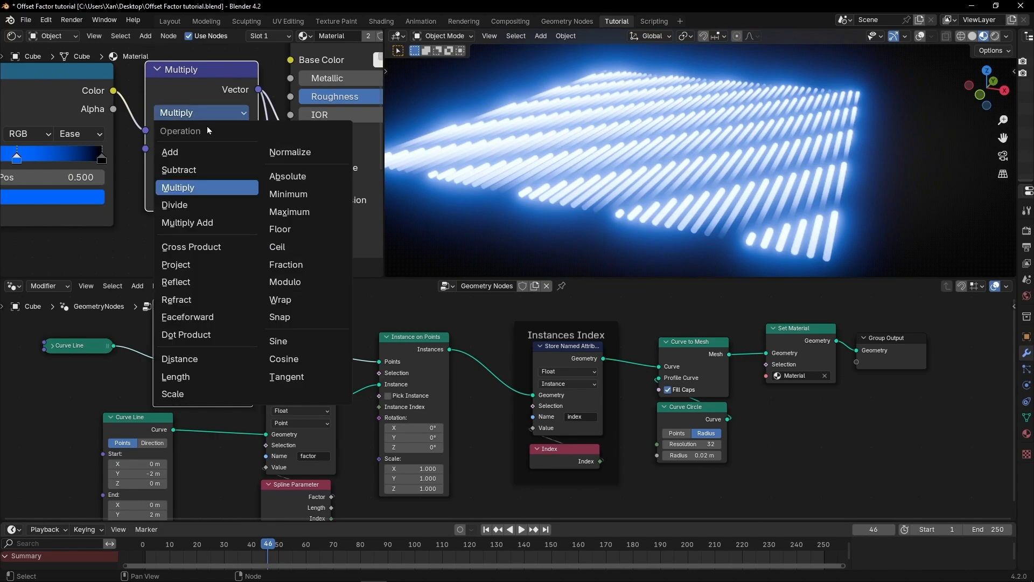
pyautogui.click(191, 392)
pyautogui.moveTo(201, 156); pyautogui.dragTo(249, 156, button='middle')
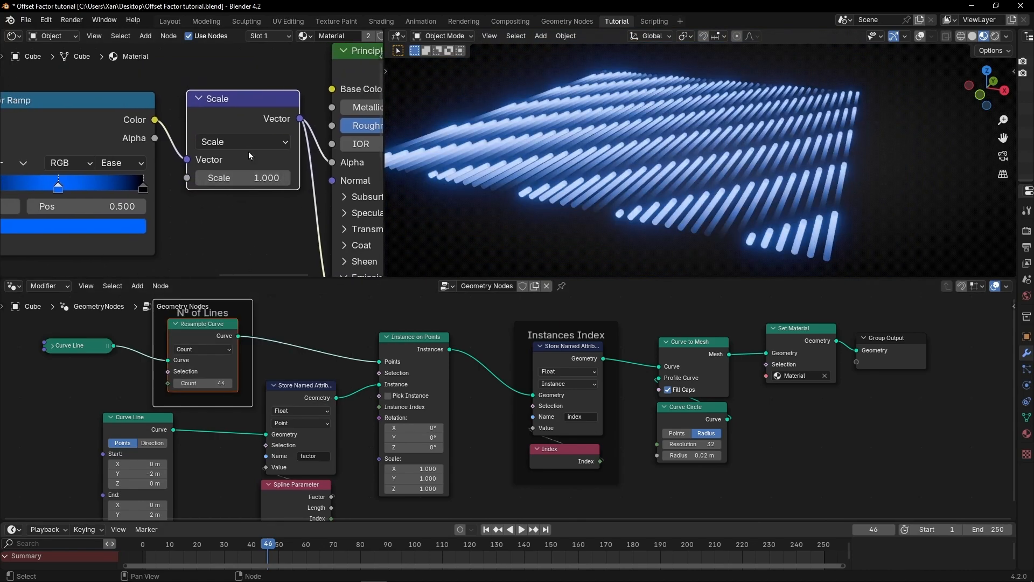
pyautogui.moveTo(237, 178)
pyautogui.mouseDown()
pyautogui.moveTo(283, 177)
pyautogui.moveTo(253, 178)
pyautogui.mouseUp()
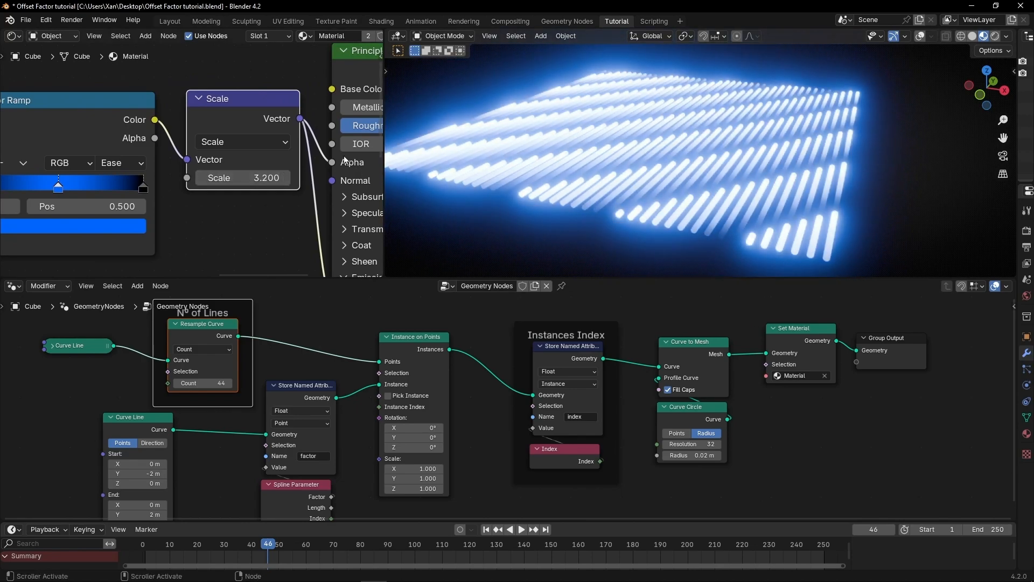
# Set the Floored Modulo node's value to 1.
pyautogui.scroll(-1, 356, 183)
pyautogui.moveTo(291, 245); pyautogui.dragTo(263, 174, button='middle')
pyautogui.scroll(3, 263, 174)
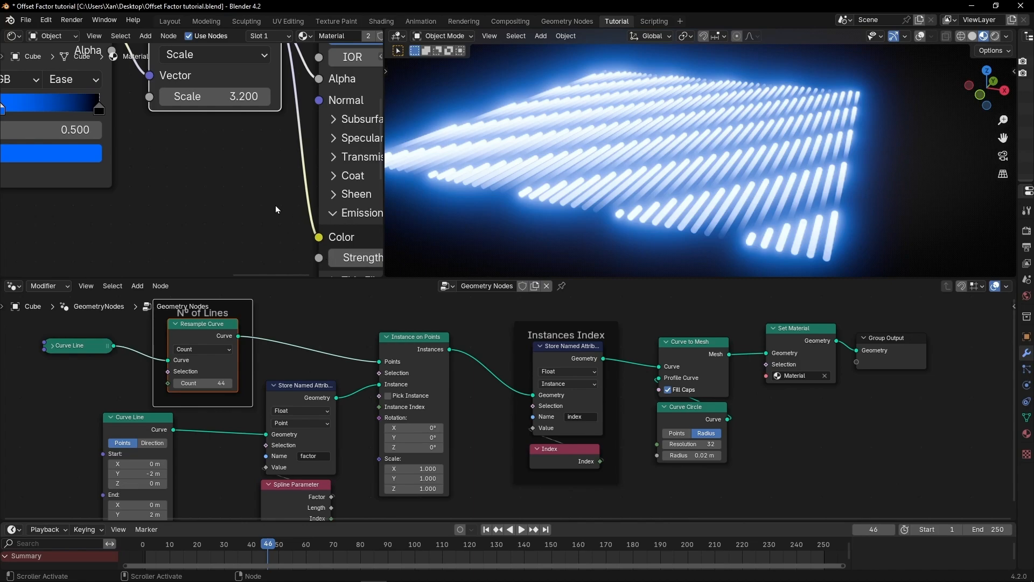
pyautogui.scroll(-4, 98, 153)
pyautogui.moveTo(119, 169); pyautogui.dragTo(225, 216, button='middle')
pyautogui.scroll(-2, 183, 177)
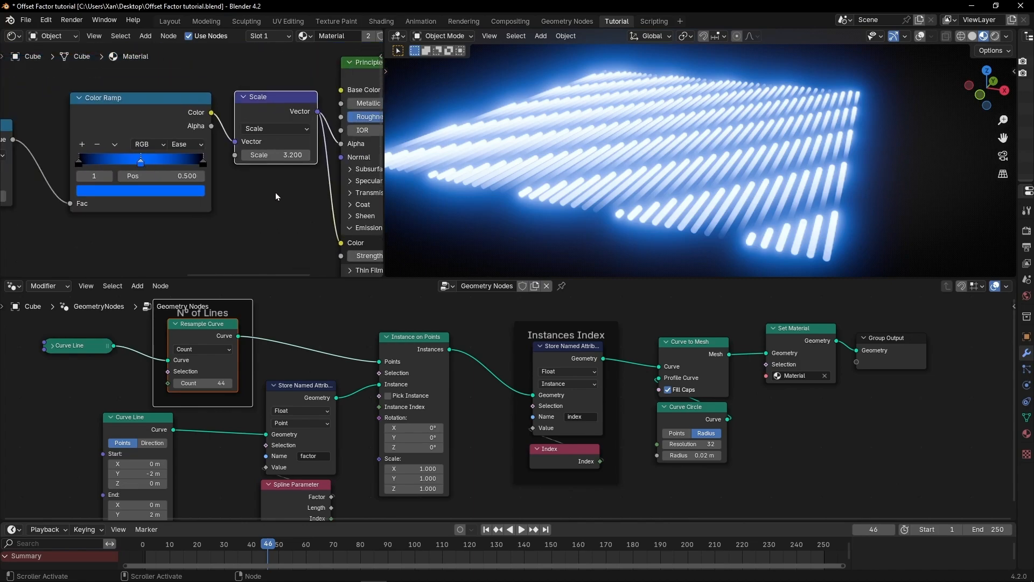
pyautogui.moveTo(276, 193); pyautogui.dragTo(315, 199, button='middle')
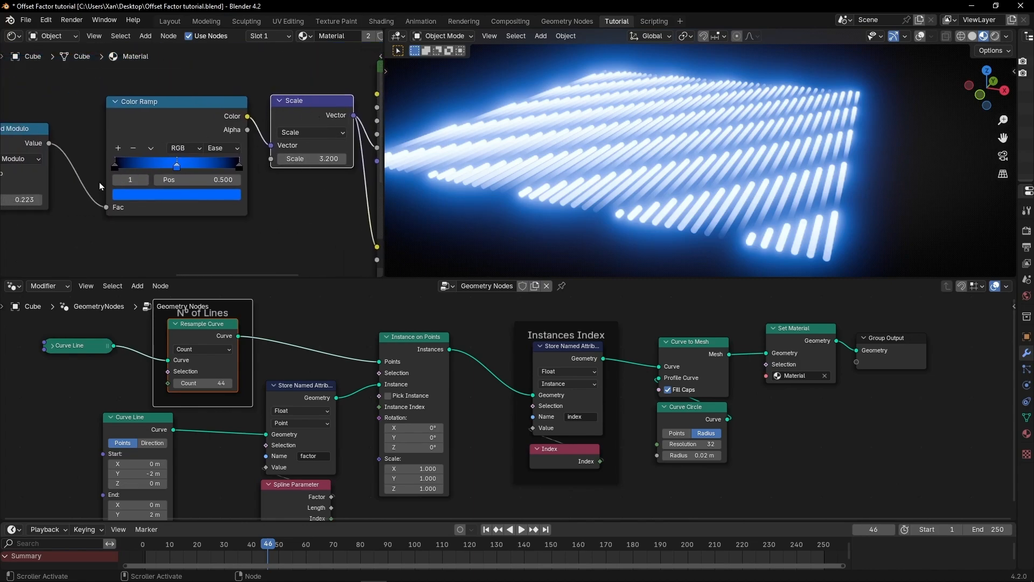
pyautogui.moveTo(99, 182); pyautogui.dragTo(230, 184, button='middle')
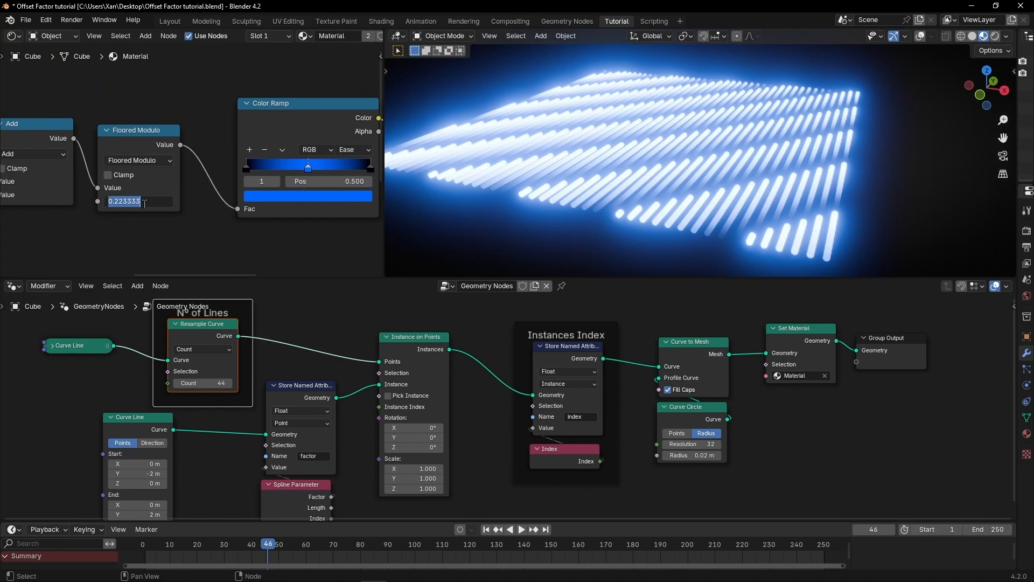
pyautogui.press('Return')
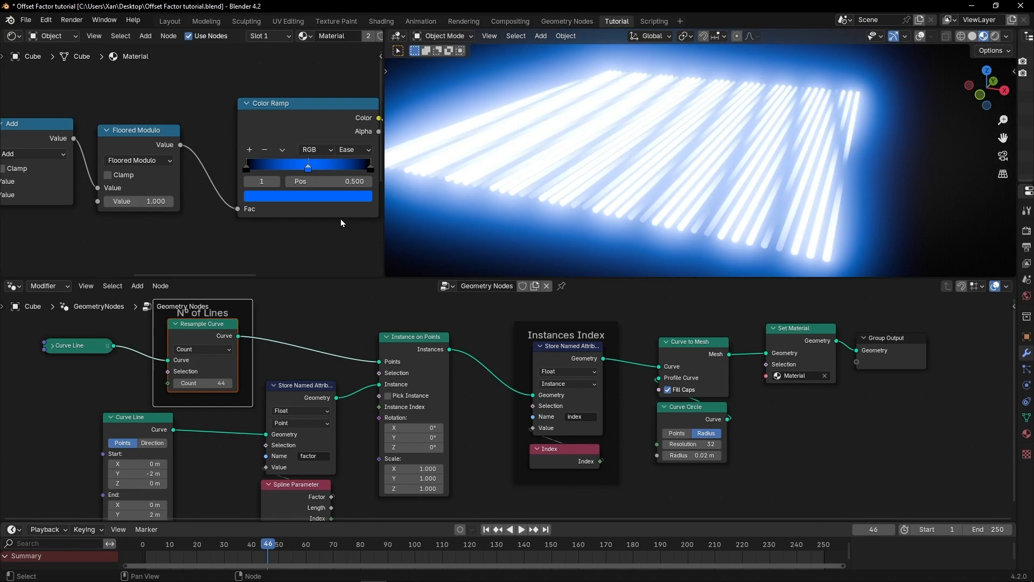
# Lower the Scale node's value to about 0.79 and set the Floored Modulo value to 0.333.
pyautogui.moveTo(340, 219); pyautogui.dragTo(180, 224, button='middle')
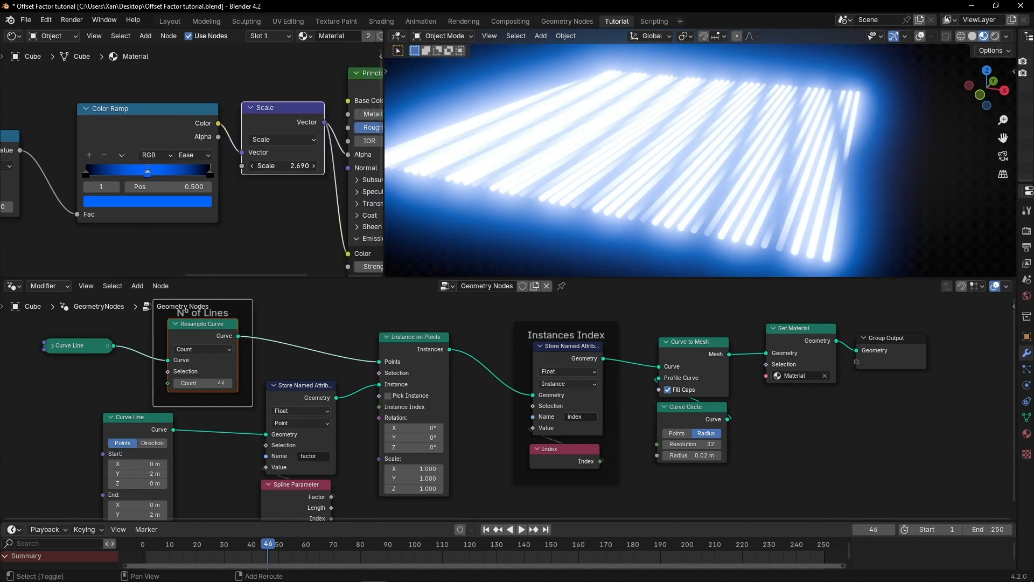
pyautogui.moveTo(283, 166); pyautogui.dragTo(183, 166)
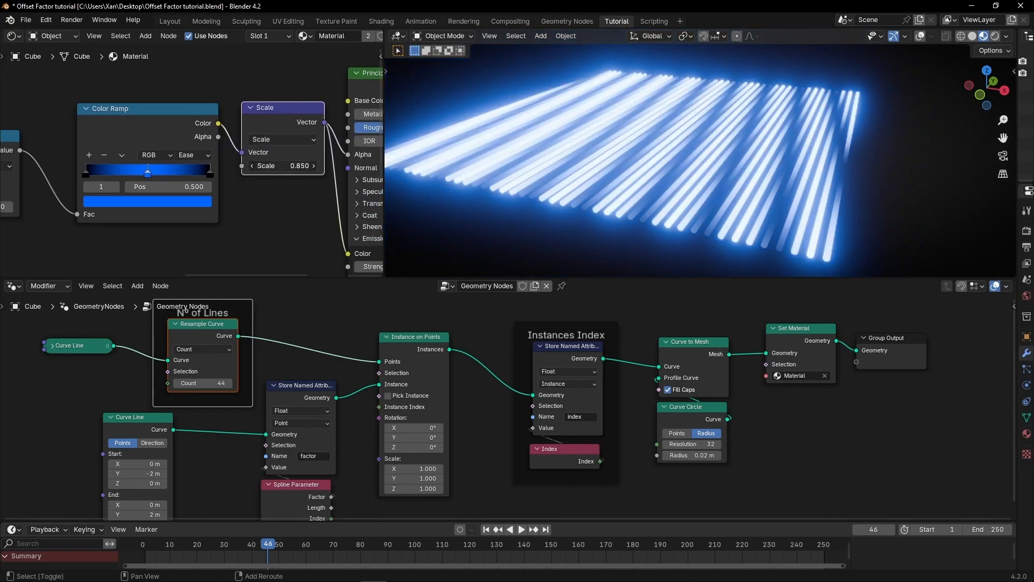
pyautogui.moveTo(27, 223); pyautogui.dragTo(135, 212, button='middle')
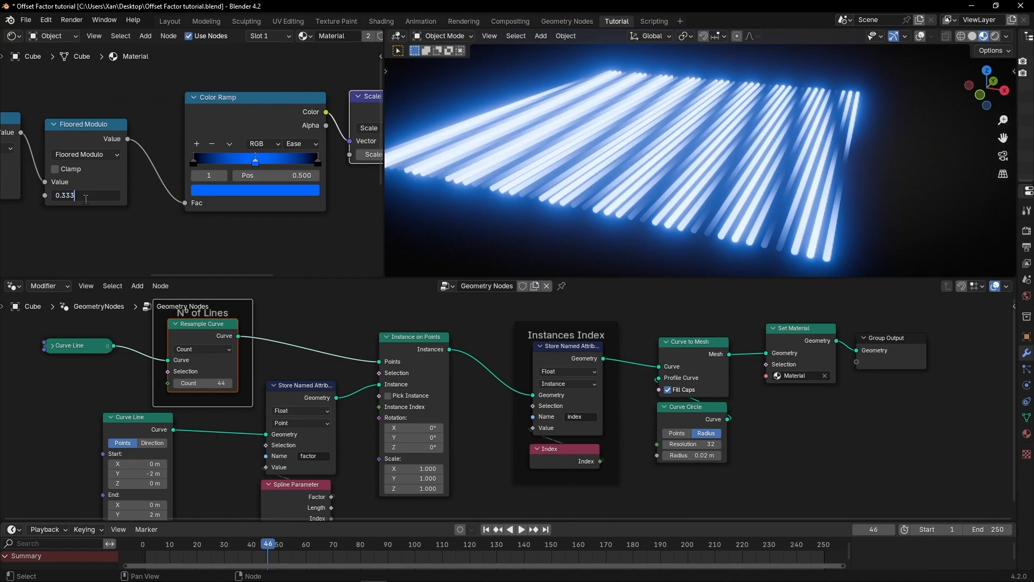
pyautogui.press('Return')
# Play the animation while viewing the lines along their length, stop it at frame 150 and select the Floored Modulo node.
pyautogui.moveTo(630, 197); pyautogui.dragTo(659, 217, button='middle')
pyautogui.press('space')
pyautogui.scroll(-1, 158, 231)
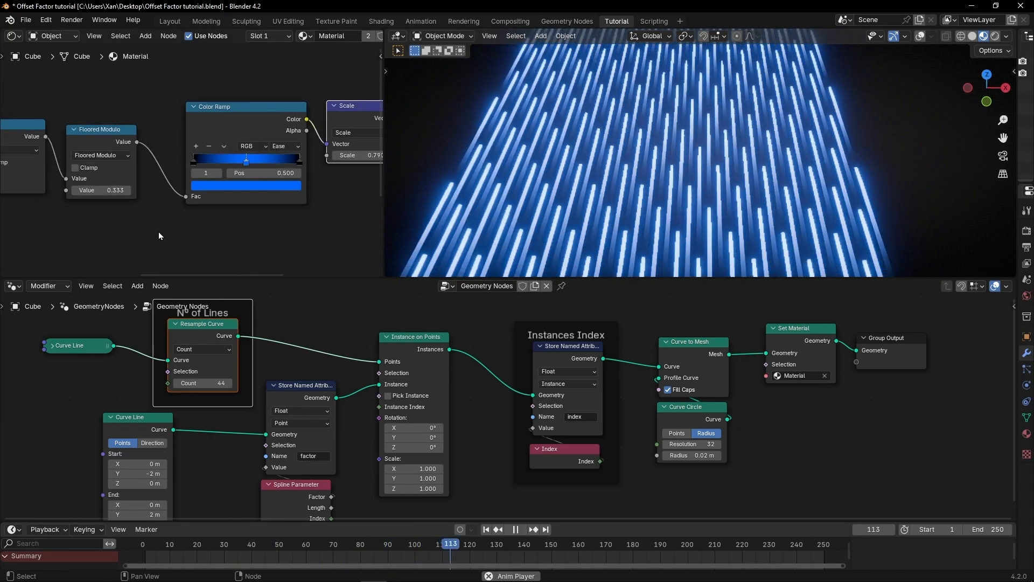
pyautogui.moveTo(159, 232); pyautogui.dragTo(302, 234, button='middle')
pyautogui.press('space')
pyautogui.click(240, 148)
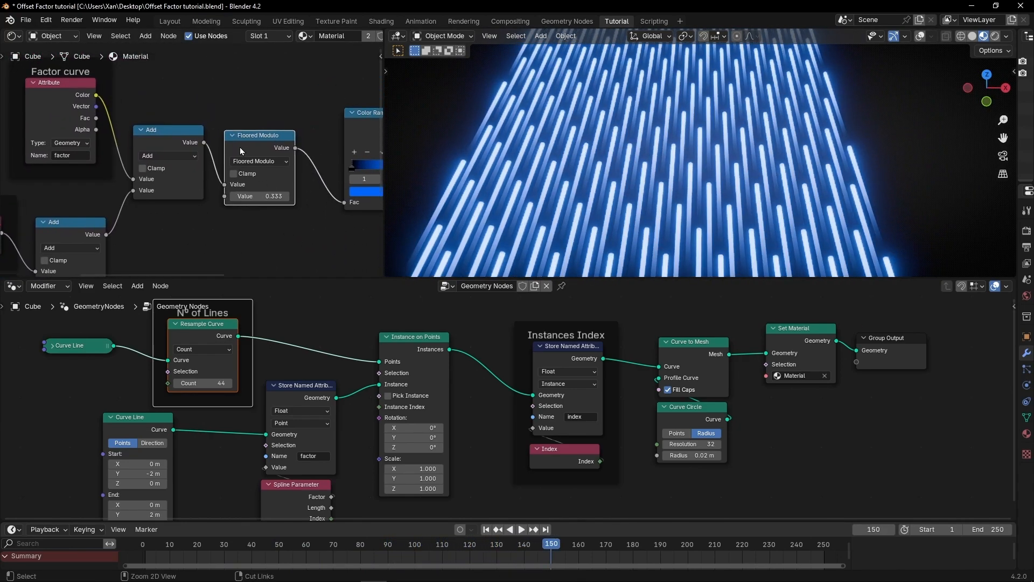
# Put the Floored Modulo node in its own frame and label the frame as the repetitions control.
pyautogui.hotkey('ctrl', 'j')
pyautogui.press('F2')
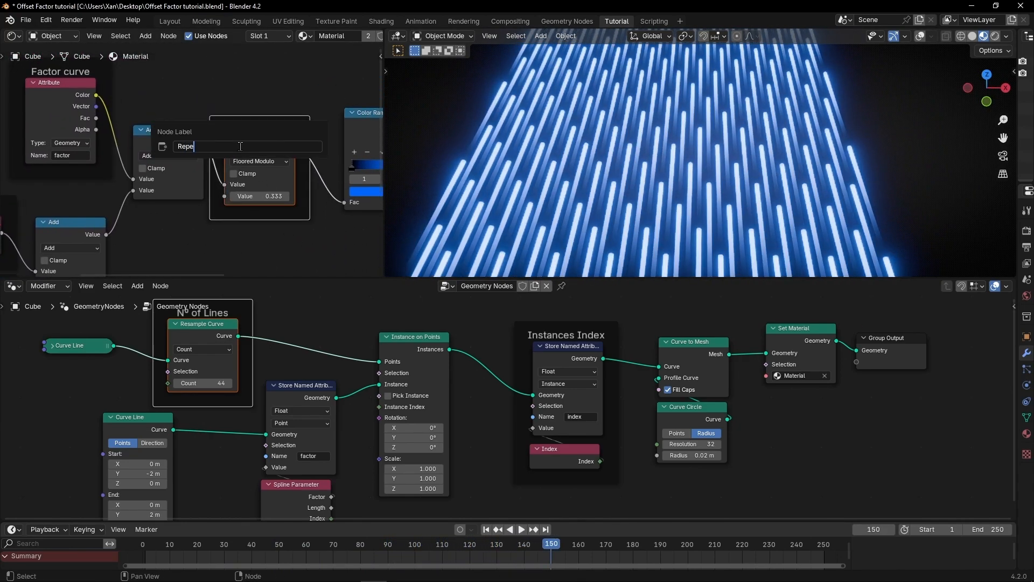
pyautogui.press('Return')
# Set the Offset Multiply node's value to 0.460, checking the lines during playback, and stop the animation at frame 135.
pyautogui.moveTo(187, 226); pyautogui.dragTo(407, 90, button='middle')
pyautogui.moveTo(178, 222); pyautogui.dragTo(210, 222)
pyautogui.press('space')
pyautogui.moveTo(695, 199); pyautogui.dragTo(719, 184, button='middle')
pyautogui.scroll(3, 623, 182)
pyautogui.moveTo(200, 223); pyautogui.dragTo(206, 223)
pyautogui.scroll(-4, 650, 183)
pyautogui.moveTo(650, 183); pyautogui.dragTo(539, 208, button='middle')
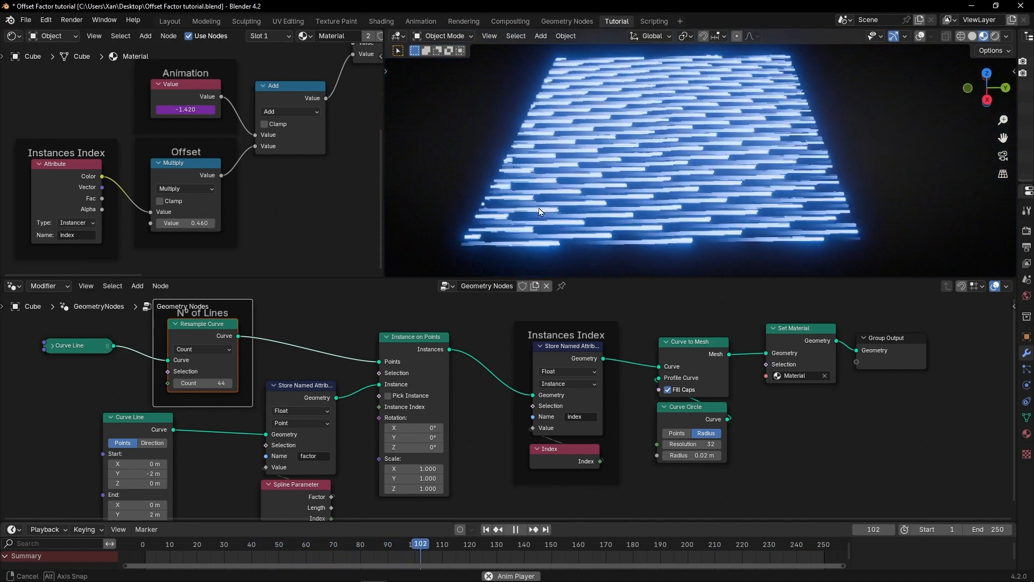
pyautogui.press('space')
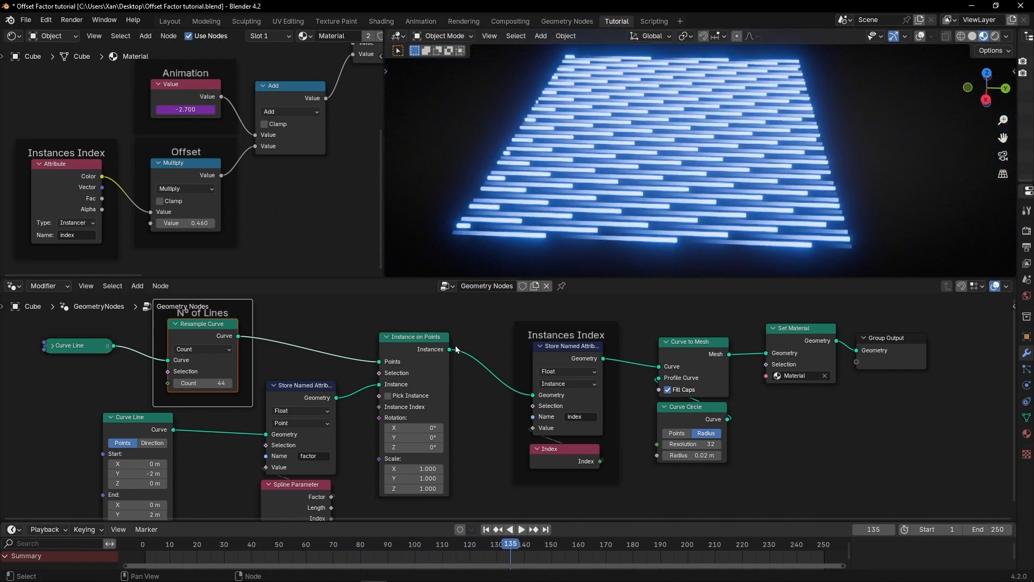
# Preview the Instance on Points output and the Set Material output with a Viewer node.
pyautogui.scroll(-3, 302, 381)
pyautogui.moveTo(266, 399); pyautogui.dragTo(315, 408, button='middle')
pyautogui.moveTo(402, 376); pyautogui.dragTo(328, 359, button='middle')
pyautogui.keyDown('ctrl'); pyautogui.keyDown('shift'); pyautogui.click(431, 353); pyautogui.keyUp('shift'); pyautogui.keyUp('ctrl')
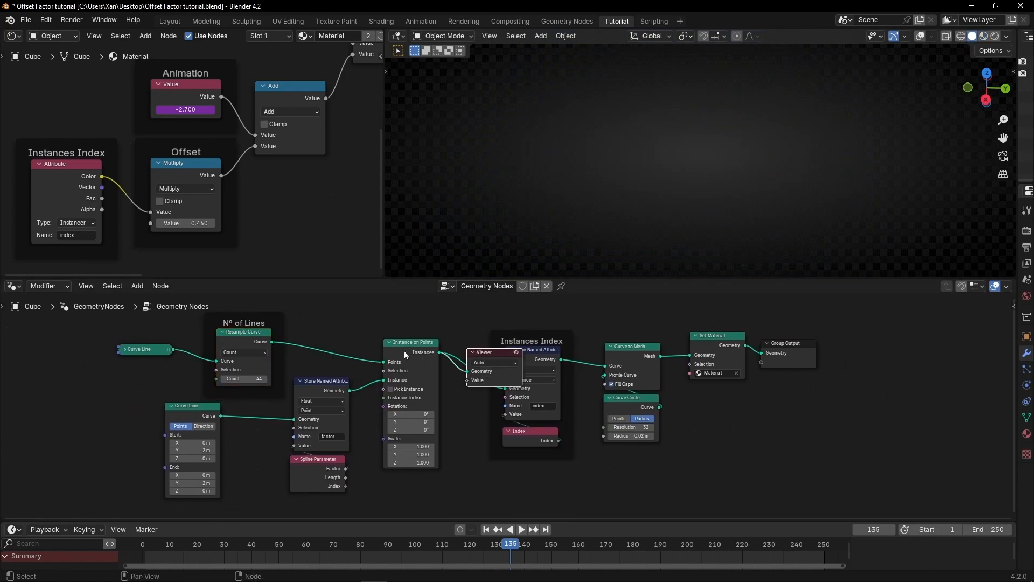
pyautogui.keyDown('ctrl'); pyautogui.keyDown('shift'); pyautogui.click(718, 338); pyautogui.keyUp('shift'); pyautogui.keyUp('ctrl')
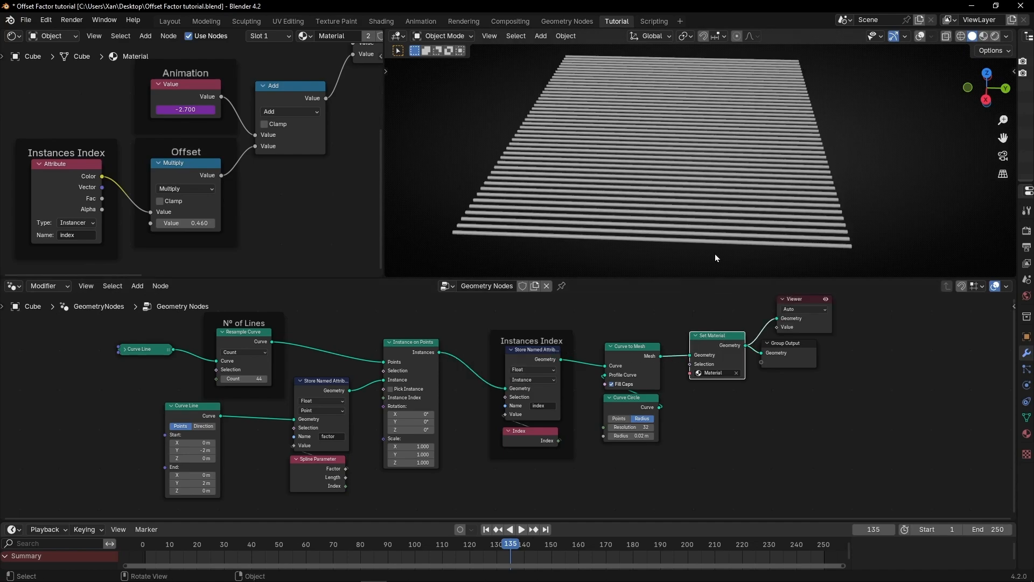
pyautogui.moveTo(614, 131); pyautogui.dragTo(695, 128, button='middle')
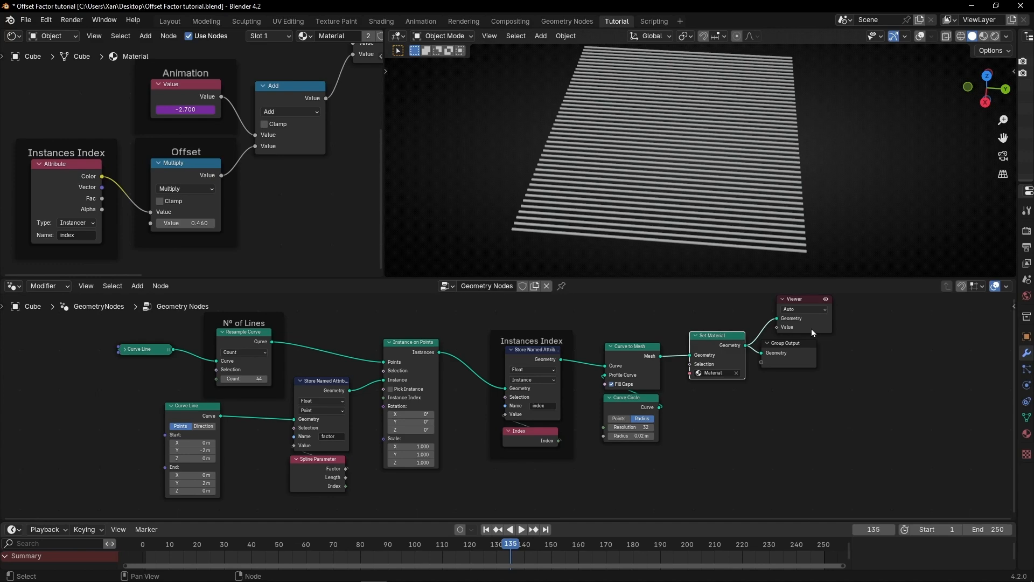
# Remove the Viewer node from the geometry nodes tree and save the file.
pyautogui.scroll(1, 405, 389)
pyautogui.moveTo(340, 365); pyautogui.dragTo(441, 384, button='middle')
pyautogui.scroll(-1, 377, 374)
pyautogui.hotkey('ctrl', 's')
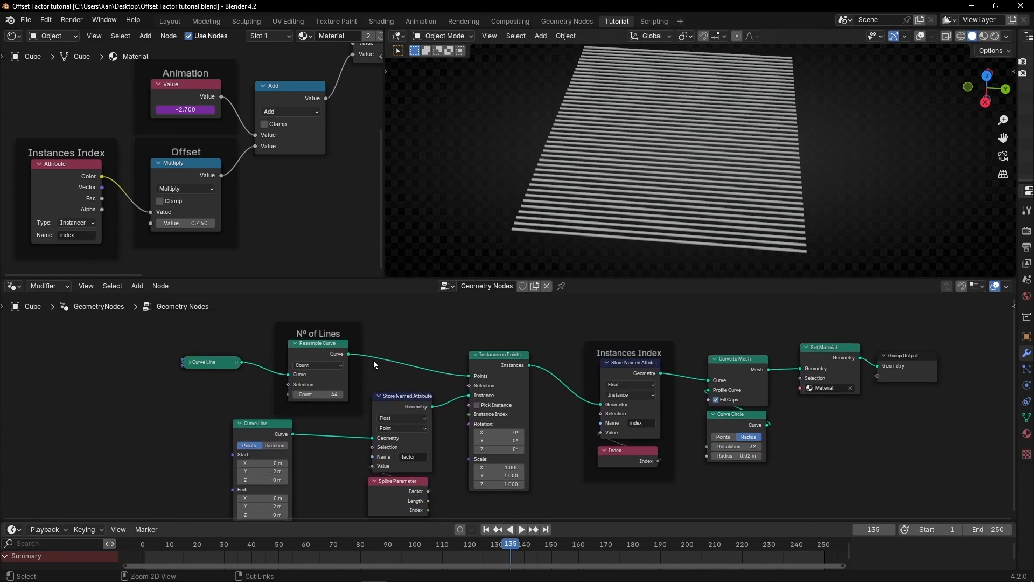
pyautogui.scroll(-1, 302, 366)
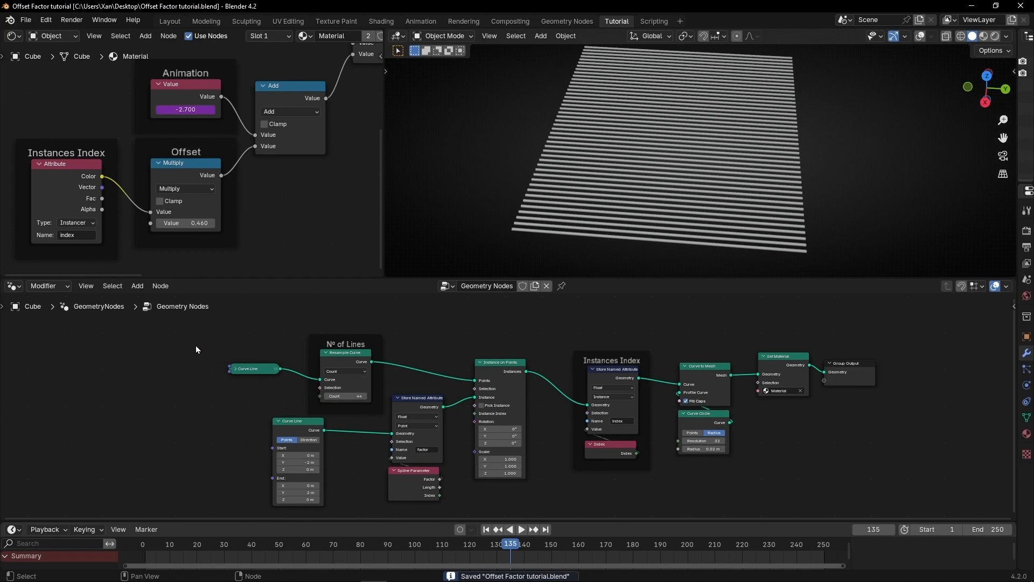
# Replace the collapsed Curve Line and the framed Resample Curve with a Curve Circle connected to the Points input of Instance on Points.
pyautogui.moveTo(196, 349); pyautogui.dragTo(376, 398)
pyautogui.press('x')
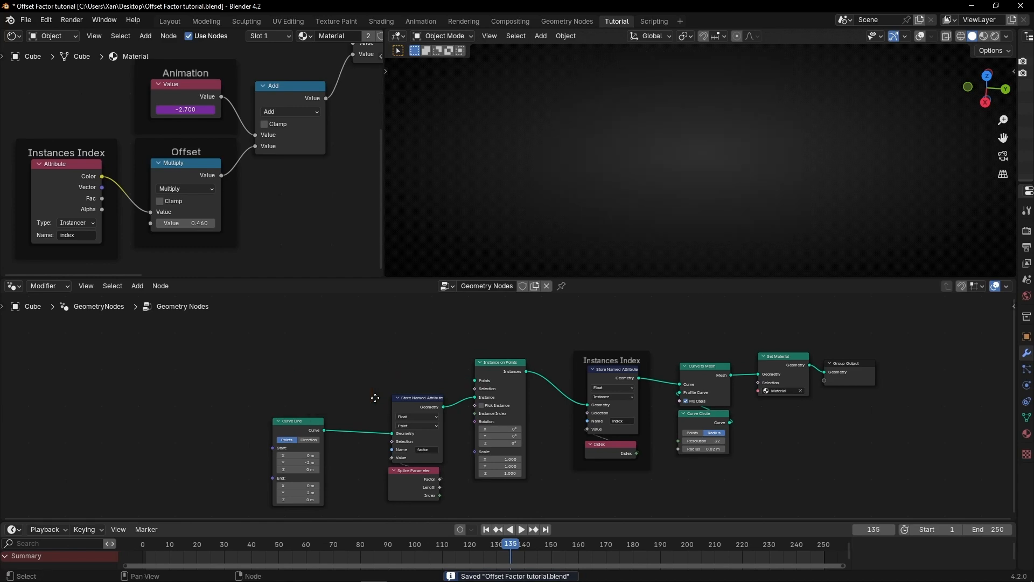
pyautogui.hotkey('shift', 'a')
pyautogui.write('curve ci')
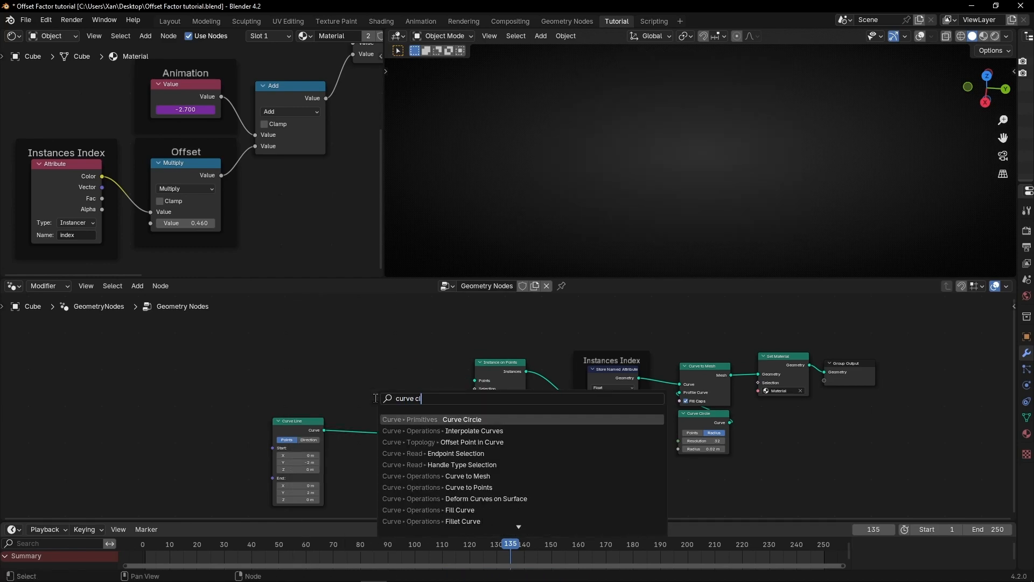
pyautogui.press('Return')
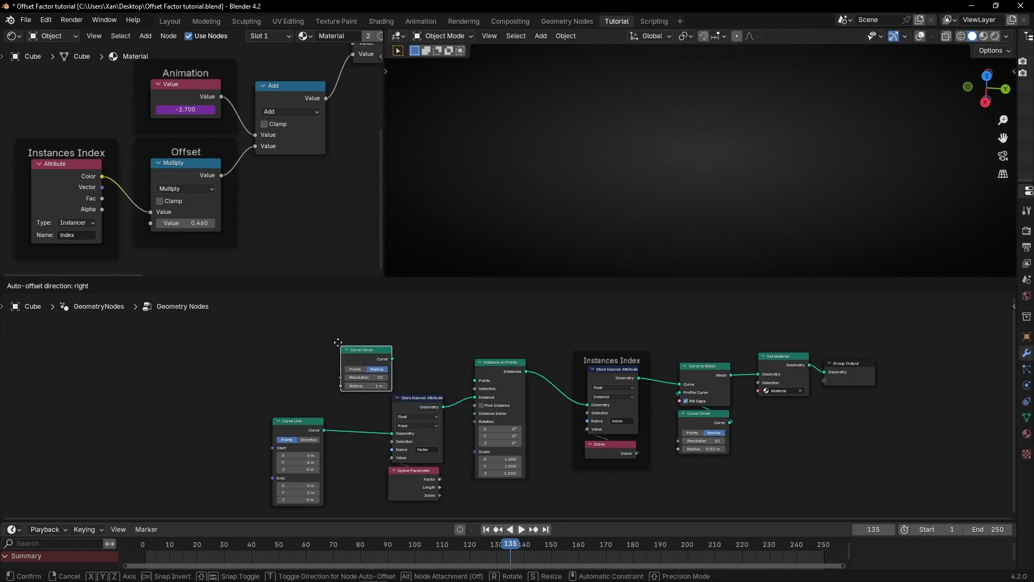
pyautogui.click(317, 333)
pyautogui.moveTo(467, 379); pyautogui.dragTo(474, 380)
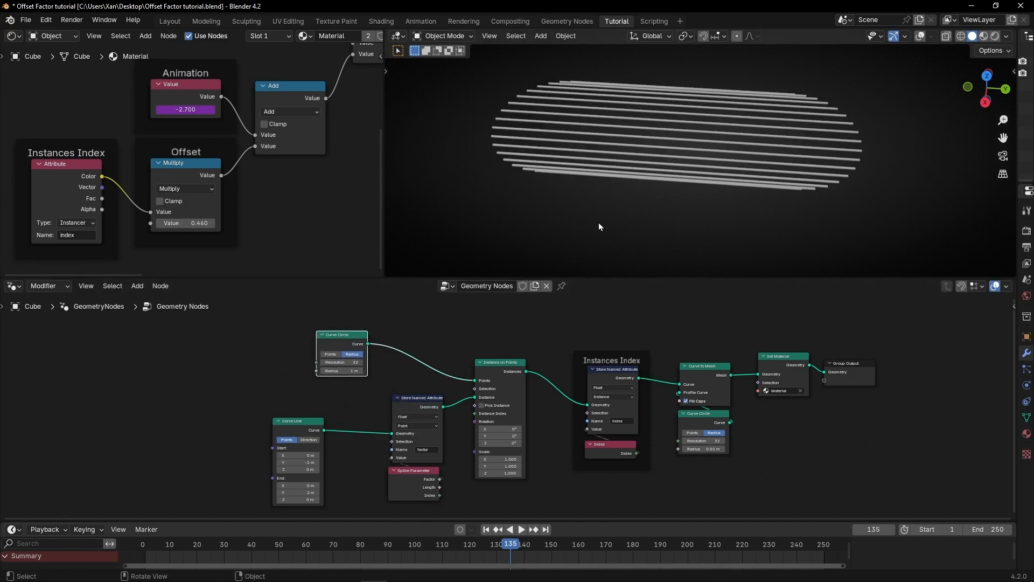
# Preview the new Curve Circle through a Viewer node with viewport overlays shown, and delete the Viewer.
pyautogui.moveTo(599, 223); pyautogui.dragTo(553, 179, button='middle')
pyautogui.keyDown('ctrl'); pyautogui.keyDown('shift'); pyautogui.click(342, 338); pyautogui.keyUp('shift'); pyautogui.keyUp('ctrl')
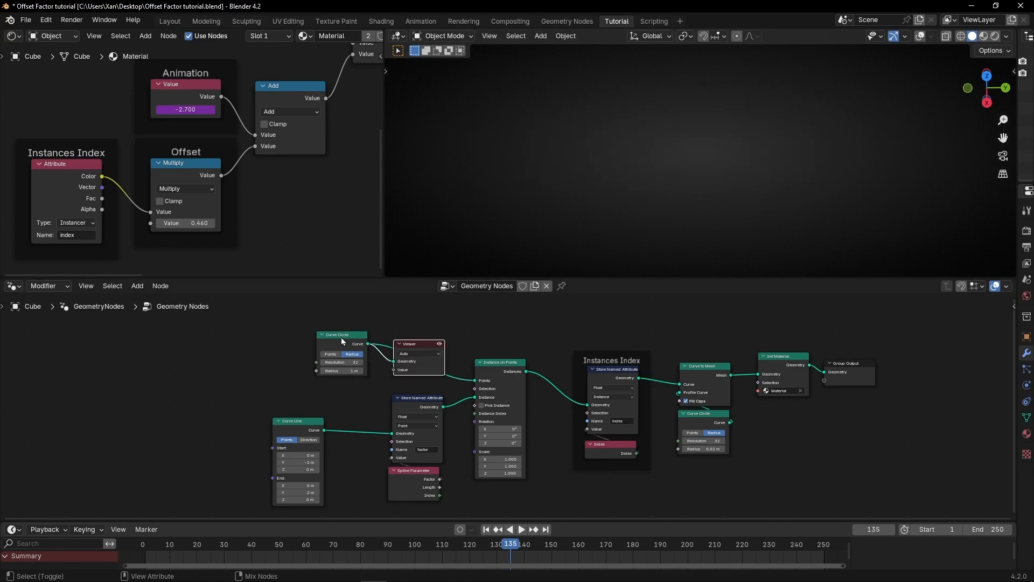
pyautogui.hotkey('shift', 'alt', 'z')
pyautogui.click(640, 214)
pyautogui.keyDown('shift'); pyautogui.moveTo(640, 214); pyautogui.dragTo(738, 176, button='middle'); pyautogui.keyUp('shift')
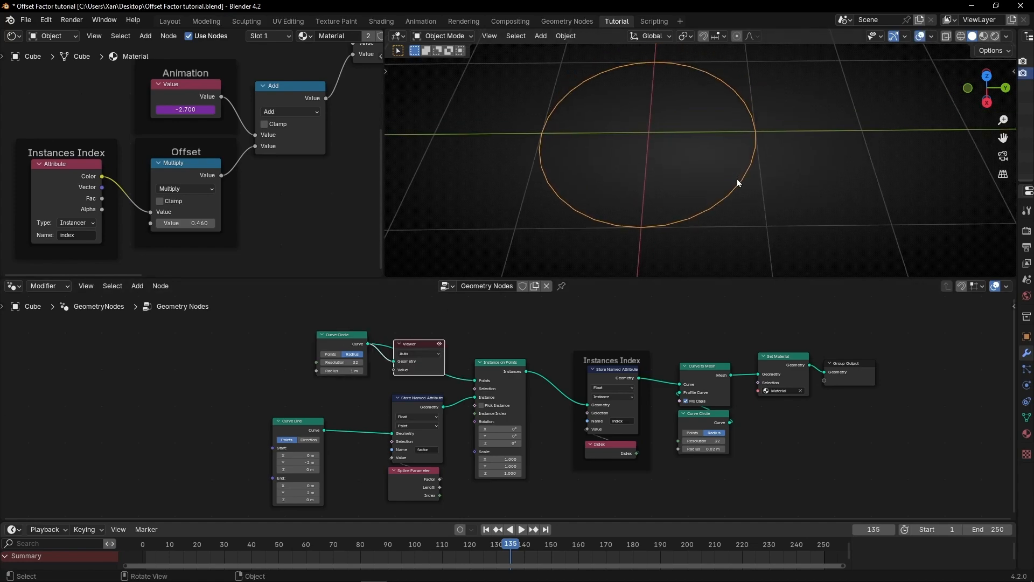
pyautogui.press('x')
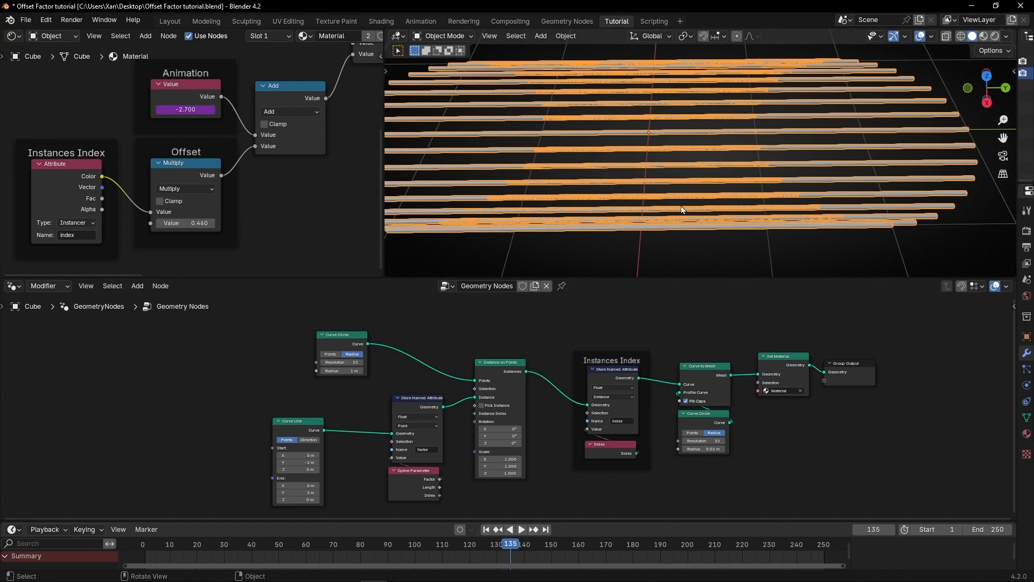
pyautogui.scroll(-3, 621, 166)
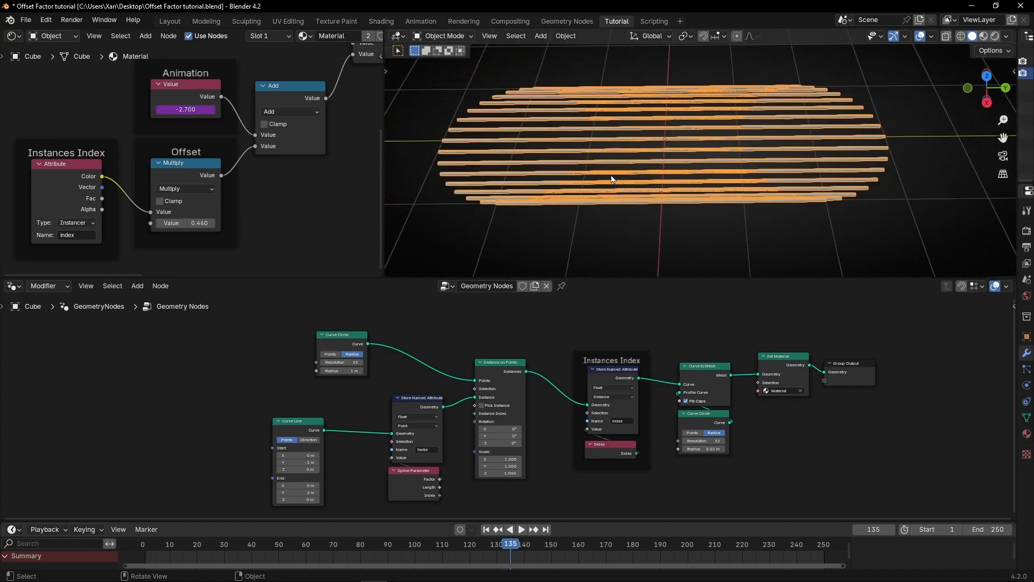
# Shift the Curve Line node slightly and add an Align Rotation to Vector node feeding the Rotation input of Instance on Points.
pyautogui.moveTo(526, 493); pyautogui.dragTo(528, 446, button='middle')
pyautogui.moveTo(371, 364); pyautogui.dragTo(380, 342)
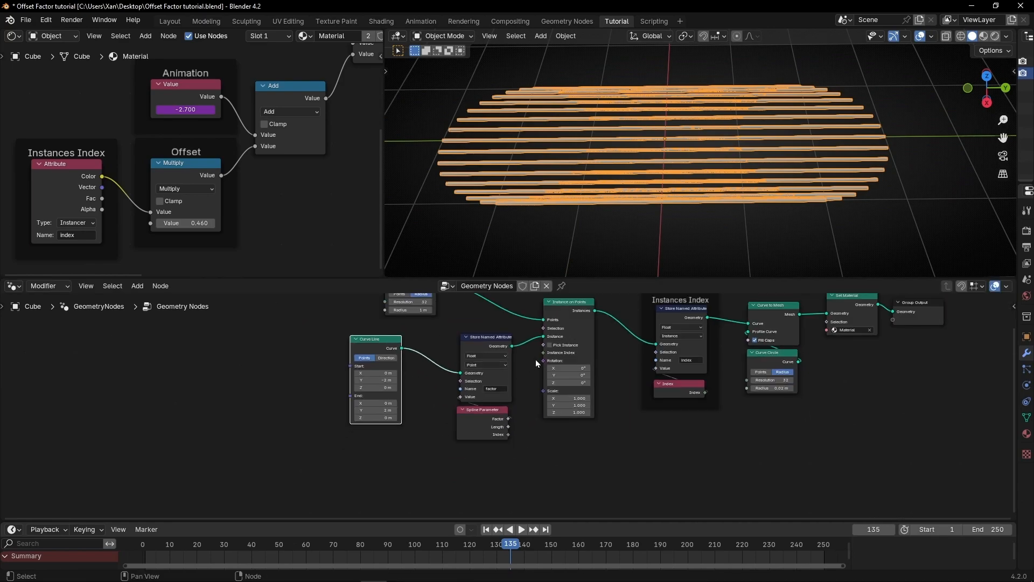
pyautogui.moveTo(543, 360); pyautogui.dragTo(495, 482)
pyautogui.write('alig')
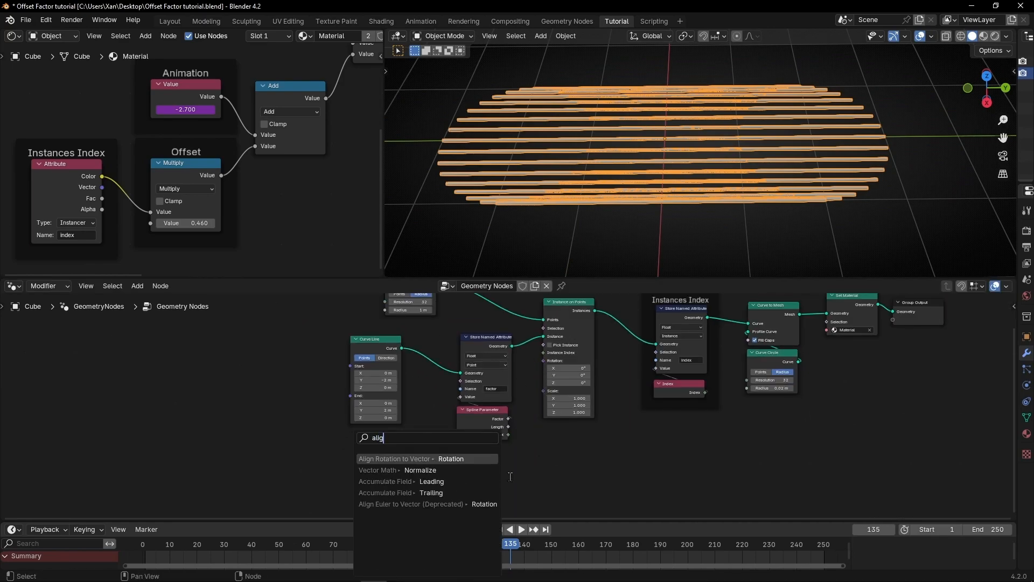
pyautogui.press('Return')
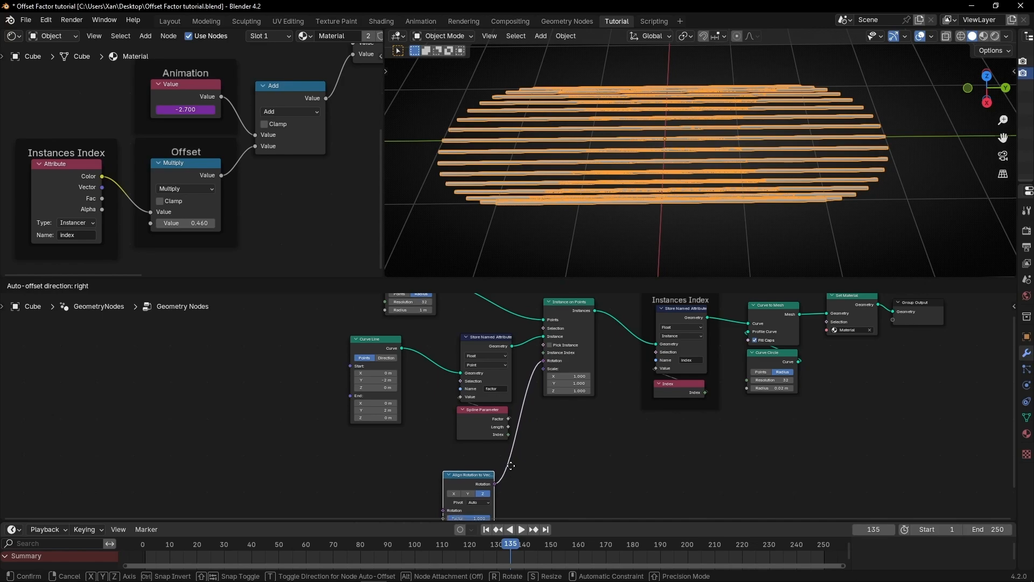
pyautogui.click(509, 476)
# Connect a Curve Tangent node to the Vector input of Align Rotation to Vector and set the alignment axis to X.
pyautogui.scroll(4, 548, 468)
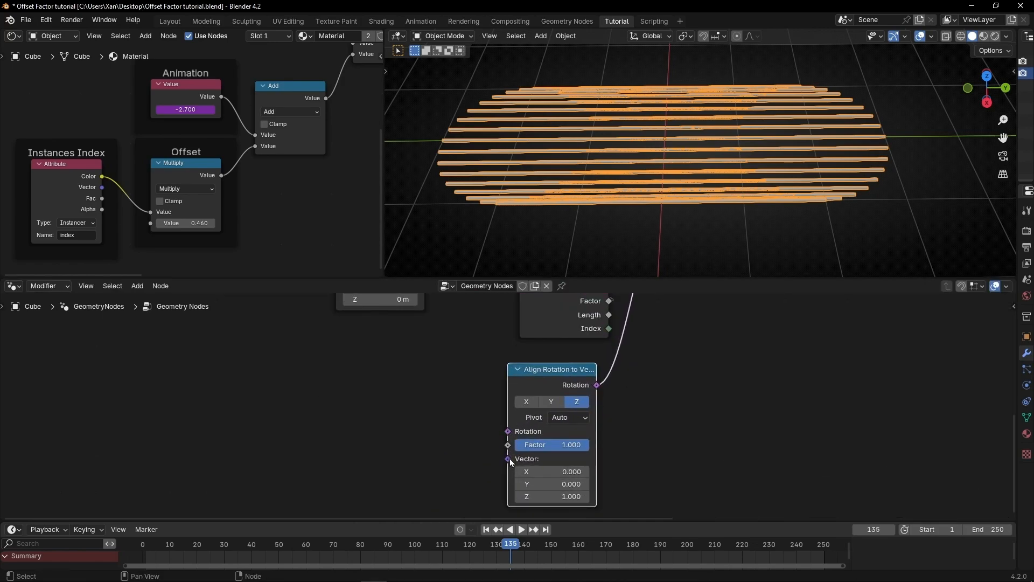
pyautogui.moveTo(509, 458); pyautogui.dragTo(391, 459)
pyautogui.write('curve tan')
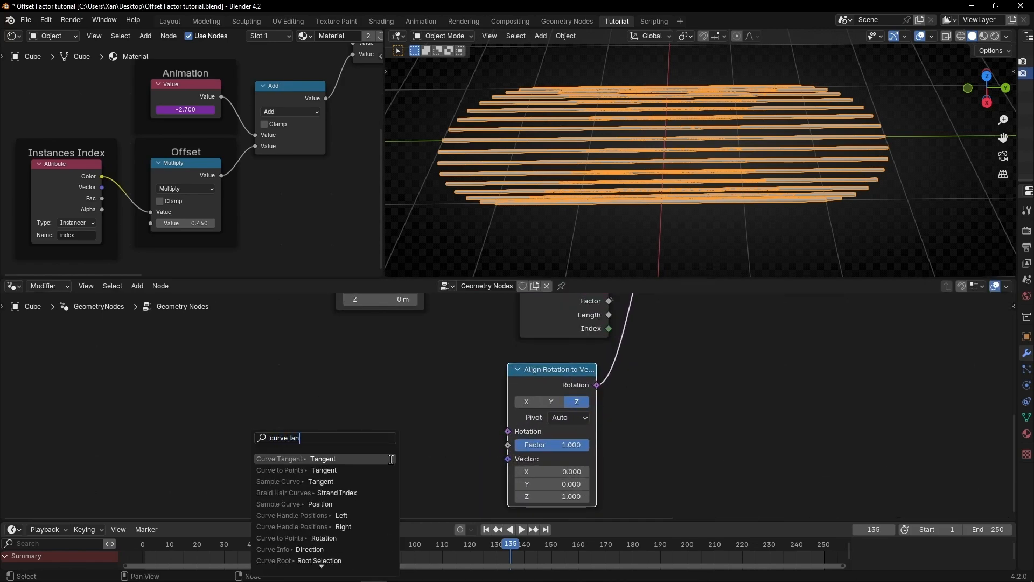
pyautogui.press('Return')
pyautogui.click(452, 460)
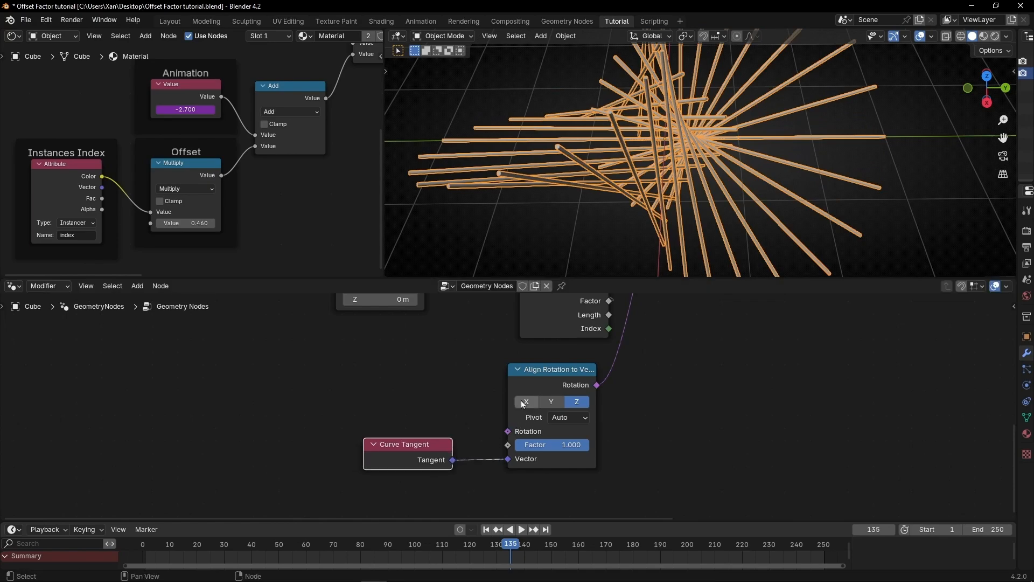
pyautogui.click(525, 402)
# Switch the viewport to Rendered shading and deselect the radial lines.
pyautogui.moveTo(621, 183); pyautogui.dragTo(941, 43, button='middle')
pyautogui.click(995, 36)
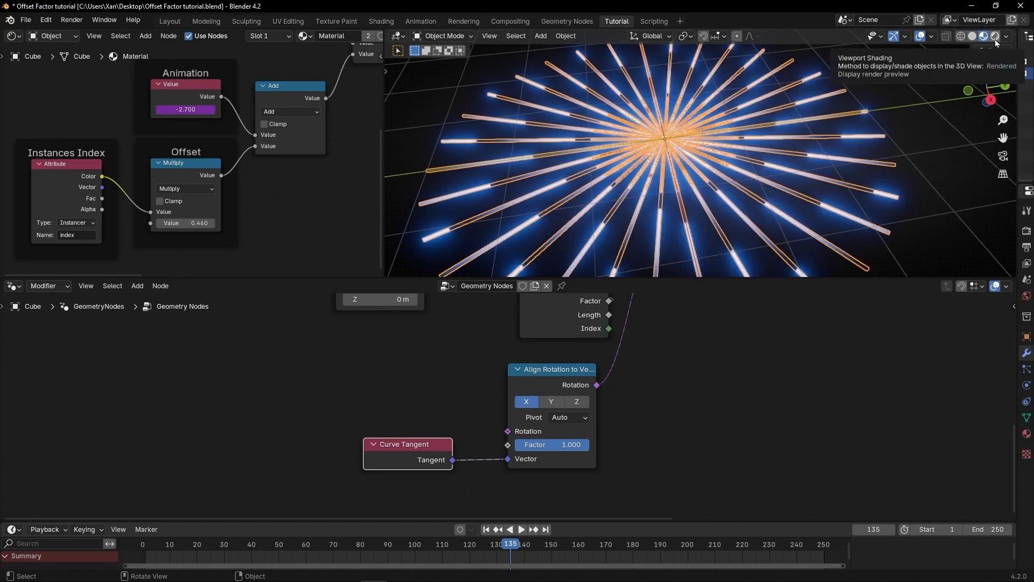
pyautogui.click(933, 95)
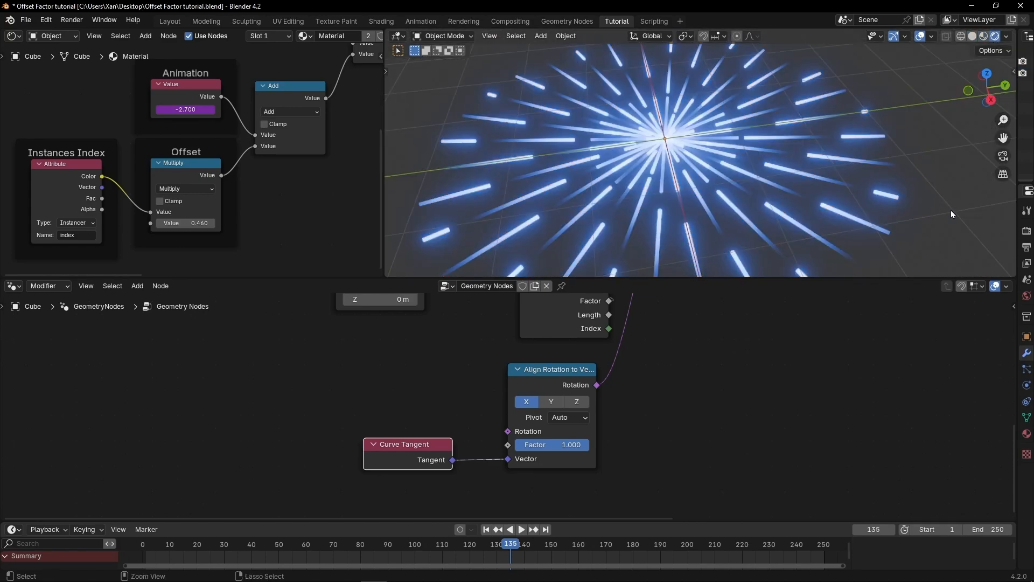
# Widen the properties area and lower the world background's strength until the background is black.
pyautogui.moveTo(1014, 177); pyautogui.dragTo(774, 183)
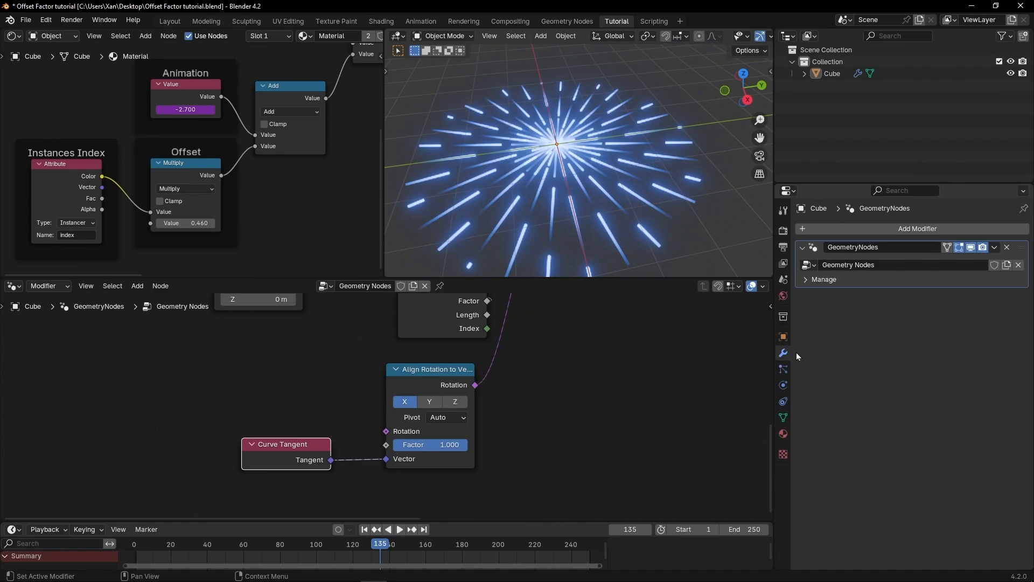
pyautogui.click(783, 432)
pyautogui.click(783, 295)
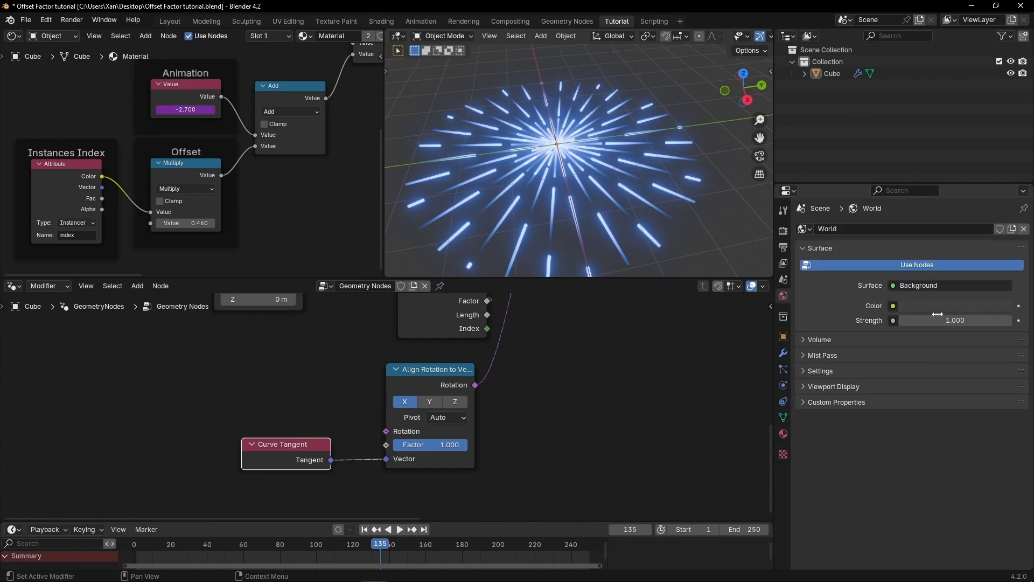
pyautogui.moveTo(938, 319); pyautogui.dragTo(878, 319)
# Hide the overlays and play the radial line animation from the top in a maximized viewport, returning to the normal layout at frame 225.
pyautogui.hotkey('ctrl', 'space')
pyautogui.click(1004, 73)
pyautogui.click(938, 37)
pyautogui.keyDown('shift'); pyautogui.moveTo(710, 294); pyautogui.dragTo(715, 228, button='middle'); pyautogui.keyUp('shift')
pyautogui.press('space')
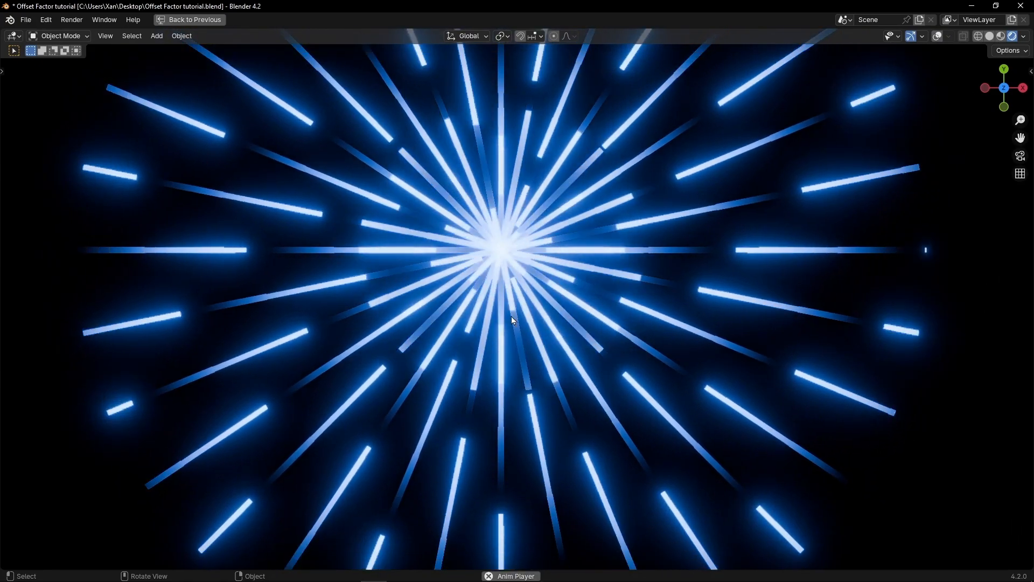
pyautogui.hotkey('ctrl', 'space')
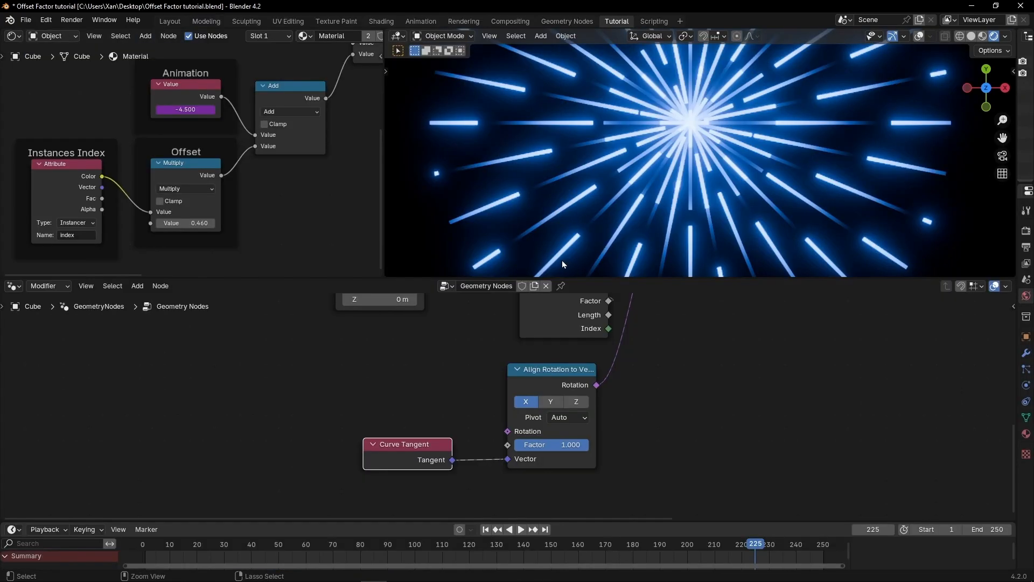
# Replay the animation from the first frame, stop at frame 35 and set the Curve Line's Start Y to 0 m.
pyautogui.scroll(5, 399, 386)
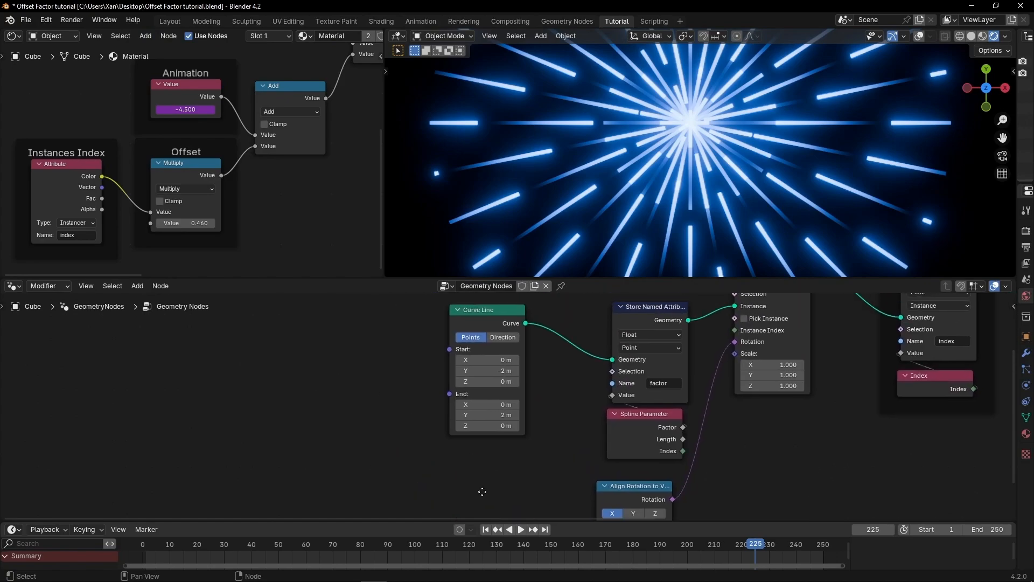
pyautogui.hotkey('shift', 'Left')
pyautogui.press('space')
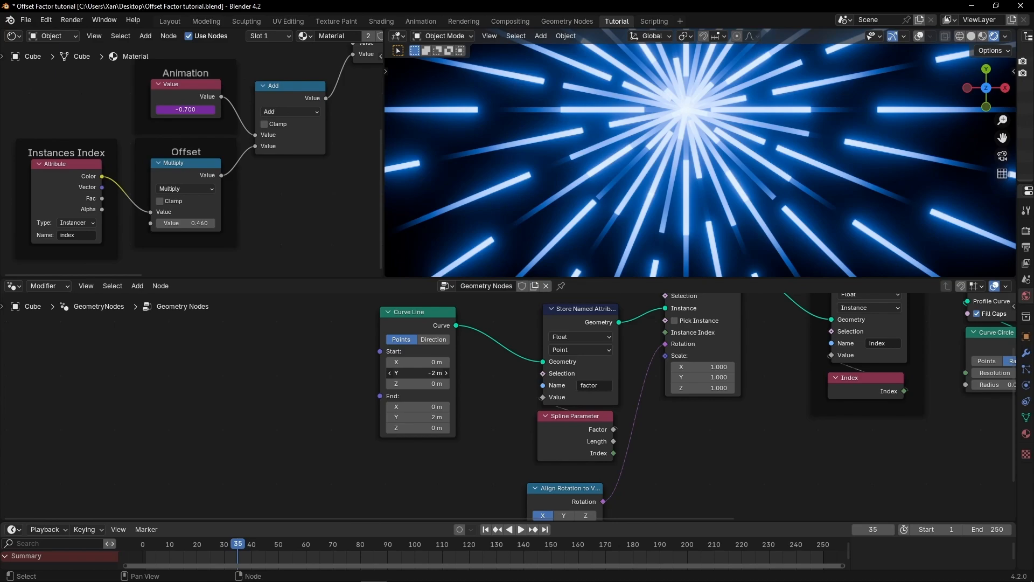
pyautogui.moveTo(418, 373); pyautogui.dragTo(458, 373)
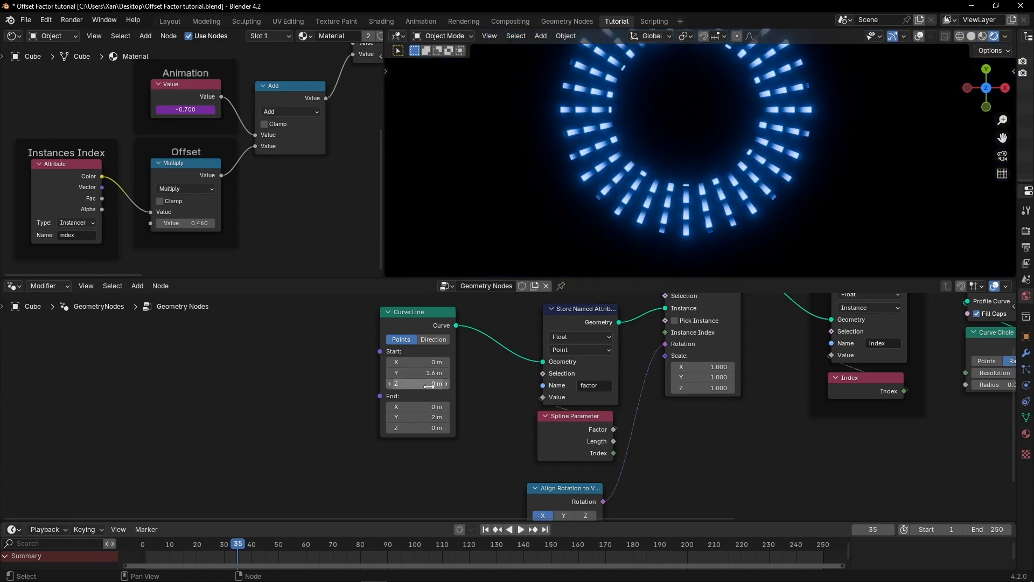
pyautogui.write('0')
pyautogui.press('Return')
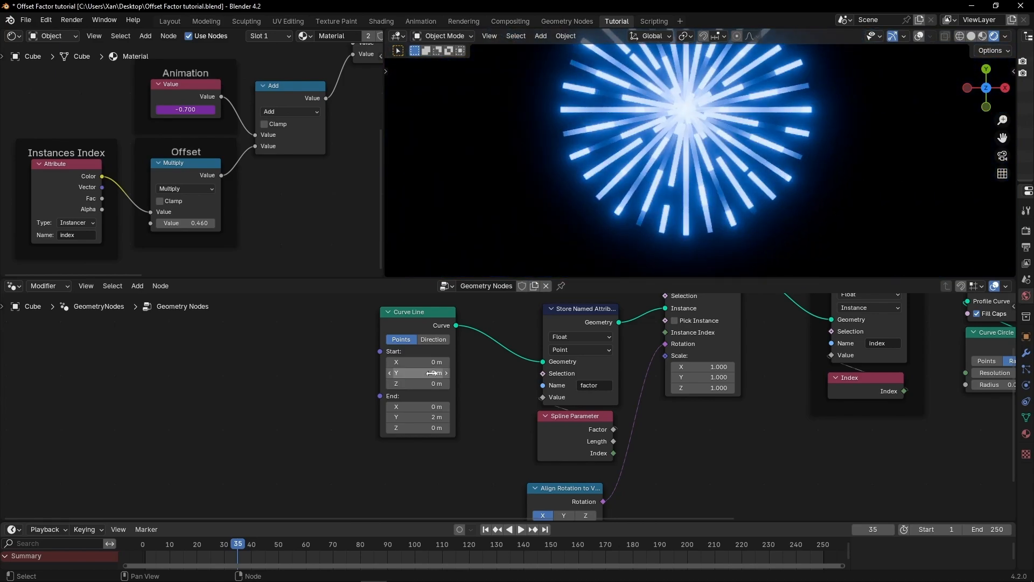
# Set the Curve Line's End Y to 4 m and its Start Y to -0.62 m.
pyautogui.keyDown('ctrl'); pyautogui.moveTo(654, 185); pyautogui.dragTo(625, 197, button='middle'); pyautogui.keyUp('ctrl')
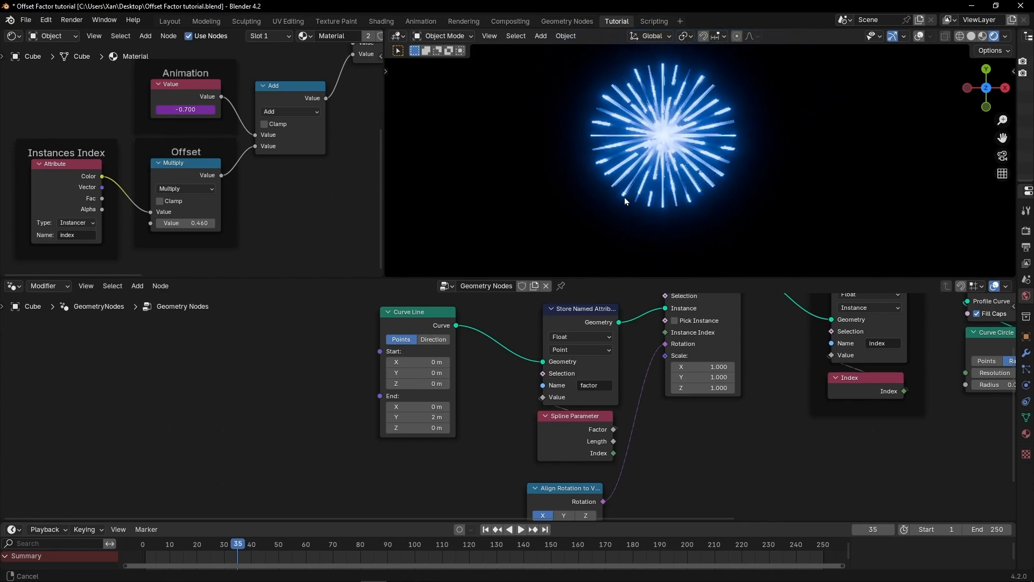
pyautogui.moveTo(425, 417); pyautogui.dragTo(428, 411)
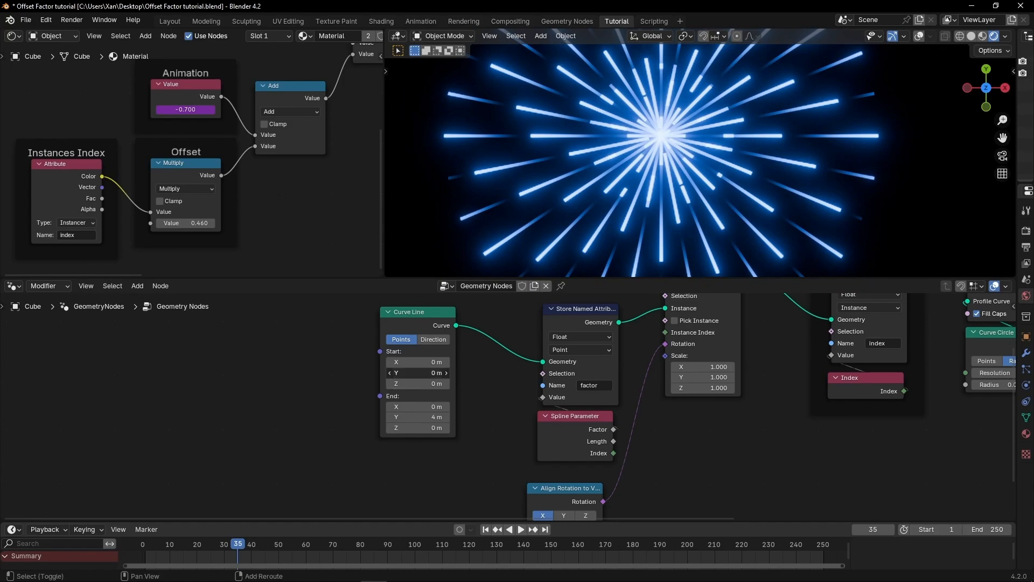
pyautogui.moveTo(425, 373); pyautogui.dragTo(443, 372)
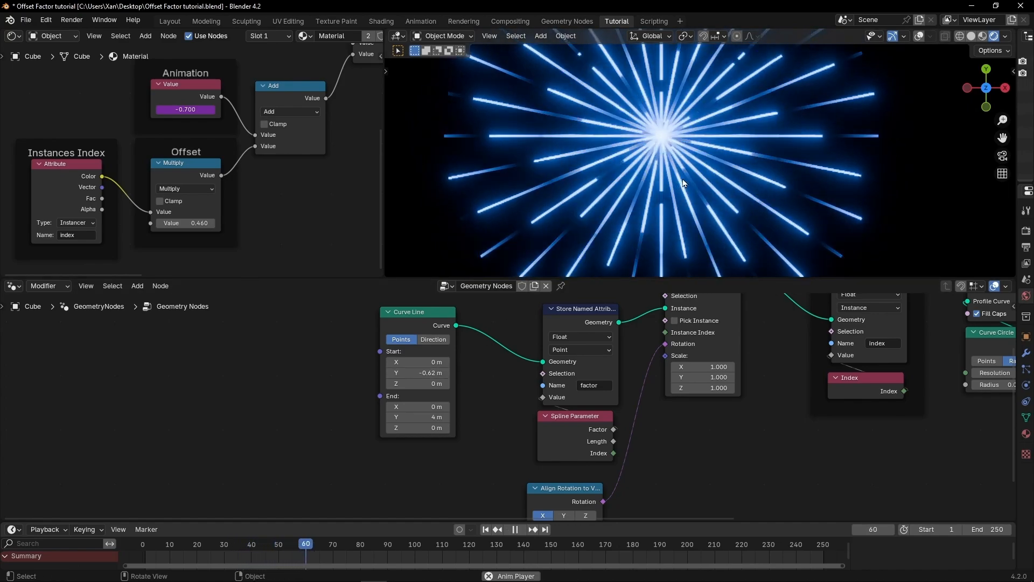
# Set the radius of the profile Curve Circle feeding the Curve to Mesh node to 0.01 m.
pyautogui.hotkey('ctrl', 'space')
pyautogui.moveTo(590, 345); pyautogui.dragTo(544, 253, button='middle')
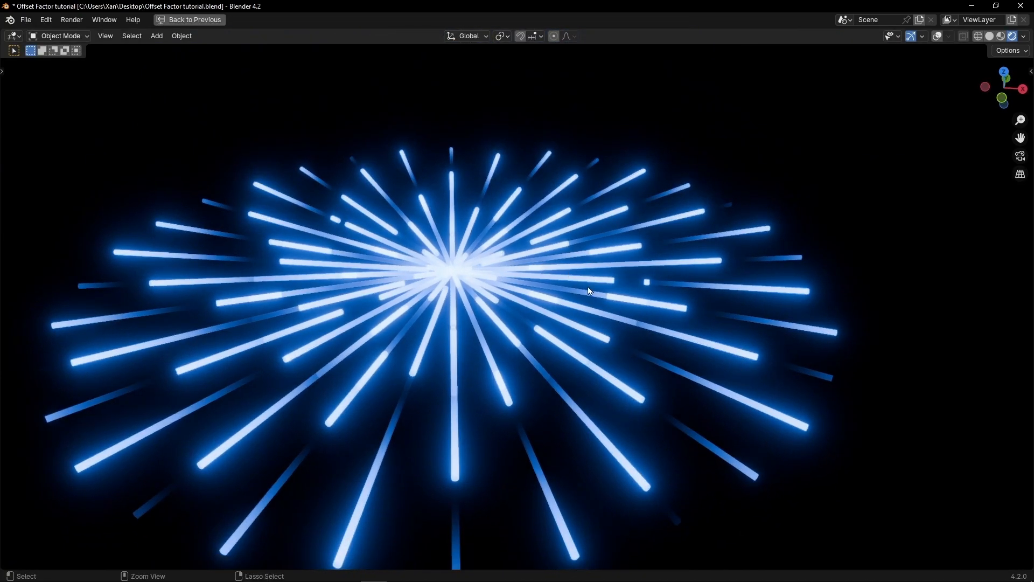
pyautogui.hotkey('ctrl', 'space')
pyautogui.moveTo(817, 411); pyautogui.dragTo(507, 431, button='middle')
pyautogui.scroll(4, 542, 466)
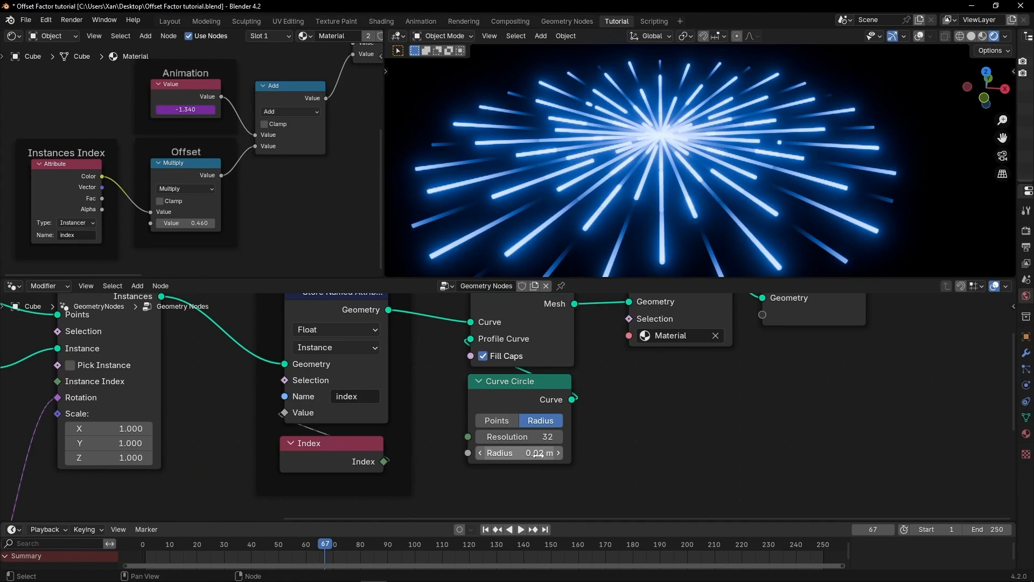
pyautogui.click(509, 452)
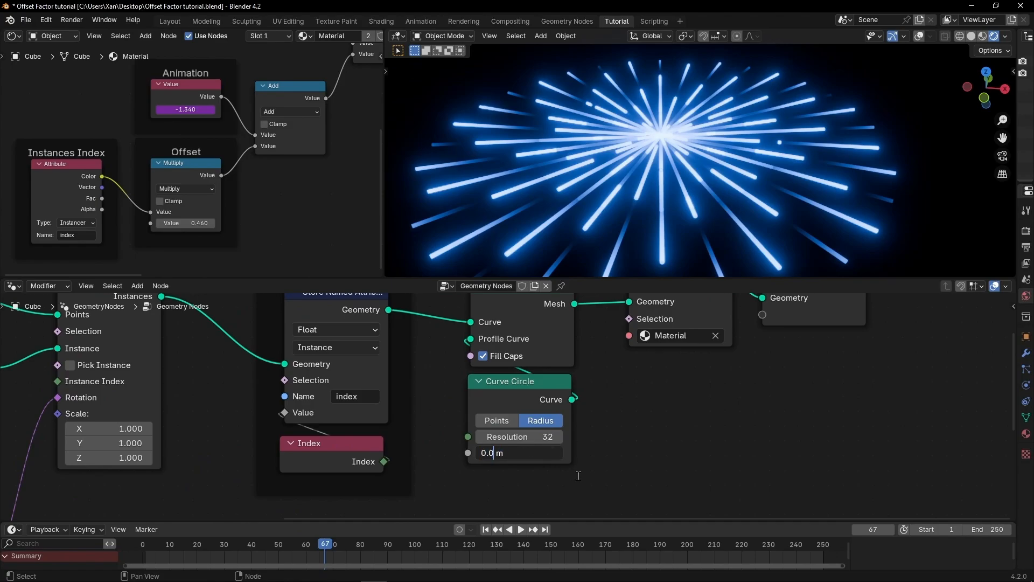
# Inspect the thinner glowing lines up close from several angles in a maximized viewport, then return to the normal layout.
pyautogui.hotkey('ctrl', 'alt', 'space')
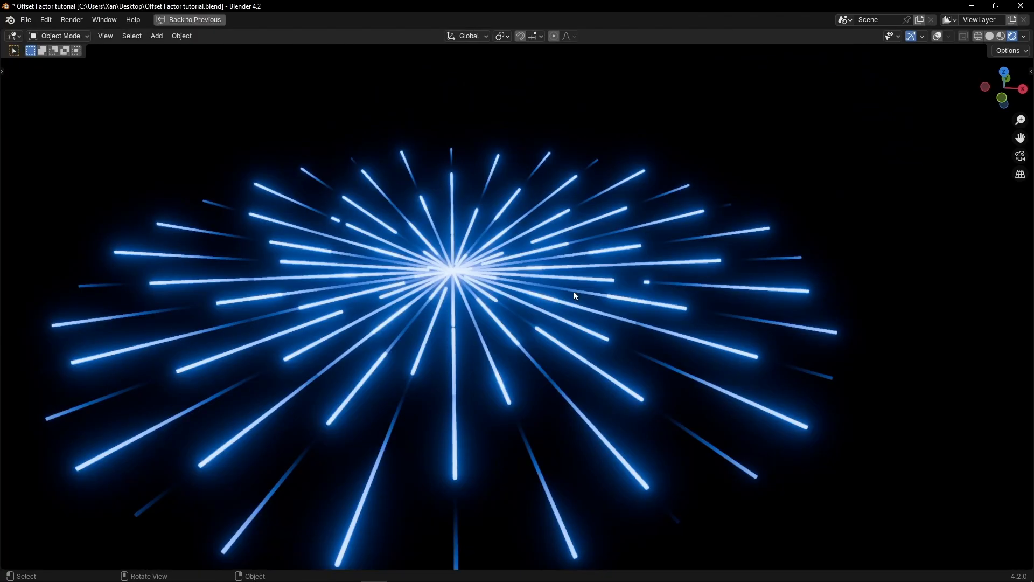
pyautogui.scroll(5, 575, 293)
pyautogui.moveTo(574, 293); pyautogui.dragTo(367, 283, button='middle')
pyautogui.hotkey('ctrl', 'alt', 'space')
# Set the Curve Line's Start Y to 0 m and the instancing Curve Circle's radius to 5.01 m.
pyautogui.moveTo(308, 368); pyautogui.dragTo(512, 360, button='middle')
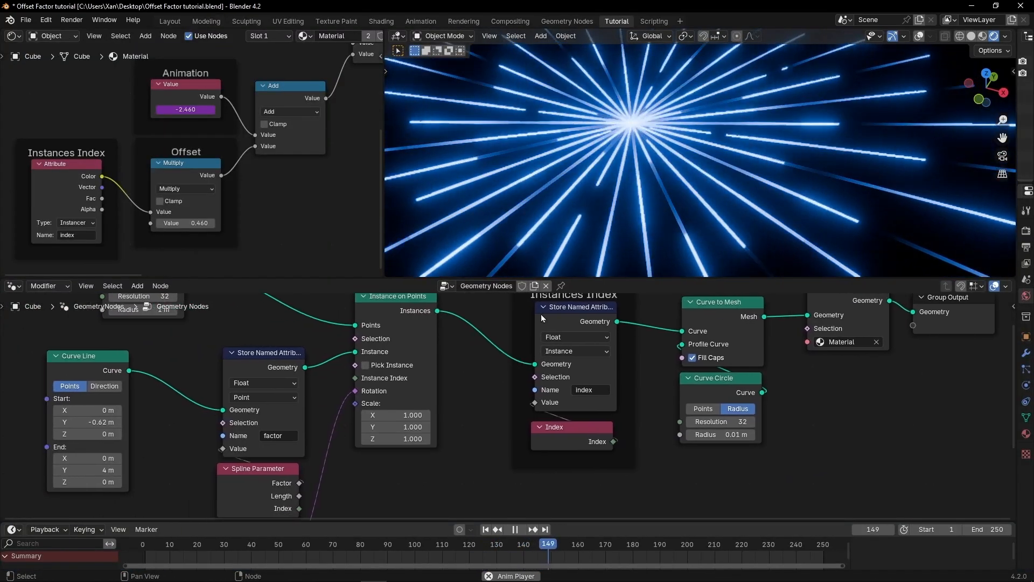
pyautogui.moveTo(203, 364); pyautogui.dragTo(404, 349, button='middle')
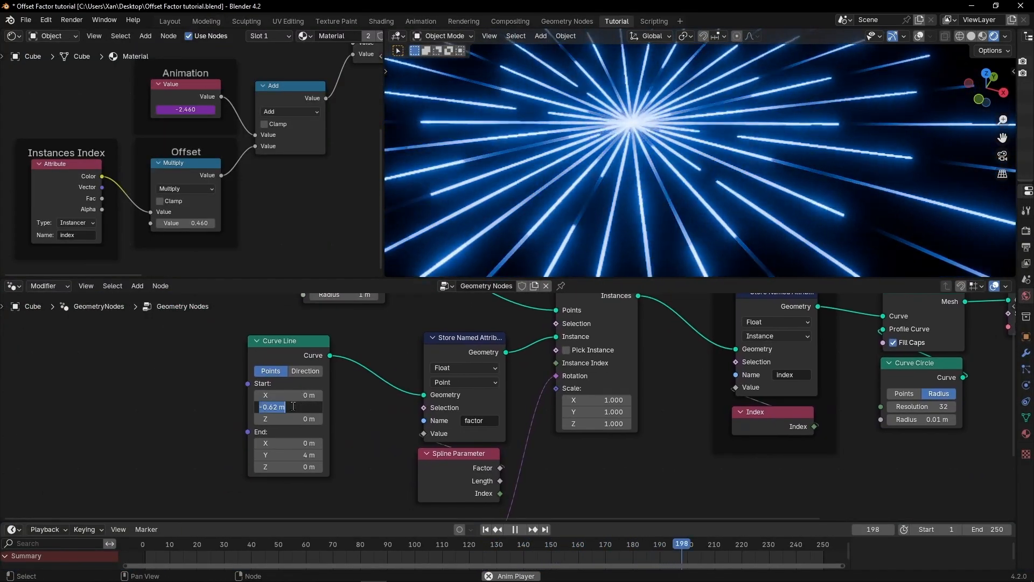
pyautogui.press('BackSpace')
pyautogui.moveTo(293, 406); pyautogui.dragTo(322, 406)
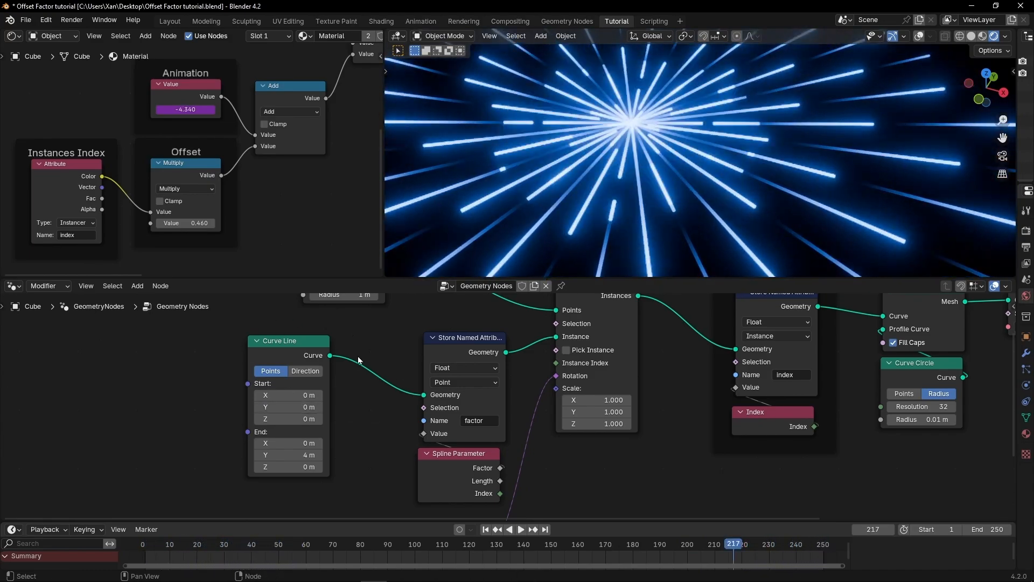
pyautogui.moveTo(354, 342); pyautogui.dragTo(377, 435, button='middle')
pyautogui.moveTo(366, 387); pyautogui.dragTo(439, 388)
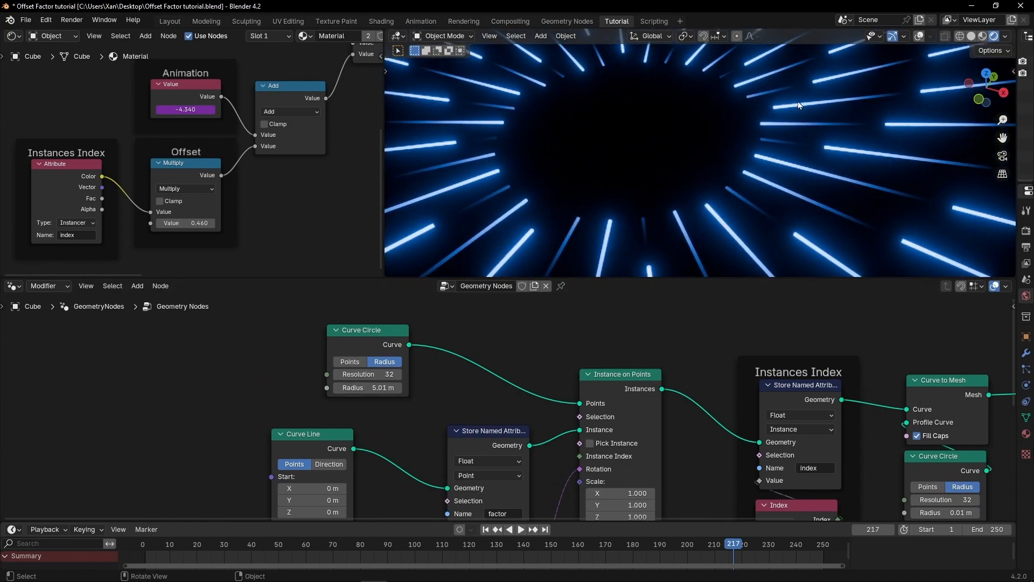
# Show the viewport overlays and select the radial lines object.
pyautogui.click(920, 40)
pyautogui.scroll(-5, 812, 120)
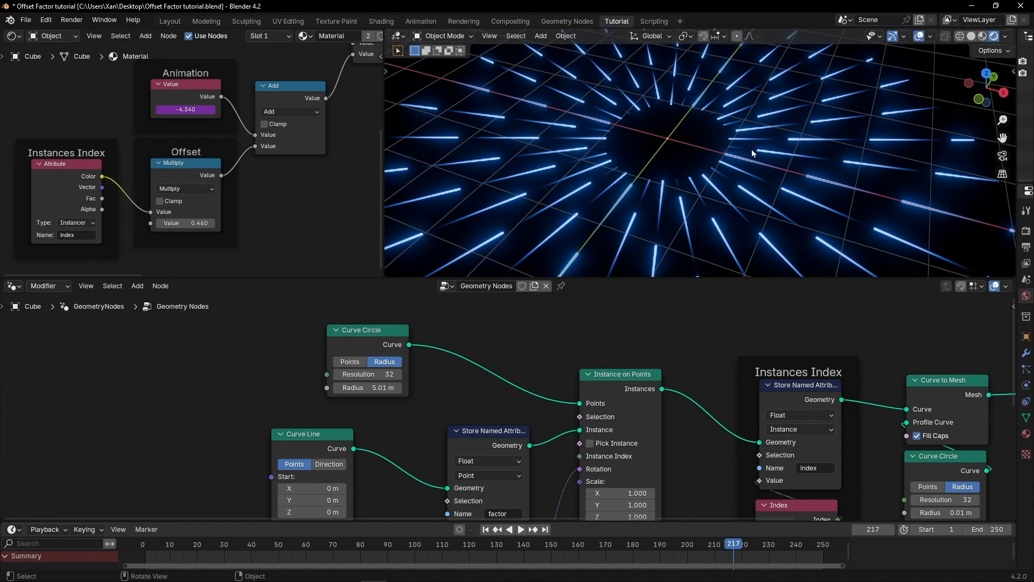
pyautogui.click(748, 153)
pyautogui.moveTo(748, 153); pyautogui.dragTo(742, 147, button='middle')
pyautogui.scroll(-2, 603, 307)
pyautogui.moveTo(484, 366); pyautogui.dragTo(384, 376, button='middle')
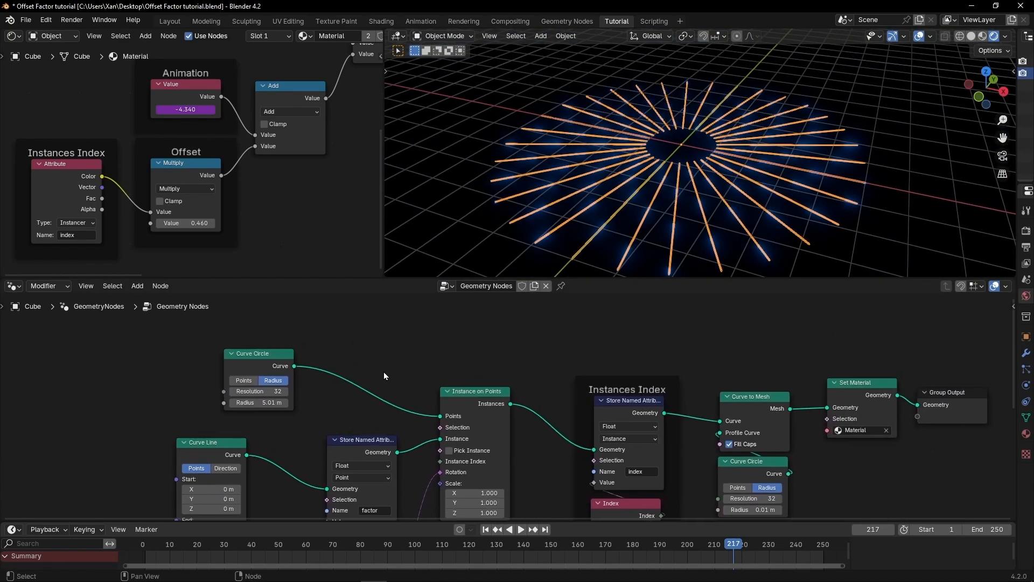
# Preview the instancing Curve Circle with a temporary Viewer node and annotate an outward line starting at the circle's edge.
pyautogui.keyDown('ctrl'); pyautogui.keyDown('shift'); pyautogui.click(267, 360); pyautogui.keyUp('shift'); pyautogui.keyUp('ctrl')
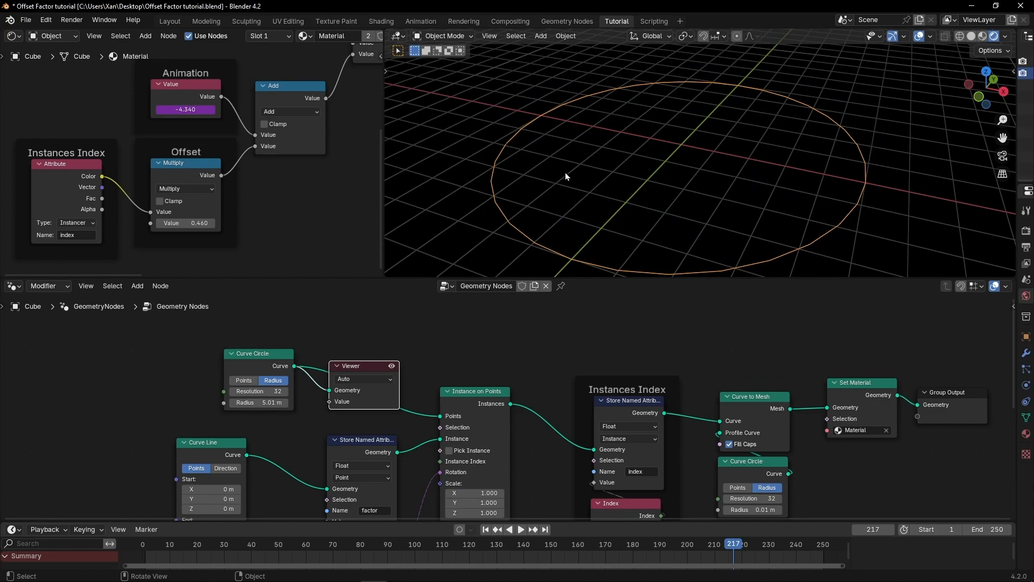
pyautogui.press('t')
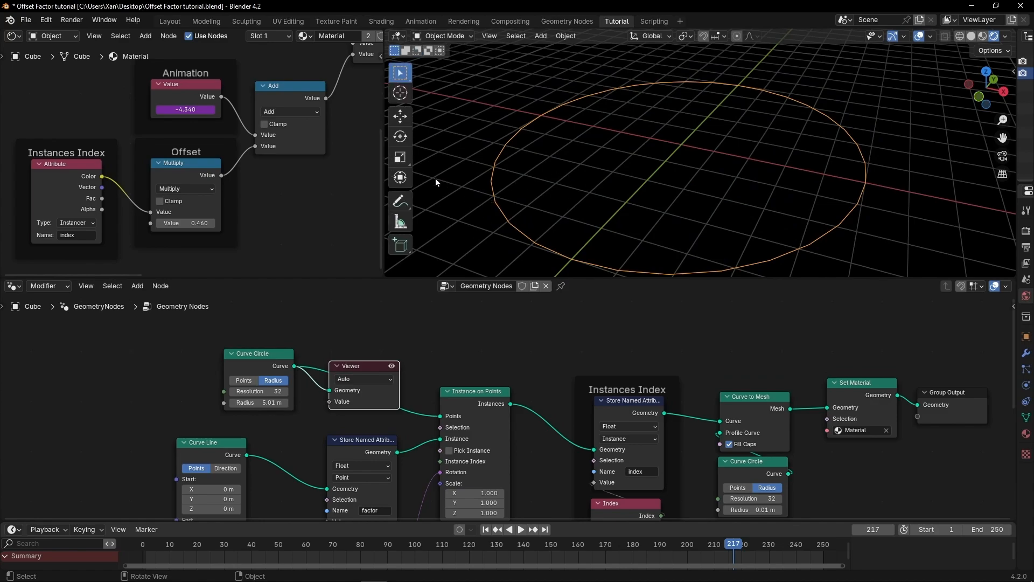
pyautogui.click(406, 202)
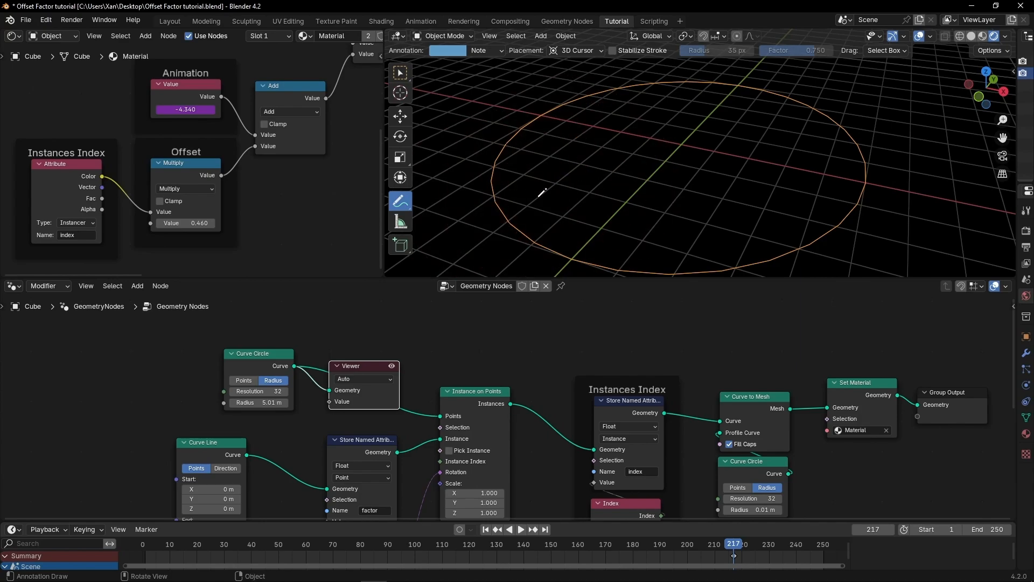
pyautogui.scroll(-2, 542, 193)
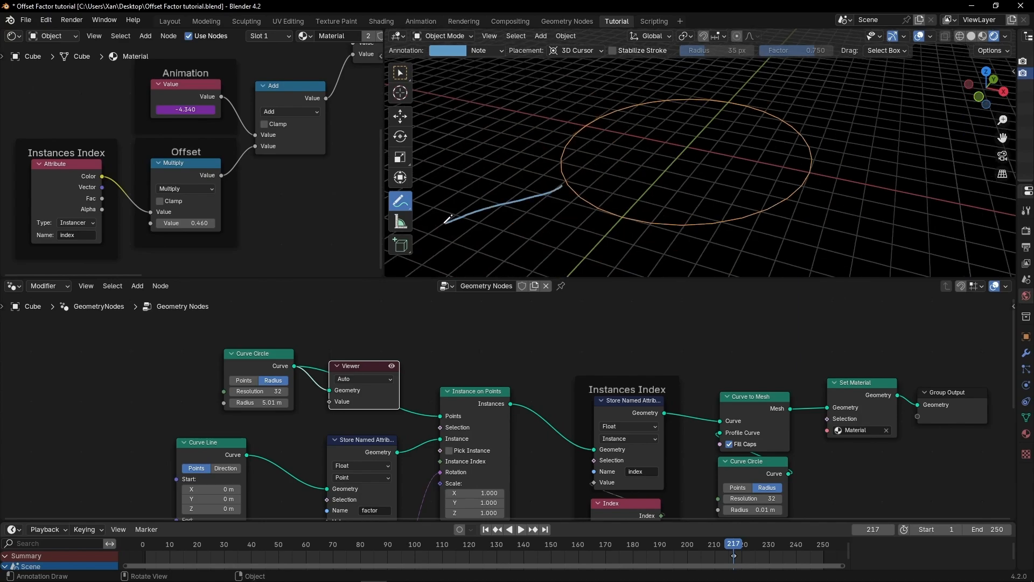
pyautogui.press('x')
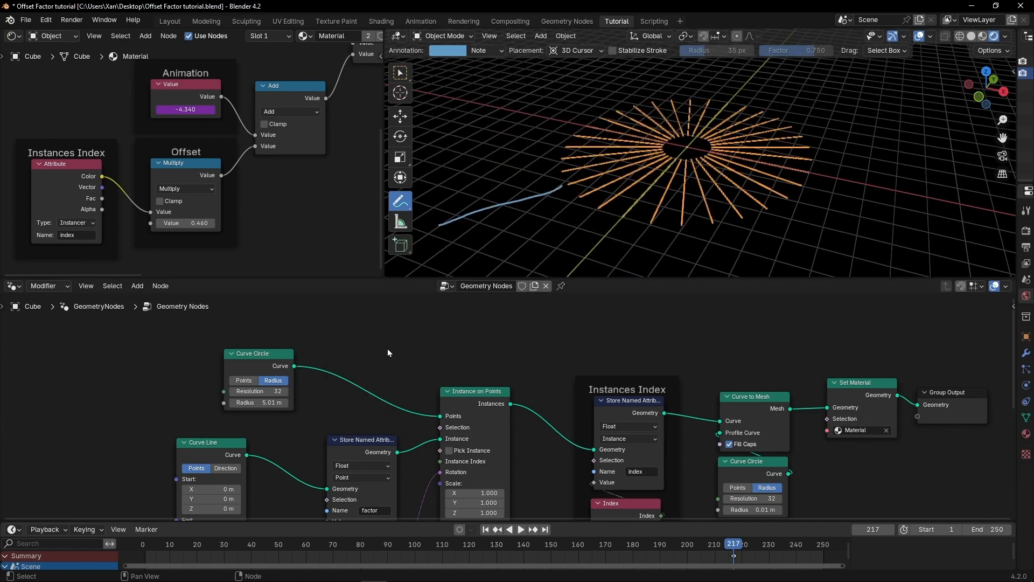
# Set the Curve Line's End Y to -3.89 m and reduce the instancing Curve Circle's radius to 1.89 m.
pyautogui.moveTo(305, 399); pyautogui.dragTo(372, 322, button='middle')
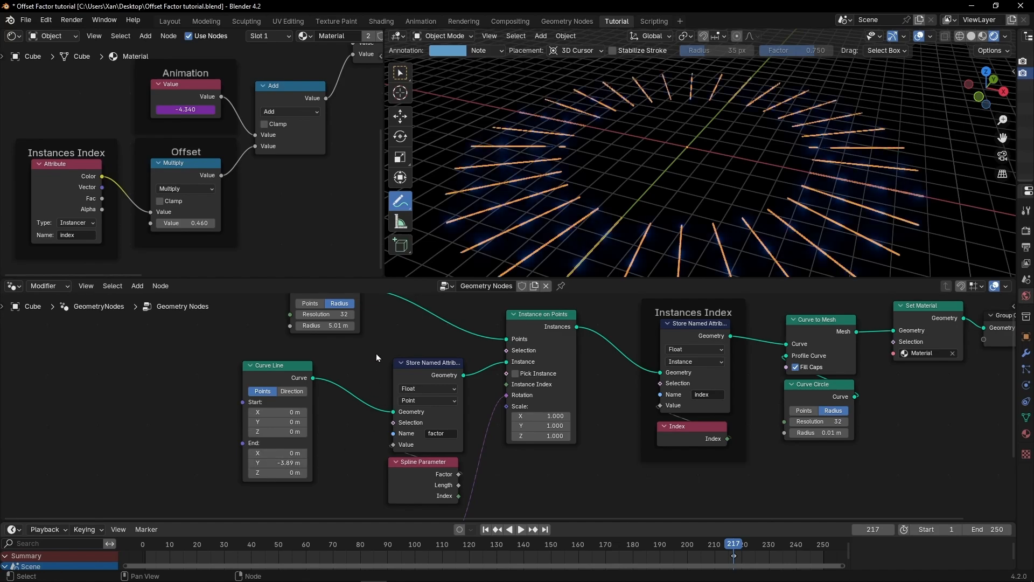
pyautogui.moveTo(376, 355); pyautogui.dragTo(385, 422, button='middle')
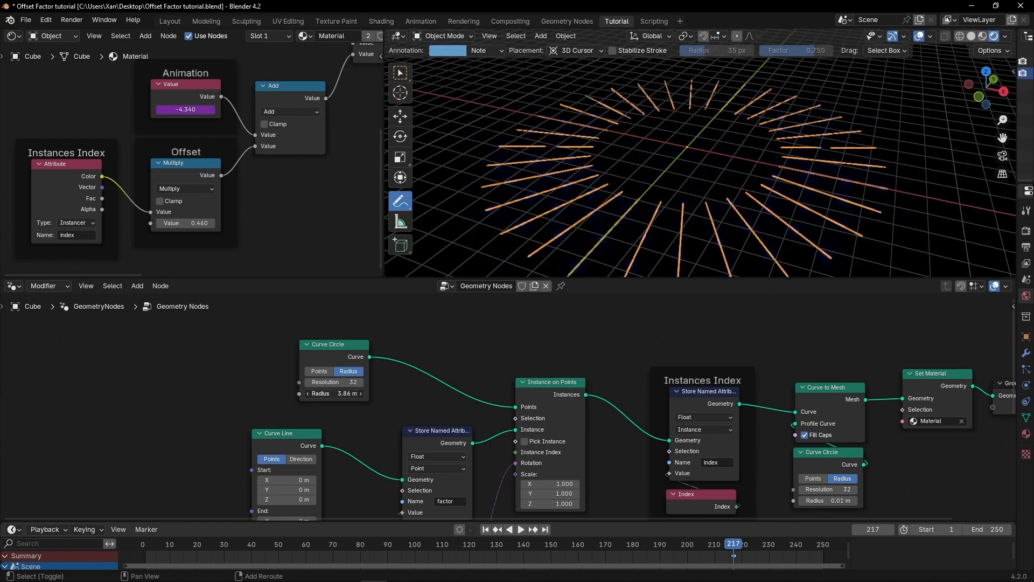
pyautogui.click(987, 74)
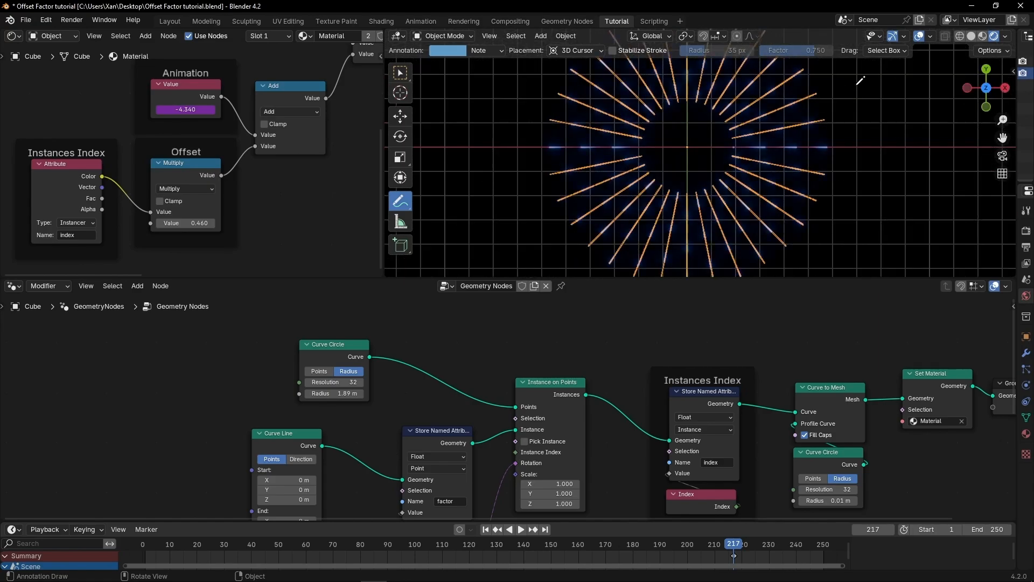
# Hide the overlays and the tool shelf and play the radial animation in a maximized viewport.
pyautogui.click(918, 36)
pyautogui.press('w')
pyautogui.press('t')
pyautogui.hotkey('ctrl', 'space')
pyautogui.press('space')
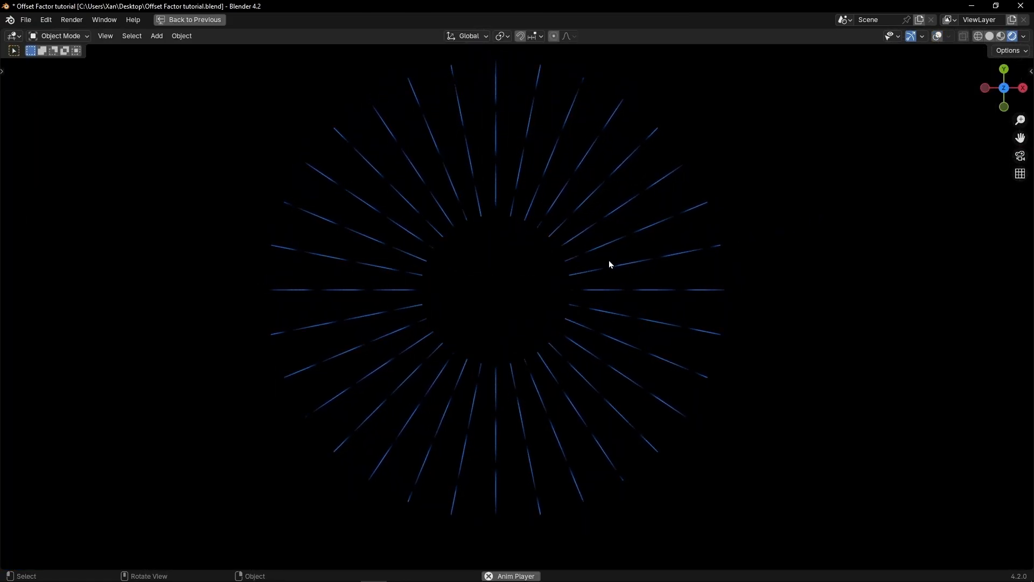
pyautogui.moveTo(602, 272); pyautogui.dragTo(529, 259, button='middle')
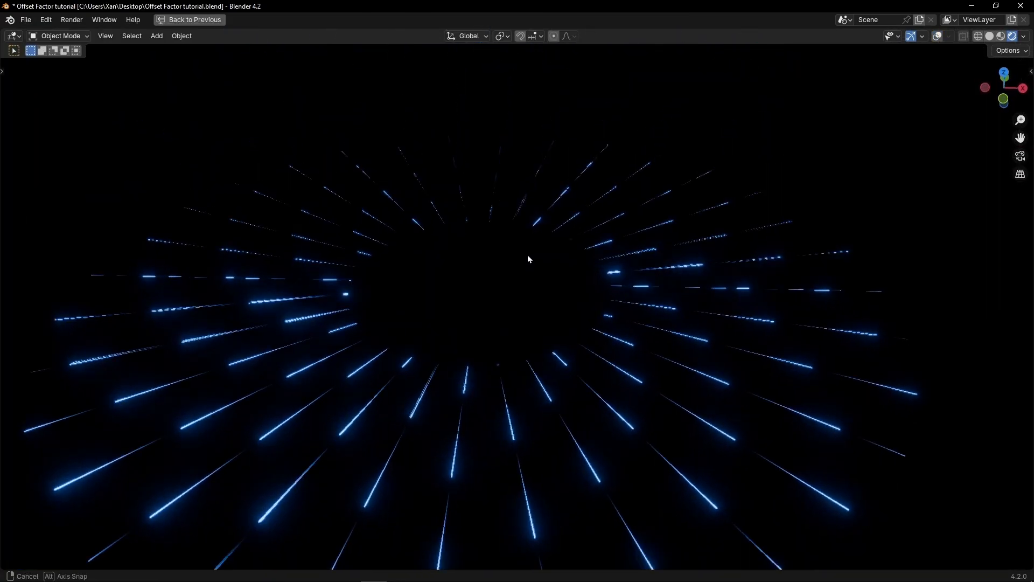
# Lower the instancing Curve Circle's radius to 0.31 m and check the burst in a maximized viewport.
pyautogui.hotkey('ctrl', 'space')
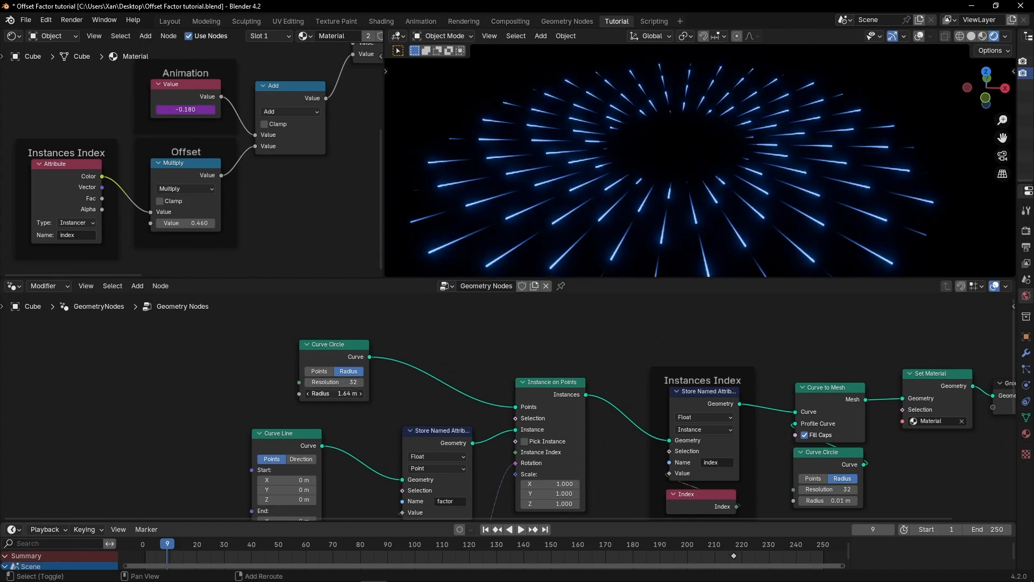
pyautogui.hotkey('ctrl', 'space')
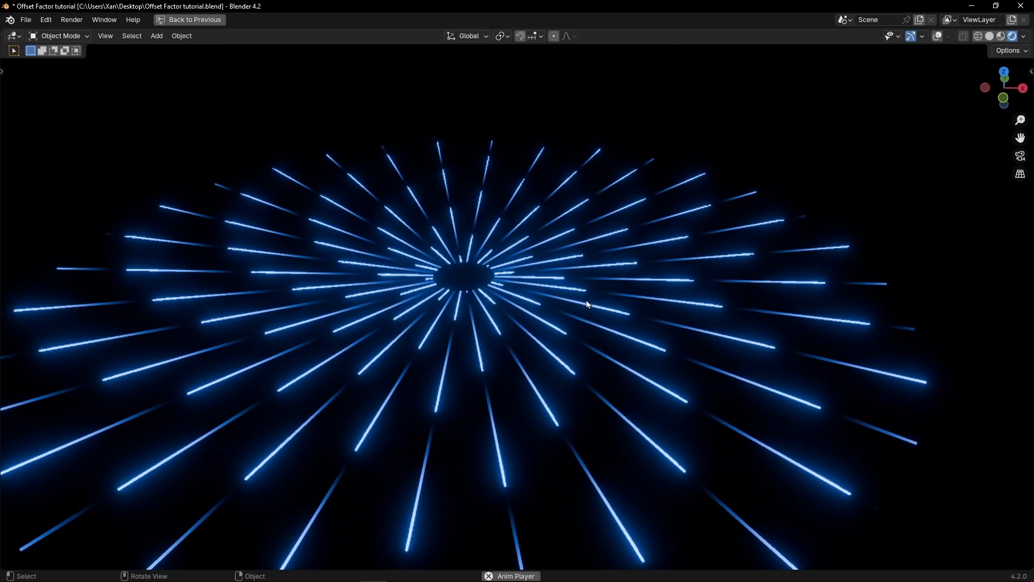
pyautogui.moveTo(586, 300); pyautogui.dragTo(584, 273, button='middle')
pyautogui.hotkey('ctrl', 'space')
# Raise the instancing Curve Circle's resolution to 121 and inspect the denser burst in a maximized viewport.
pyautogui.moveTo(392, 361); pyautogui.dragTo(406, 403, button='middle')
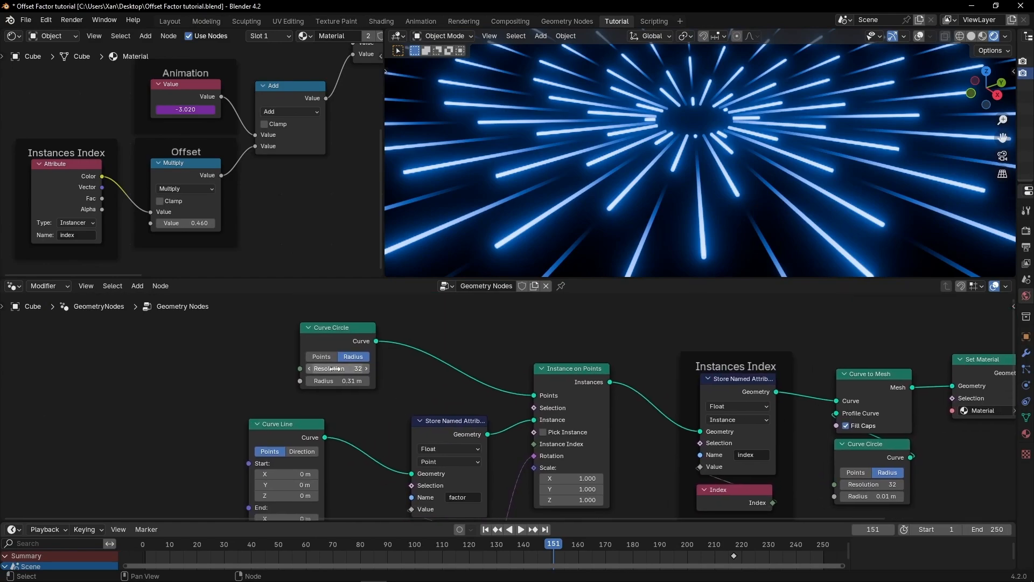
pyautogui.moveTo(338, 369); pyautogui.dragTo(325, 369)
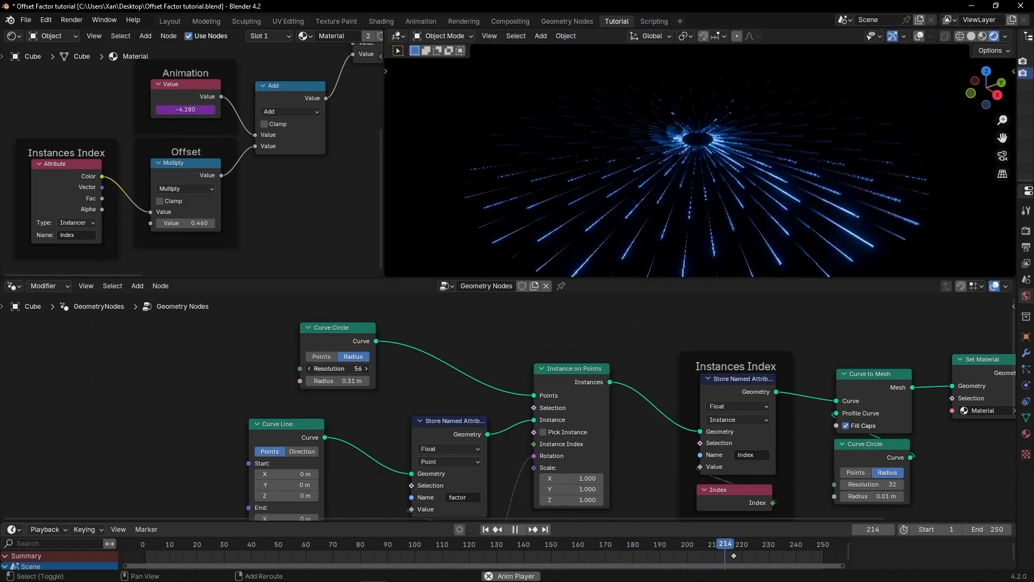
pyautogui.hotkey('ctrl', 'alt', 'space')
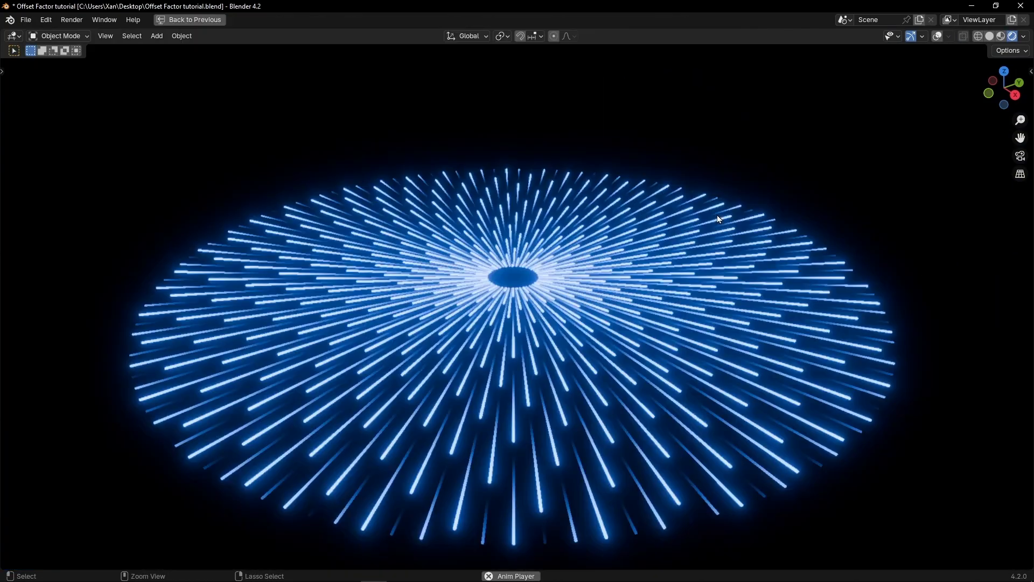
pyautogui.moveTo(530, 277); pyautogui.dragTo(535, 284, button='middle')
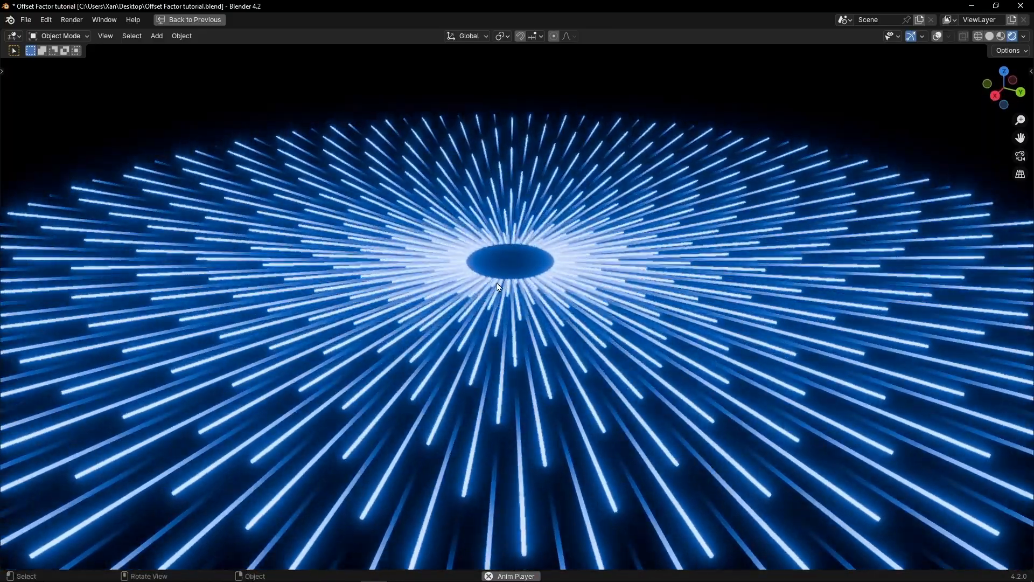
pyautogui.hotkey('ctrl', 'alt', 'space')
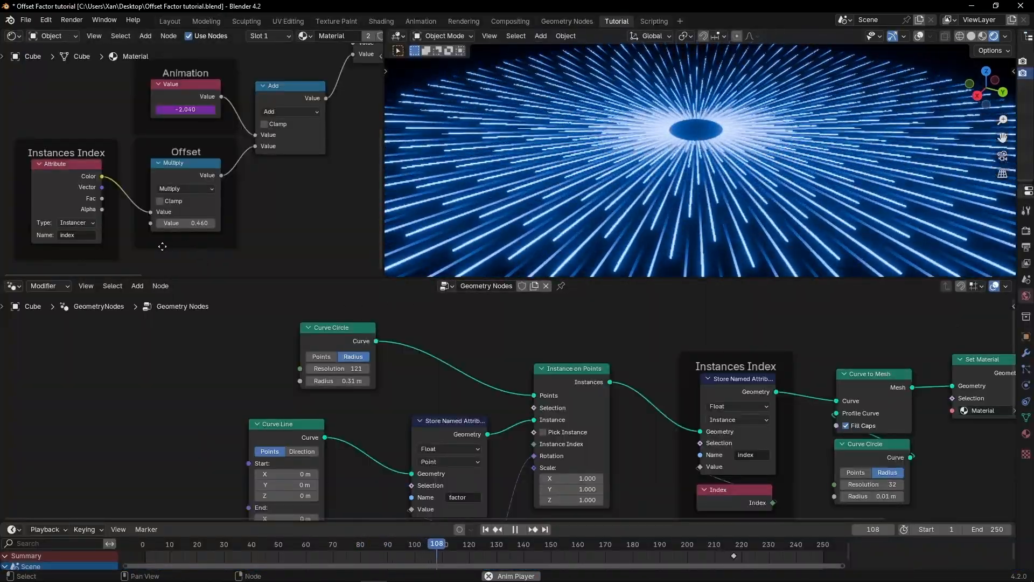
# Try different values on the Offset frame's Multiply node, settle on 1.000 and view the resulting pattern.
pyautogui.moveTo(201, 221); pyautogui.dragTo(208, 222)
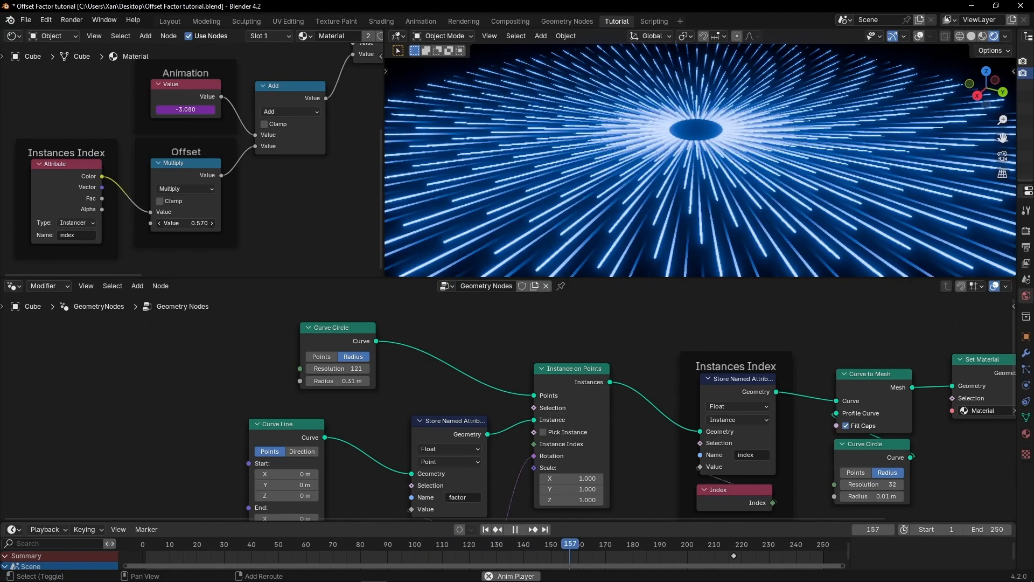
pyautogui.click(194, 223)
pyautogui.write('1')
pyautogui.press('Return')
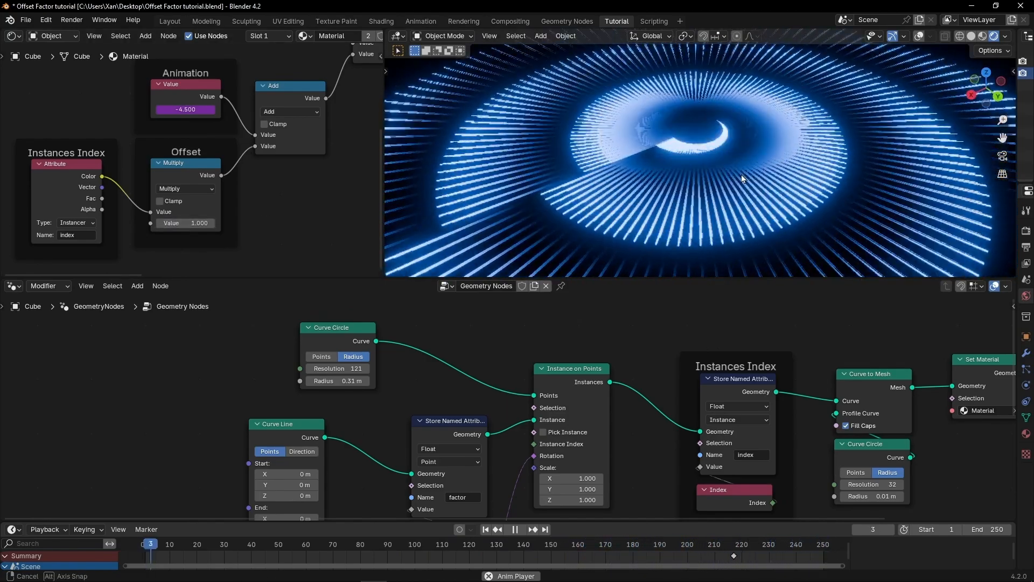
pyautogui.keyDown('shift'); pyautogui.moveTo(199, 224); pyautogui.dragTo(184, 224); pyautogui.keyUp('shift')
pyautogui.doubleClick(199, 224)
pyautogui.write('1')
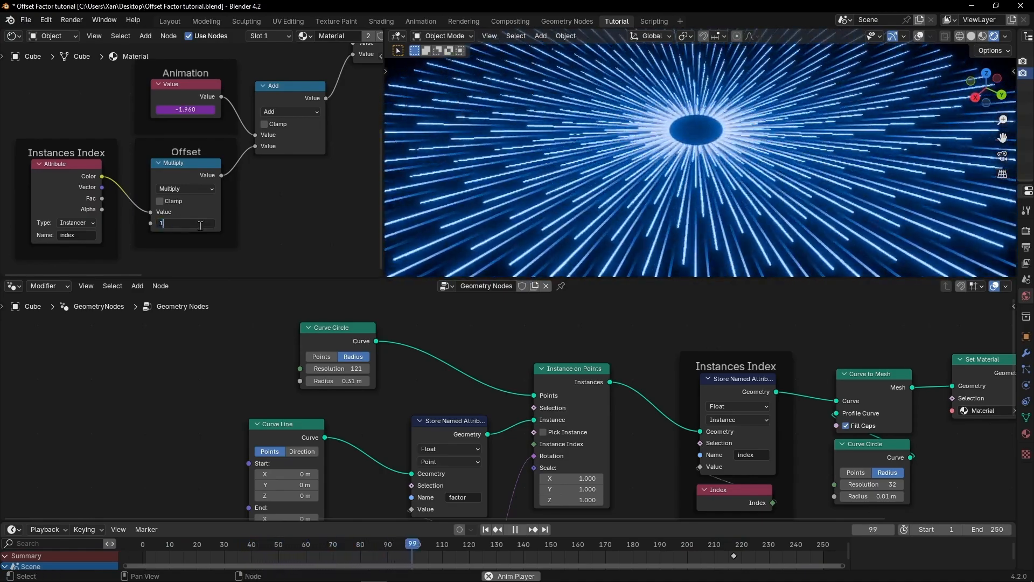
pyautogui.press('Return')
pyautogui.moveTo(619, 140); pyautogui.dragTo(595, 185, button='middle')
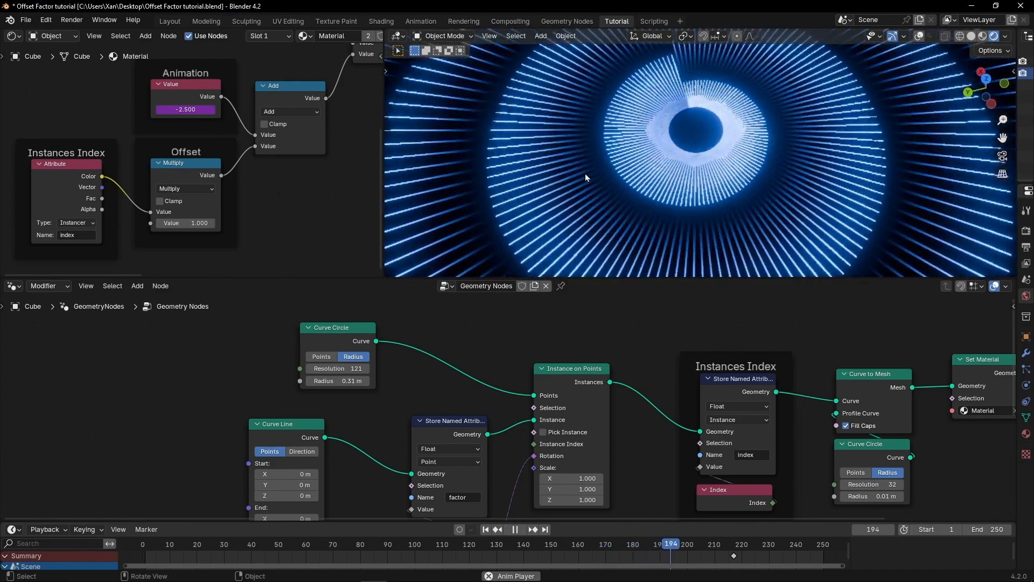
# Set the Repeater's Floored Modulo value to 1.000 and the instancing Curve Circle's resolution to 70.
pyautogui.scroll(-4, 309, 171)
pyautogui.moveTo(311, 164); pyautogui.dragTo(195, 222, button='middle')
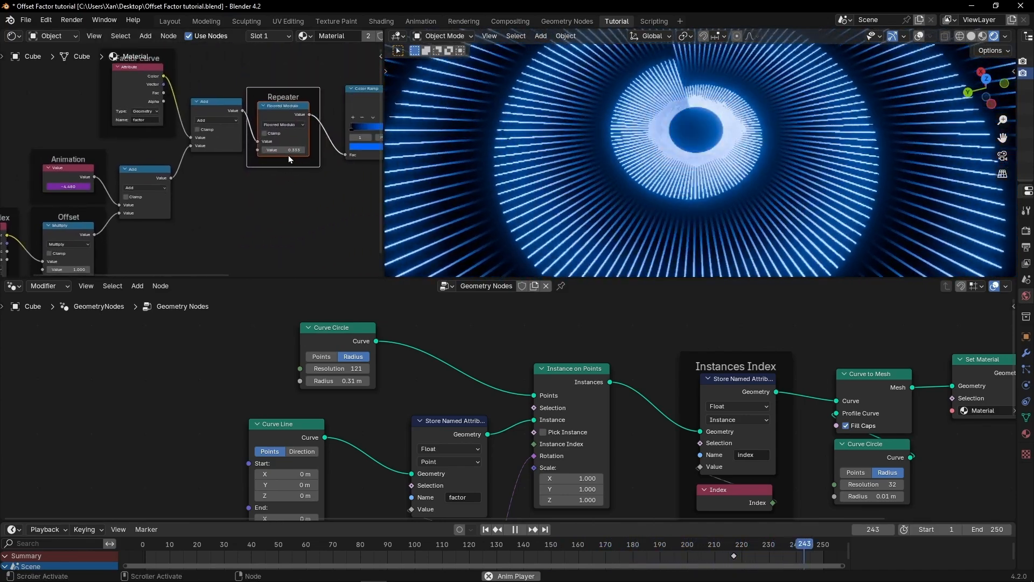
pyautogui.moveTo(283, 147); pyautogui.dragTo(279, 149)
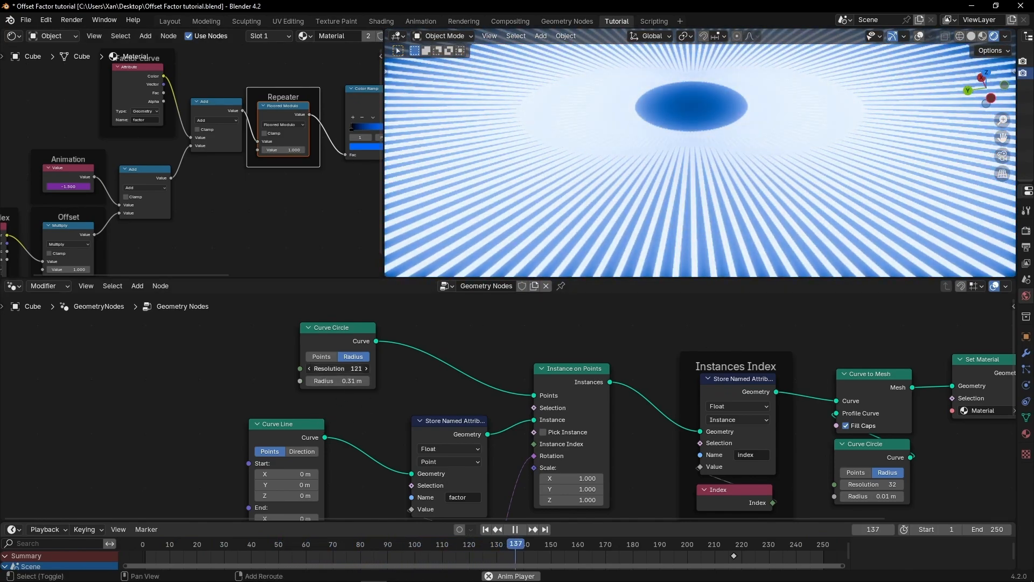
pyautogui.moveTo(345, 369); pyautogui.dragTo(318, 369)
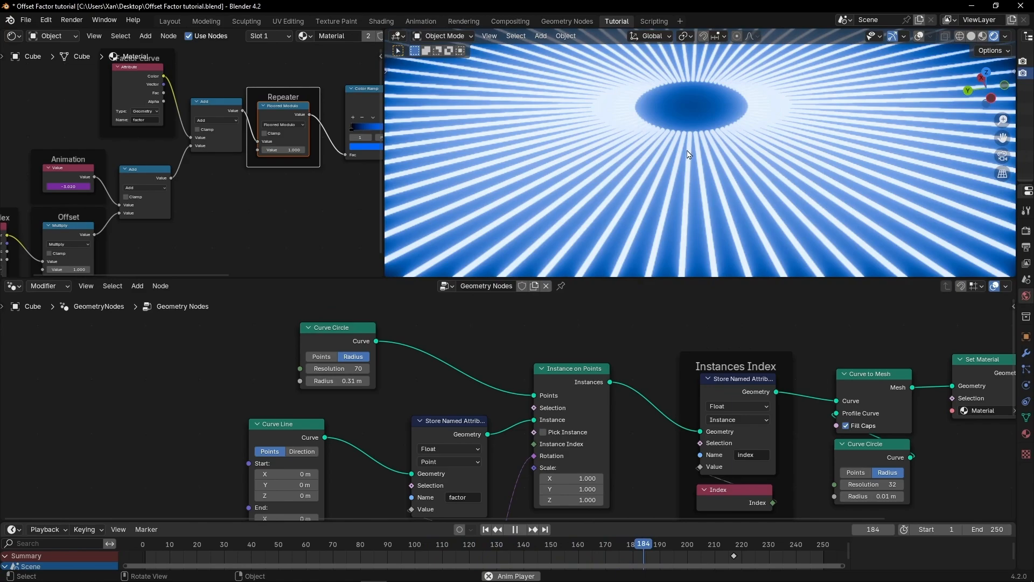
pyautogui.moveTo(213, 234); pyautogui.dragTo(318, 199, button='middle')
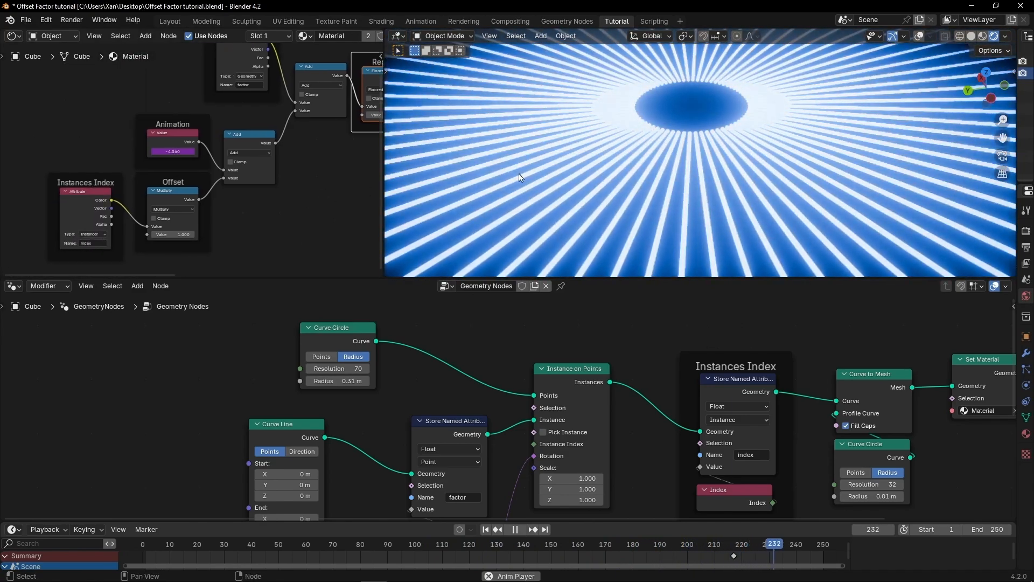
# Lower the Offset frame's Multiply value to 0.820 and inspect the burst from several angles in a maximized viewport.
pyautogui.keyDown('shift'); pyautogui.moveTo(173, 234); pyautogui.dragTo(157, 235); pyautogui.keyUp('shift')
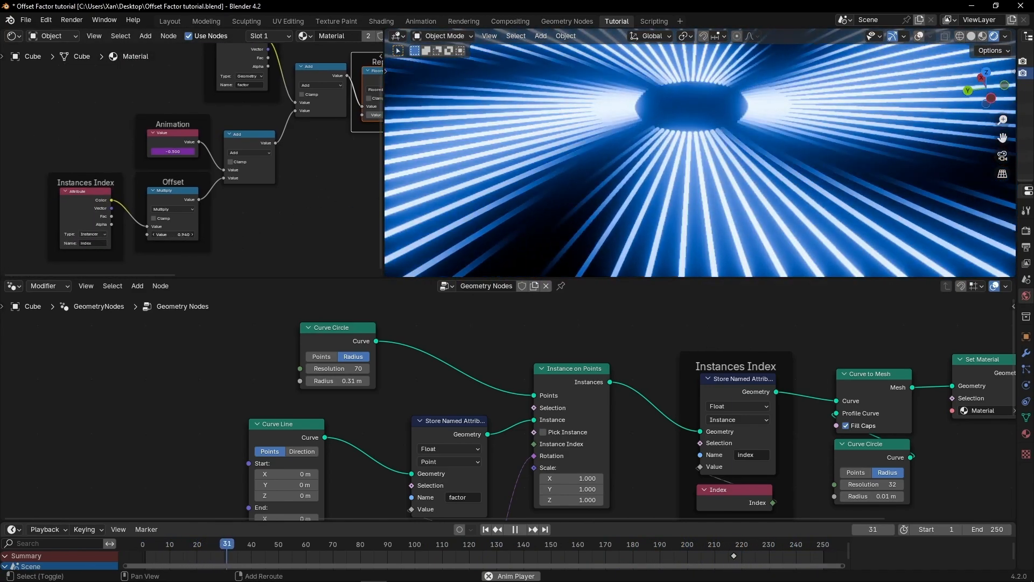
pyautogui.moveTo(747, 141); pyautogui.dragTo(744, 132, button='middle')
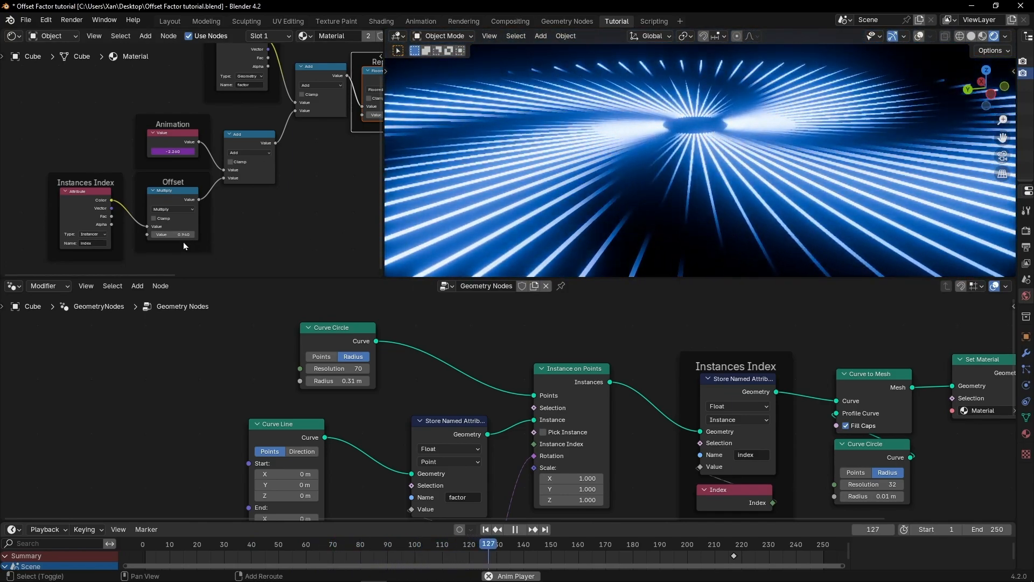
pyautogui.moveTo(172, 235); pyautogui.dragTo(163, 235)
pyautogui.hotkey('ctrl', 'space')
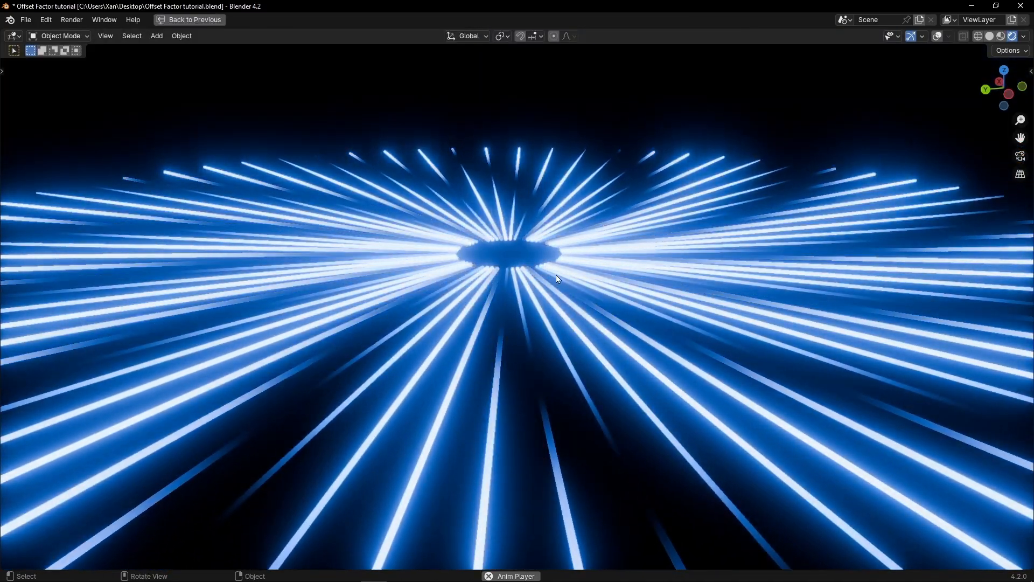
pyautogui.moveTo(556, 274); pyautogui.dragTo(517, 285, button='middle')
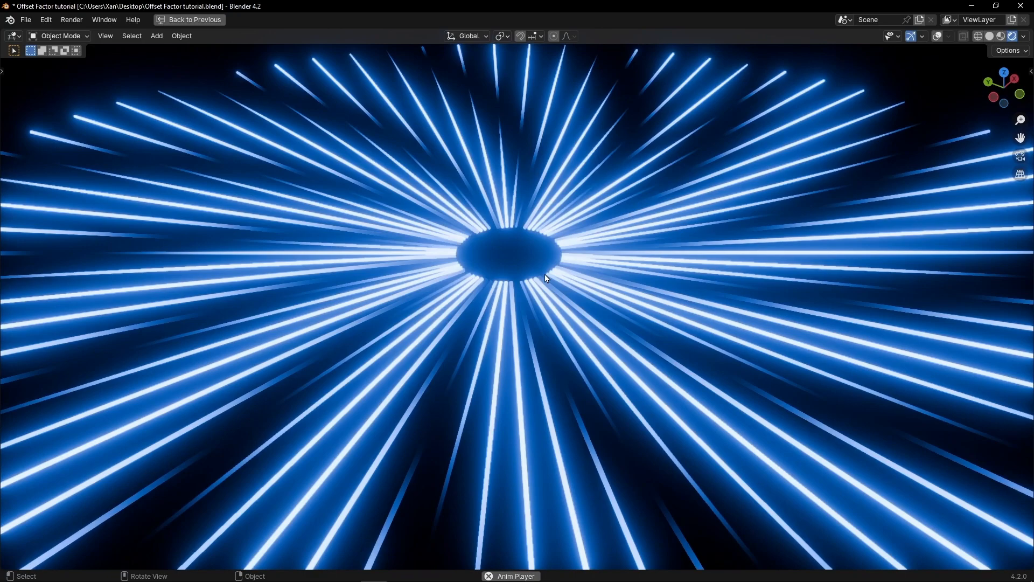
pyautogui.hotkey('ctrl', 'space')
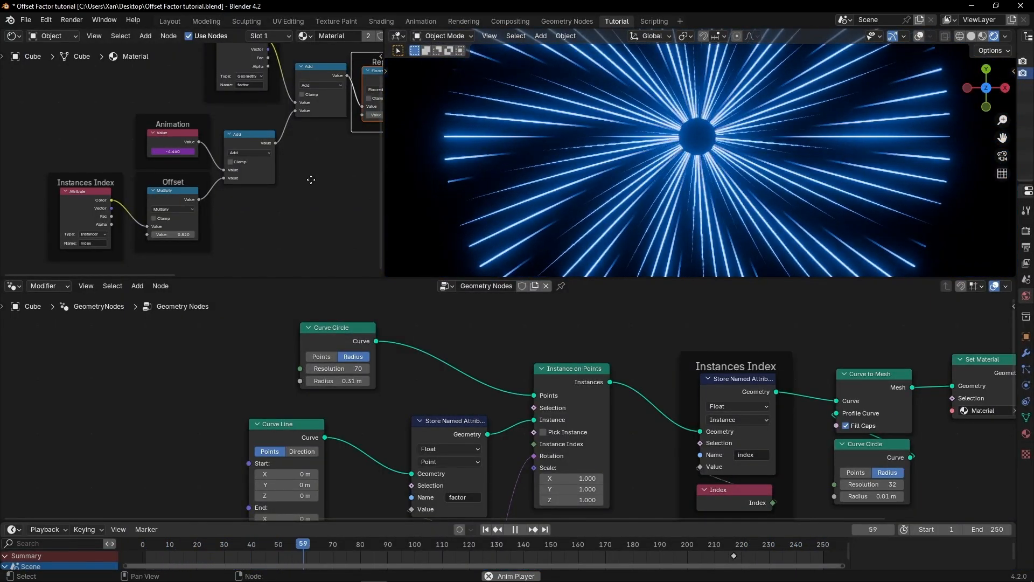
pyautogui.hotkey('ctrl', 'alt', 'space')
pyautogui.hotkey('ctrl', 'alt', 'space')
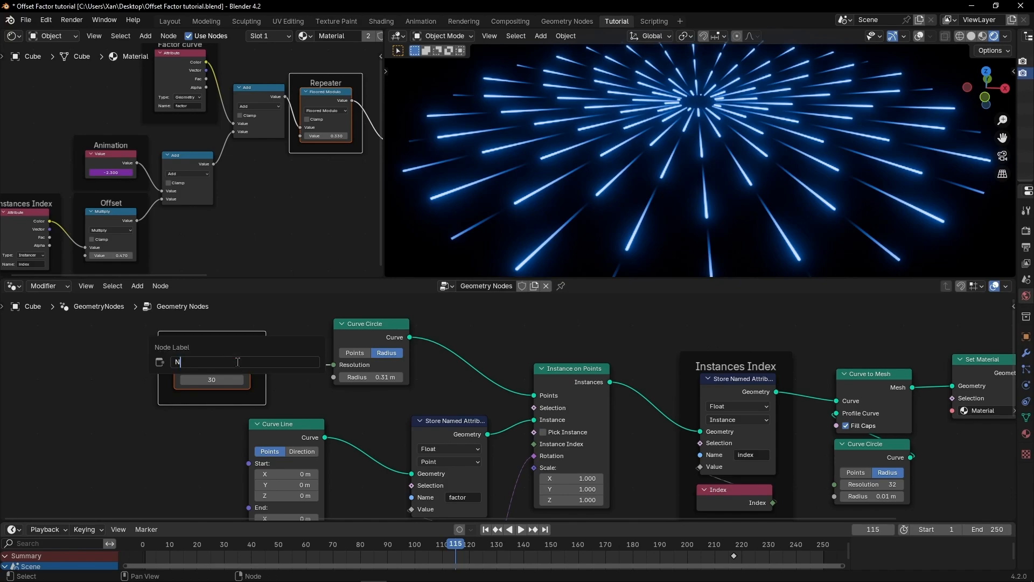
# Label the frame around the Integer node "Nº of Lines" and view the glowing lines up close from a low angle.
pyautogui.write('s')
pyautogui.press('Return')
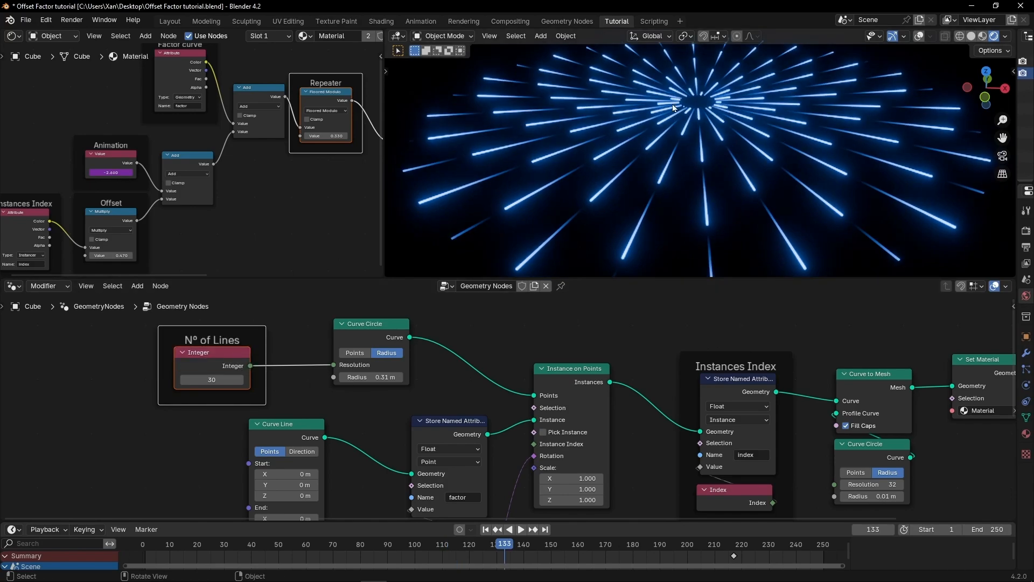
pyautogui.moveTo(668, 186); pyautogui.dragTo(577, 176, button='middle')
pyautogui.scroll(6, 636, 170)
pyautogui.scroll(-5, 657, 187)
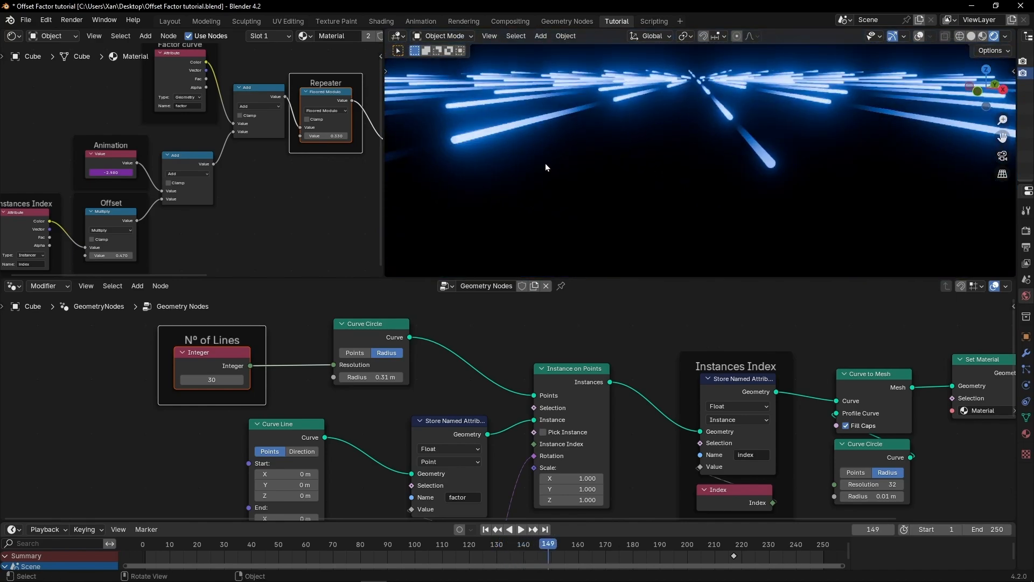
pyautogui.moveTo(499, 154); pyautogui.dragTo(514, 154, button='middle')
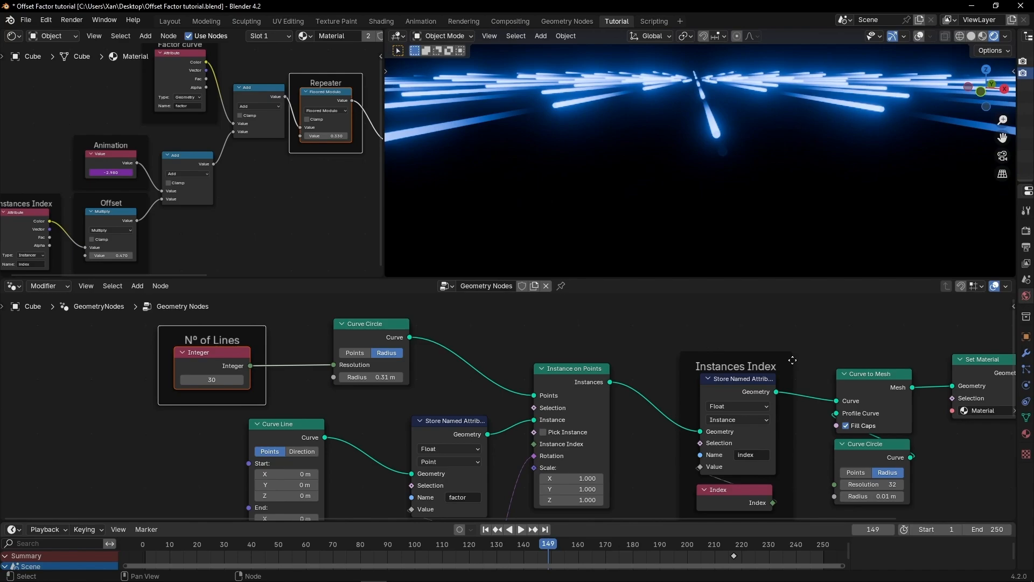
# Make room before the Curve to Mesh node and insert a Set Curve Radius node after the index Store Named Attribute.
pyautogui.moveTo(792, 360); pyautogui.dragTo(434, 360, button='middle')
pyautogui.scroll(-2, 422, 360)
pyautogui.moveTo(422, 339); pyautogui.dragTo(665, 464)
pyautogui.press('g')
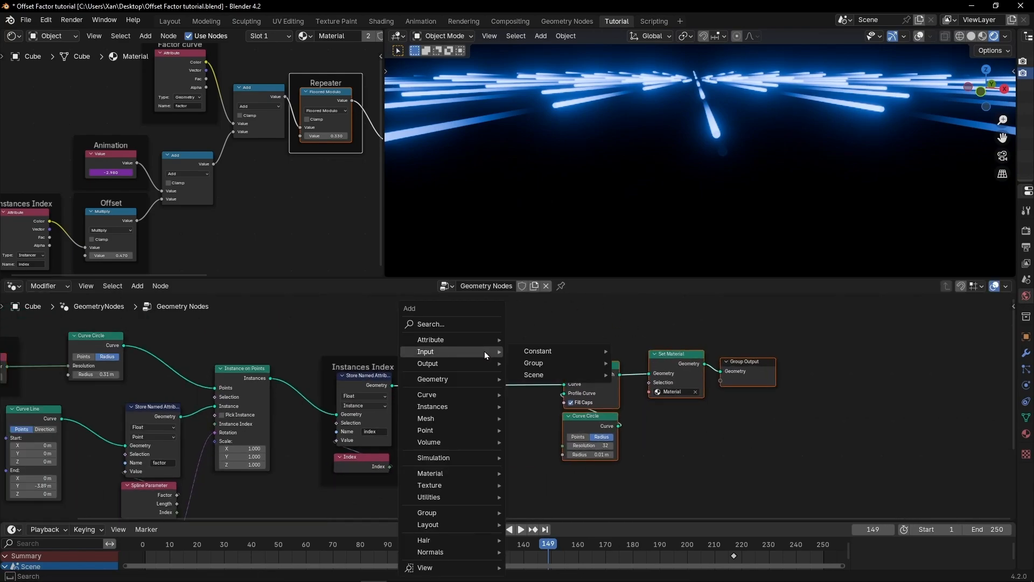
pyautogui.write('set curv')
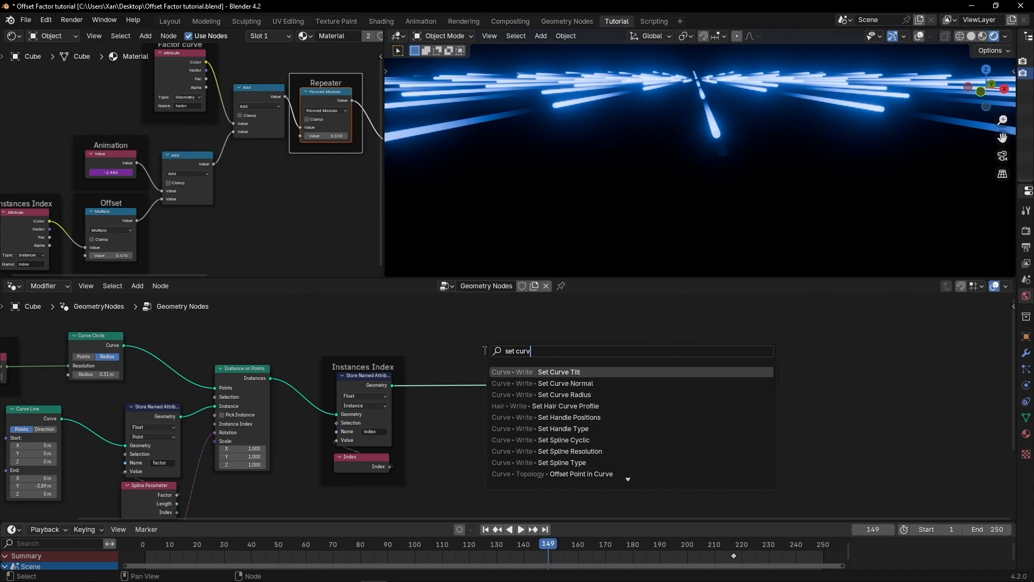
pyautogui.write('e r')
pyautogui.press('Return')
pyautogui.click(479, 365)
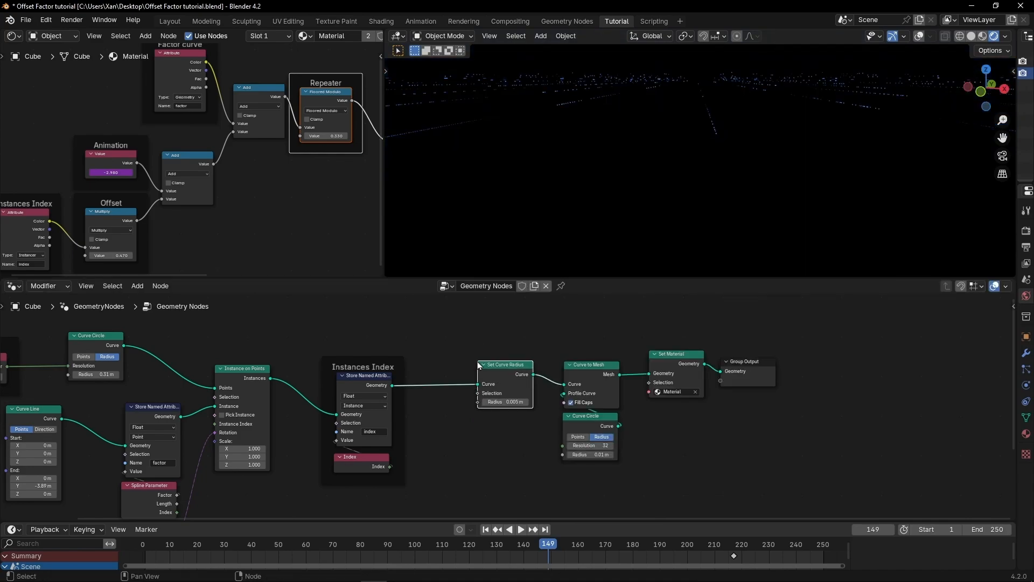
pyautogui.scroll(3, 519, 363)
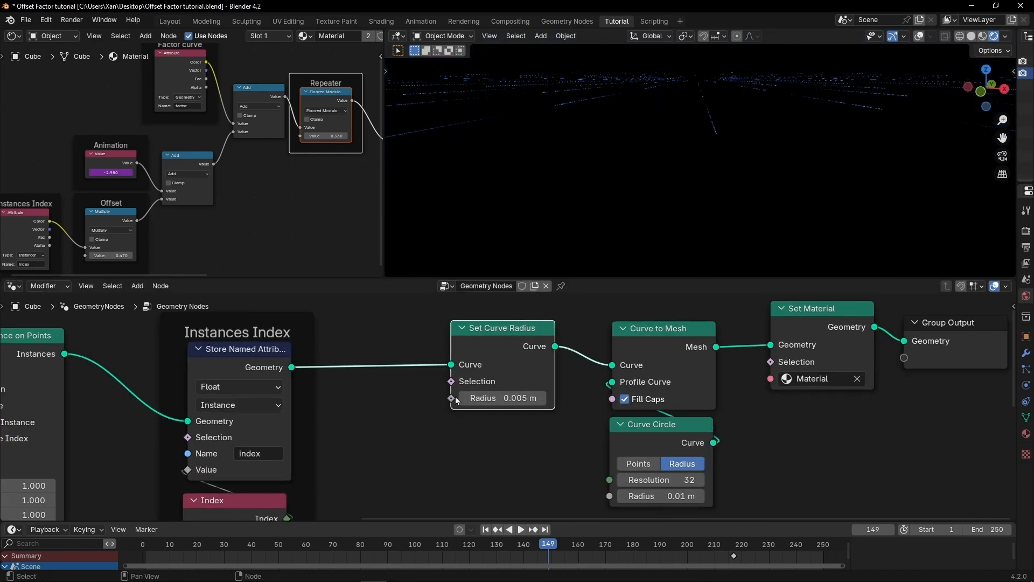
# Feed a Spline Parameter's Factor into the Set Curve Radius node's Radius and check the line thickness in the viewport.
pyautogui.moveTo(503, 398); pyautogui.dragTo(613, 397)
pyautogui.hotkey('ctrl', 'z')
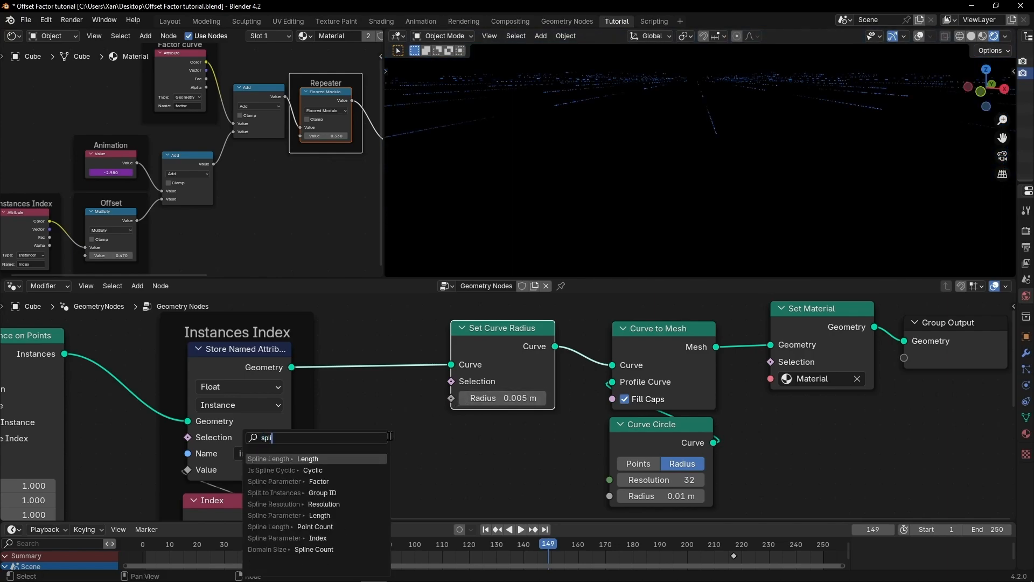
pyautogui.press('Return')
pyautogui.moveTo(619, 178); pyautogui.dragTo(673, 102, button='middle')
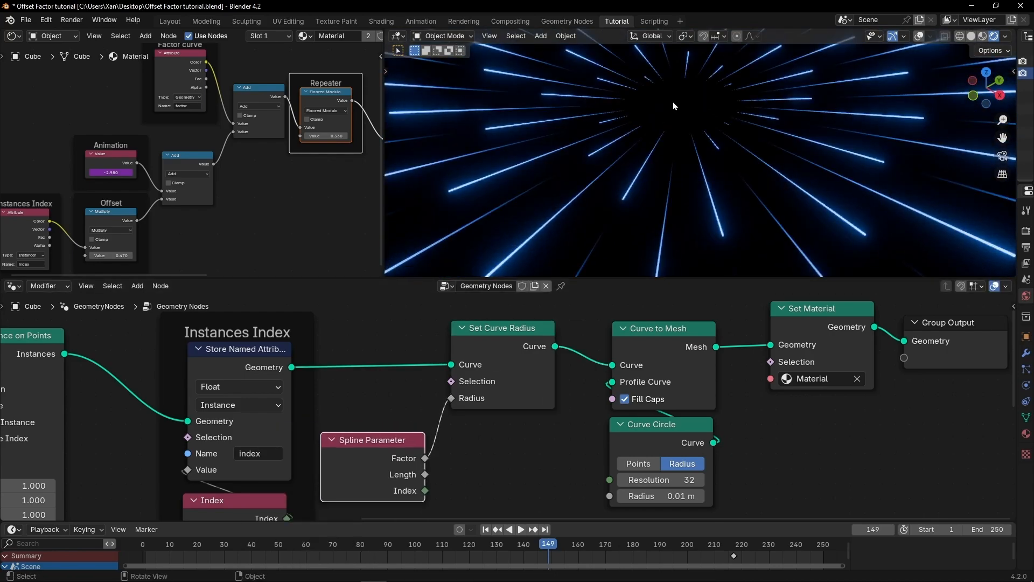
pyautogui.moveTo(653, 180)
pyautogui.mouseDown(button='middle')
pyautogui.moveTo(644, 196)
pyautogui.moveTo(681, 160)
pyautogui.mouseUp(button='middle')
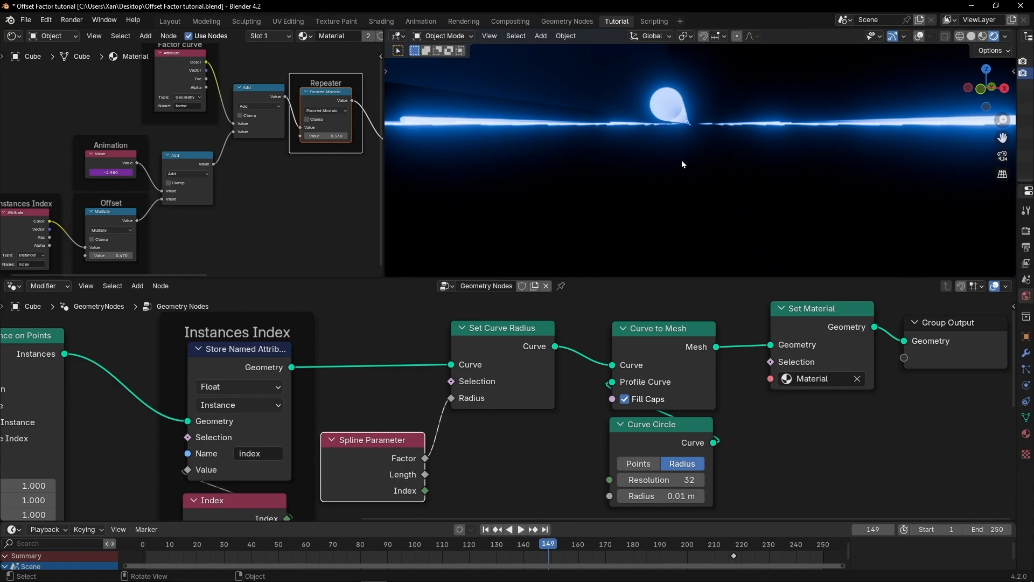
# Insert a Float Curve between Spline Parameter and Set Curve Radius, and move the profile Curve Circle clear of it.
pyautogui.hotkey('shift', 'a')
pyautogui.write('float')
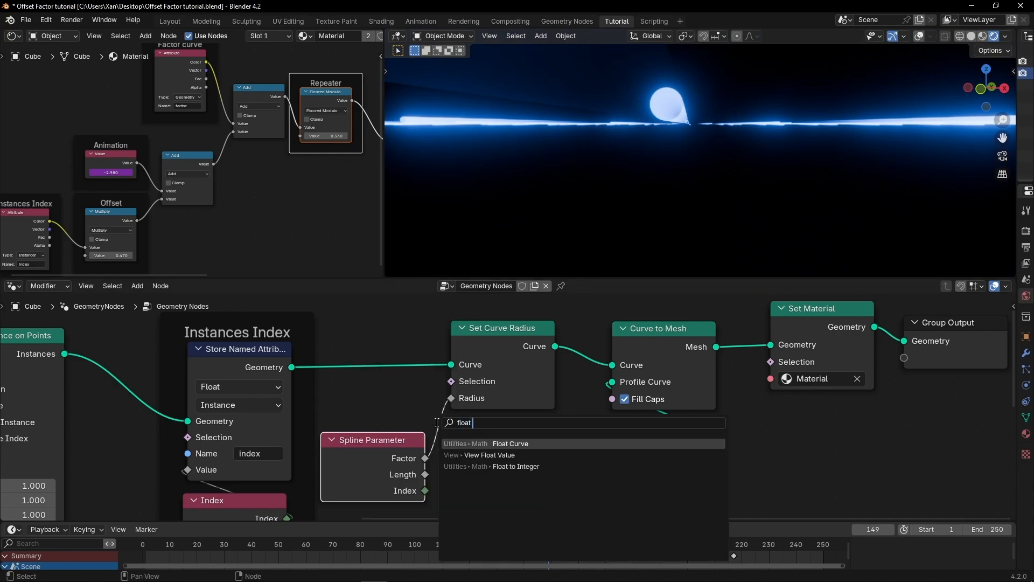
pyautogui.press('Return')
pyautogui.click(455, 426)
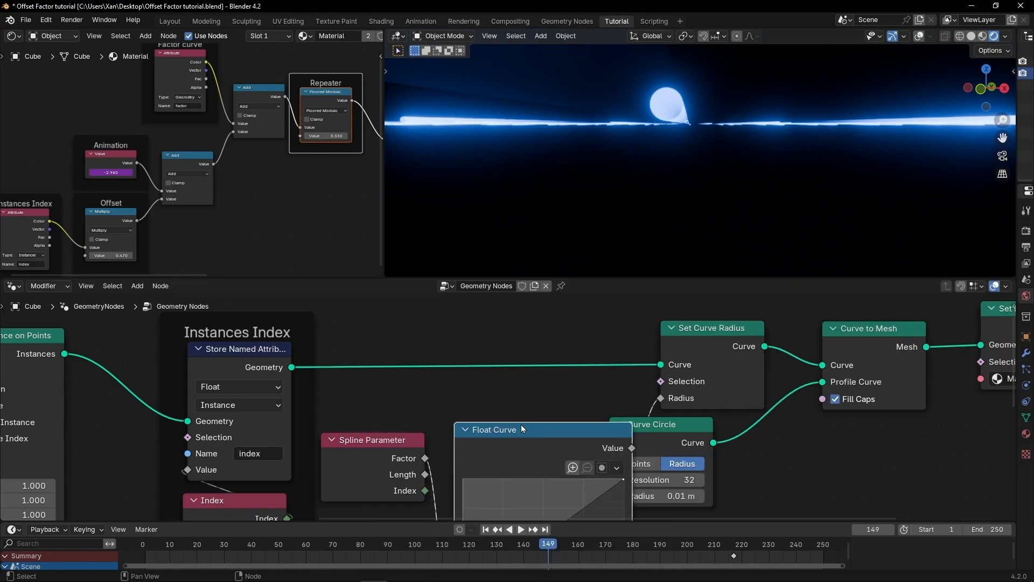
pyautogui.moveTo(687, 448); pyautogui.dragTo(638, 384, button='middle')
pyautogui.moveTo(637, 384); pyautogui.dragTo(848, 377)
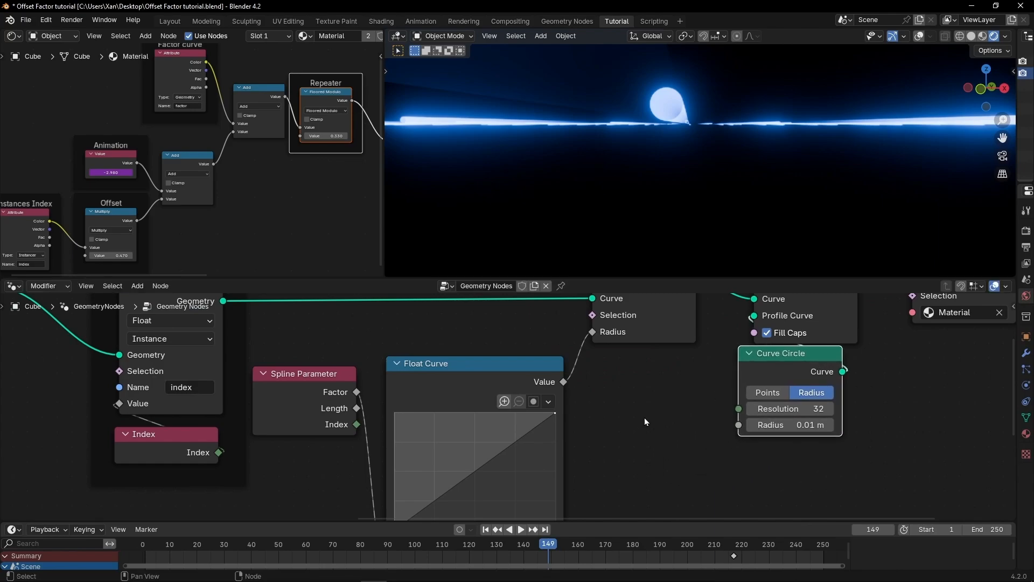
# Invert the Float Curve by raising its start point to 1.0 and lowering its end point to 0.0, checking the taper.
pyautogui.moveTo(615, 427); pyautogui.dragTo(639, 365, button='middle')
pyautogui.moveTo(414, 461); pyautogui.dragTo(414, 344)
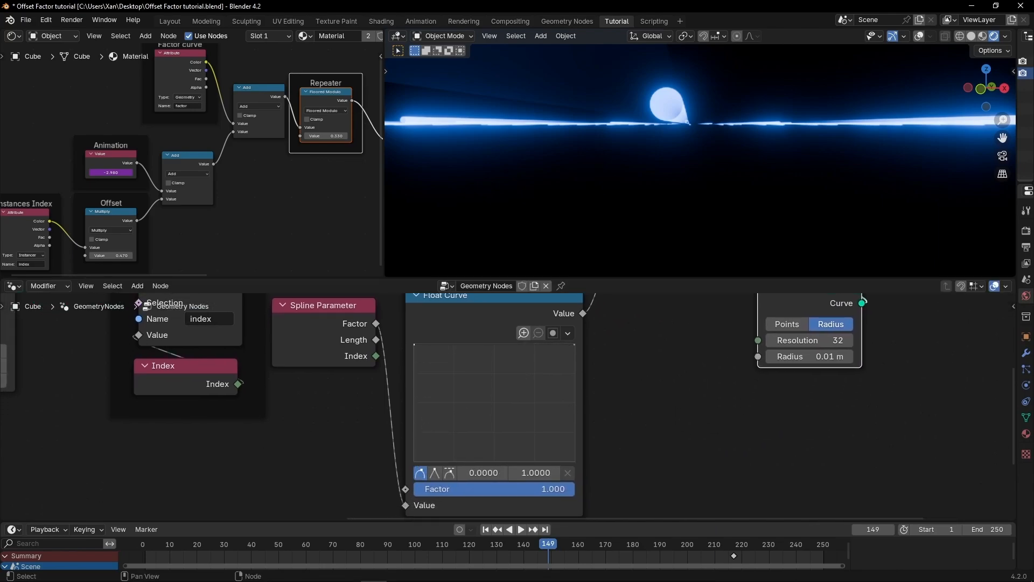
pyautogui.moveTo(571, 345); pyautogui.dragTo(575, 425)
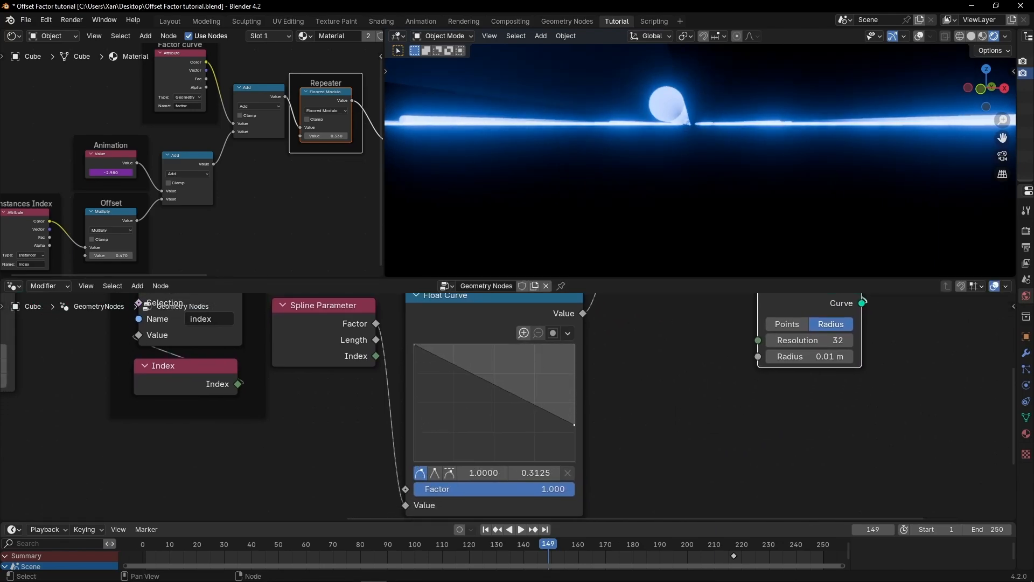
pyautogui.moveTo(639, 179)
pyautogui.mouseDown(button='middle')
pyautogui.moveTo(667, 165)
pyautogui.moveTo(644, 207)
pyautogui.moveTo(684, 117)
pyautogui.mouseUp(button='middle')
pyautogui.scroll(-4, 623, 192)
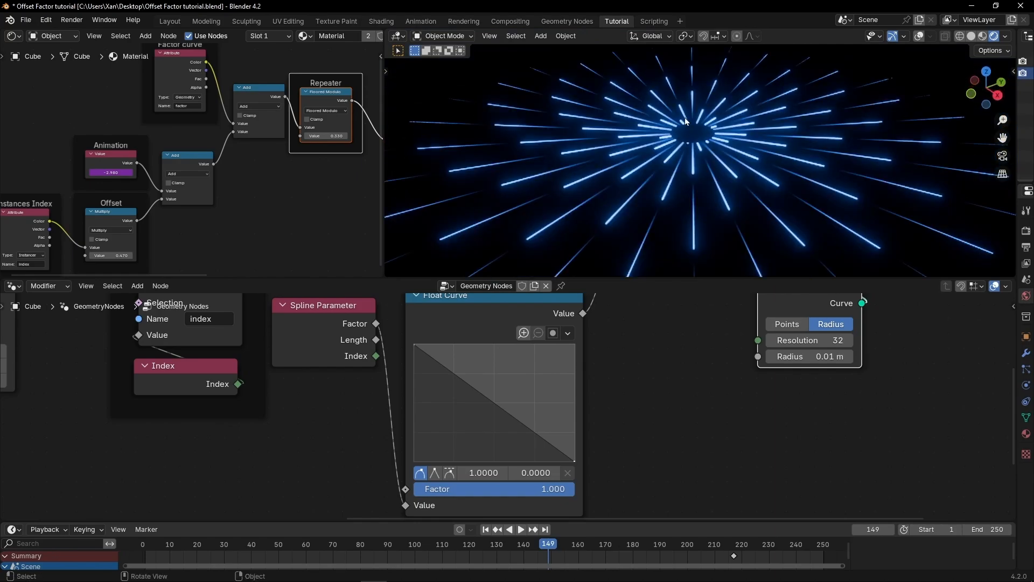
pyautogui.moveTo(699, 153); pyautogui.dragTo(677, 162, button='middle')
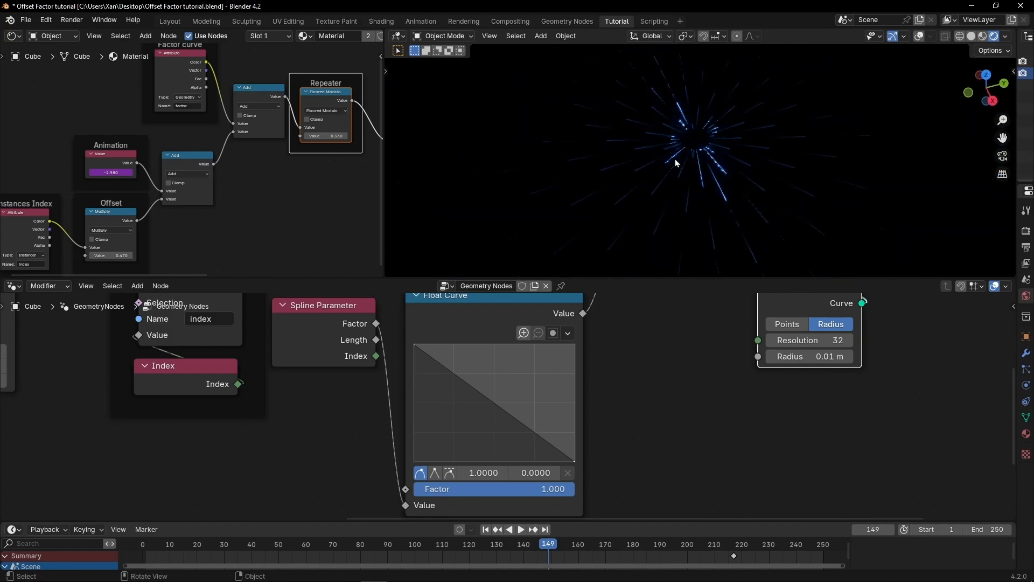
# Play the animation and examine the tapered burst in a maximized viewport and up close.
pyautogui.press('space')
pyautogui.hotkey('ctrl', 'space')
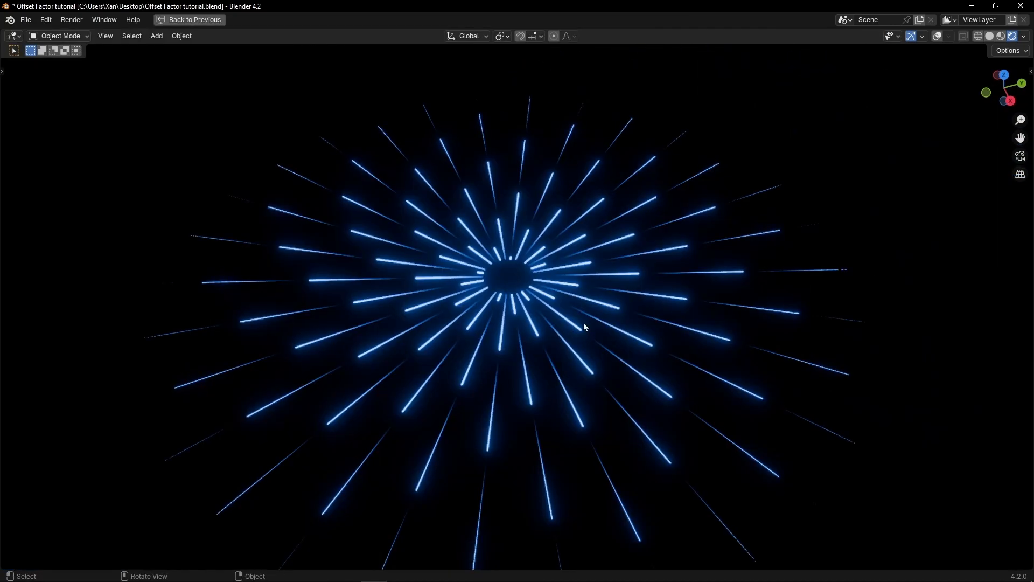
pyautogui.moveTo(545, 306)
pyautogui.mouseDown(button='middle')
pyautogui.moveTo(540, 277)
pyautogui.moveTo(466, 291)
pyautogui.moveTo(528, 287)
pyautogui.moveTo(499, 273)
pyautogui.moveTo(531, 251)
pyautogui.moveTo(440, 248)
pyautogui.moveTo(434, 228)
pyautogui.moveTo(448, 241)
pyautogui.mouseUp(button='middle')
pyautogui.hotkey('ctrl', 'space')
pyautogui.scroll(5, 183, 383)
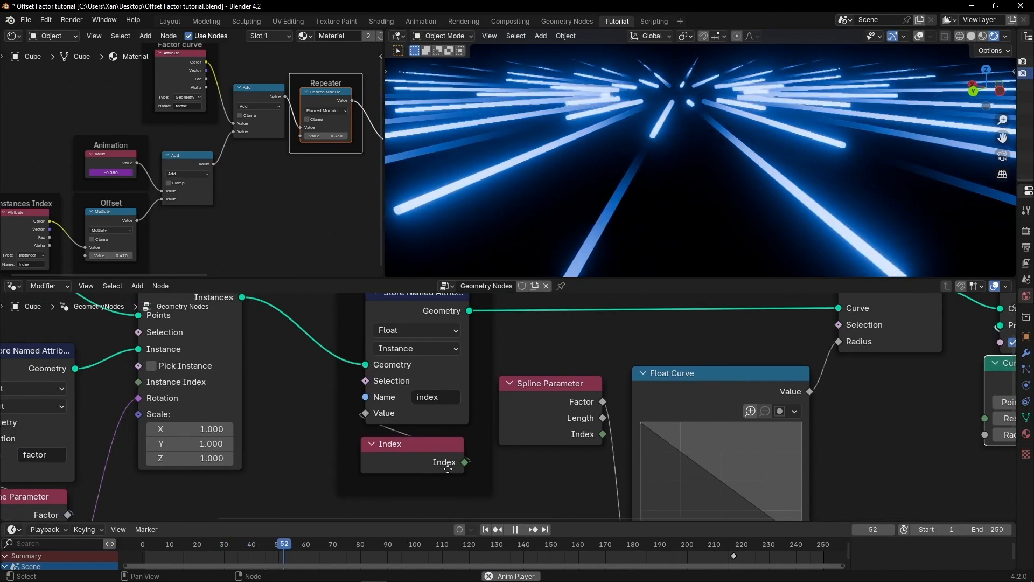
# Set the Integer node in the Nº of Lines frame to 57.
pyautogui.moveTo(160, 369); pyautogui.dragTo(381, 455, button='middle')
pyautogui.moveTo(130, 413); pyautogui.dragTo(192, 414, button='middle')
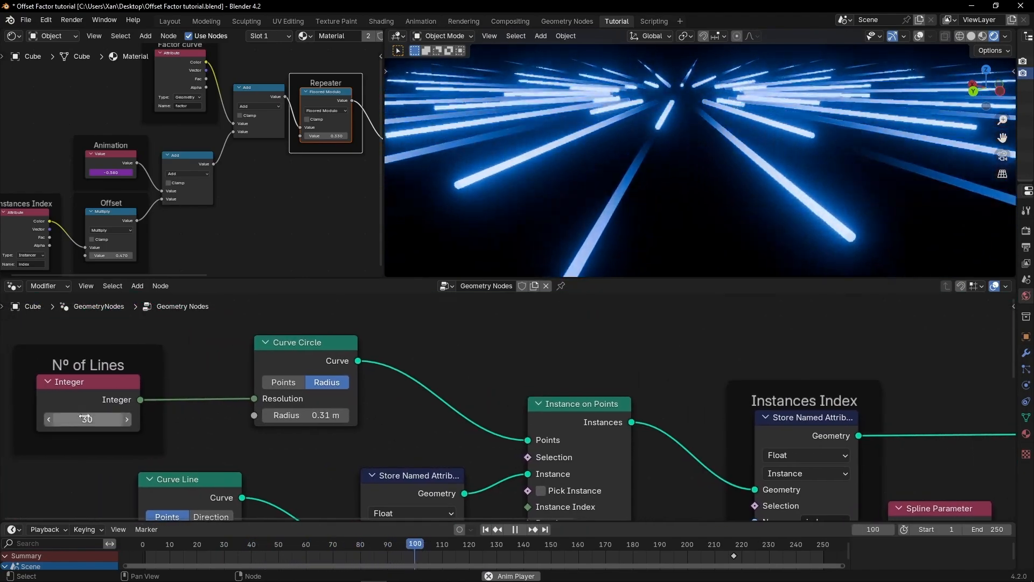
pyautogui.moveTo(88, 419); pyautogui.dragTo(164, 419)
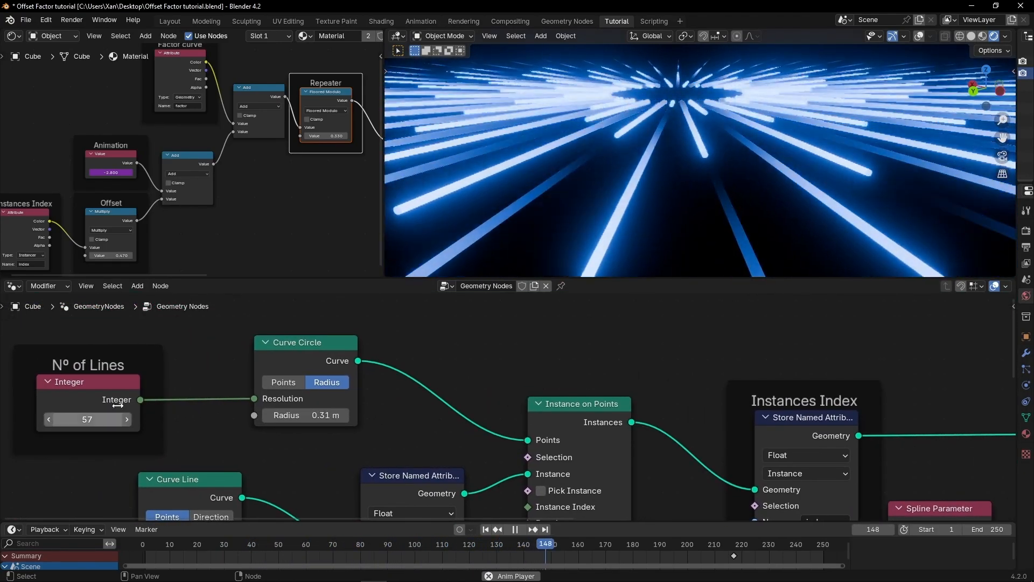
# View the denser animated burst from directly above in a maximized viewport, then restore the editor layout.
pyautogui.moveTo(767, 132)
pyautogui.mouseDown(button='middle')
pyautogui.moveTo(570, 254)
pyautogui.moveTo(626, 265)
pyautogui.mouseUp(button='middle')
pyautogui.hotkey('ctrl', 'space')
pyautogui.click(1004, 77)
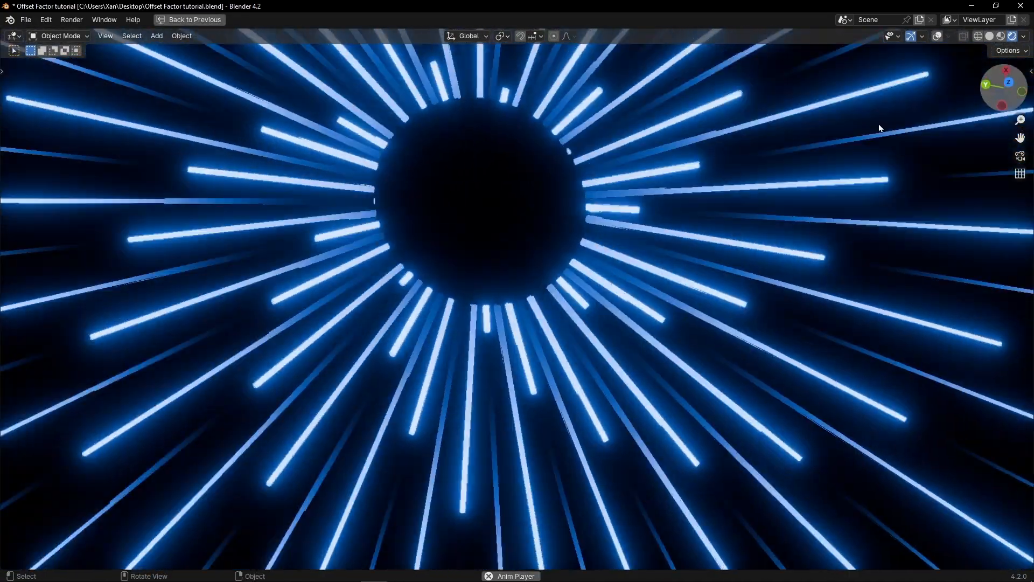
pyautogui.scroll(-5, 514, 217)
pyautogui.scroll(-4, 514, 217)
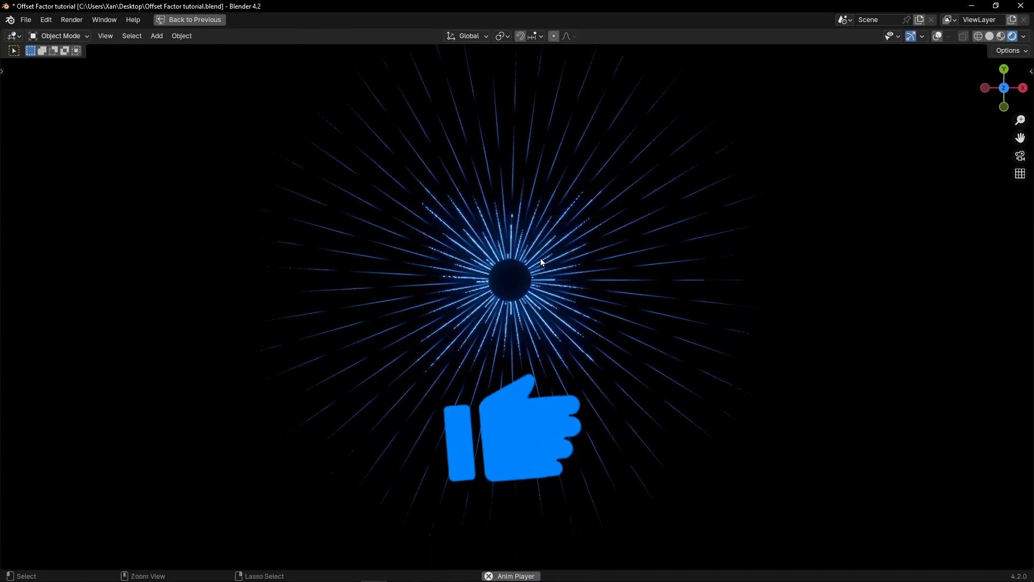
pyautogui.hotkey('ctrl', 'space')
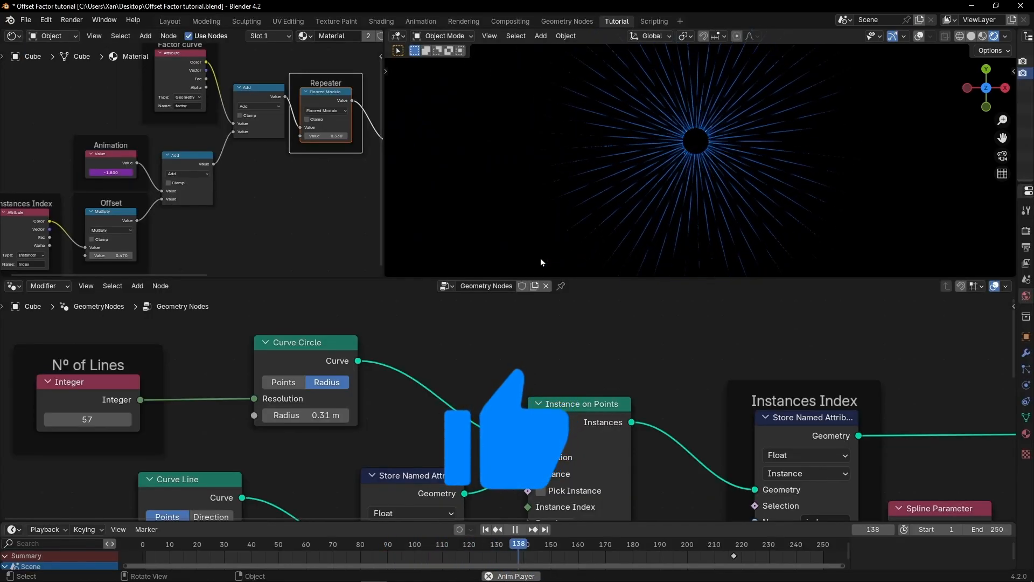